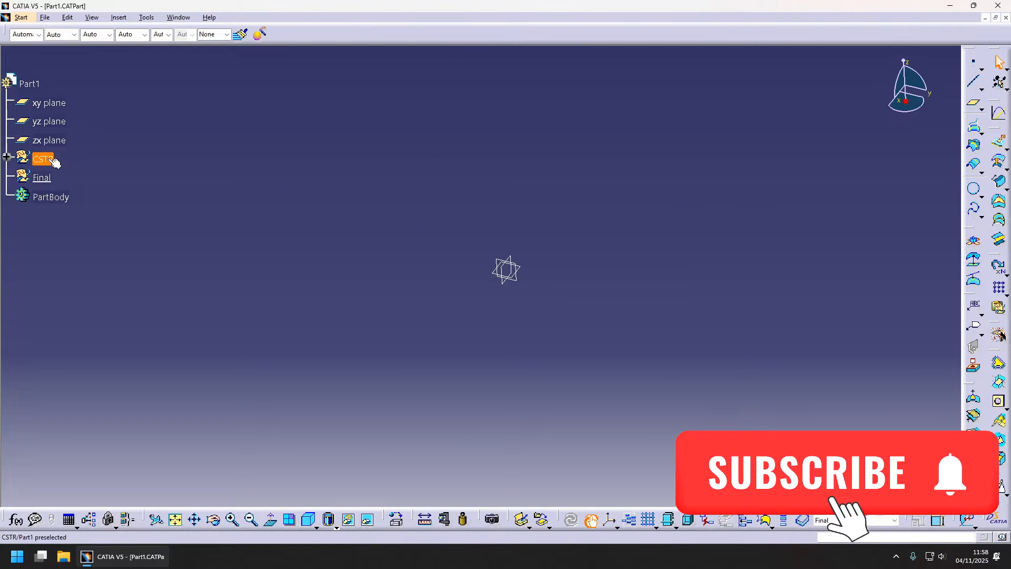
- Expand the CSTR geometrical set in the specification tree to show its child sets
left_click(7, 157)
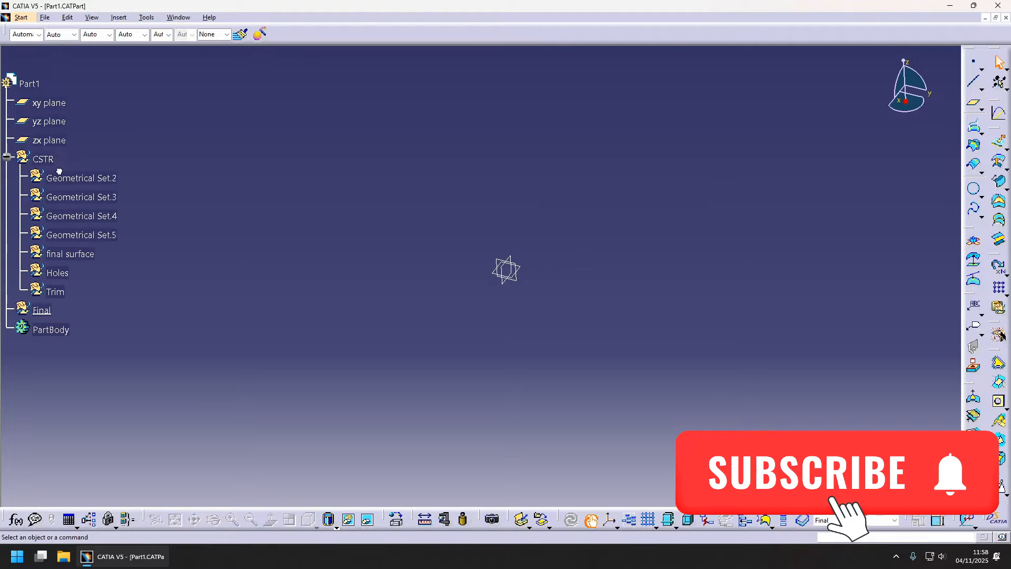
left_click(44, 184)
left_click(84, 285)
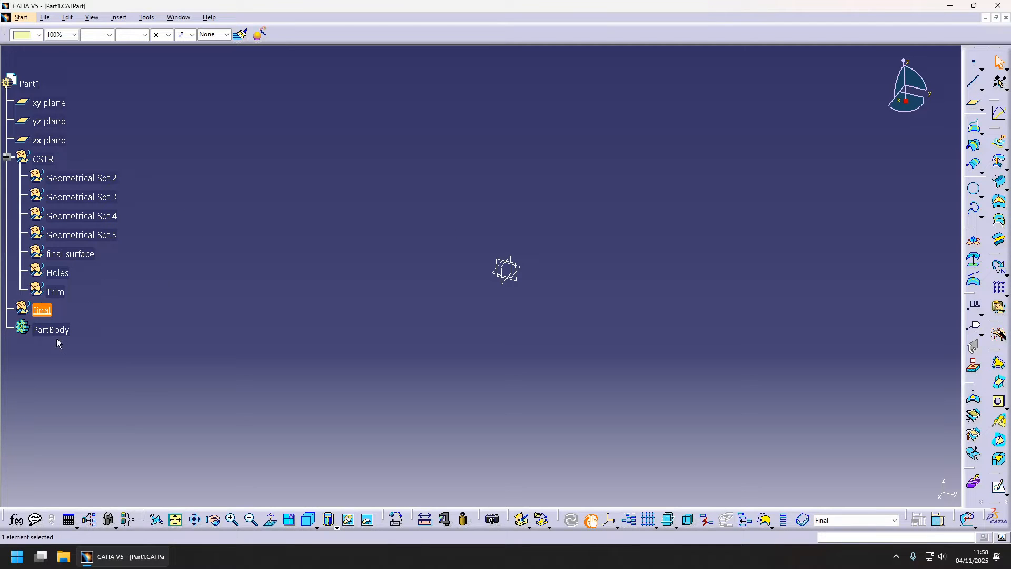
left_click(457, 327)
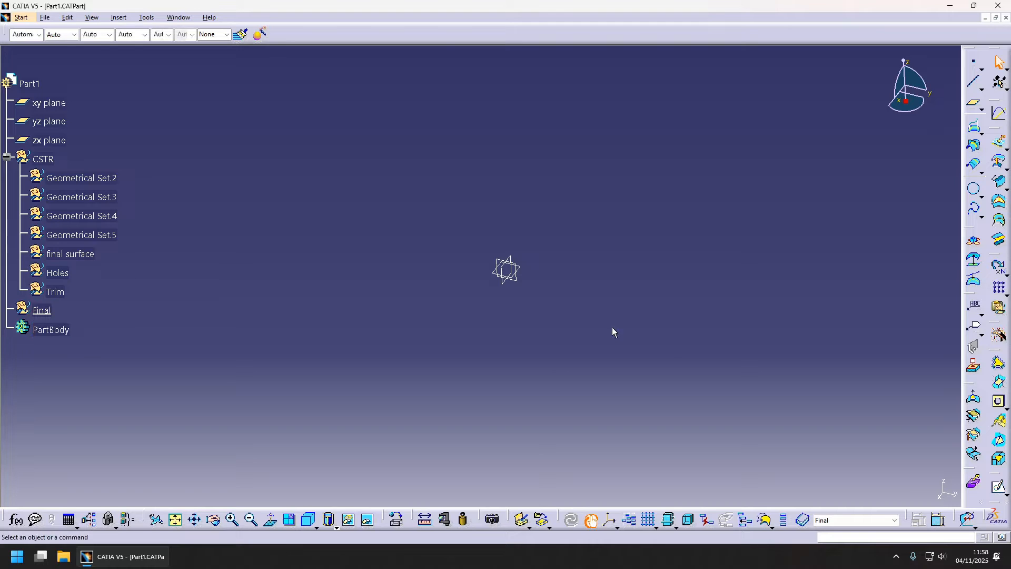
middle_click_drag(612, 327, 595, 339)
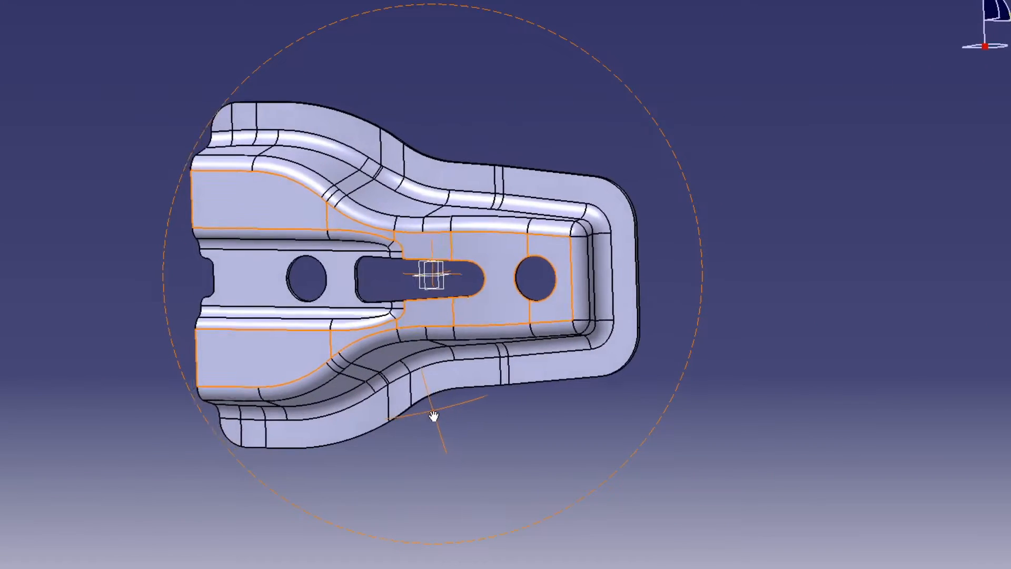
middle_click_drag(481, 384, 510, 380)
middle_click_drag(471, 410, 447, 399)
middle_click_drag(394, 233, 430, 520)
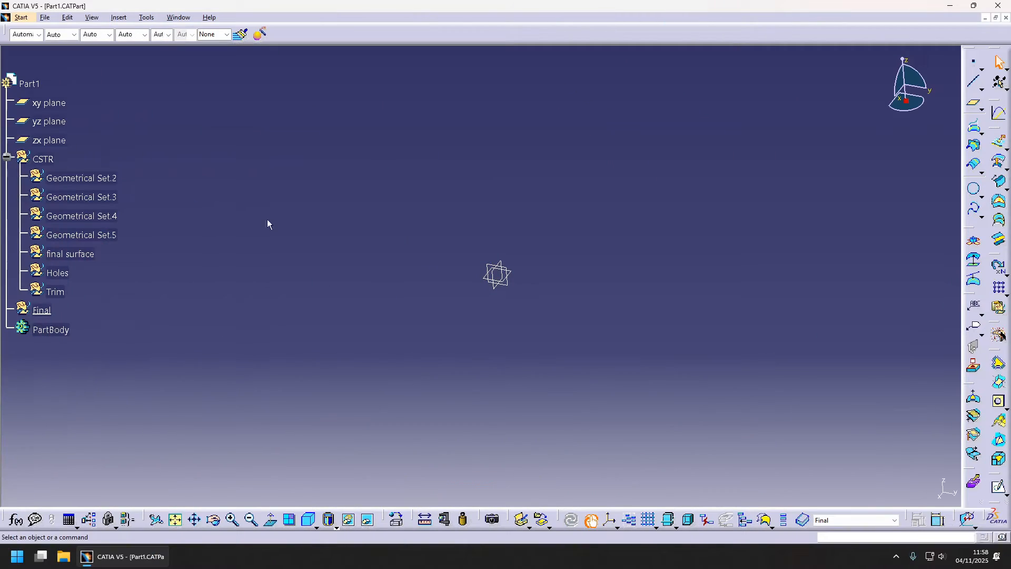
- Rename Geometrical Set.2 to Base Surface and define it as the in-work object
left_click(79, 178)
right_click(90, 179)
left_click(137, 221)
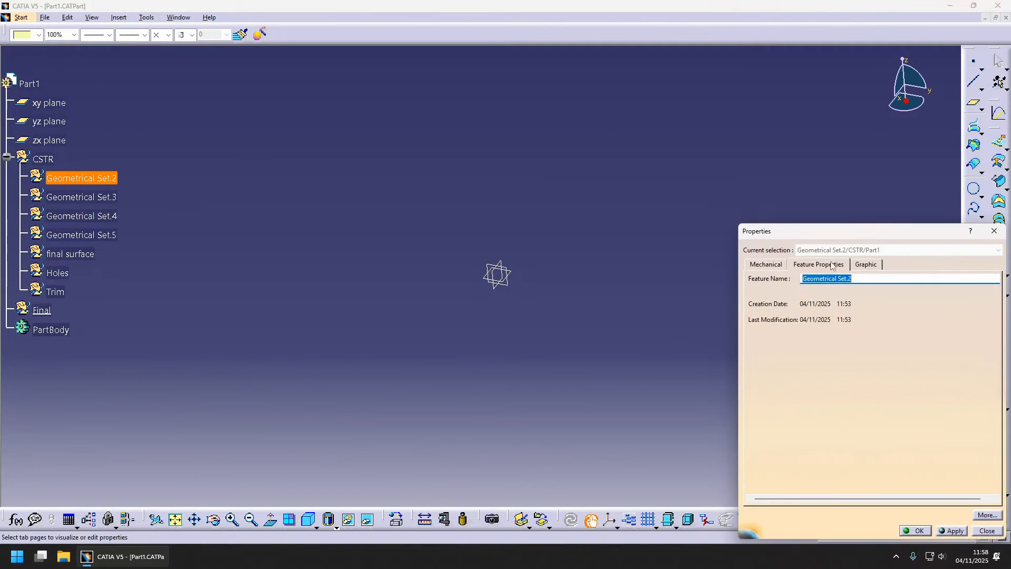
left_click_drag(862, 232, 745, 167)
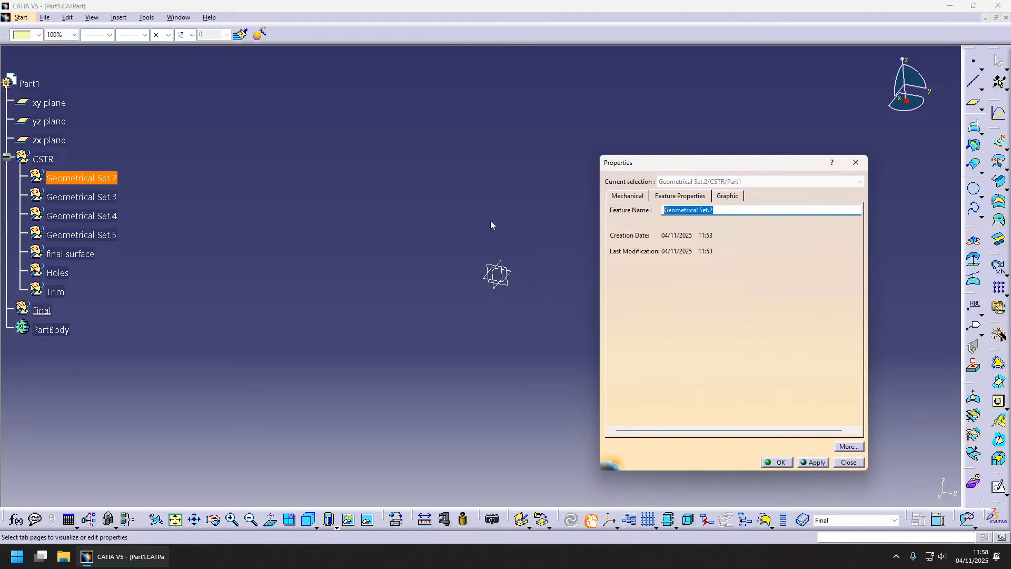
type("Base Surface")
key("Return")
left_click(489, 219)
right_click(80, 180)
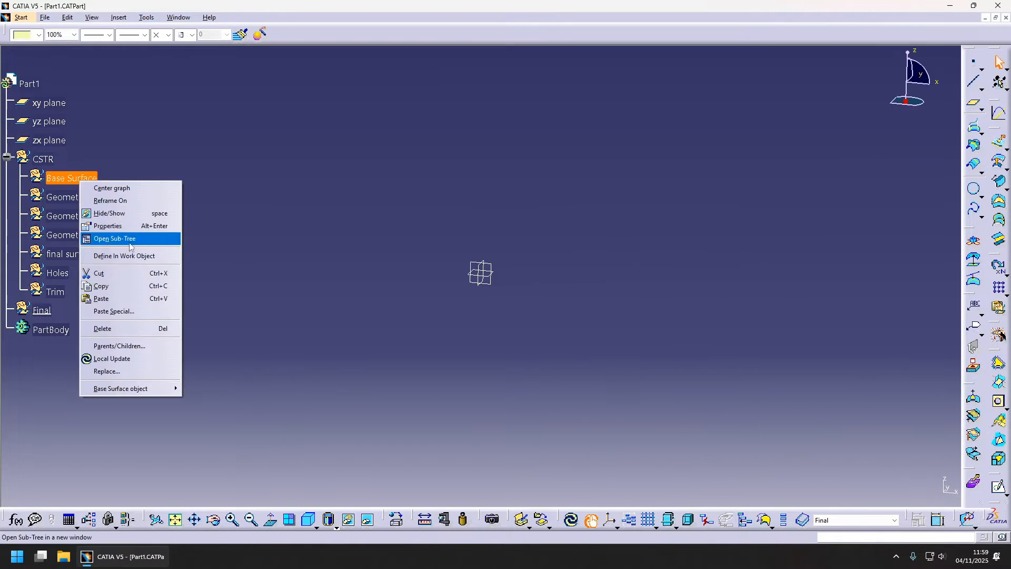
left_click(126, 255)
- Sketch a line on the xy plane, inclined about 8 degrees and running below the origin on both sides
middle_click_drag(422, 271, 493, 293)
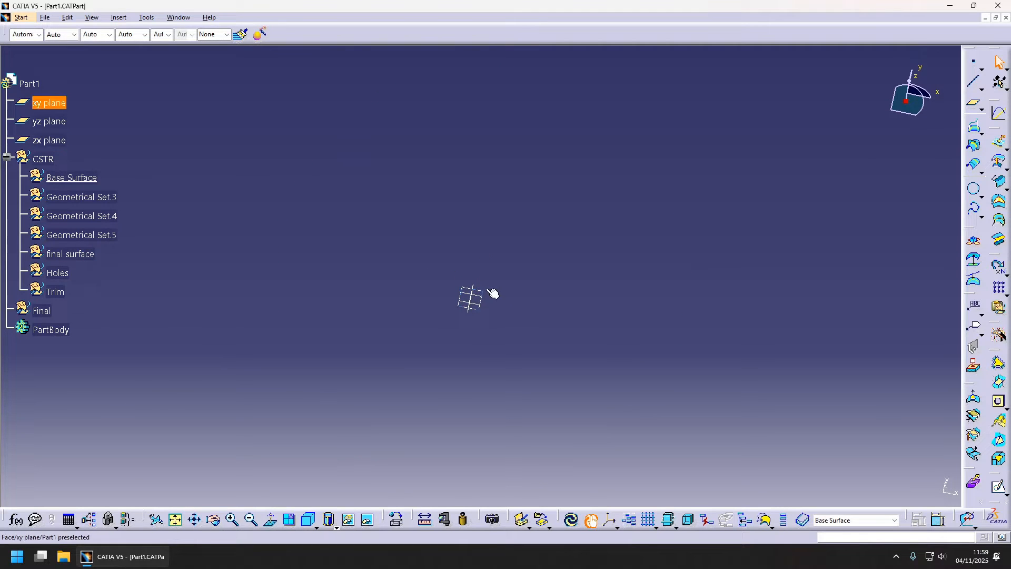
left_click(484, 290)
key("s")
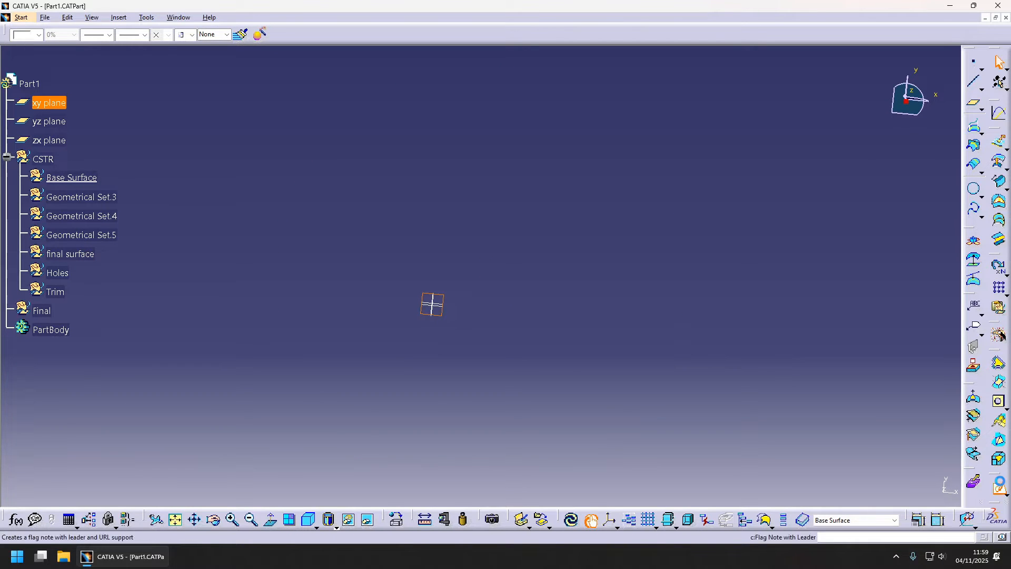
left_click(998, 485)
middle_click_drag(698, 332, 727, 304)
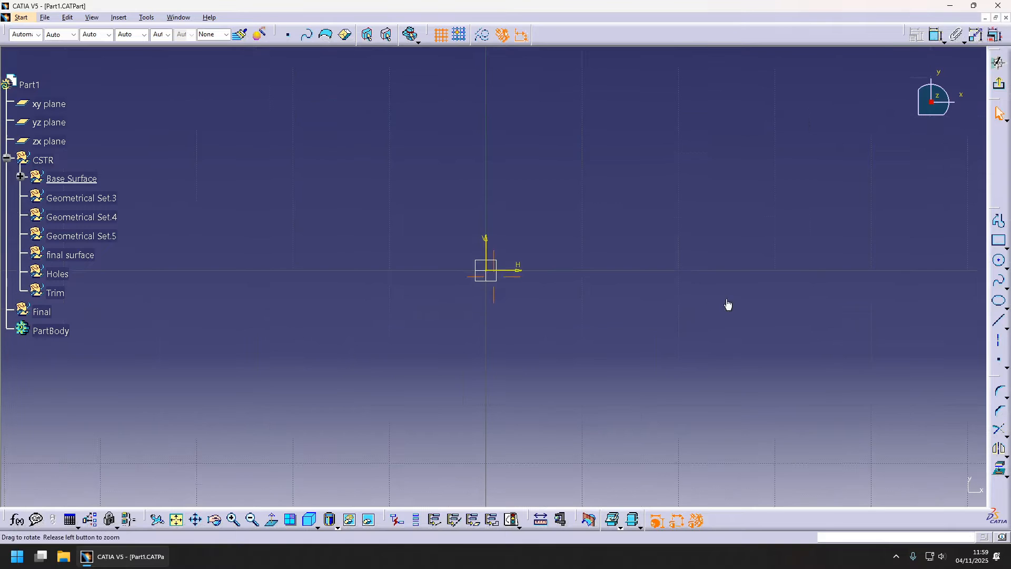
left_click(998, 320)
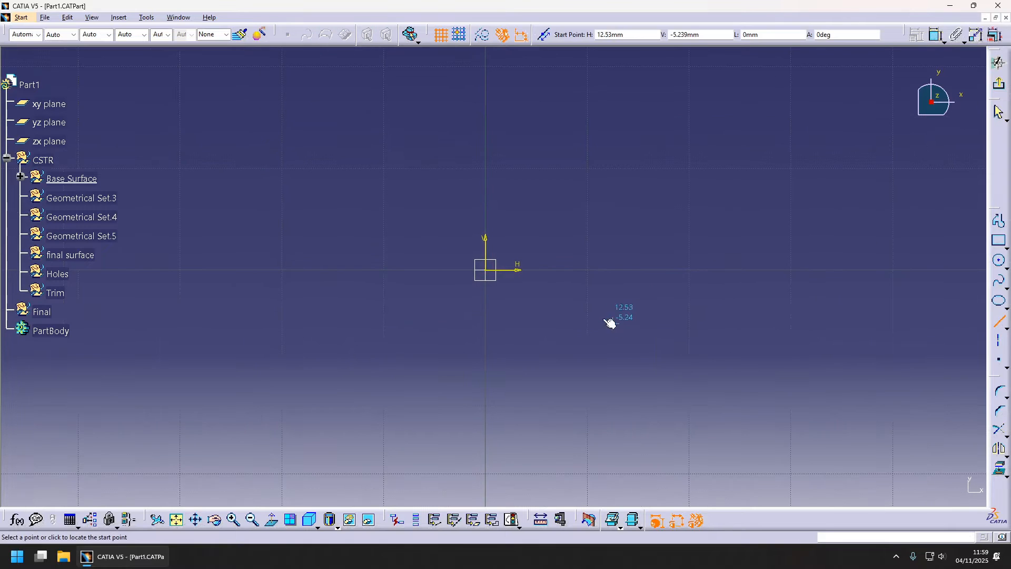
left_click(727, 285)
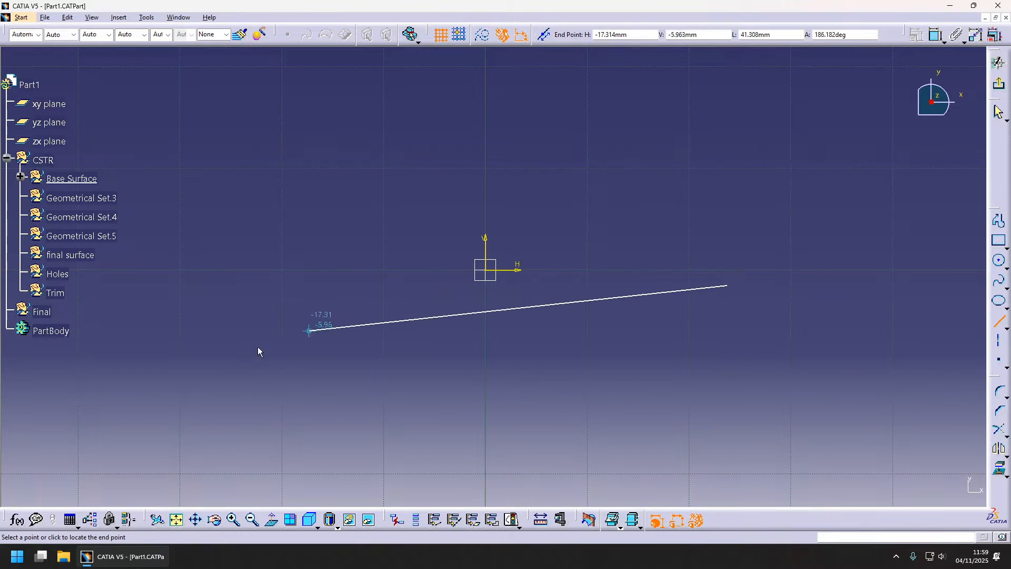
left_click(238, 352)
- Constrain the angle between the inclined line and the horizontal axis to 5 degrees
left_click(935, 35)
left_click(521, 314)
left_click(517, 269)
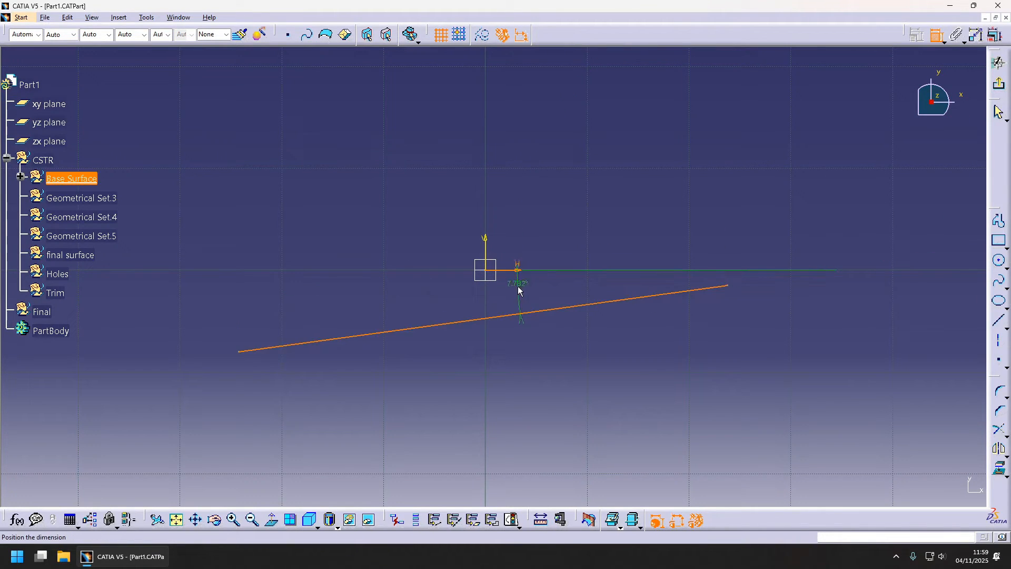
double_click(545, 280)
type("5")
key("Return")
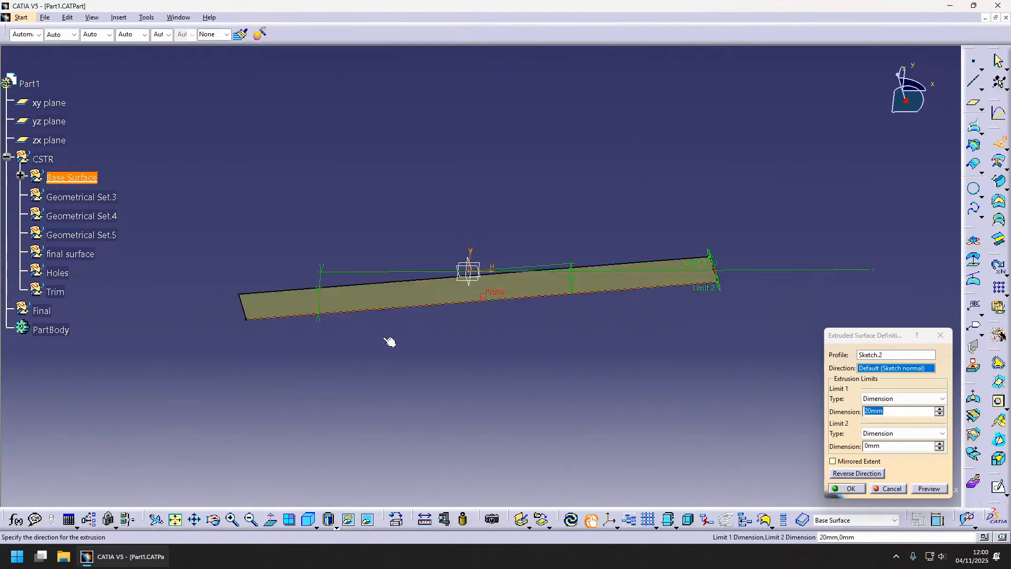
- Extrude the inclined line as a surface 97 mm in one direction and 76 mm in the other
mouse_move(384, 338)
middle_mouse_down()
mouse_move(524, 374)
mouse_move(658, 216)
middle_mouse_up()
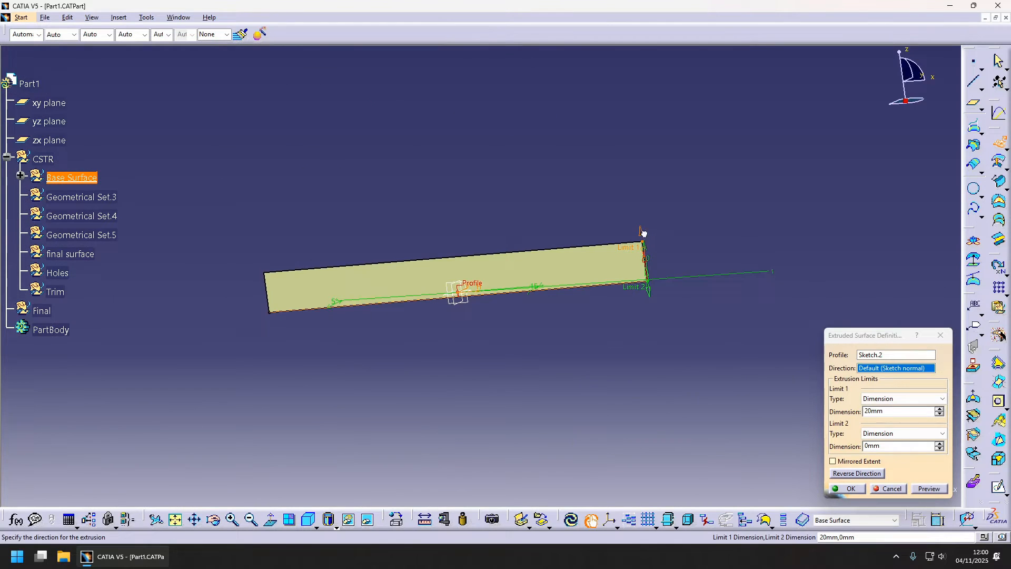
left_click_drag(643, 233, 623, 85)
left_click_drag(649, 296, 668, 448)
left_click(859, 490)
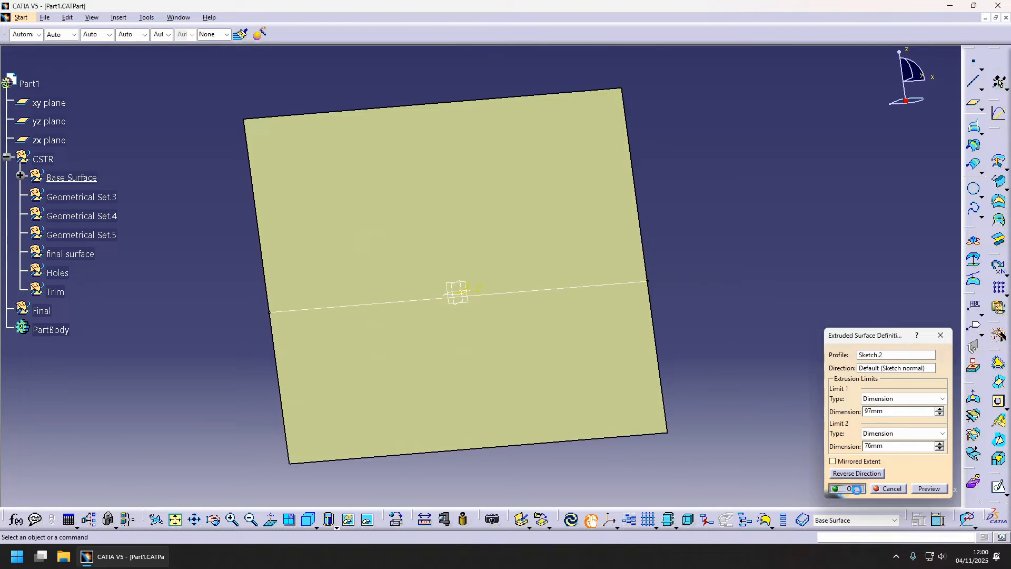
- Create a second sketch on the xy plane with a horizontal line about 24 mm below the origin
middle_click_drag(432, 400, 577, 162)
left_click(581, 166)
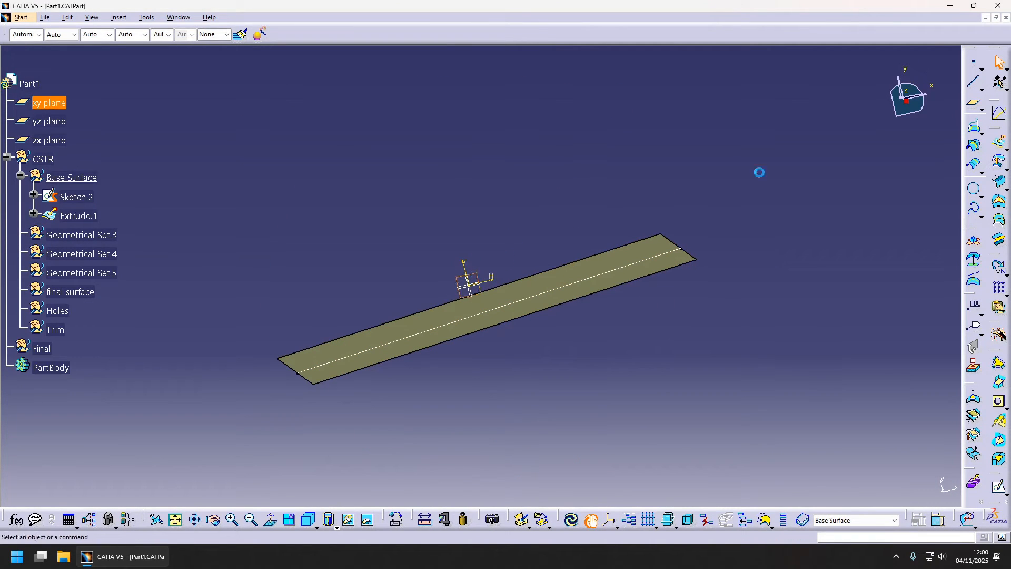
left_click(999, 489)
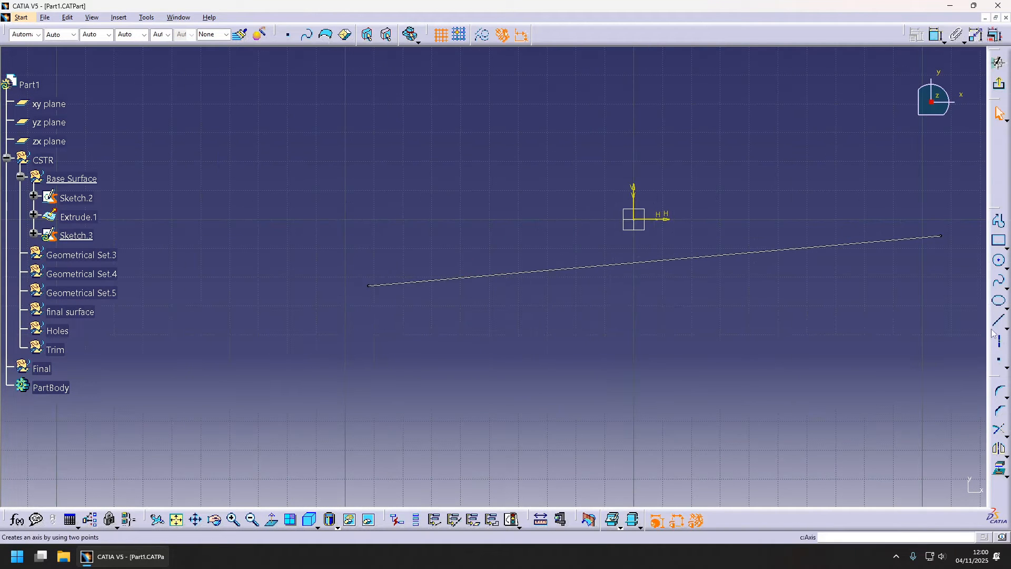
left_click(999, 320)
left_click(327, 295)
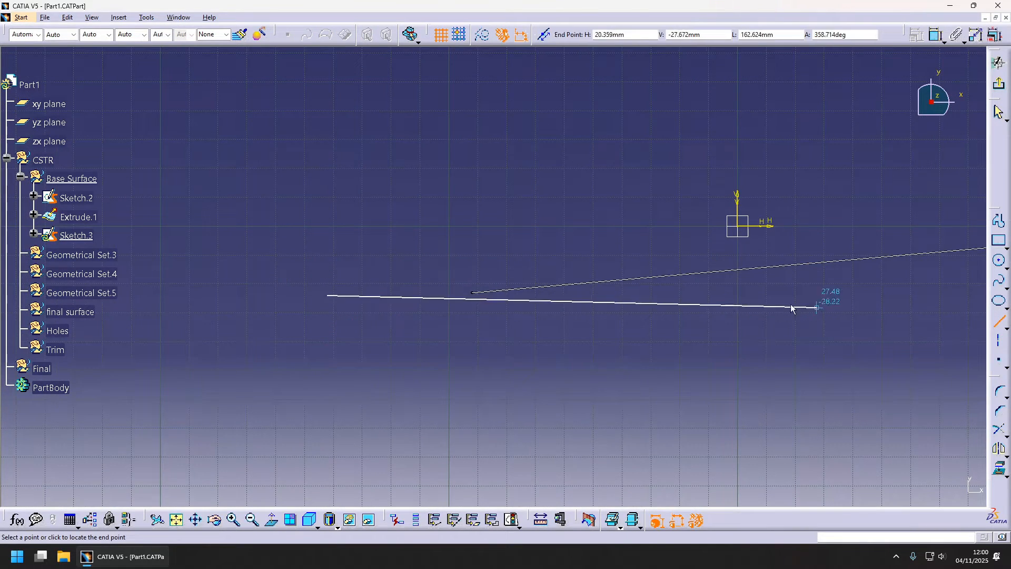
left_click(775, 296)
- Set the distance between the horizontal line and the horizontal axis to 30 mm and exit the sketch
left_click(935, 35)
left_click(767, 226)
left_click(682, 238)
mouse_move(713, 240)
middle_mouse_down()
mouse_move(631, 241)
mouse_move(672, 232)
mouse_move(684, 264)
middle_mouse_up()
middle_click_drag(785, 182, 653, 224)
double_click(543, 267)
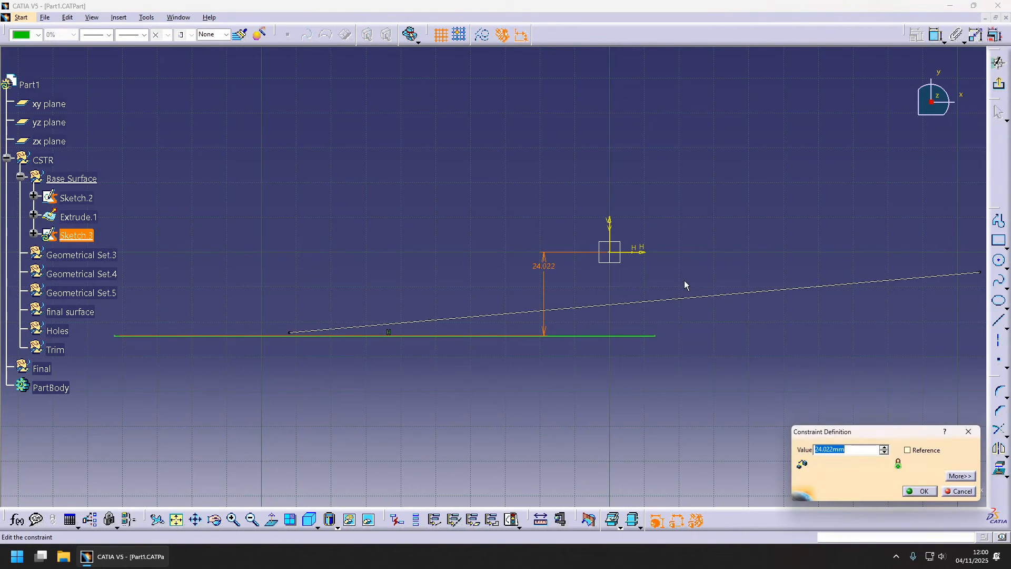
key("Return")
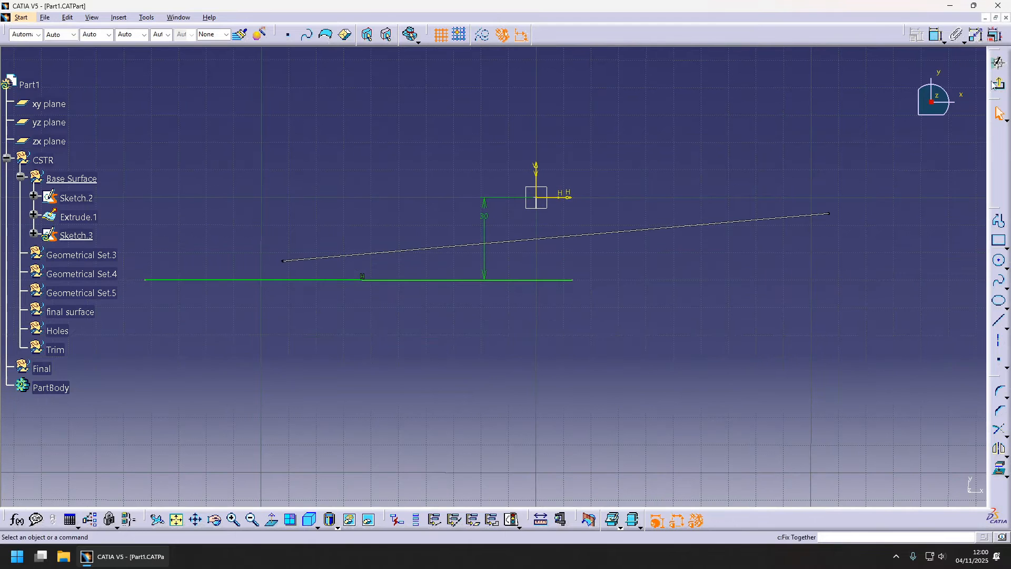
left_click(998, 62)
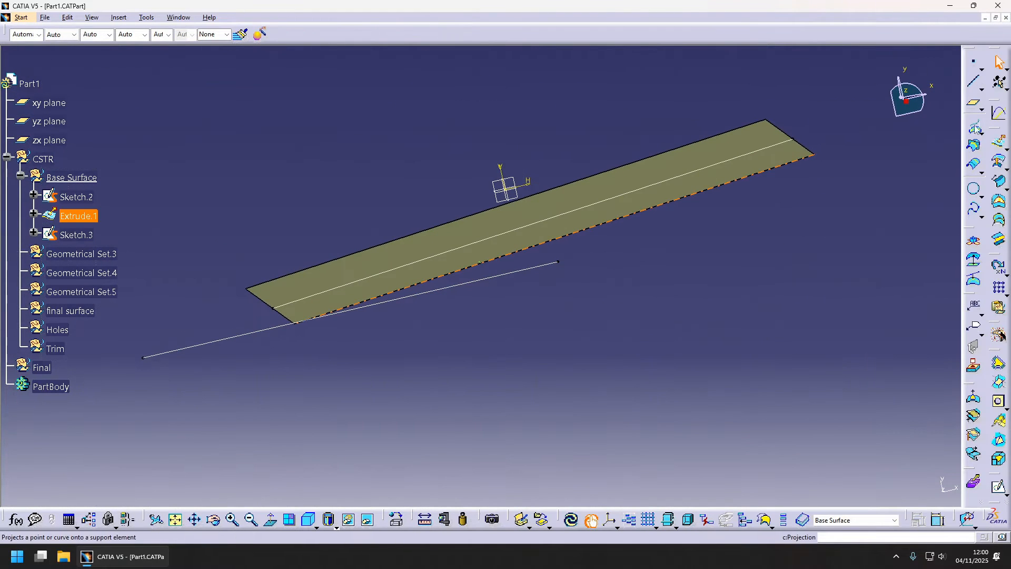
- Extrude the horizontal line as a surface with limits of 97 mm and 76 mm
middle_click_drag(288, 331, 309, 226)
left_click(540, 284)
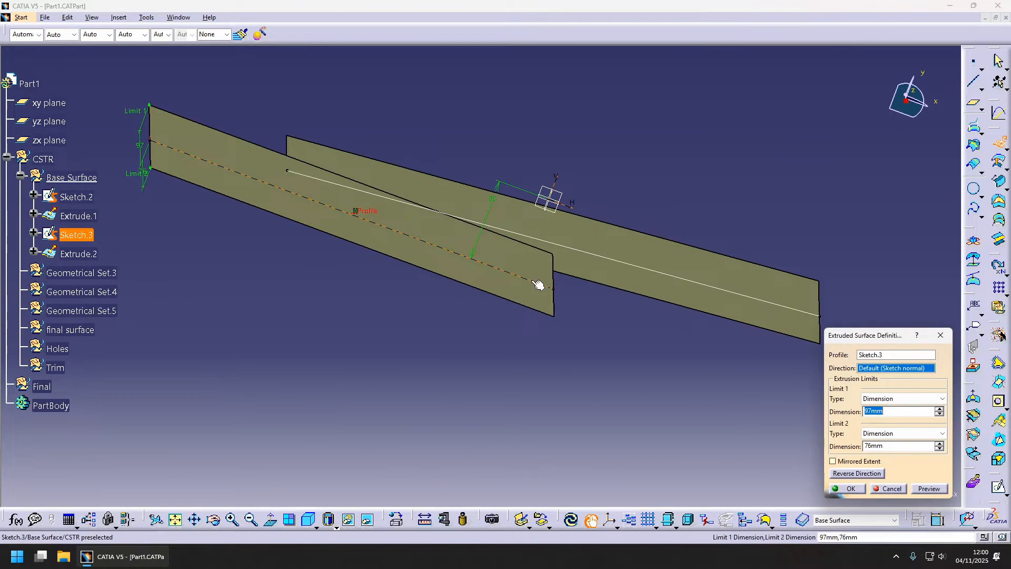
middle_click_drag(541, 241, 525, 305)
left_click(848, 489)
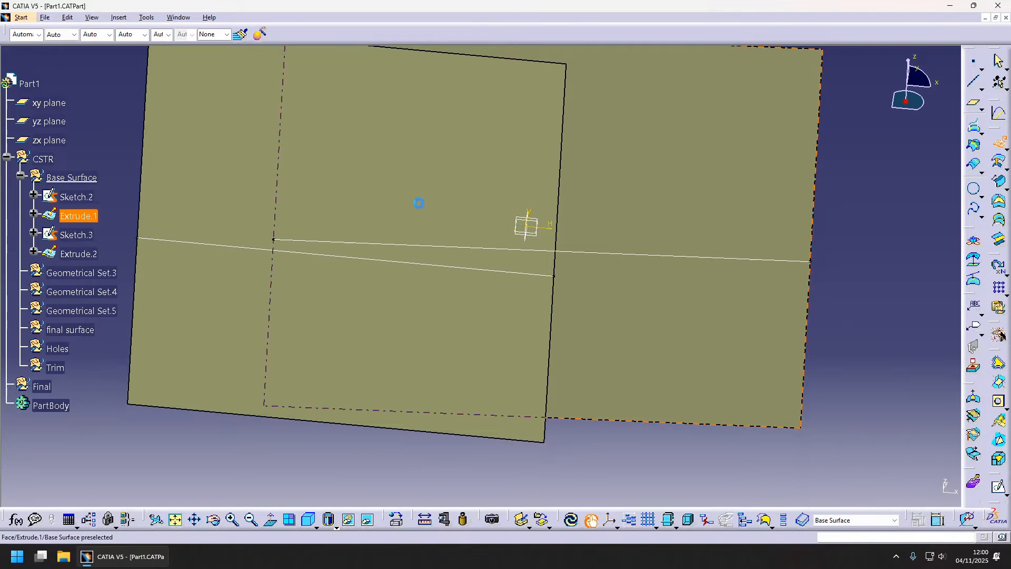
- Create a reference plane offset -15 mm from the yz plane
middle_click_drag(425, 208, 475, 300)
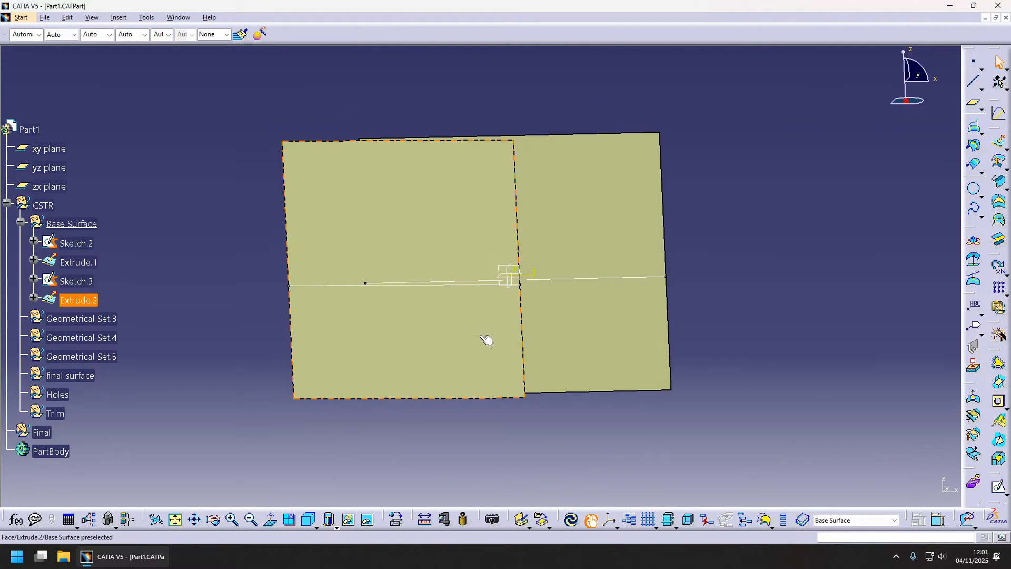
middle_click_drag(486, 339, 510, 235)
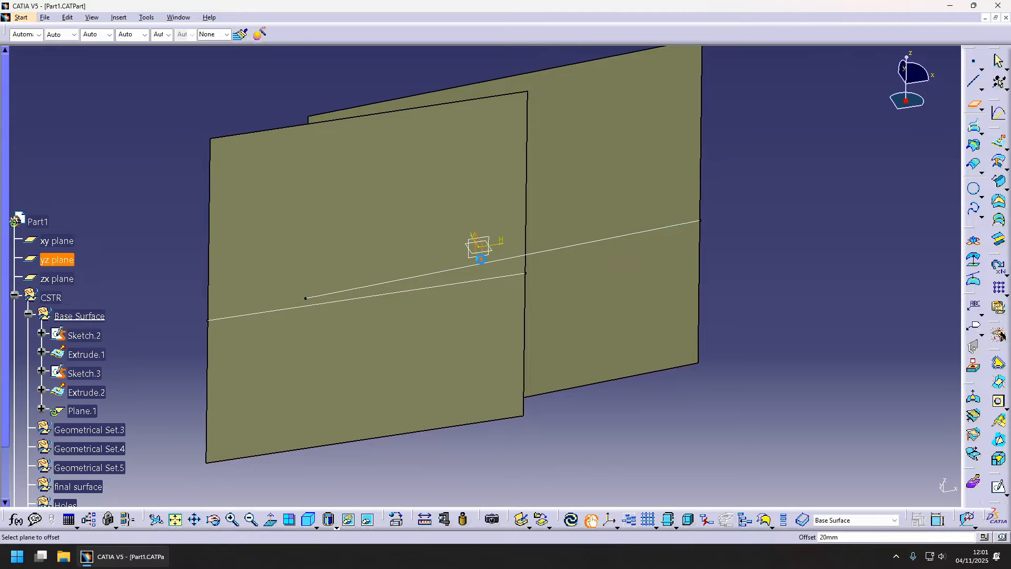
middle_click_drag(472, 256, 556, 246)
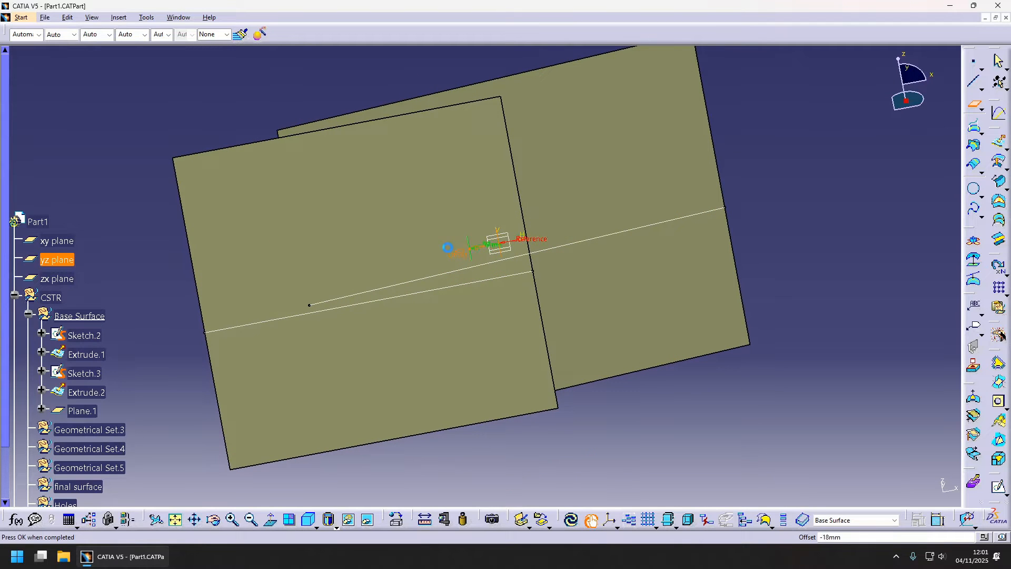
middle_click_drag(583, 313, 555, 331)
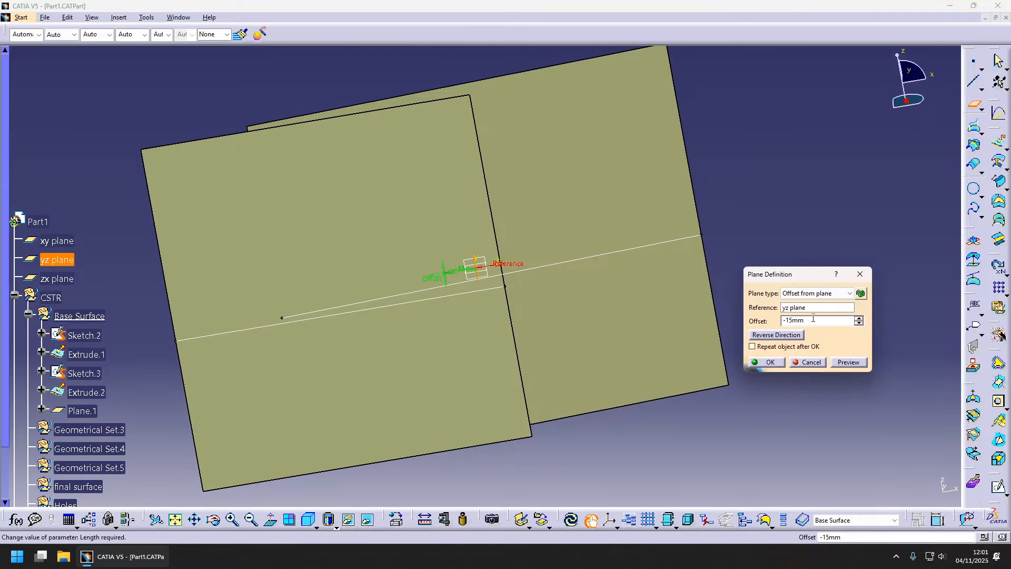
left_click(769, 363)
- Create the intersection curve between the offset plane and the surface extruded from the horizontal line
middle_click_drag(442, 239, 626, 316)
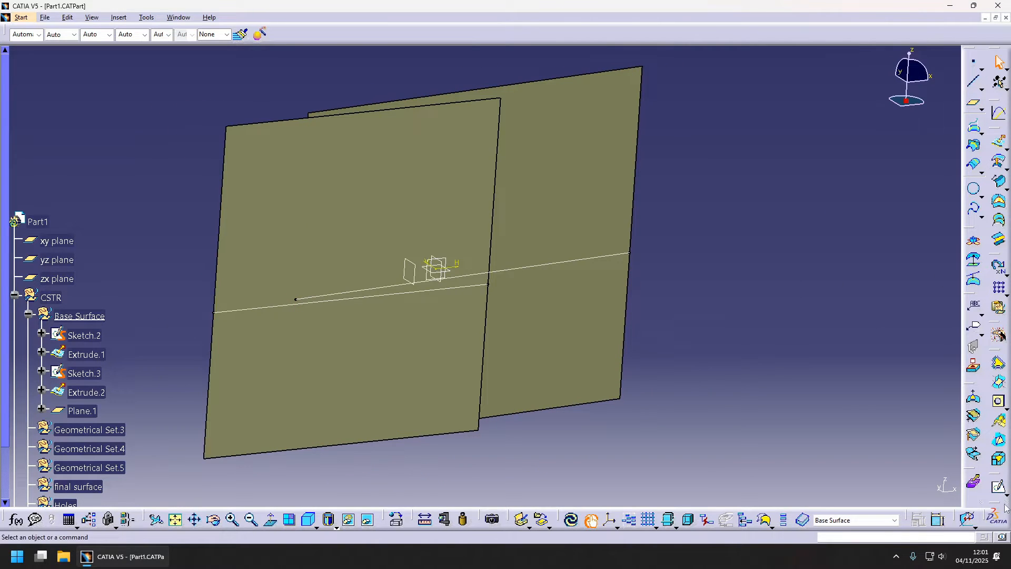
left_click(413, 268)
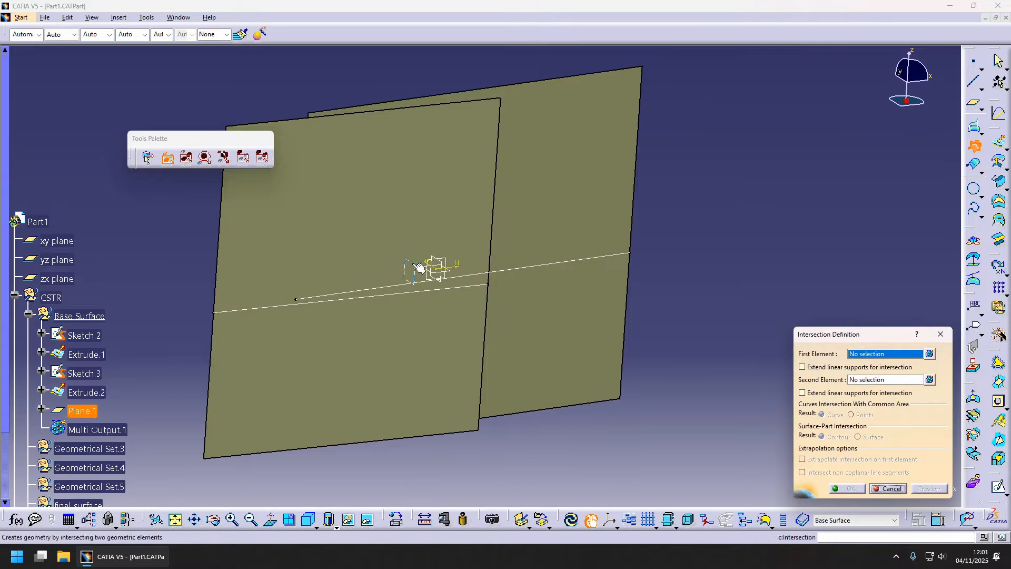
left_click(418, 162)
left_click(847, 488)
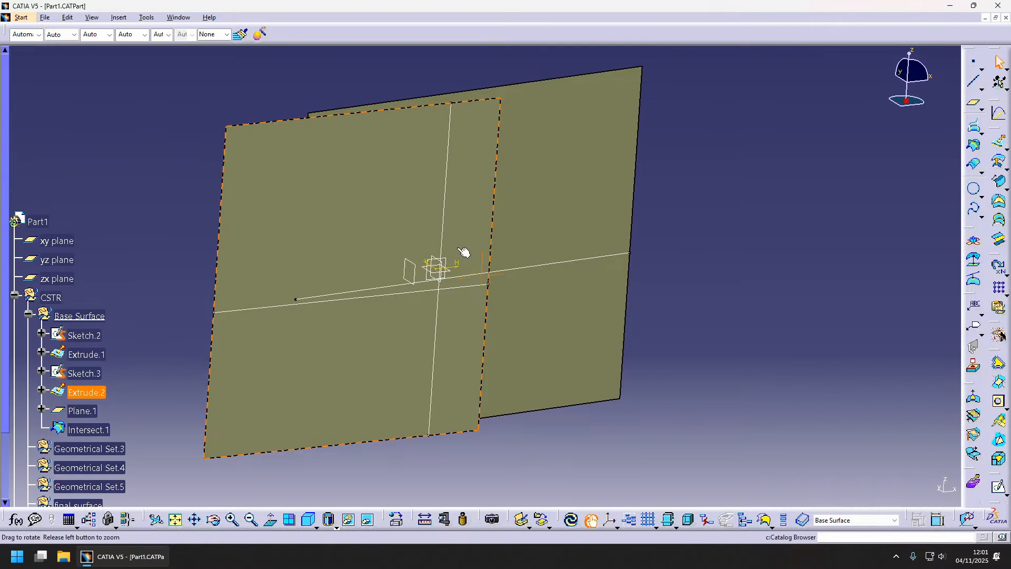
- Set up a line-profile swept surface with draft direction, using the intersection curve as guide and the inclined line's sketch as draft direction
middle_click_drag(462, 253, 490, 374)
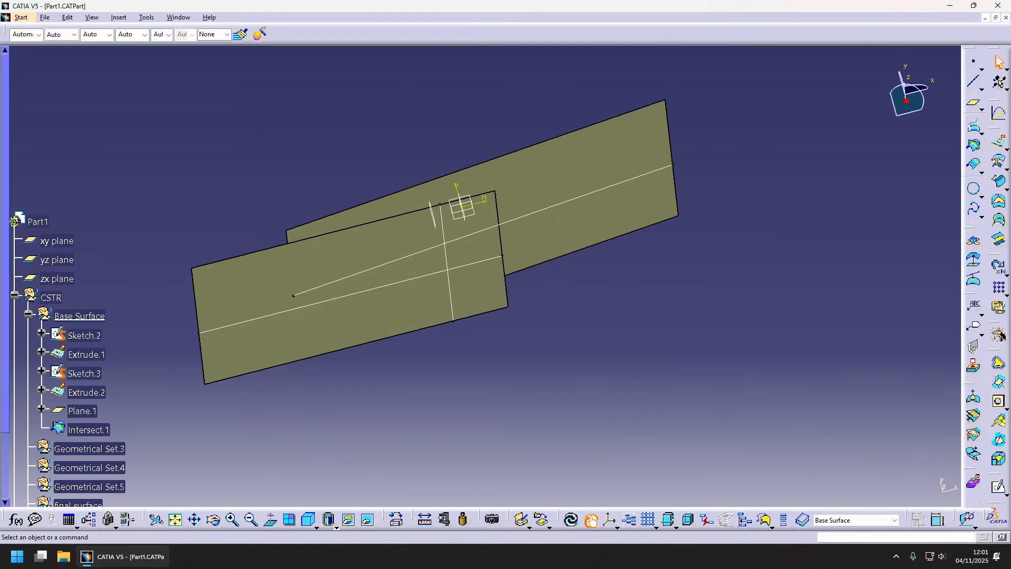
left_click(999, 182)
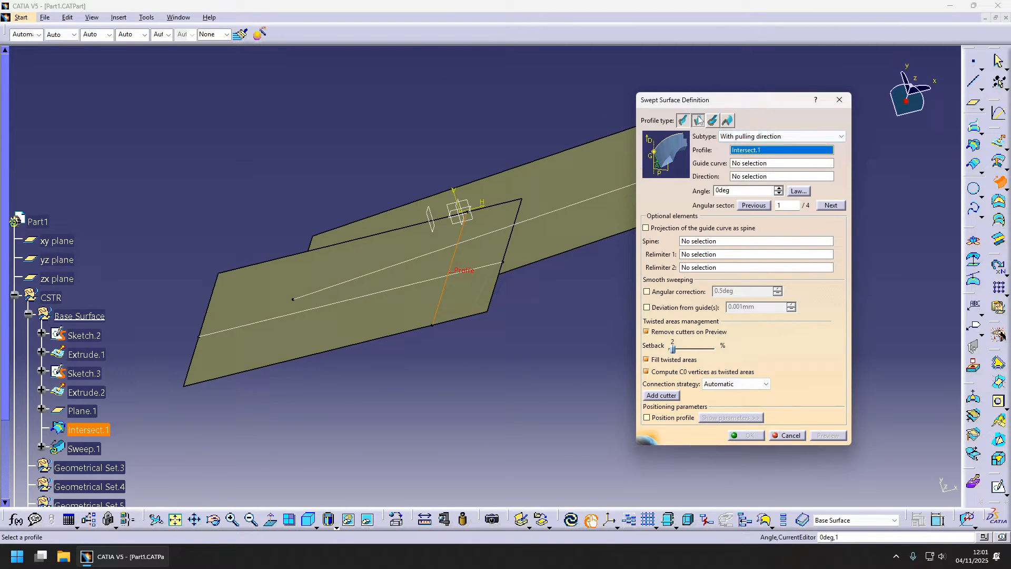
left_click(698, 120)
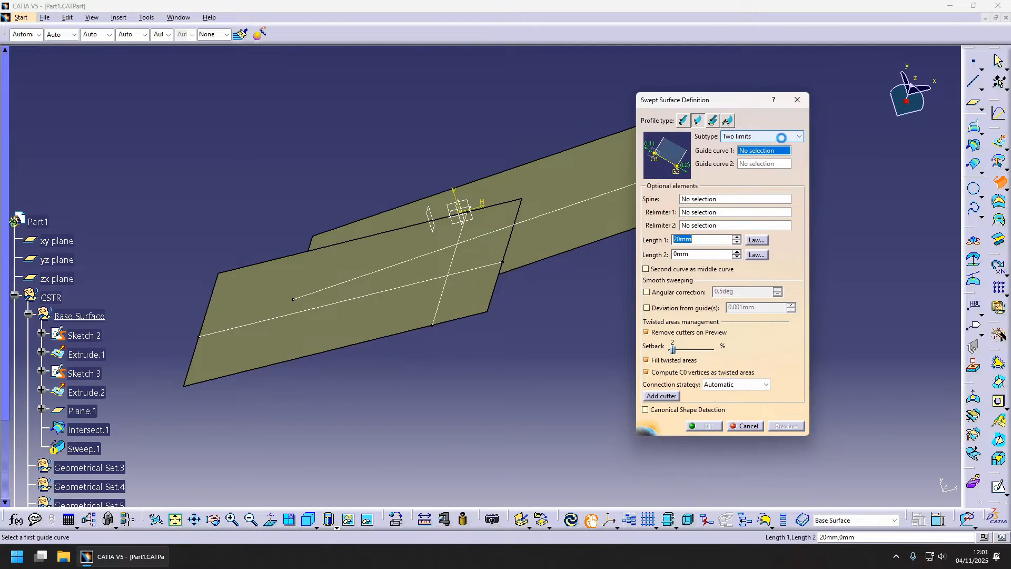
left_click(763, 137)
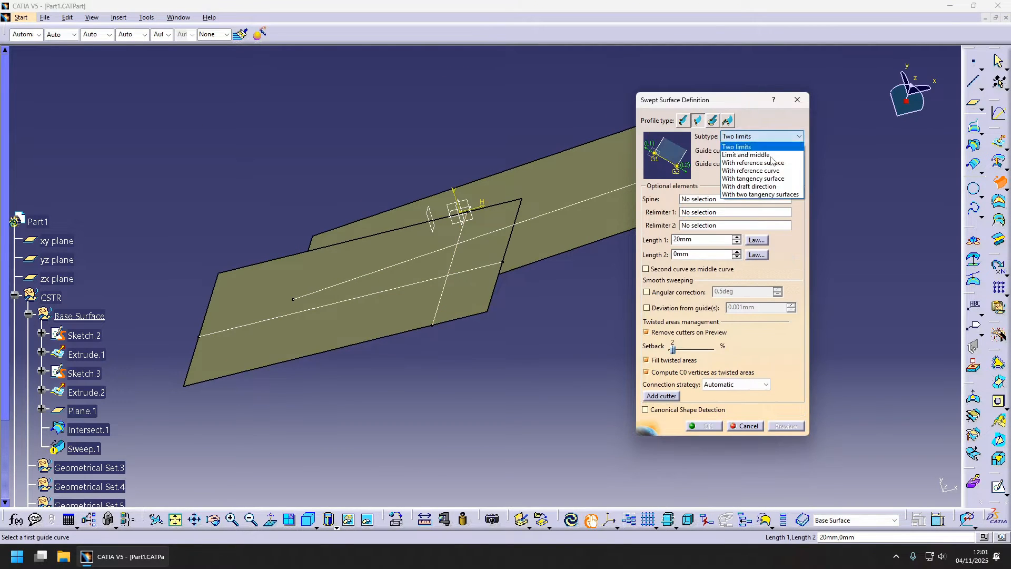
left_click(772, 186)
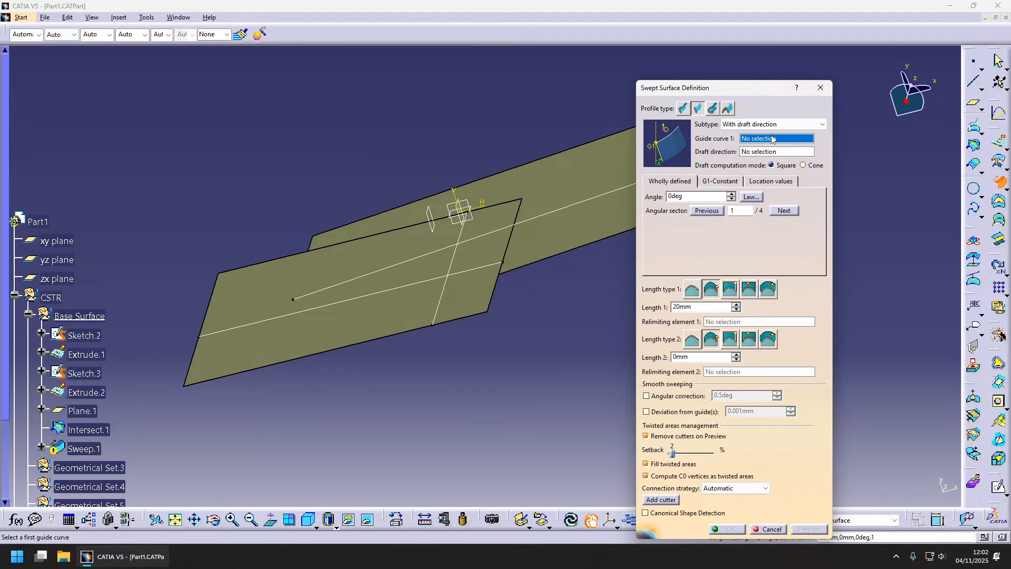
right_click(772, 138)
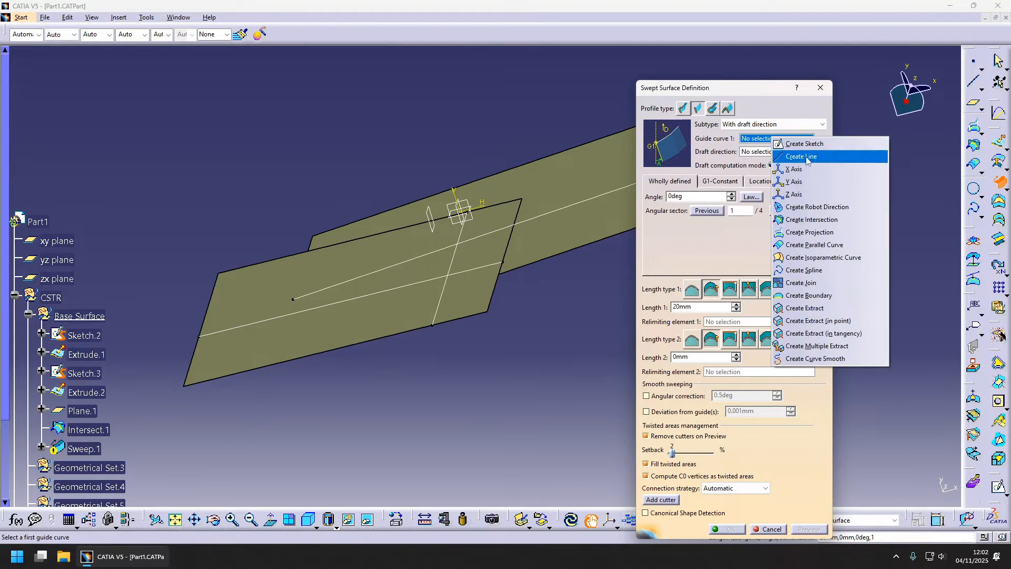
left_click(555, 315)
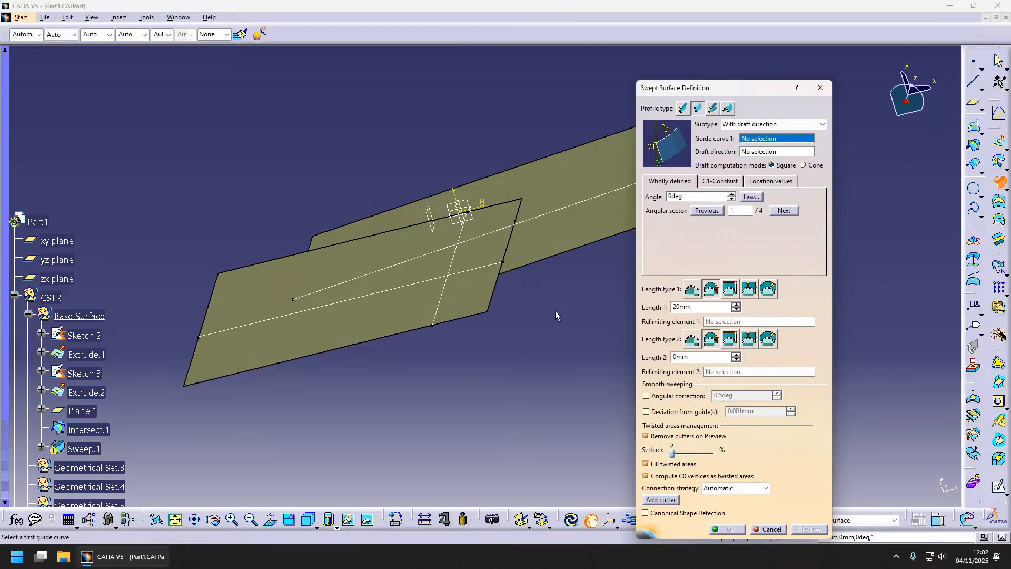
left_click(442, 190)
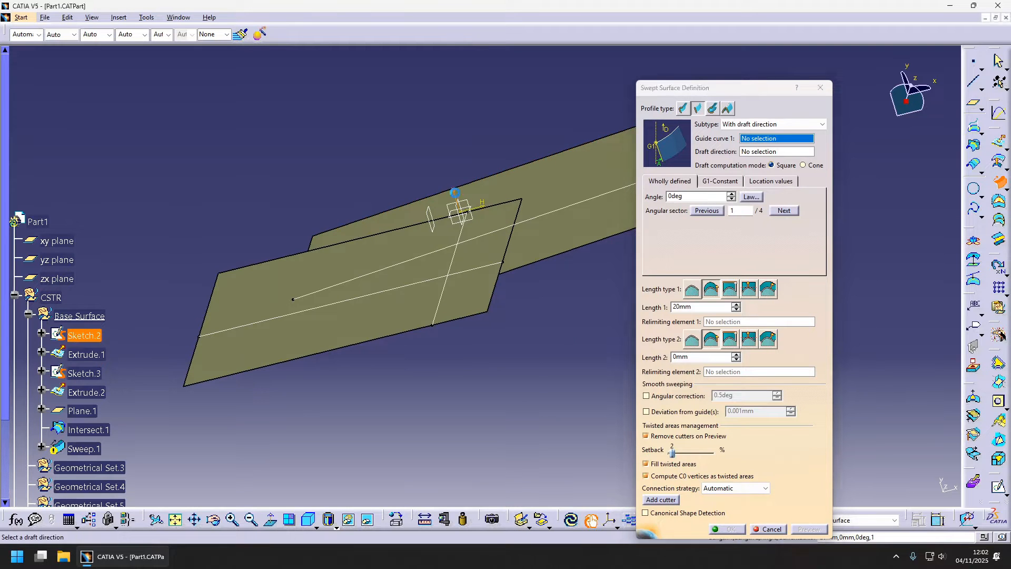
left_click(776, 139)
left_click(447, 259)
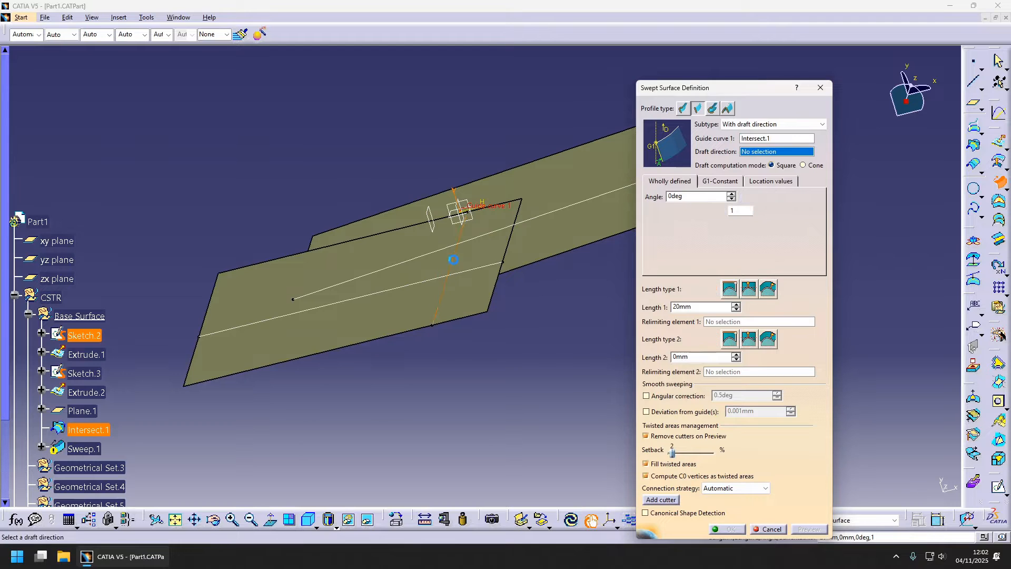
left_click(459, 199)
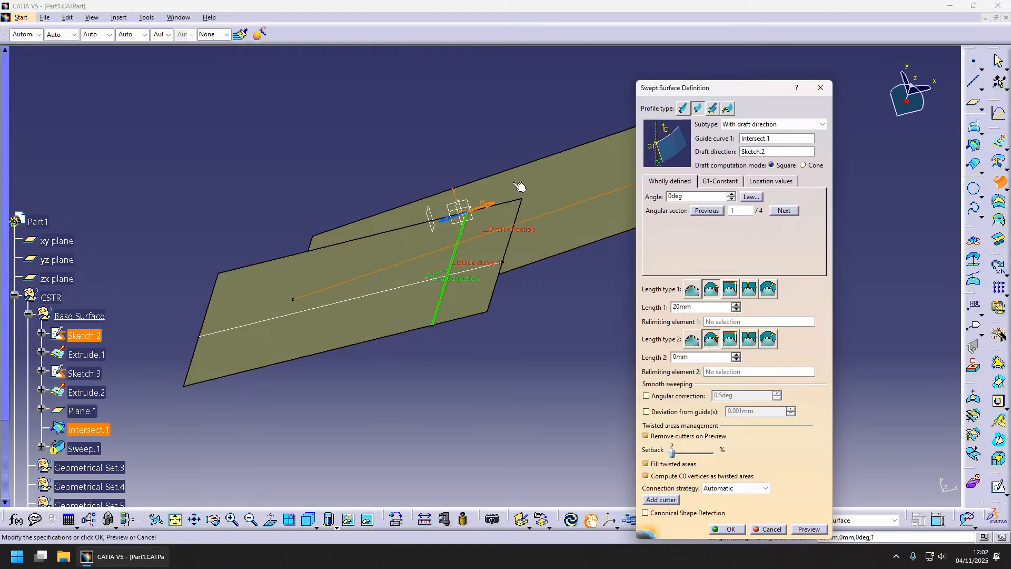
middle_click_drag(519, 277, 539, 285)
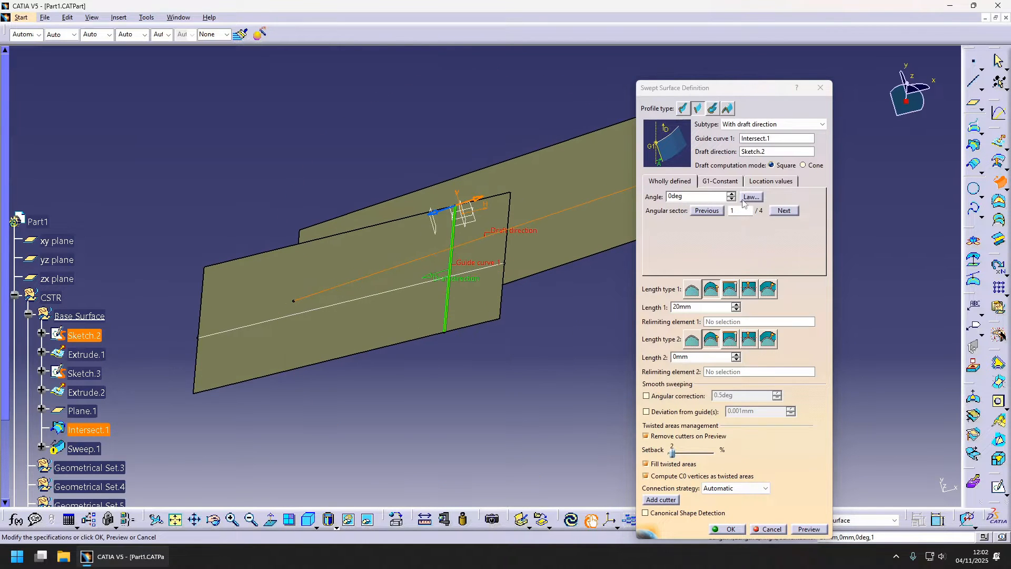
- Set the swept surface's angle to 45 deg, pick angular sector 2, and preview the result
left_click(697, 195)
type("45")
key("Return")
middle_click_drag(524, 246, 436, 230)
left_click(446, 244)
middle_click_drag(448, 277, 419, 291)
left_click(810, 530)
- Set the swept surface's length 1 to 50 mm and create the surface
double_click(695, 306)
type("50")
left_click(808, 529)
left_click(727, 529)
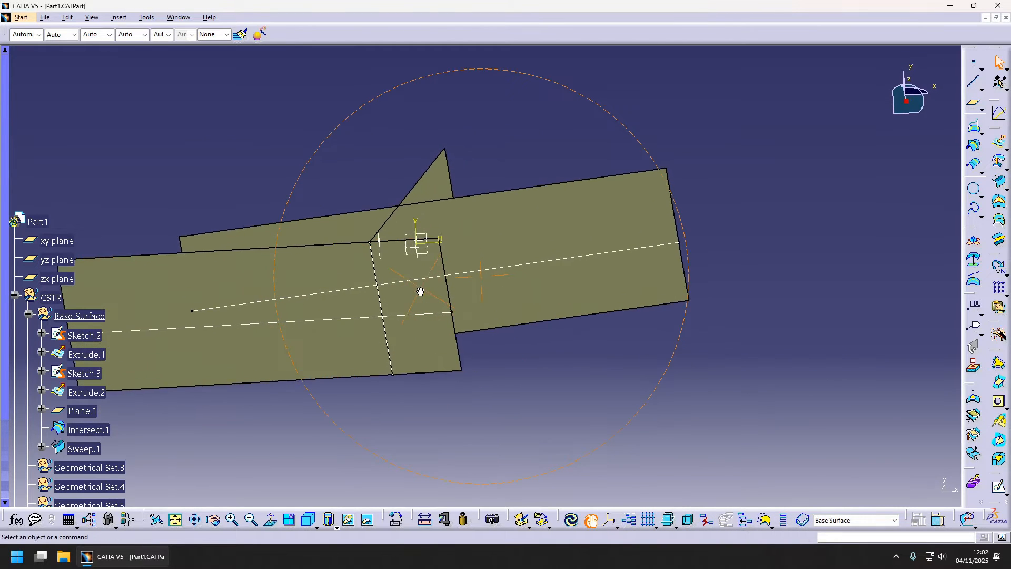
- Edit the swept surface and set its angle to 30 deg
double_click(435, 174)
middle_click_drag(504, 185, 432, 242)
left_click(726, 529)
- Dock the Sketcher and surface operation toolbars in a new column beside the existing ones
middle_click_drag(414, 290, 396, 403)
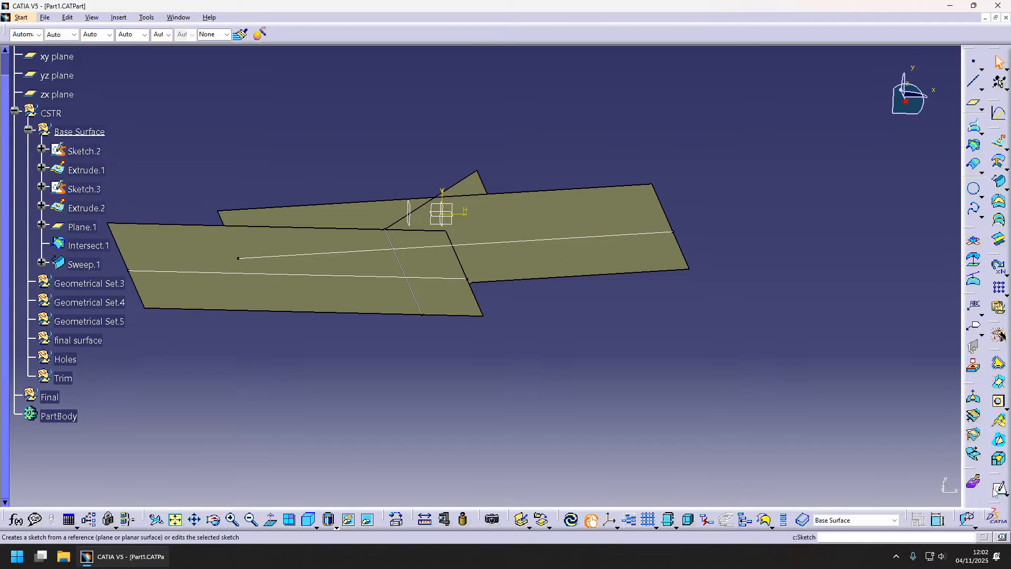
left_click_drag(953, 62, 951, 68)
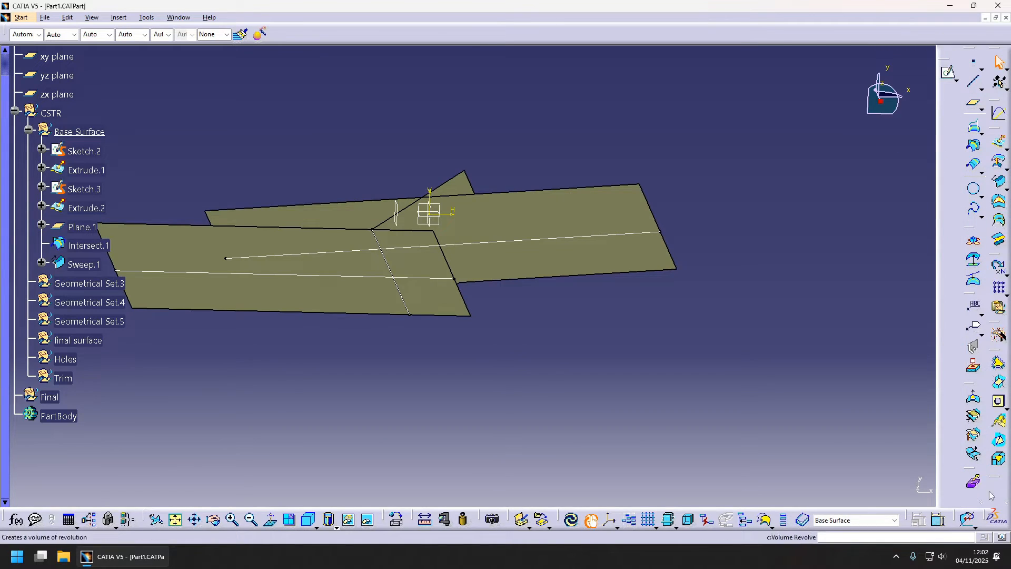
left_click_drag(948, 101, 948, 102)
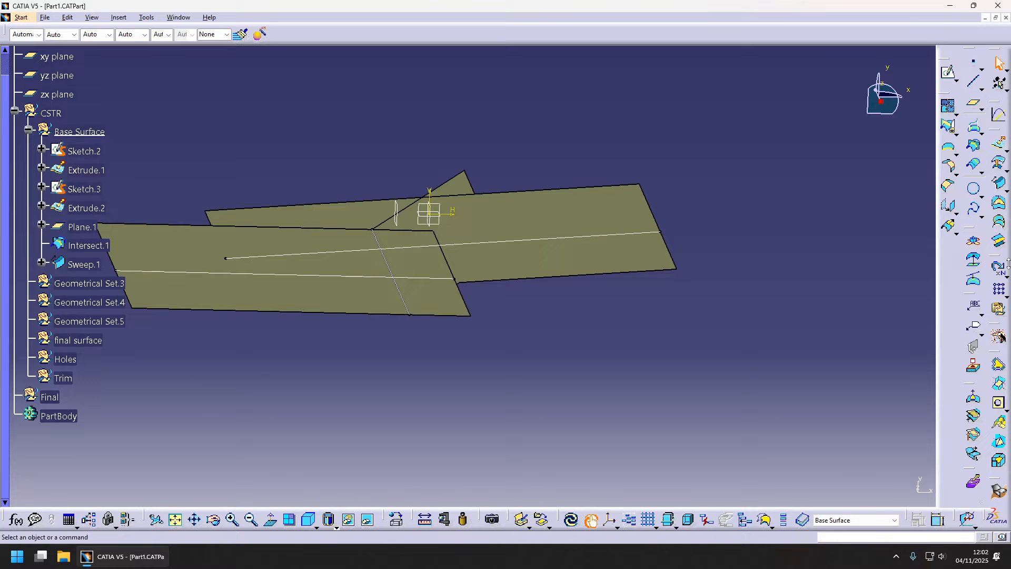
- Create a trimmed bitangent fillet of 30 mm radius between the horizontal line's extruded surface and the swept surface
left_click(952, 167)
left_click(483, 257)
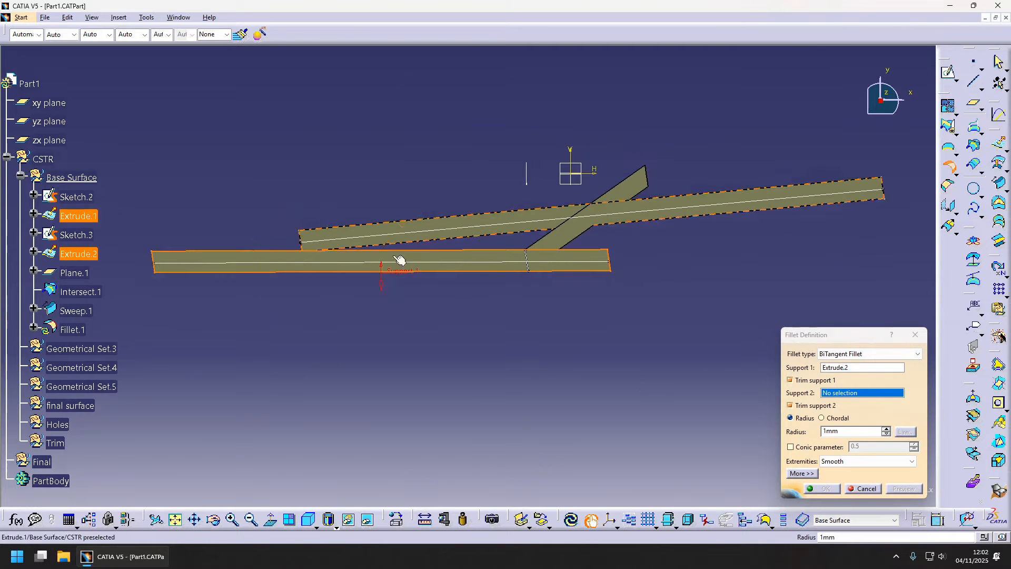
left_click(549, 234)
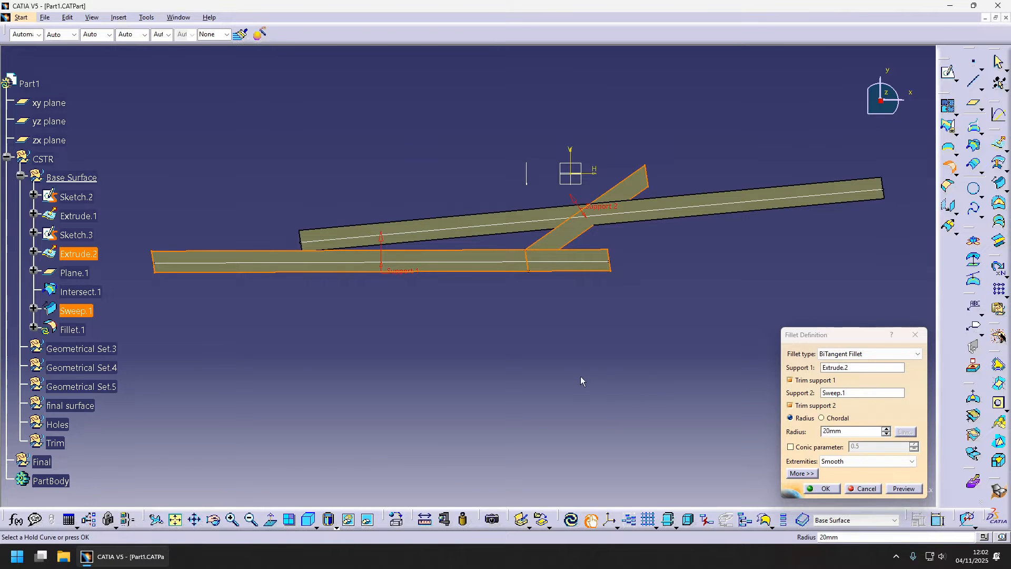
type("20")
key("Return")
middle_click_drag(525, 264, 585, 255)
scroll(584, 256, "up", 1)
left_click_drag(866, 431, 738, 436)
type("30")
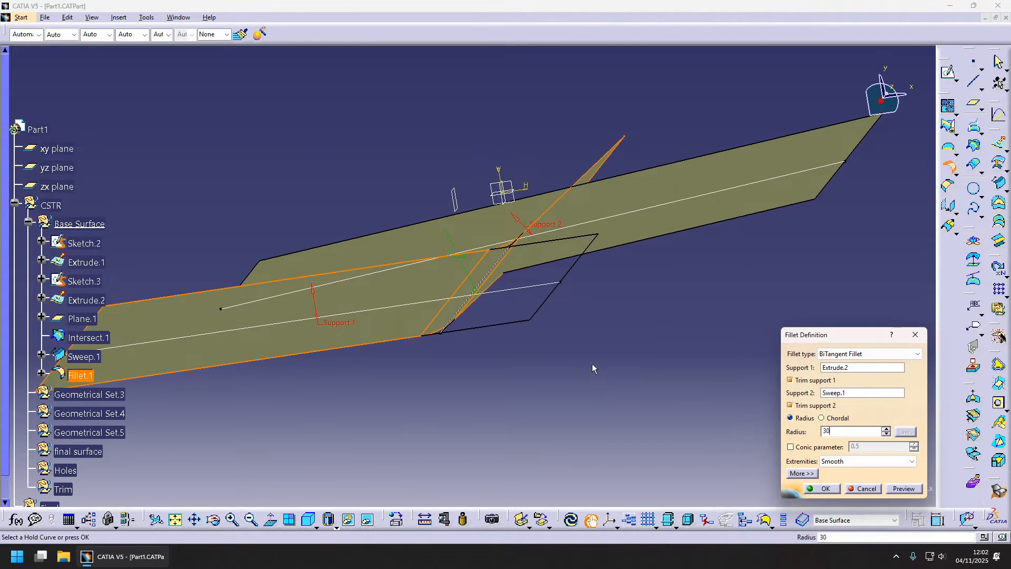
key("Return")
- Create a second trimmed bitangent fillet of 30 mm radius between the filleted surface and the inclined line's extruded surface
middle_click_drag(588, 352, 518, 168)
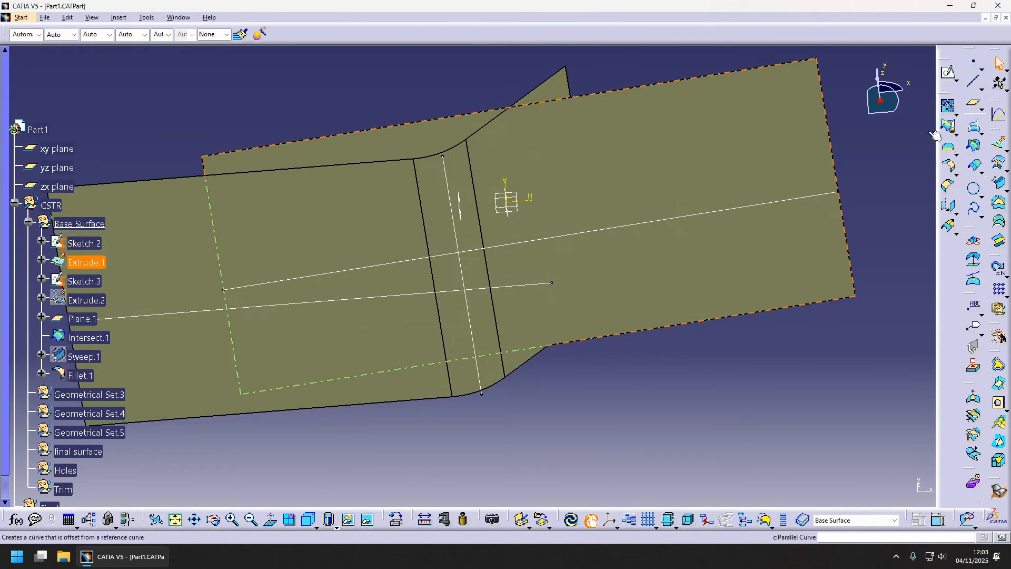
left_click(463, 192)
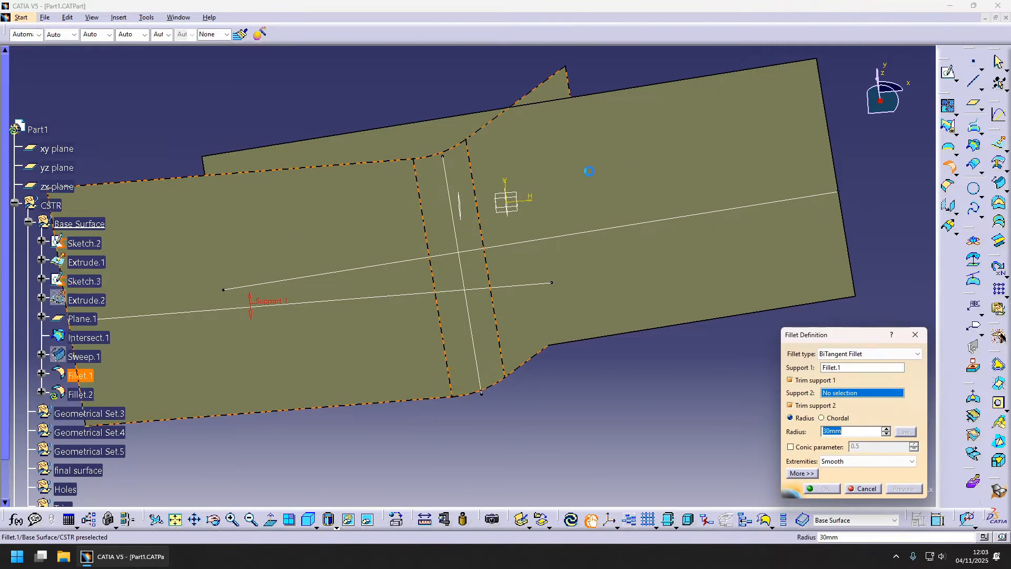
left_click(589, 172)
middle_click_drag(573, 241, 503, 249)
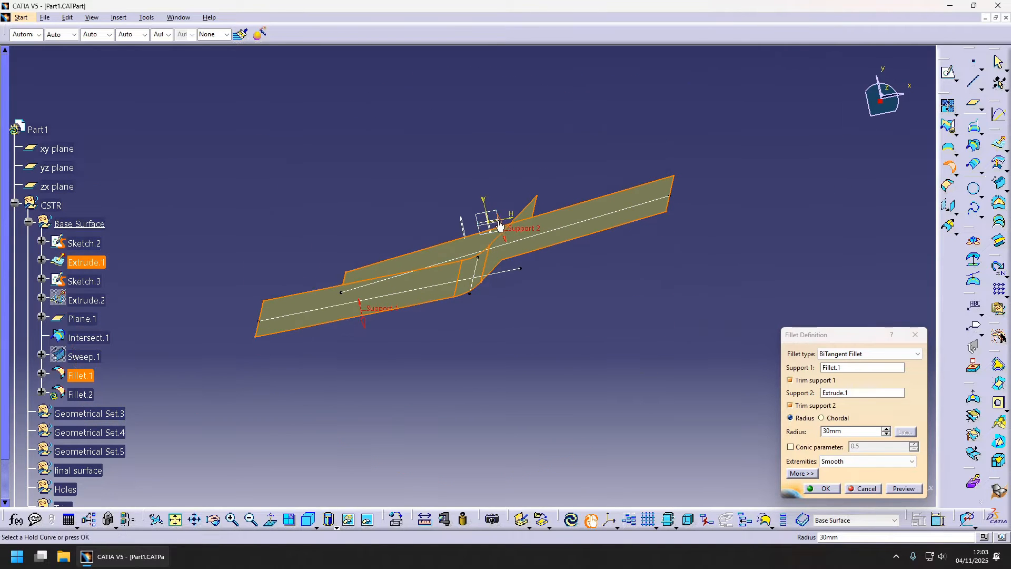
left_click(904, 489)
middle_click_drag(605, 377, 536, 280)
key("Return")
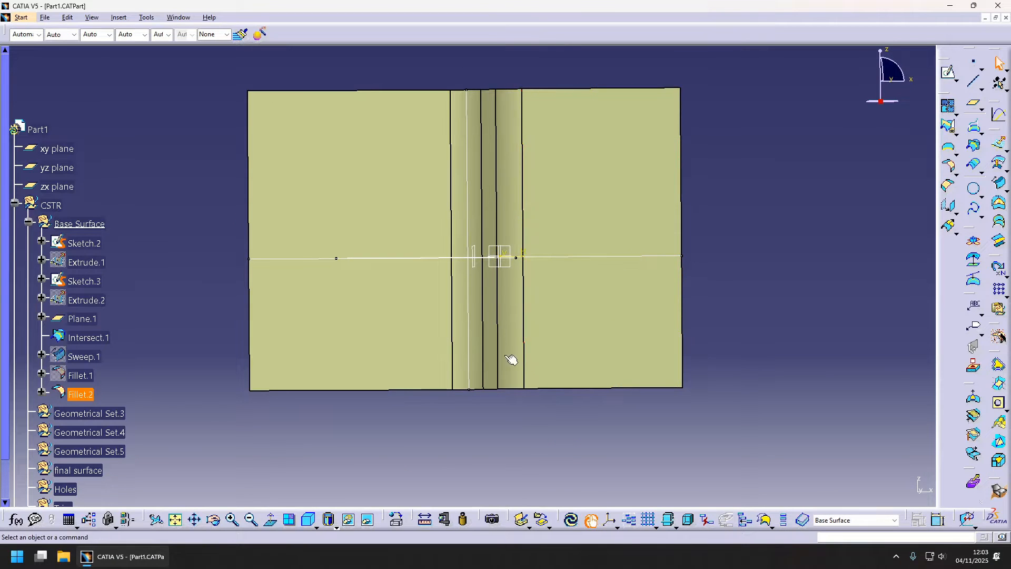
- Set the swept surface's angle to 15 deg and update the part
mouse_move(511, 359)
middle_mouse_down()
mouse_move(467, 386)
mouse_move(400, 322)
mouse_move(420, 266)
mouse_move(414, 281)
mouse_move(398, 259)
middle_mouse_up()
left_click(85, 283)
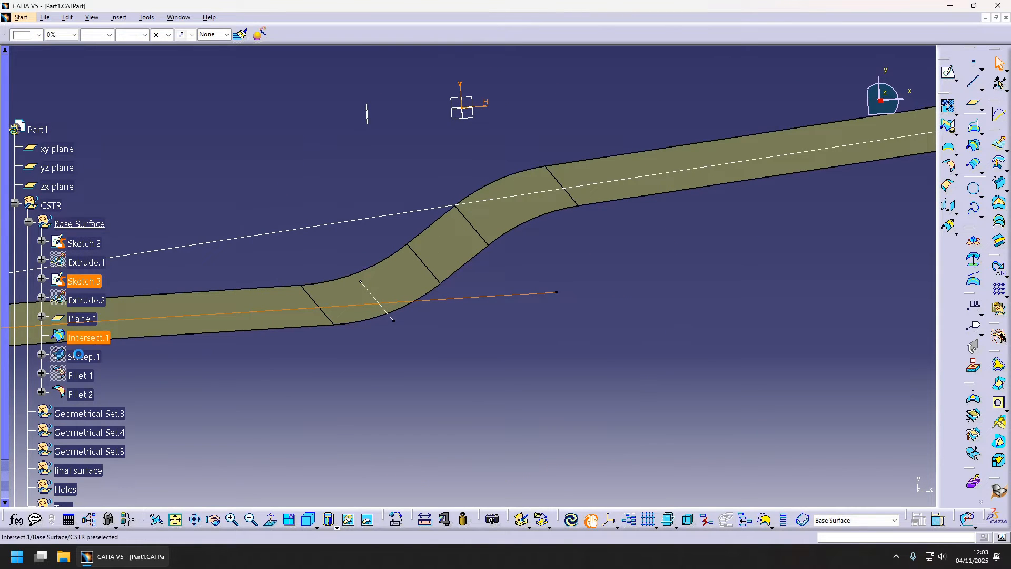
double_click(78, 354)
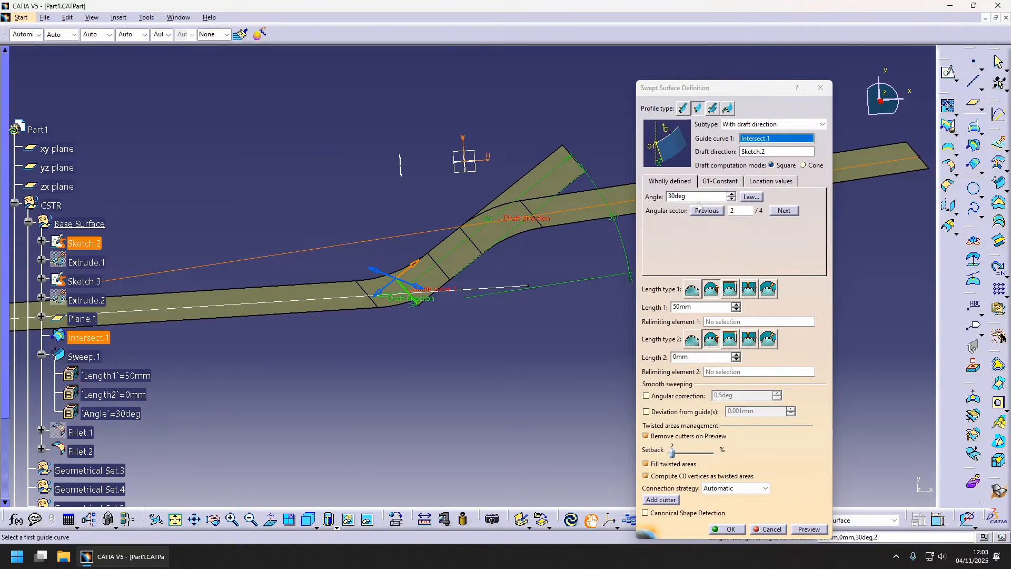
type("15")
left_click(731, 529)
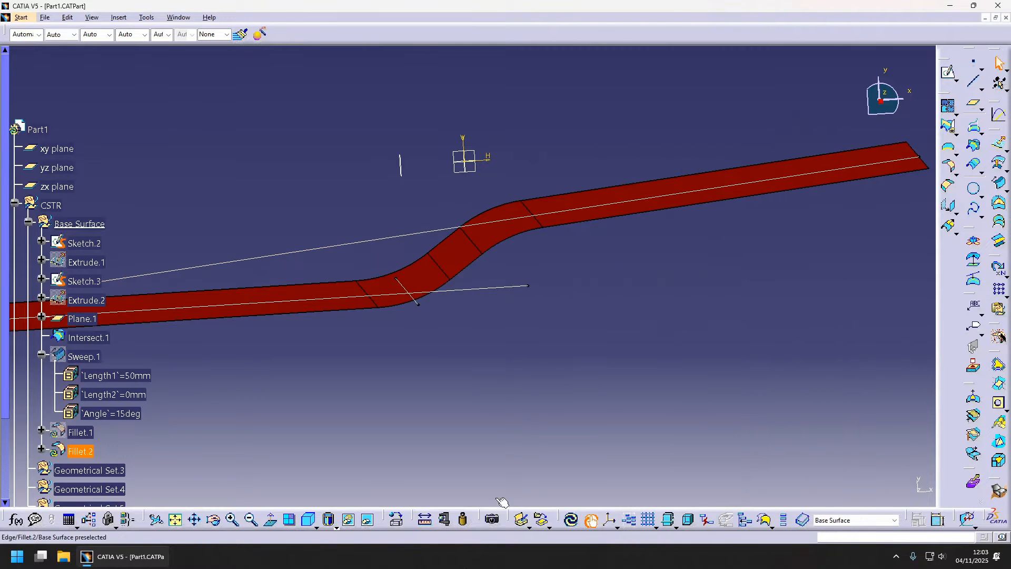
left_click(572, 520)
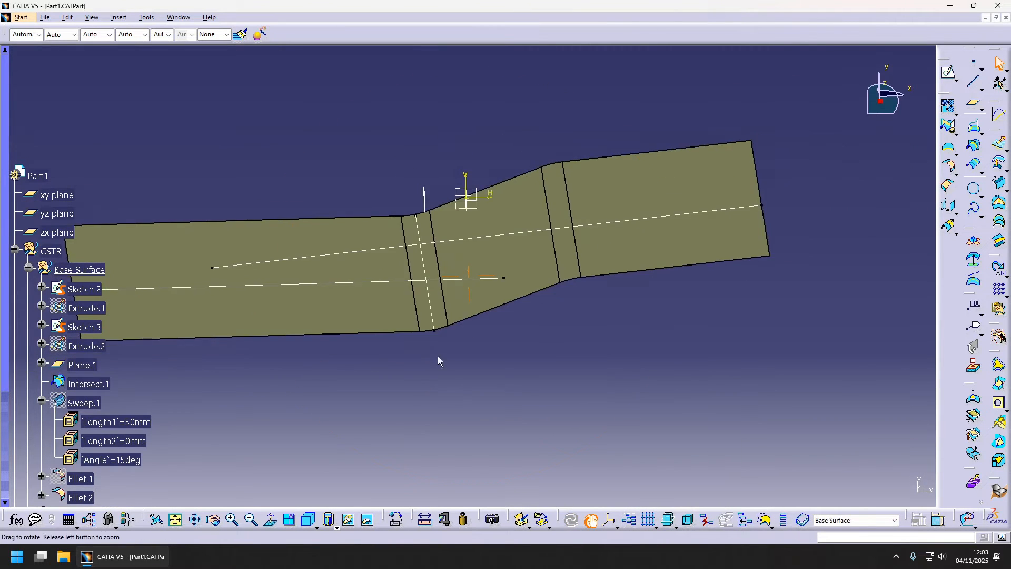
- Set the first fillet's radius to 45 mm and update the part, raise it to 80 mm, and update again
left_click(101, 407)
scroll(103, 427, "down", 2)
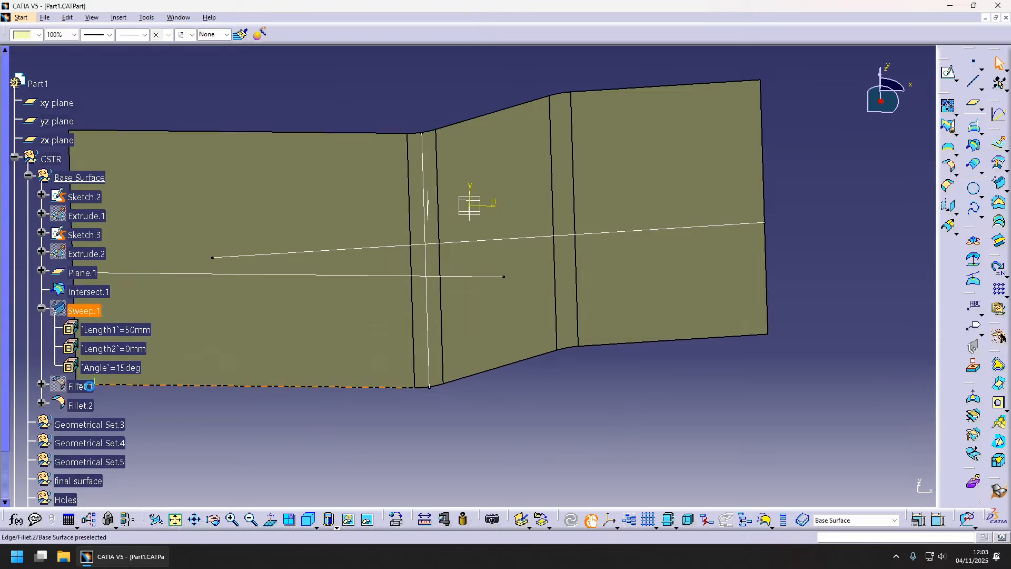
left_click(90, 387)
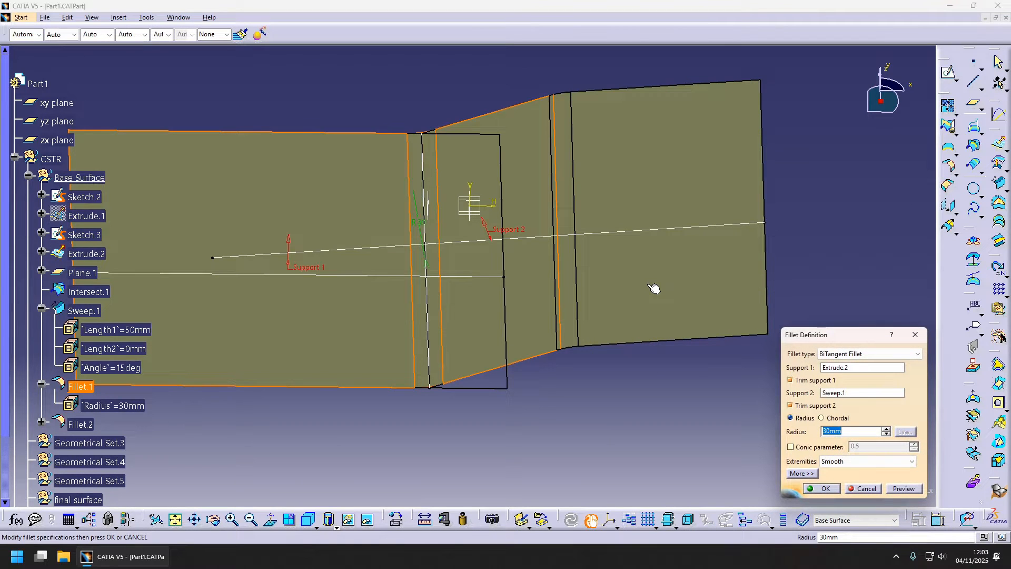
type("45")
key("Return")
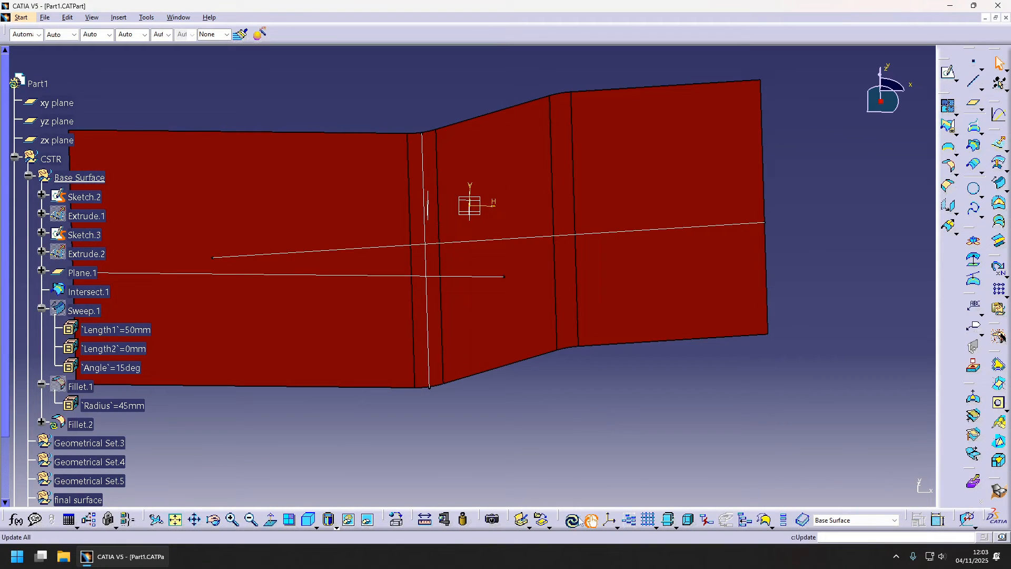
left_click(571, 521)
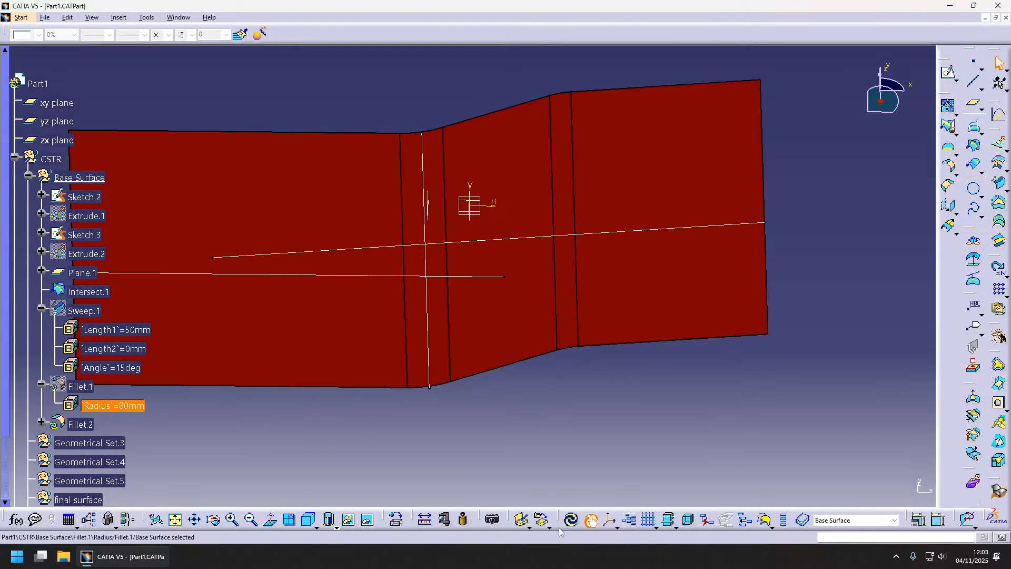
left_click(570, 521)
- Set the second fillet's radius to 120 mm and update the part
scroll(518, 337, "up", 1)
middle_click_drag(513, 327, 464, 208)
scroll(110, 427, "down", 2)
left_click(42, 423)
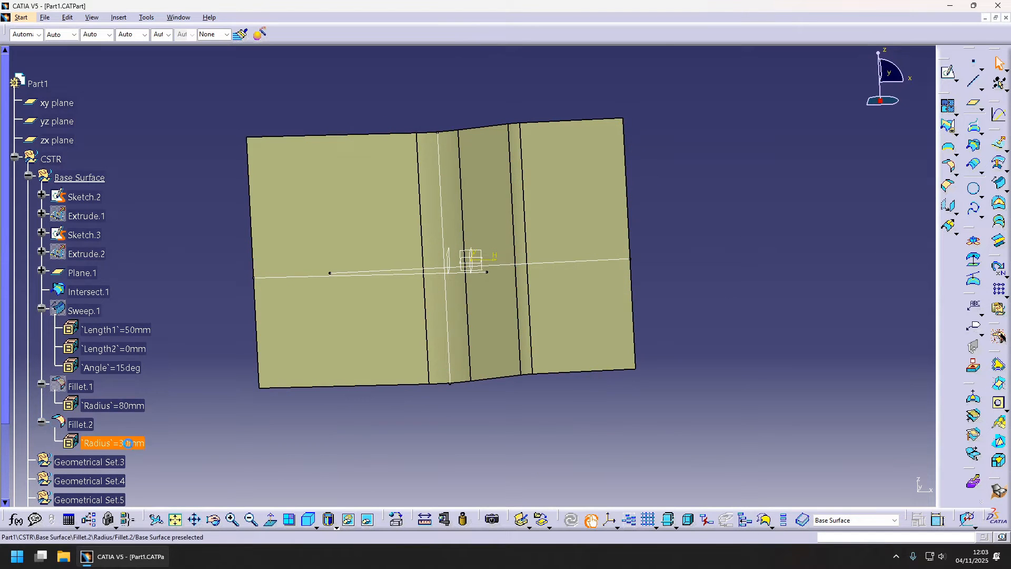
double_click(111, 443)
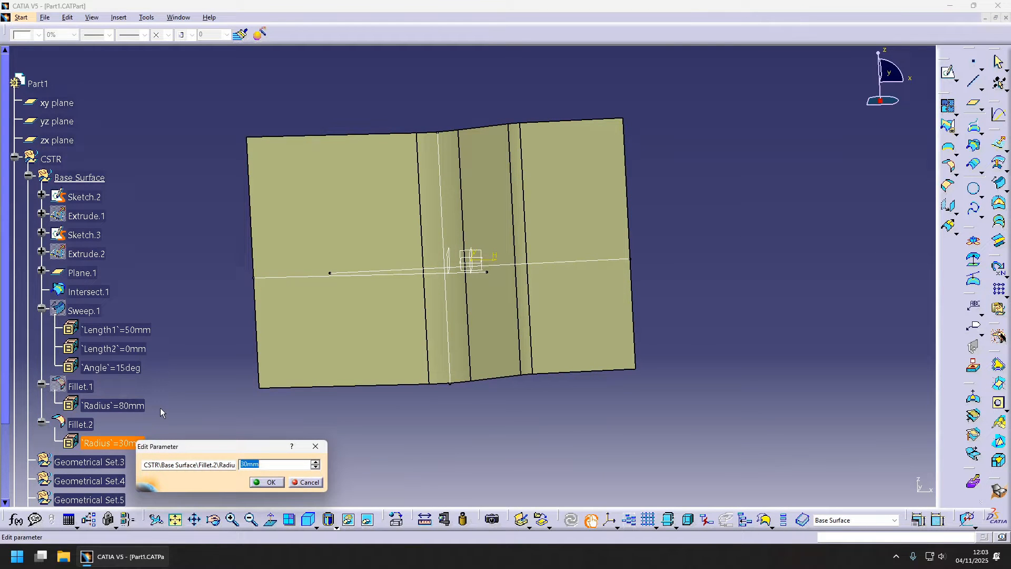
type("120")
key("Return")
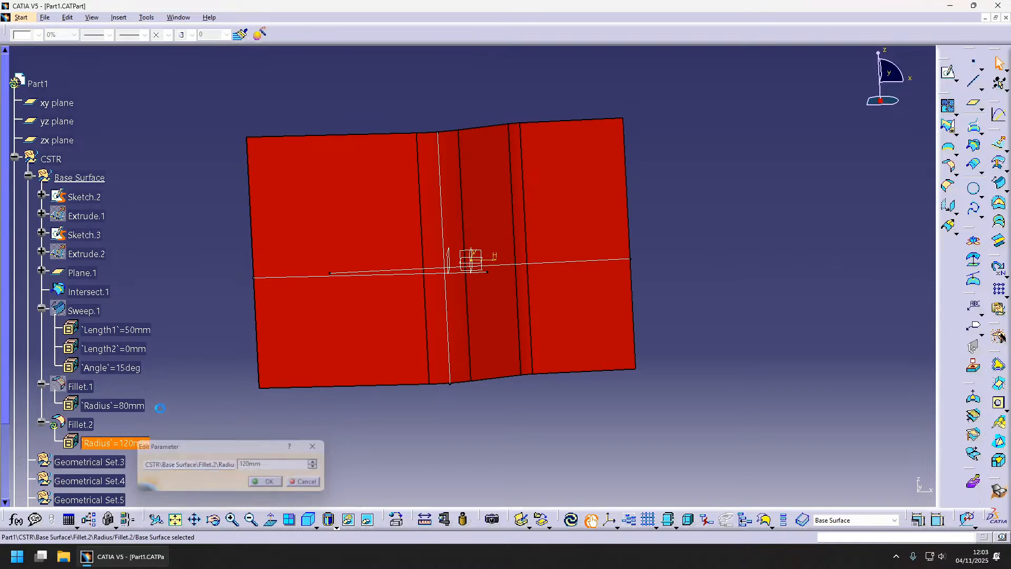
left_click(571, 529)
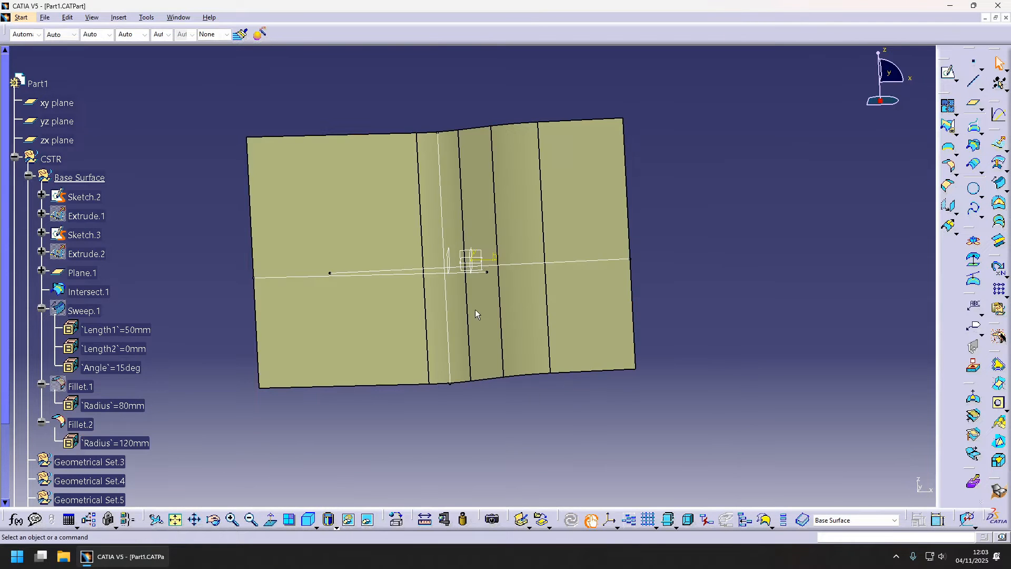
middle_click_drag(475, 309, 463, 191)
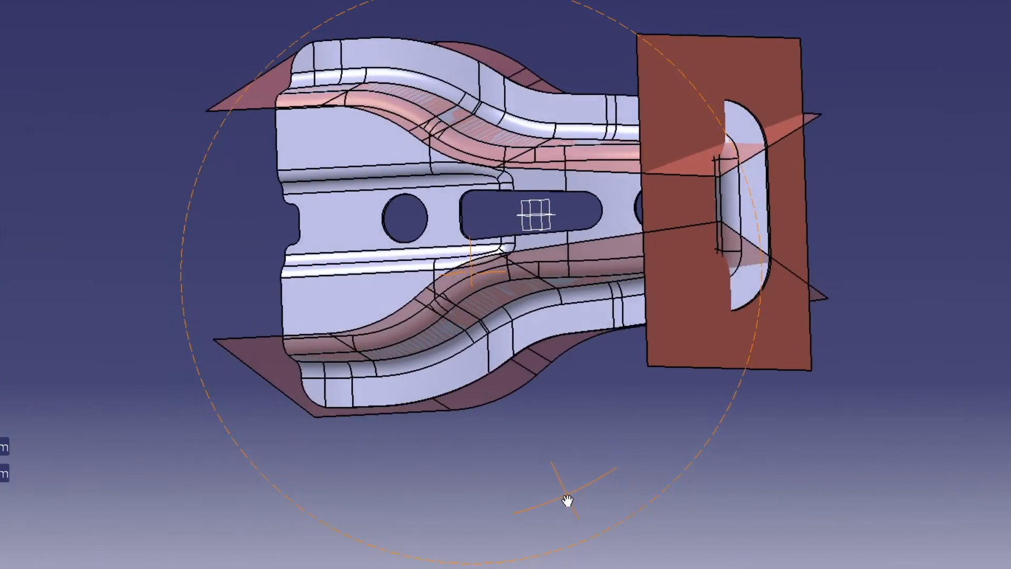
- Make Geometrical Set.3 the active work object and rename it Sides
middle_click_drag(567, 500, 573, 445)
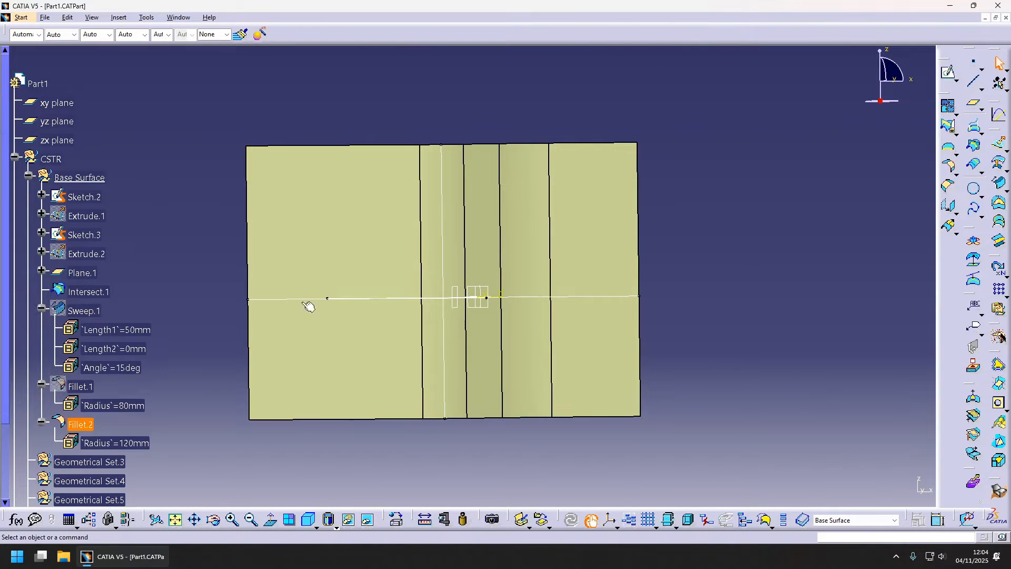
left_click(90, 461)
right_click(92, 462)
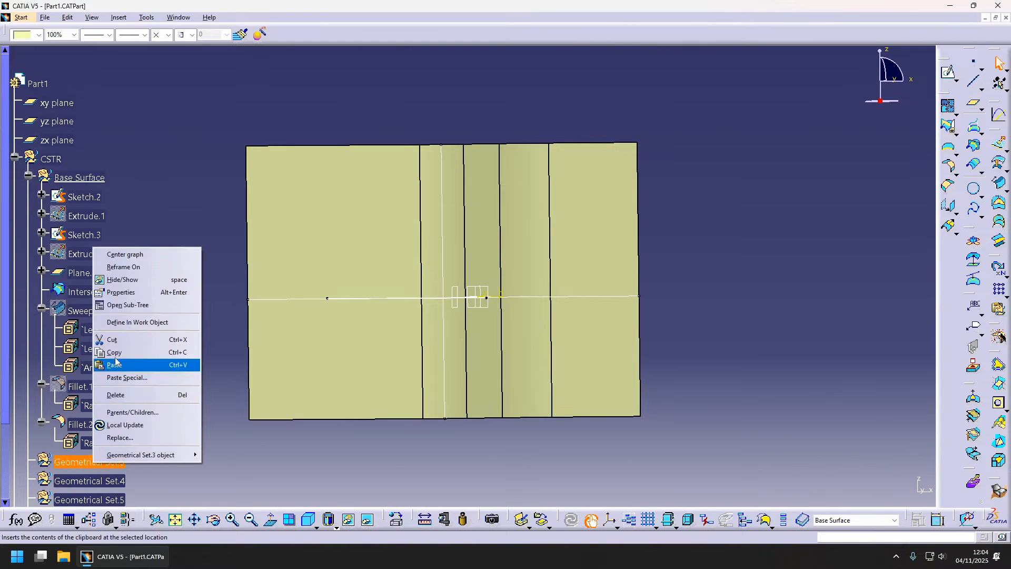
left_click(139, 322)
right_click(99, 462)
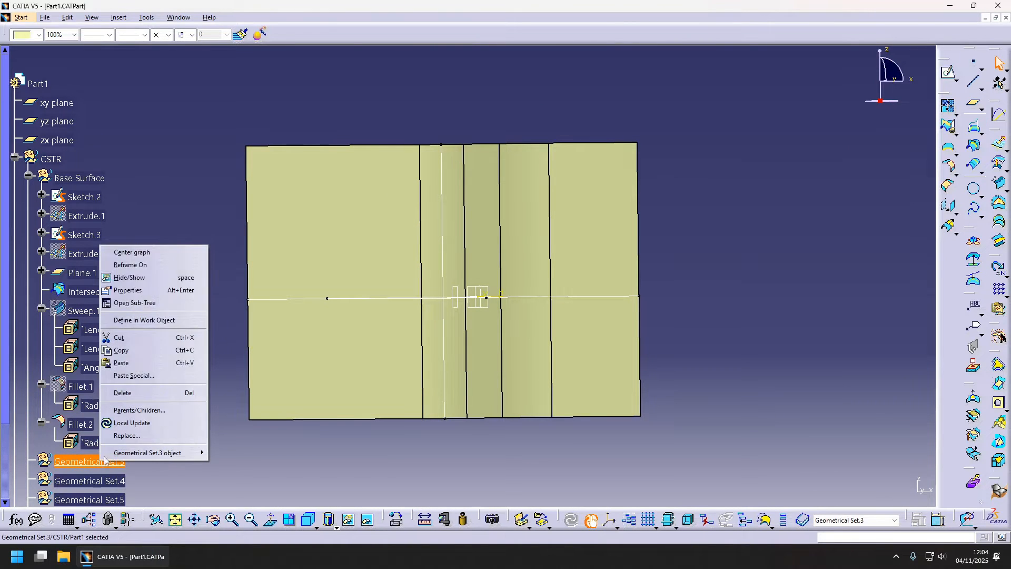
left_click(138, 289)
type("Sides")
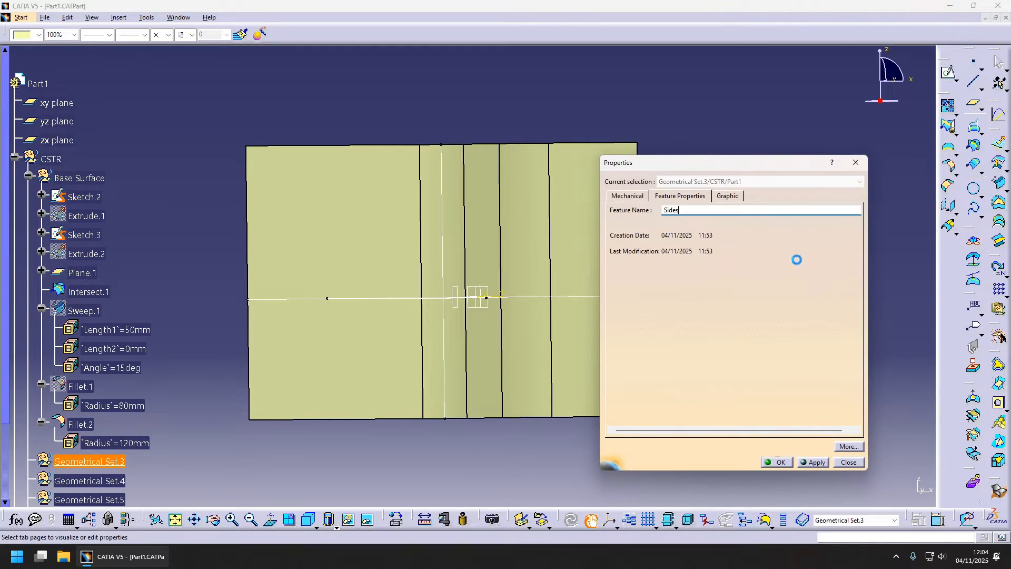
key("Return")
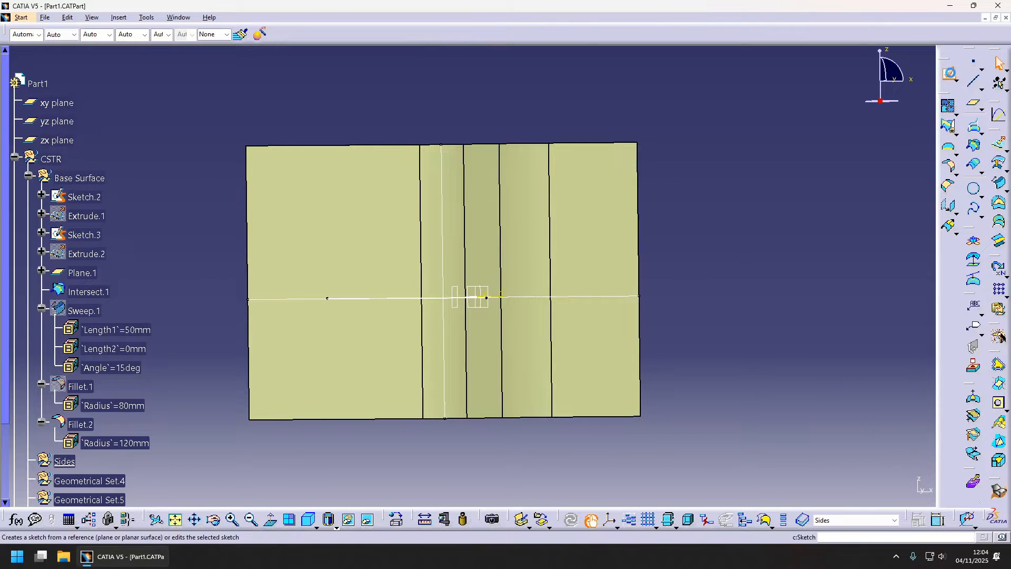
- Start a sketch on the zx plane and draw a horizontal line above the axis, extending past the base surface's right edge
mouse_move(486, 298)
middle_mouse_down()
mouse_move(453, 354)
mouse_move(491, 314)
mouse_move(489, 292)
middle_mouse_up()
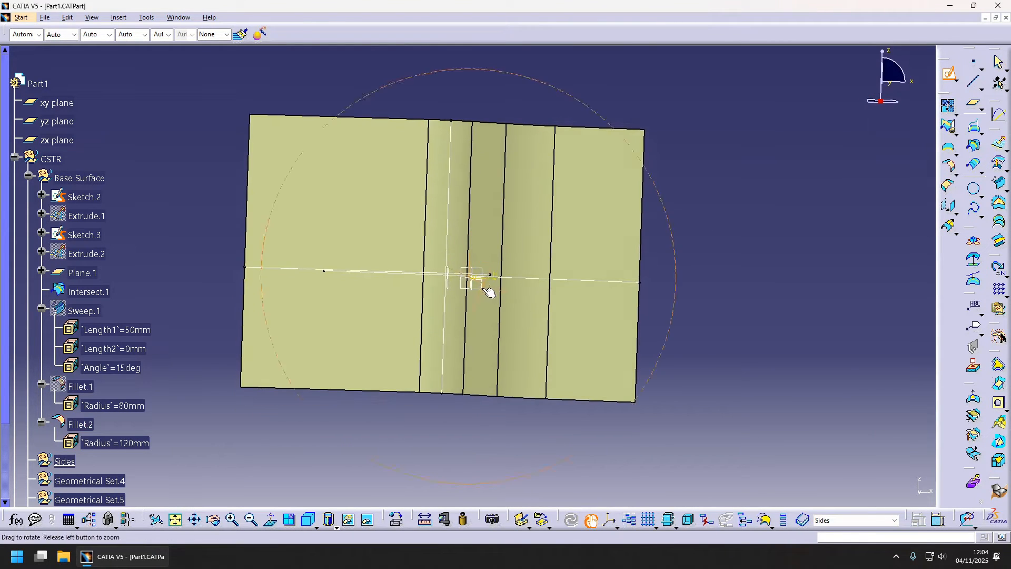
left_click(489, 291)
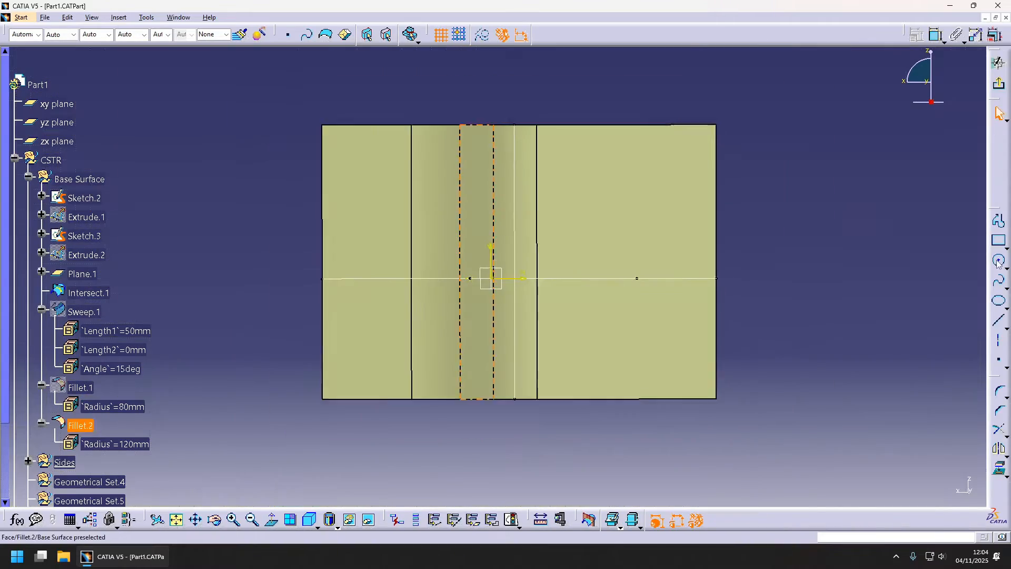
left_click(998, 321)
mouse_move(478, 235)
middle_mouse_down()
mouse_move(609, 282)
mouse_move(264, 289)
mouse_move(500, 342)
mouse_move(555, 377)
mouse_move(534, 449)
mouse_move(481, 305)
mouse_move(508, 354)
mouse_move(636, 343)
middle_mouse_up()
left_click(736, 258)
left_click(504, 265)
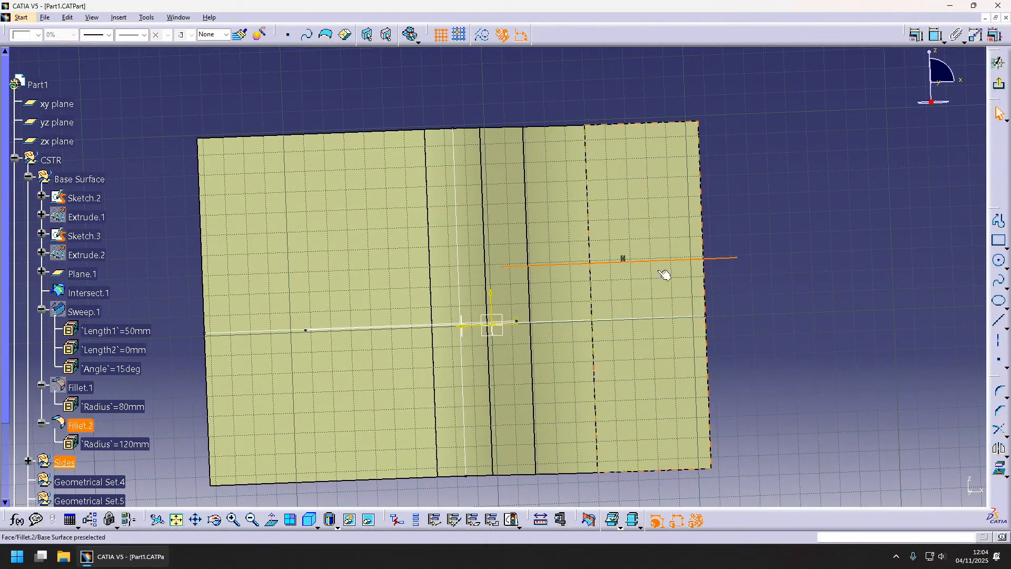
- Continue the sketch profile with an inclined line rising from the horizontal line's inner end and a shorter horizontal line from its upper end
left_click(503, 266)
left_click(216, 128)
left_click_drag(216, 129, 366, 180)
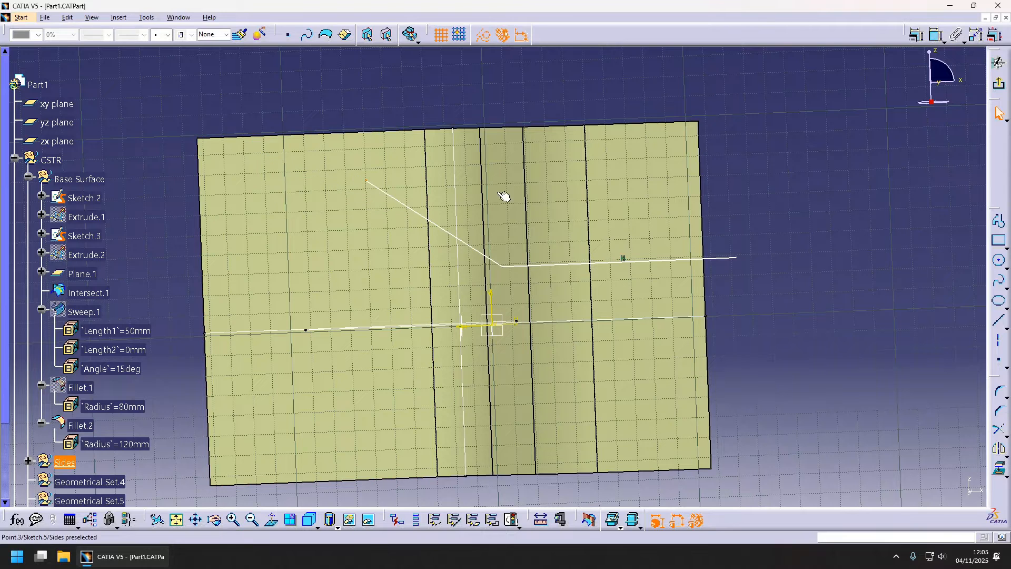
double_click(998, 320)
left_click(366, 181)
left_click(254, 184)
left_click(998, 320)
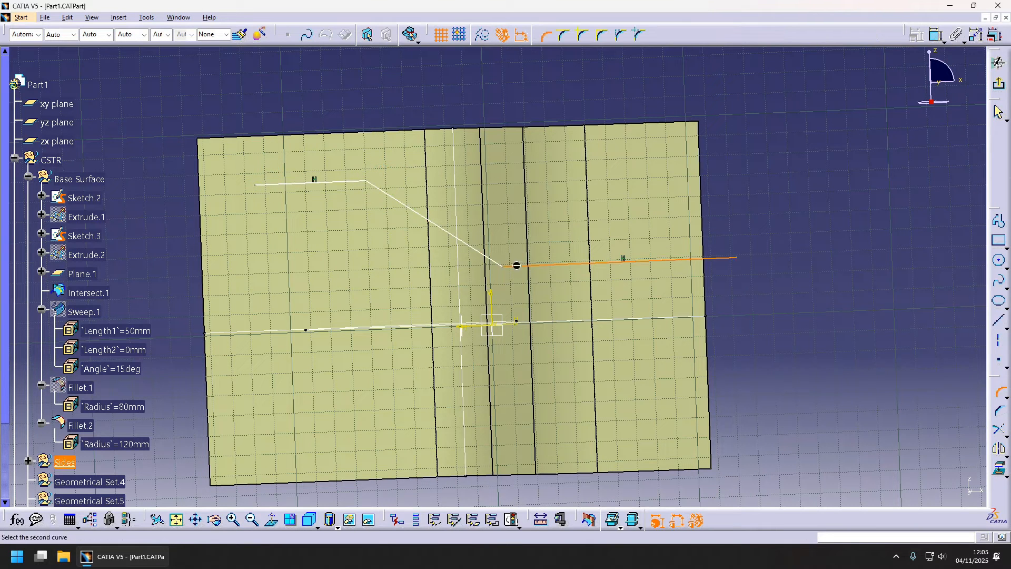
left_click(490, 258)
key("Escape")
- Reposition the inclined line and dimension the upper horizontal line 40 mm above the sketch's horizontal axis
left_click_drag(437, 226, 467, 236)
left_click_drag(385, 194, 396, 197)
left_click(769, 126)
left_click(936, 35)
left_click(379, 197)
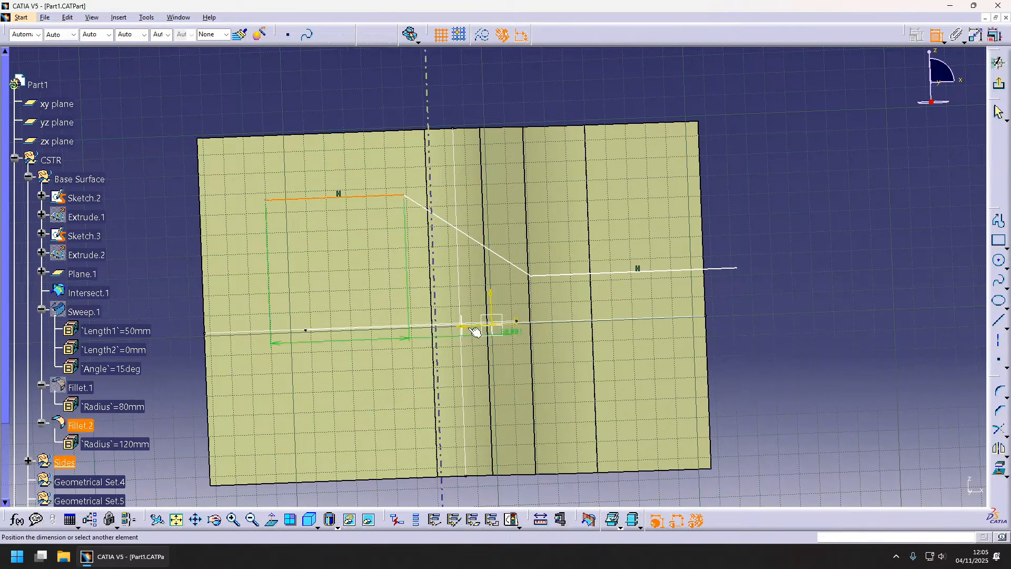
double_click(387, 287)
type("40")
key("Return")
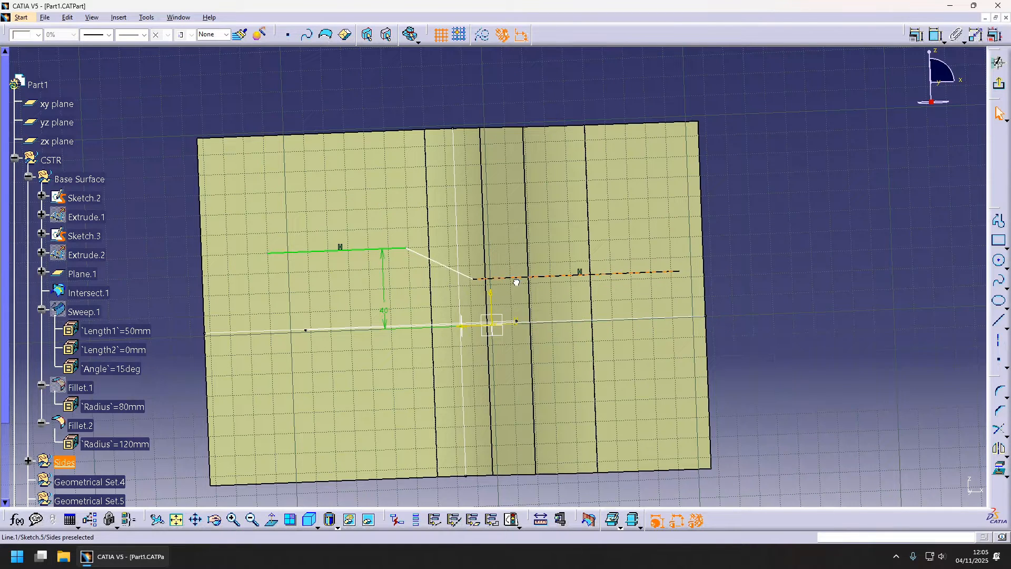
- Tilt the lower line by moving its ends and dimension its inner endpoint 20 mm above the horizontal axis
left_click_drag(515, 279, 521, 287)
left_click_drag(693, 283, 686, 291)
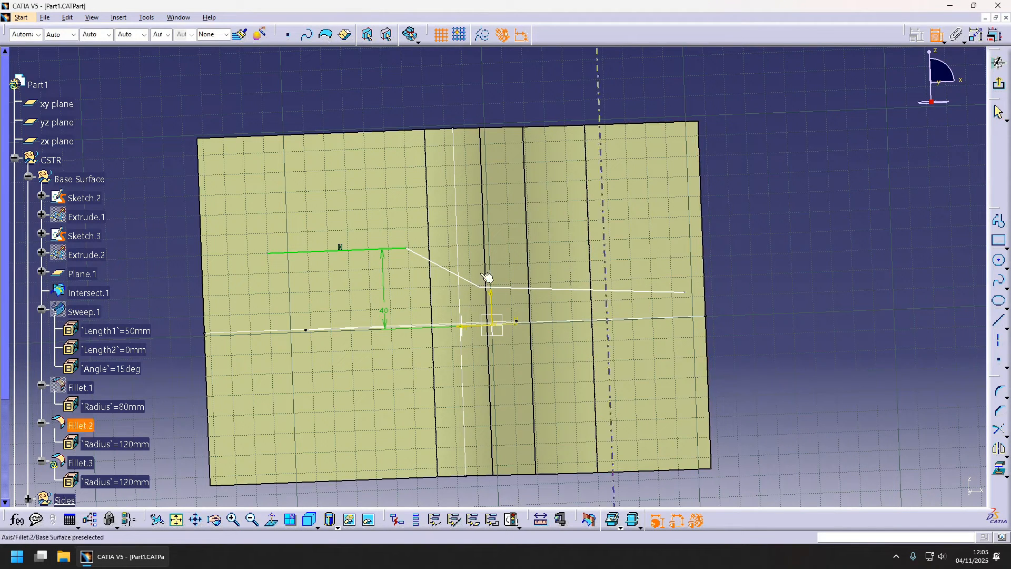
left_click(518, 324)
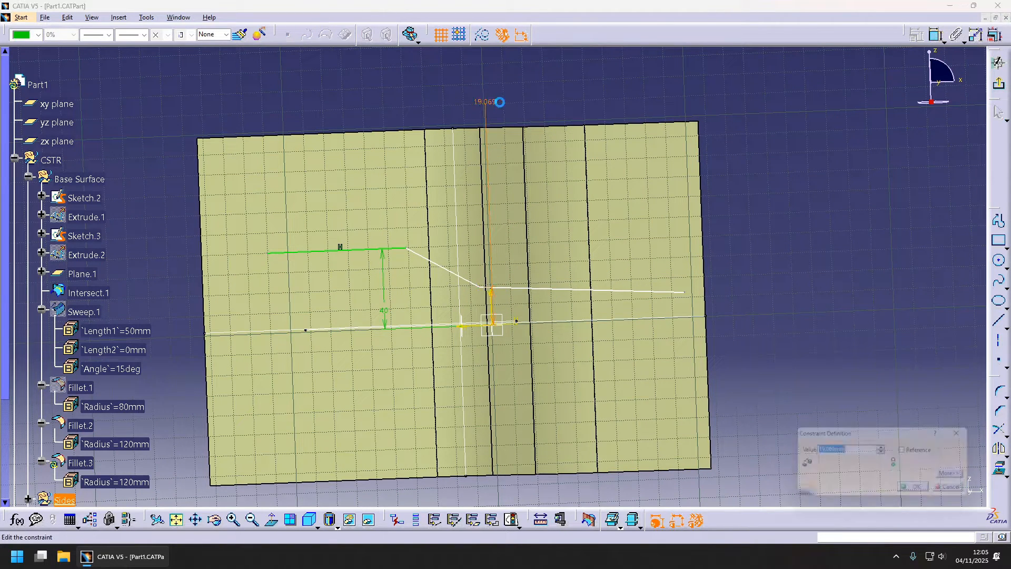
left_click(492, 293)
double_click(479, 131)
key("Return")
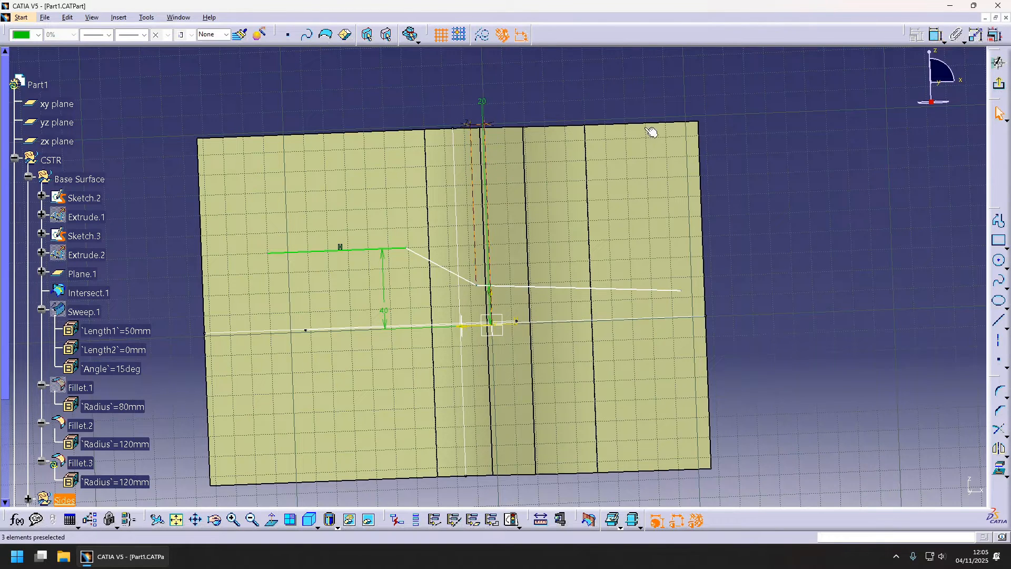
- Constrain the angle between the lower line and the horizontal axis to 5 deg
left_click(940, 35)
left_click(559, 288)
left_click(509, 323)
left_click(548, 302)
double_click(550, 303)
type("5")
key("Return")
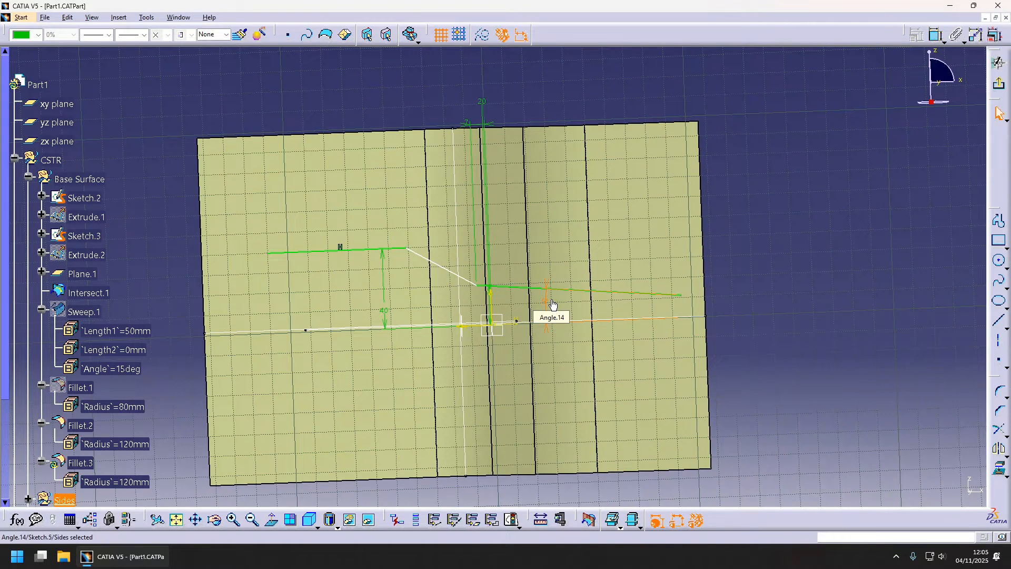
- Exit the sketch and set up a draft-direction swept surface with the new sketch as guide curve and Y Component as draft direction
left_click(998, 83)
middle_click_drag(433, 318, 458, 306)
left_click(803, 199)
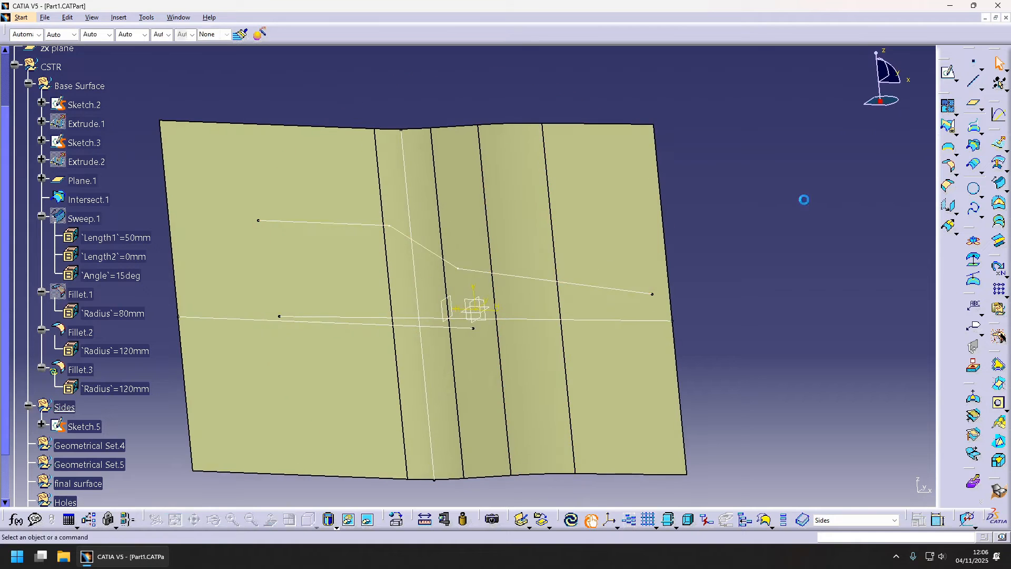
middle_click_drag(508, 267, 528, 263)
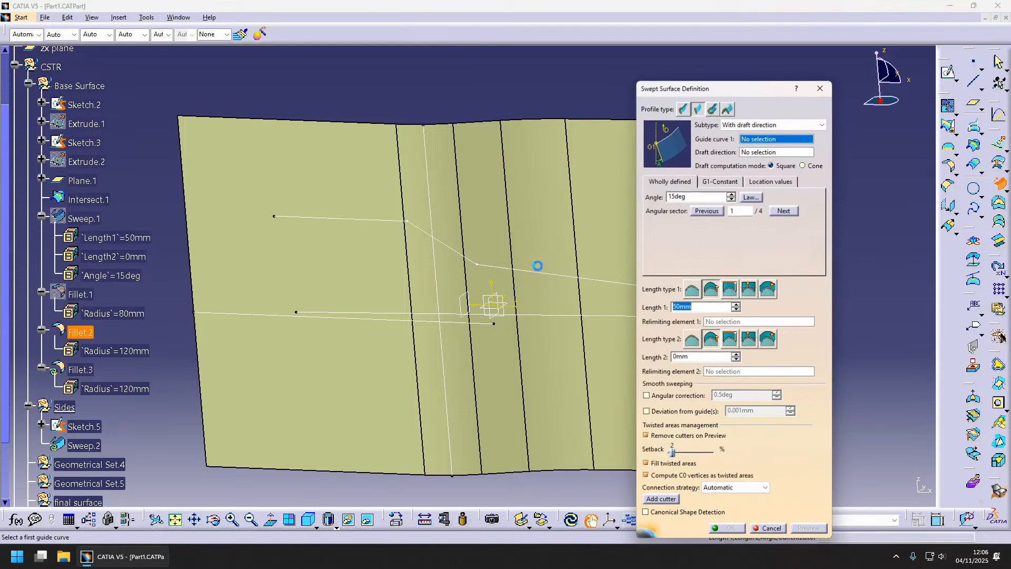
left_click(530, 272)
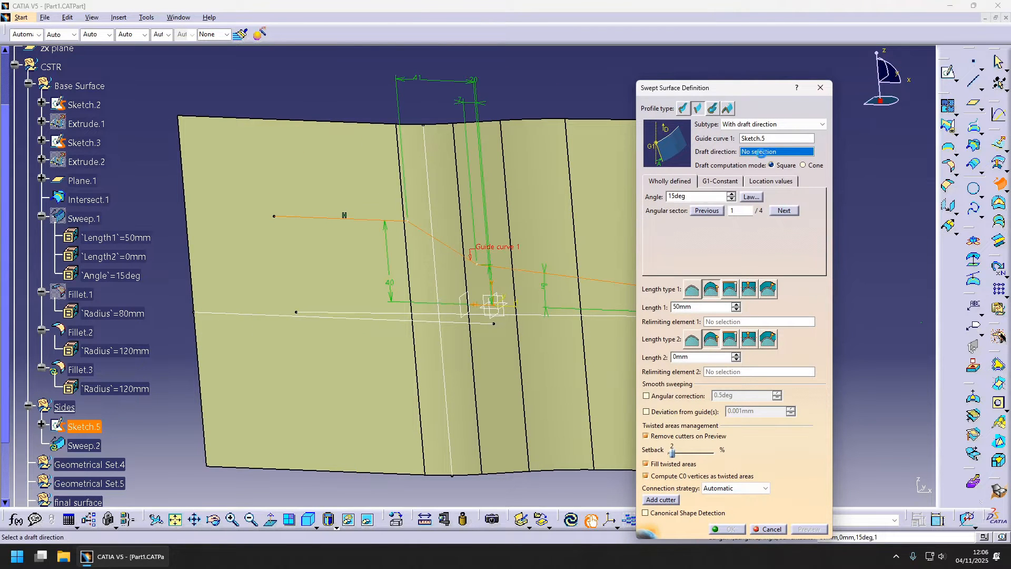
middle_click_drag(448, 305, 485, 336)
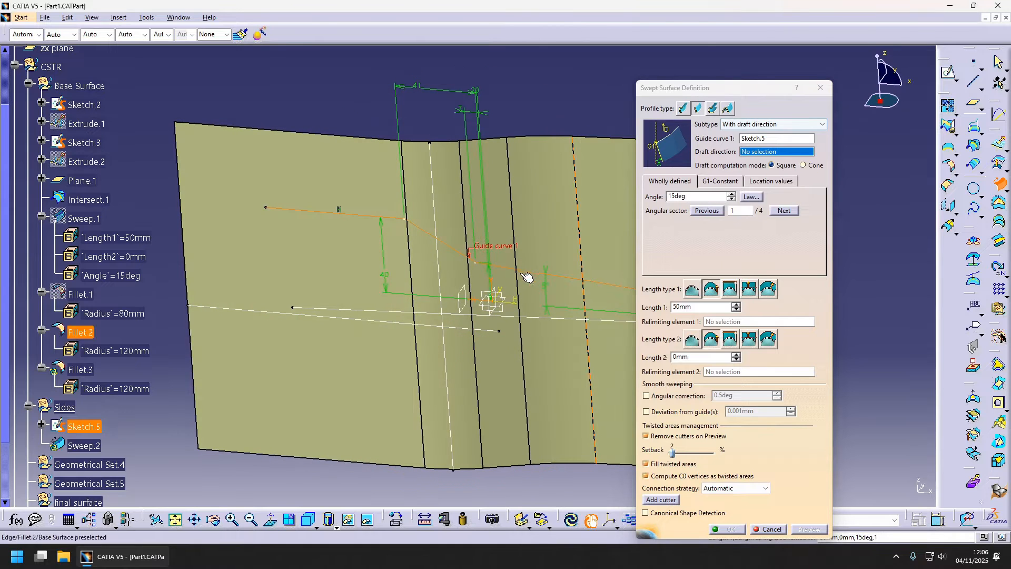
right_click(770, 151)
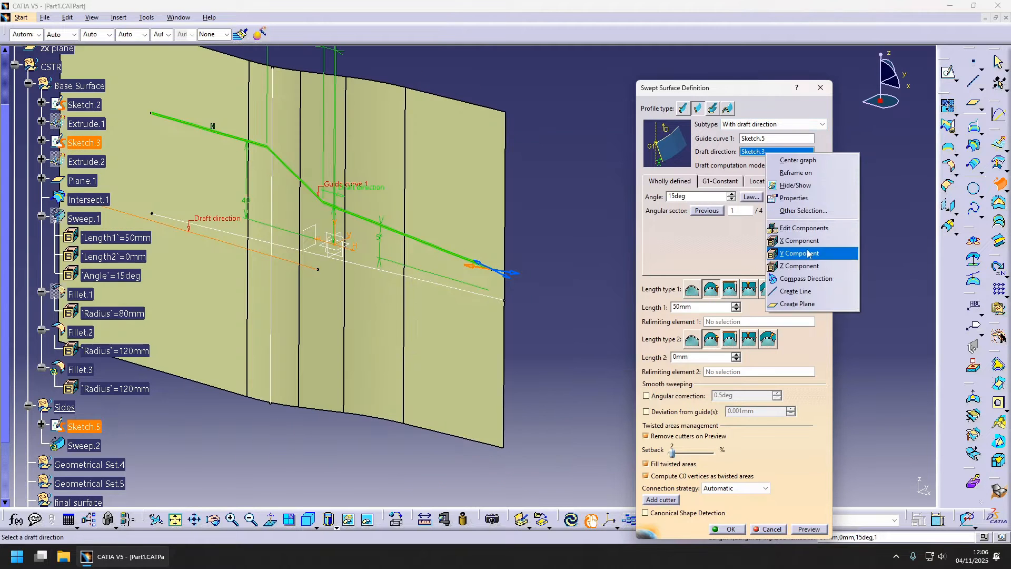
left_click(808, 253)
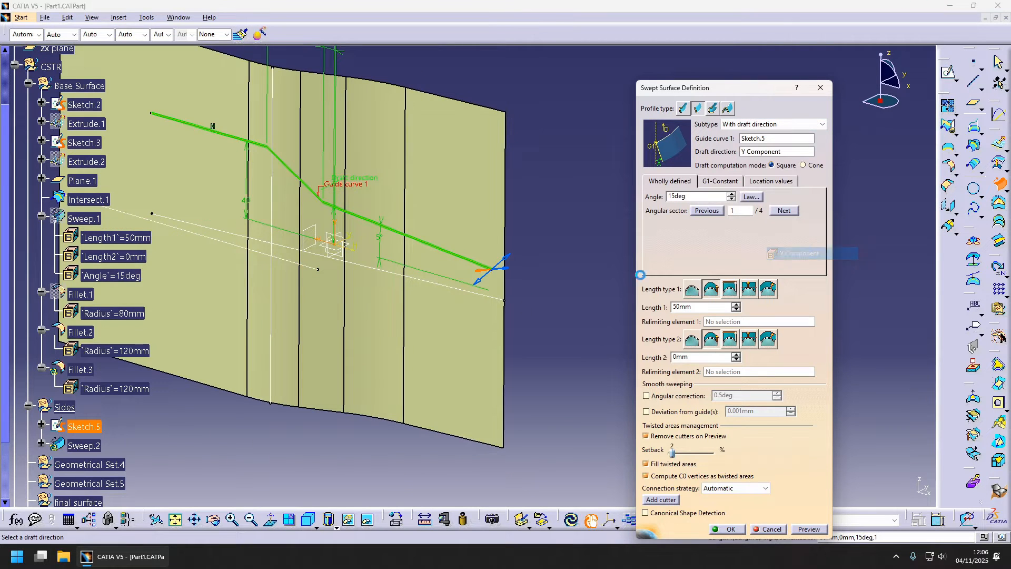
- Choose the fourth angular sector, keep the 15 deg angle, set Length 2 to 50 mm and create the swept surface
middle_click_drag(434, 287, 494, 190)
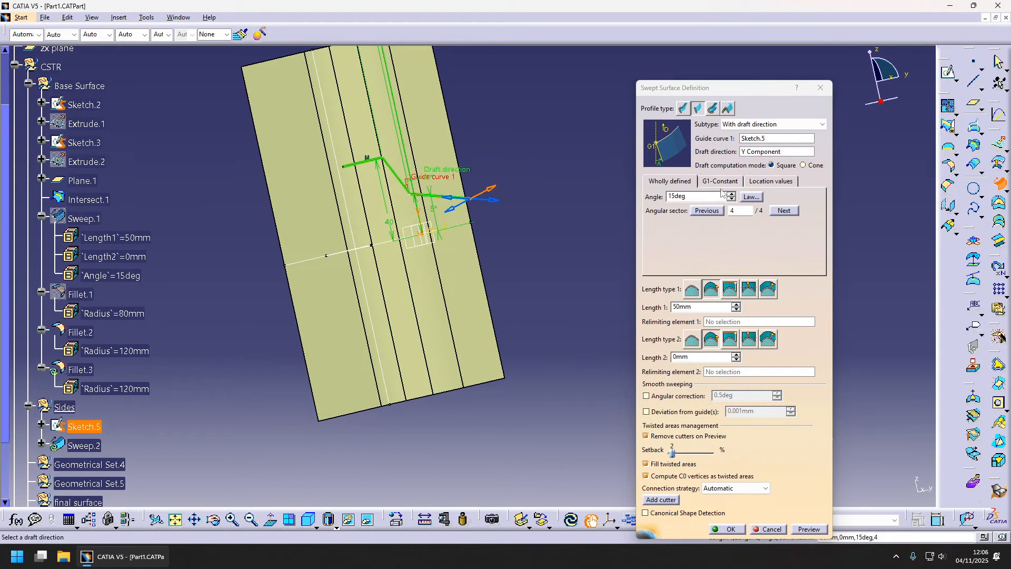
double_click(698, 196)
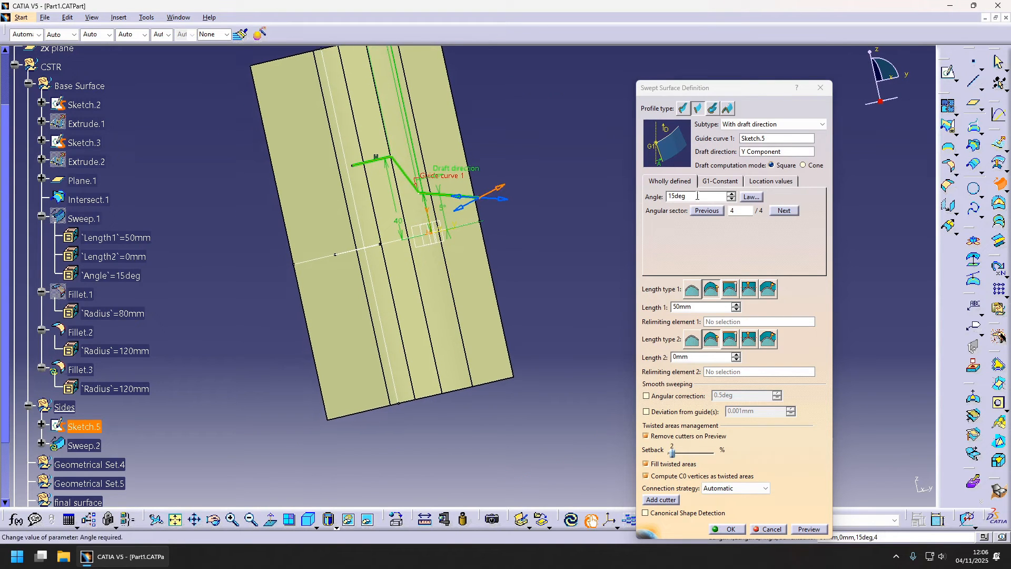
left_click(809, 529)
middle_click_drag(448, 263, 442, 240)
left_click(706, 342)
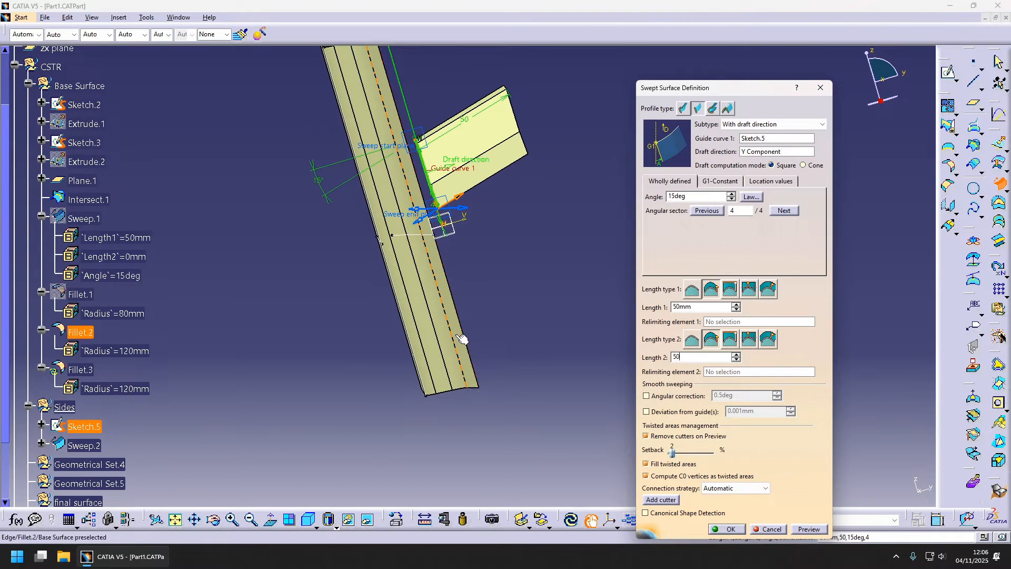
key("Return")
middle_click_drag(462, 339, 513, 263)
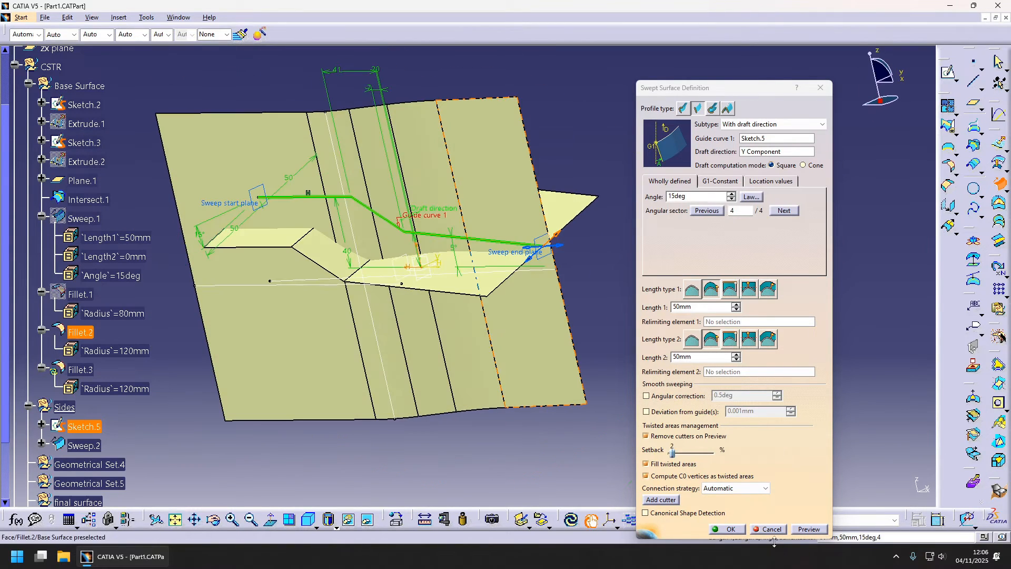
left_click(769, 528)
- Fillet the swept surface's lower bend edge with a 60 mm radius and round its upper bend with another edge fillet
middle_click_drag(389, 311, 752, 262)
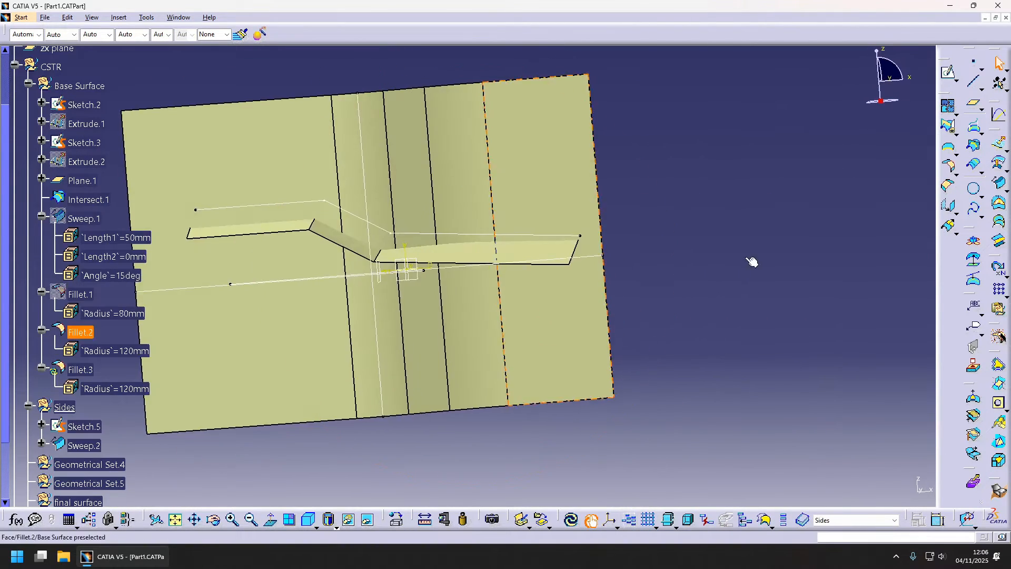
left_click(947, 174)
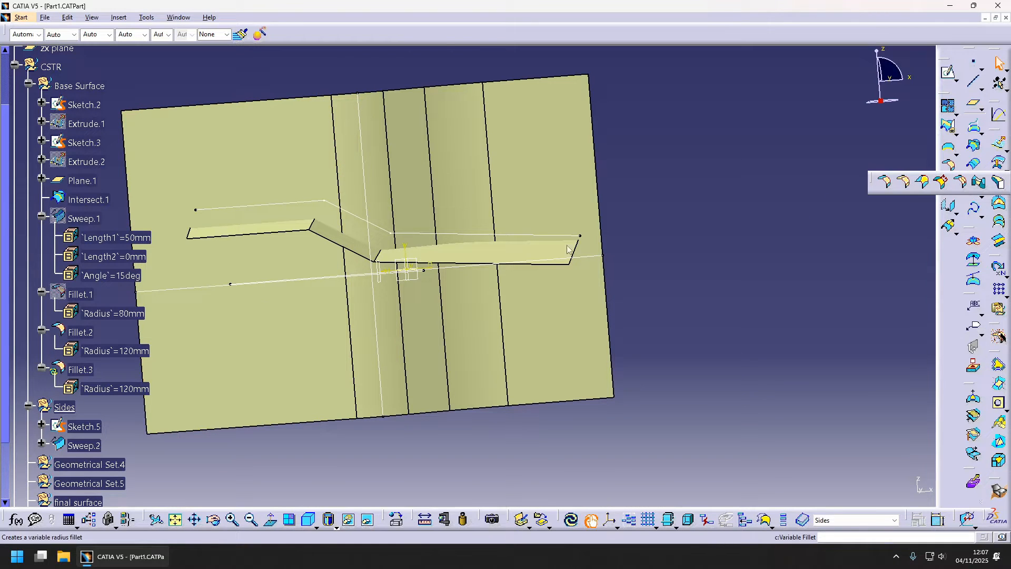
middle_click_drag(521, 236, 497, 250)
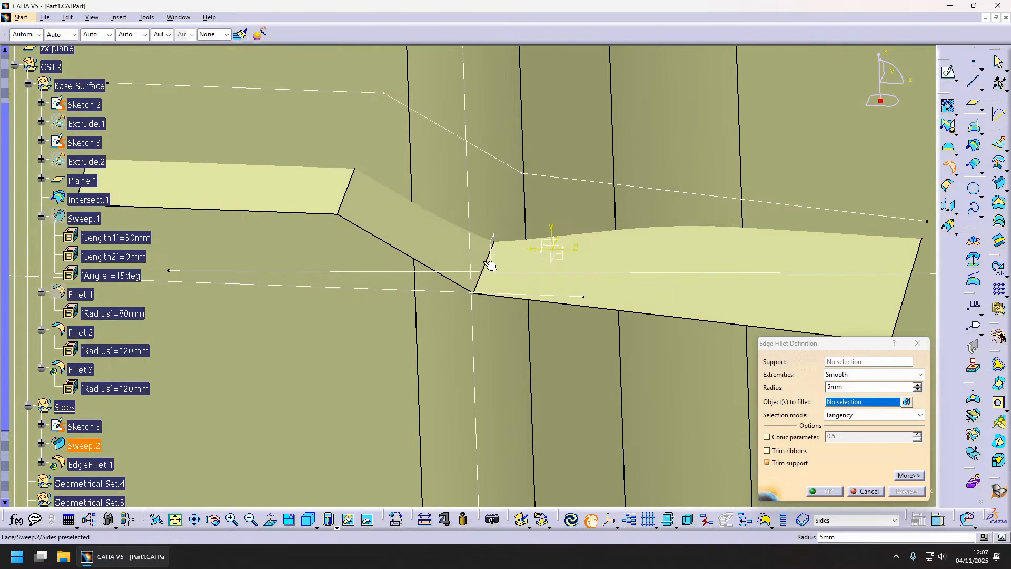
left_click(493, 266)
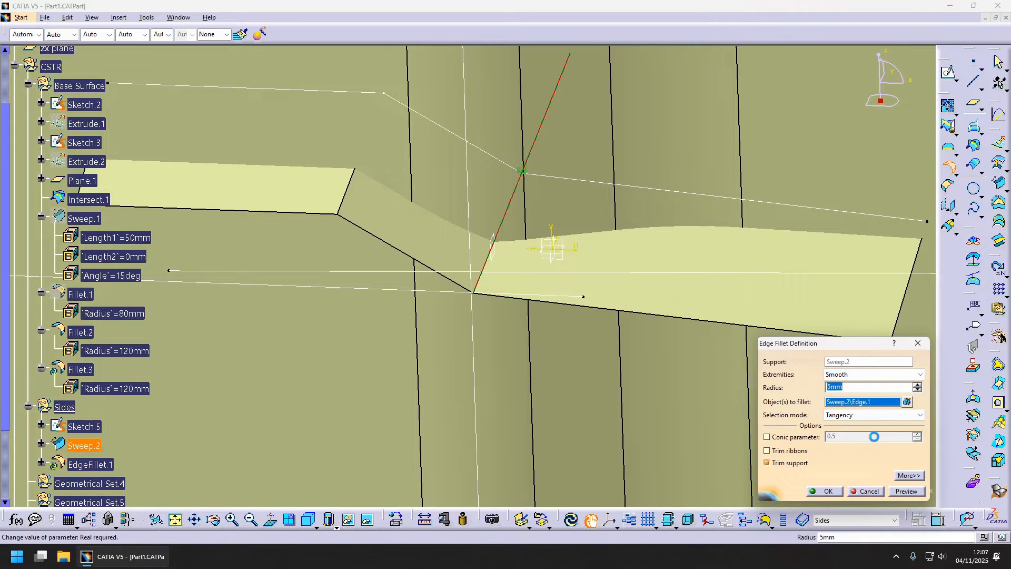
left_click(907, 491)
left_click(826, 491)
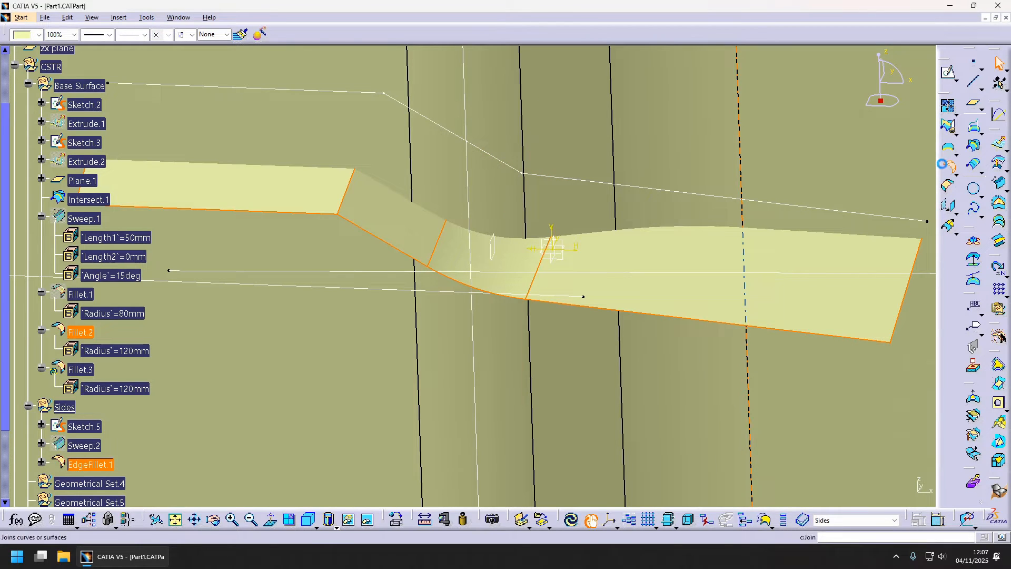
left_click(948, 166)
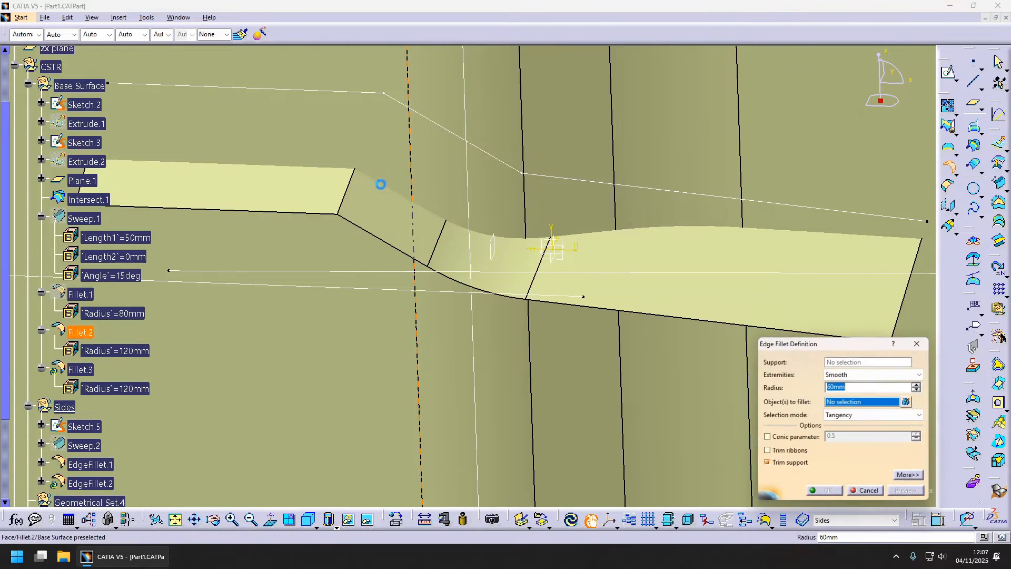
left_click(850, 492)
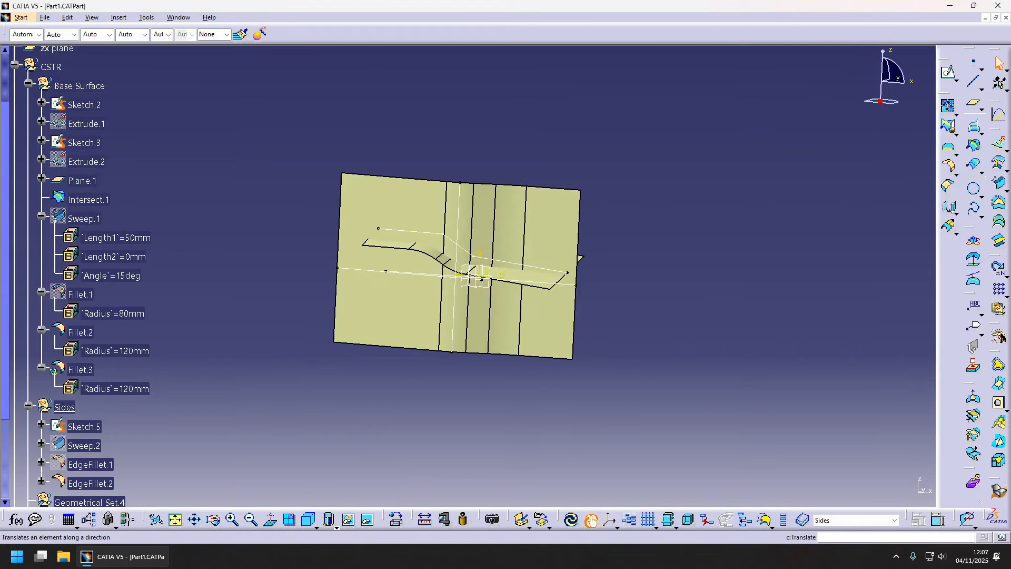
- Mirror the filleted side surface about the xy plane with Symmetry to create the opposite side
left_click(955, 213)
left_click(941, 220)
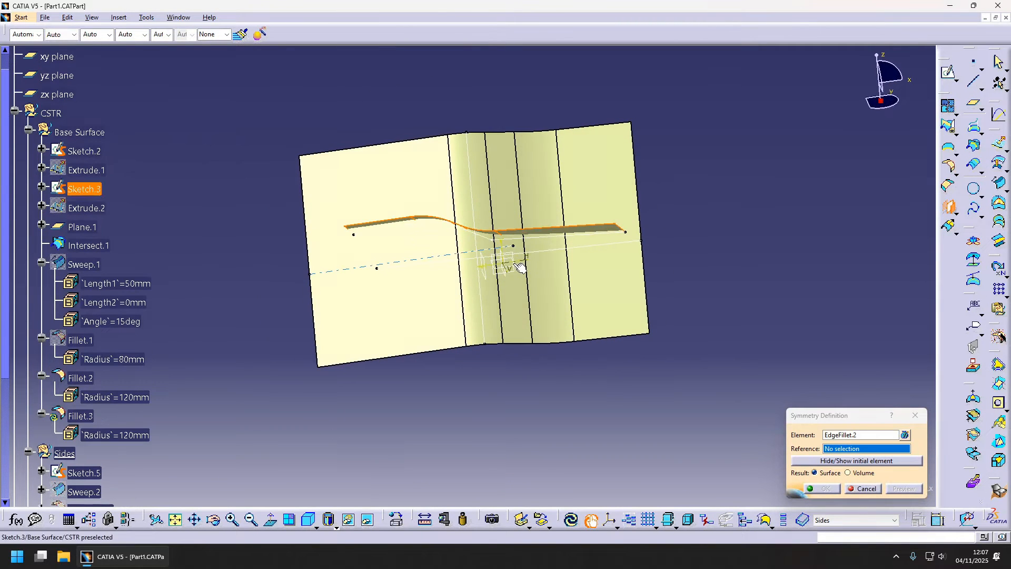
left_click(510, 259)
middle_click_drag(443, 243, 469, 306)
left_click(830, 489)
middle_click(610, 284)
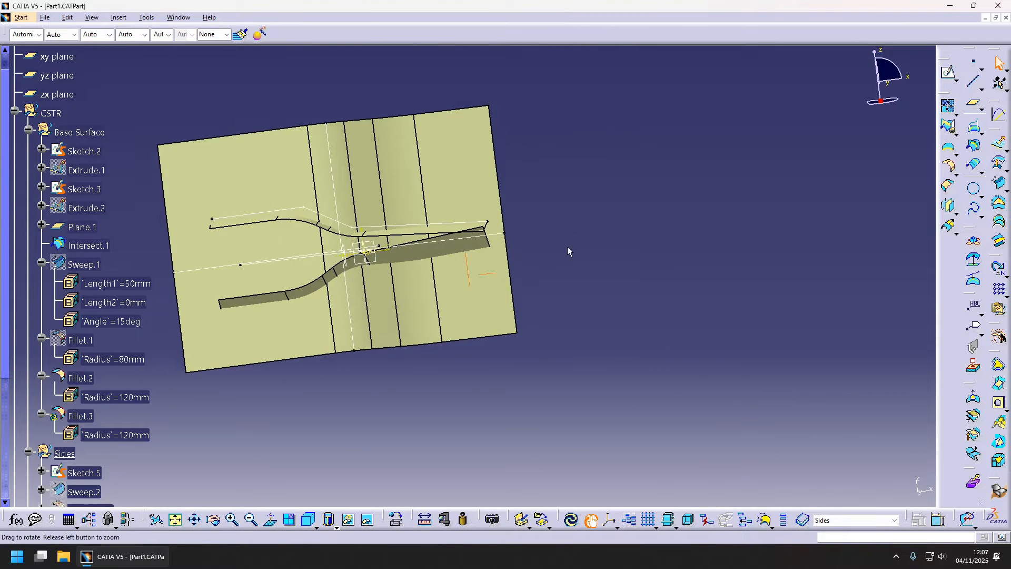
- Open the side surfaces' guide sketch for editing and set the 20 mm offset that locates the sloped line to 35 mm
middle_click_drag(567, 247, 316, 215)
middle_click(311, 216)
scroll(311, 216, "up", 1)
mouse_move(447, 271)
middle_mouse_down()
mouse_move(574, 244)
mouse_move(452, 262)
middle_mouse_up()
double_click(453, 262)
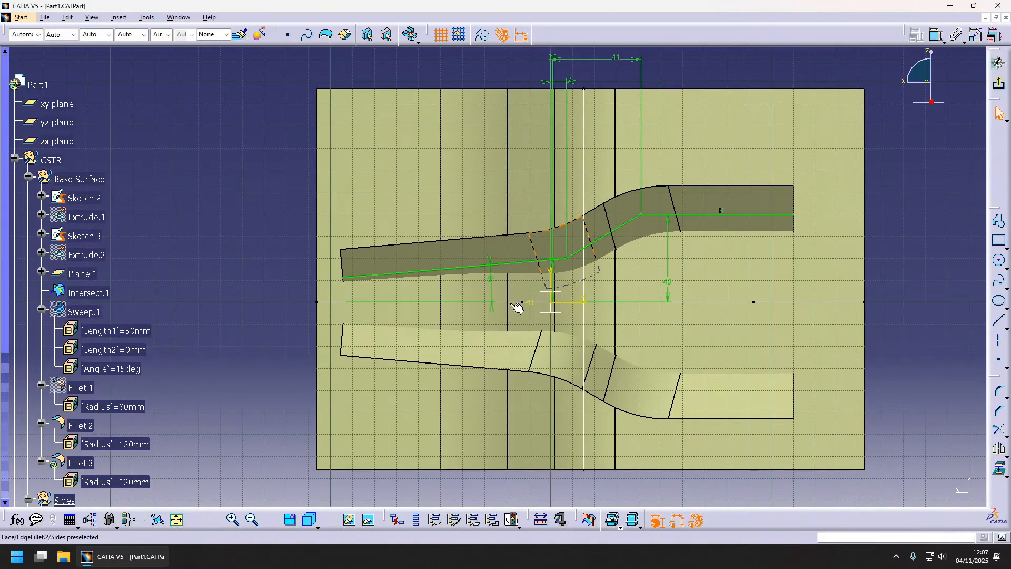
double_click(499, 62)
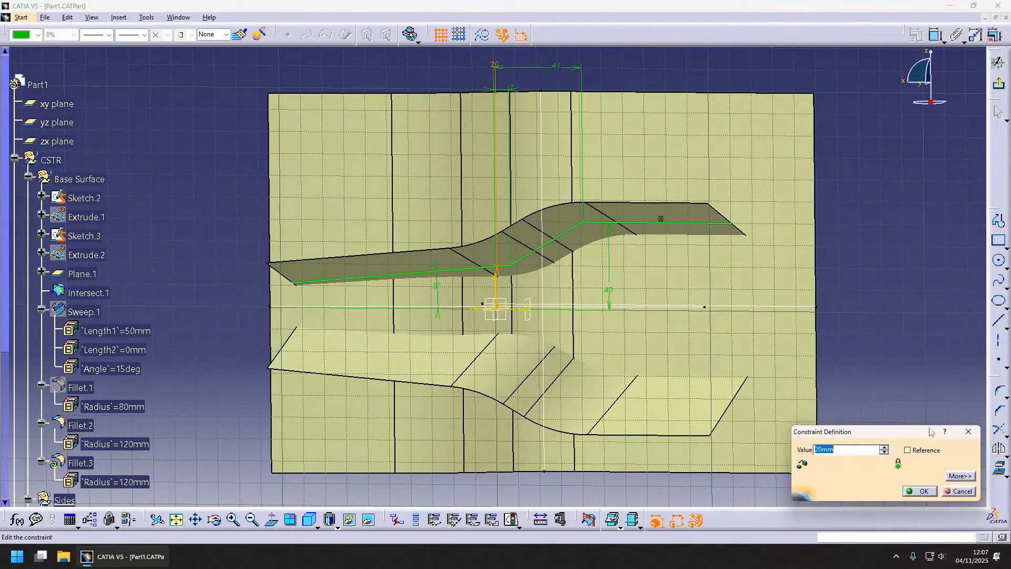
type("35")
key("Return")
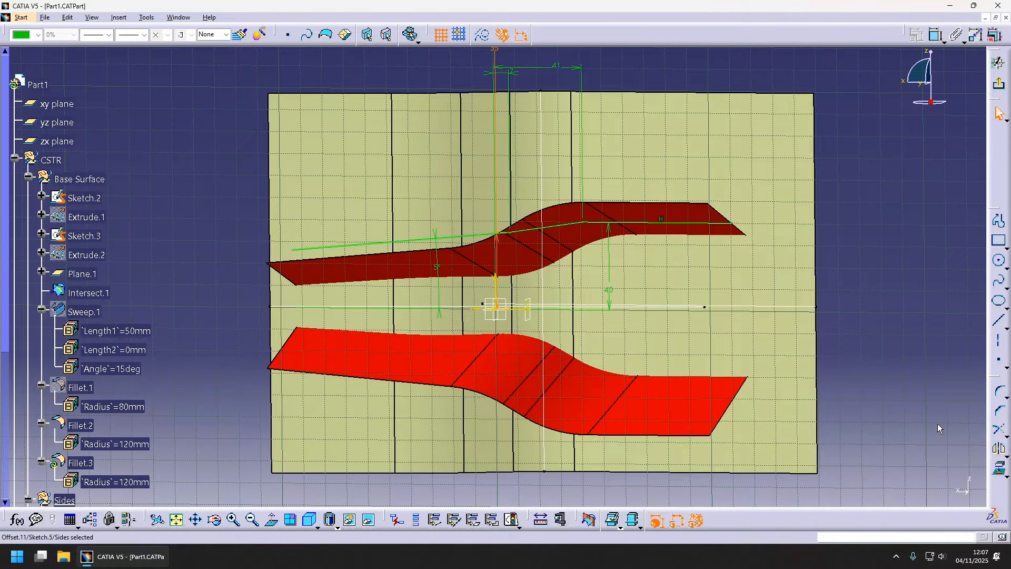
- Set the upper horizontal line's offset from the sketch's horizontal axis to 60 mm, then reduce it to 55 mm
double_click(608, 289)
type("60mm")
key("Return")
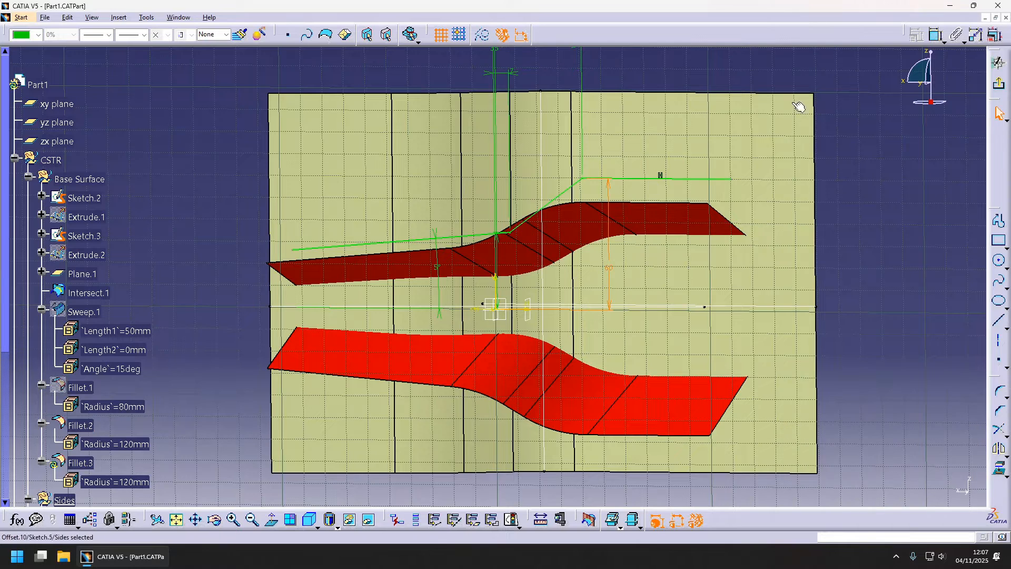
double_click(616, 318)
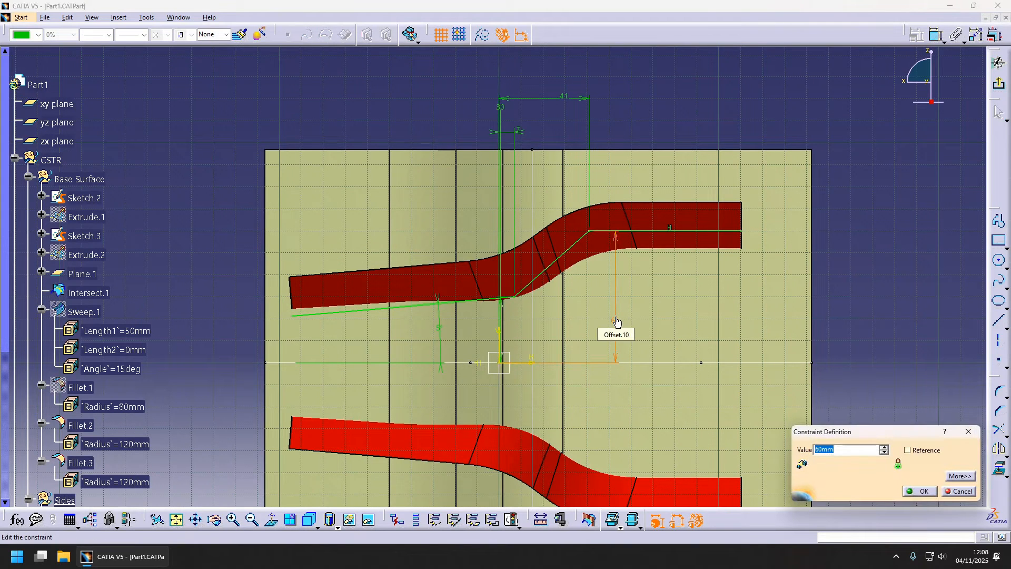
type("55")
key("Return")
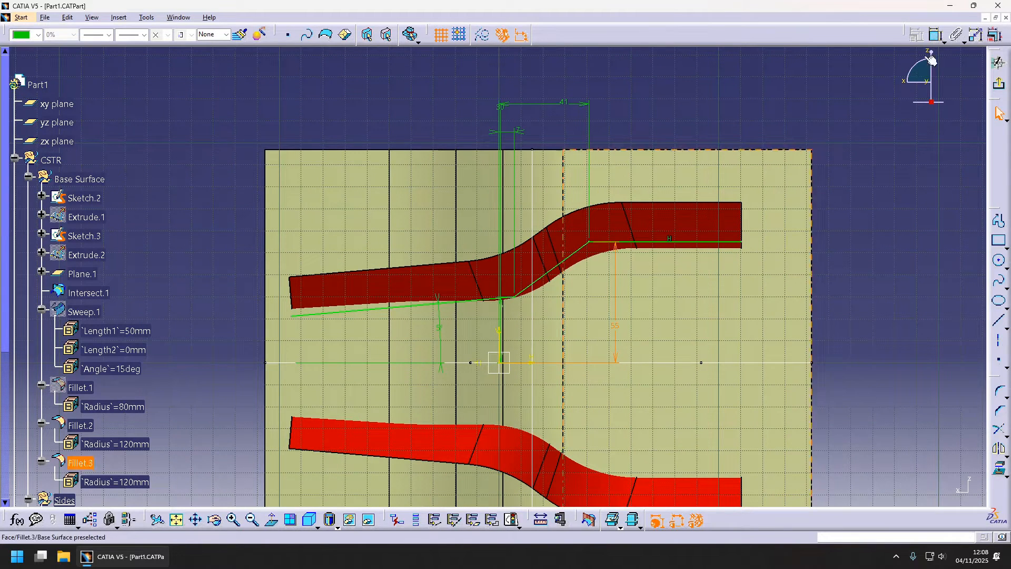
- Exit the guide sketch and update the part to rebuild both side surfaces
left_click(999, 83)
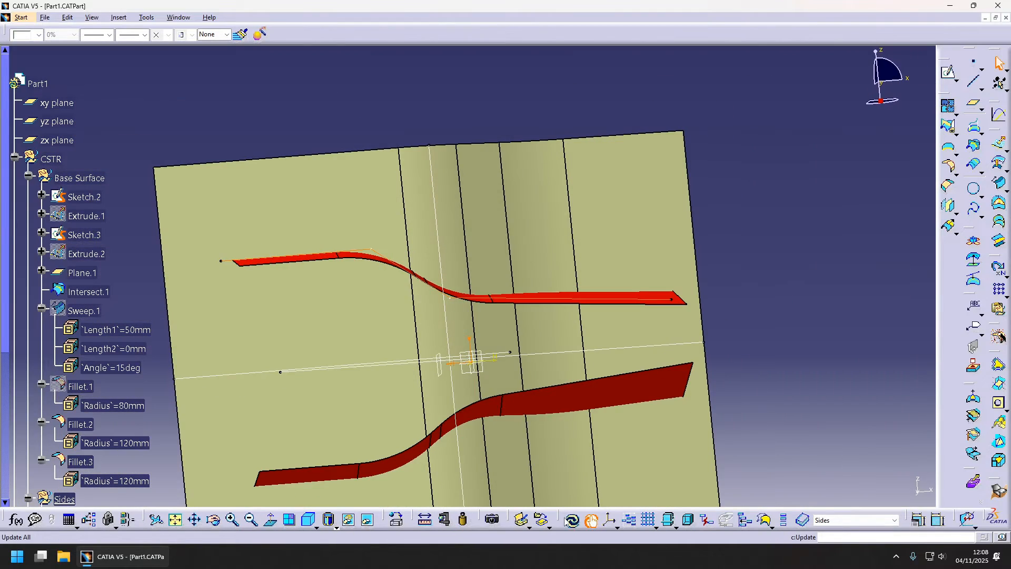
left_click(572, 521)
middle_click_drag(463, 350, 262, 294)
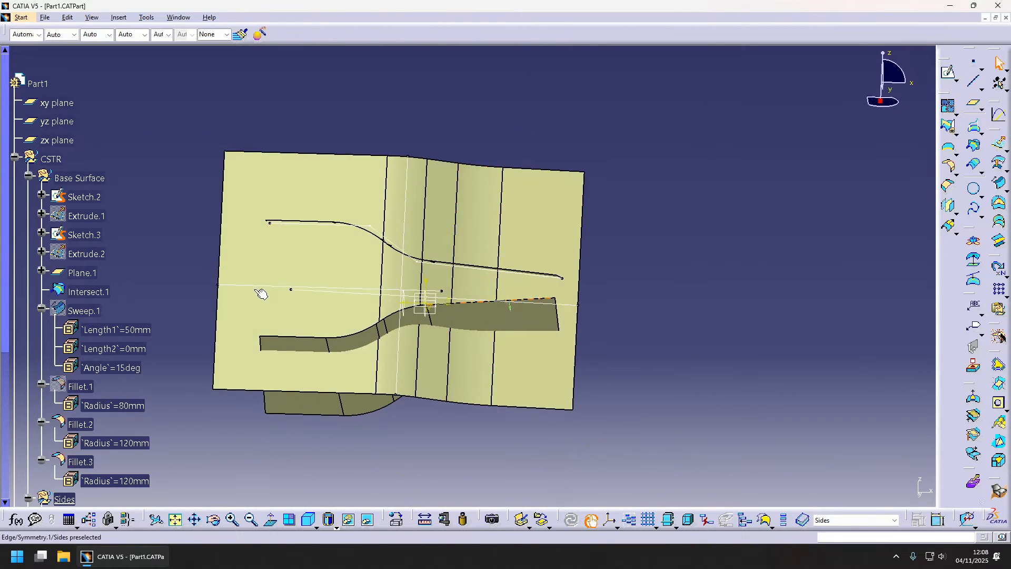
- Rename the Sides geometrical set as "Sides Top and Bottom"
scroll(260, 295, "down", 3)
middle_click_drag(388, 301, 404, 284)
right_click(66, 407)
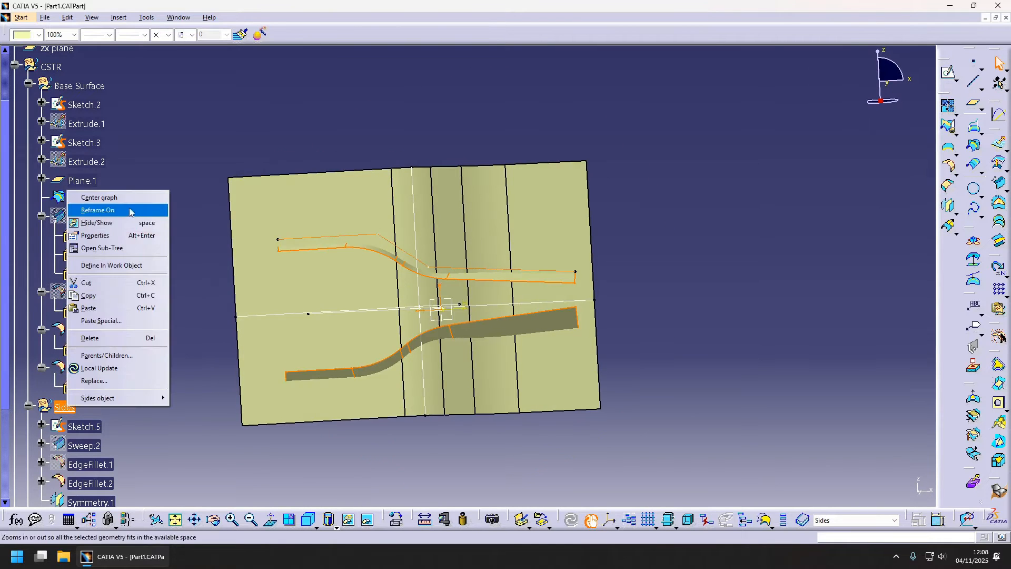
left_click(118, 235)
type("Sides Top and Bo")
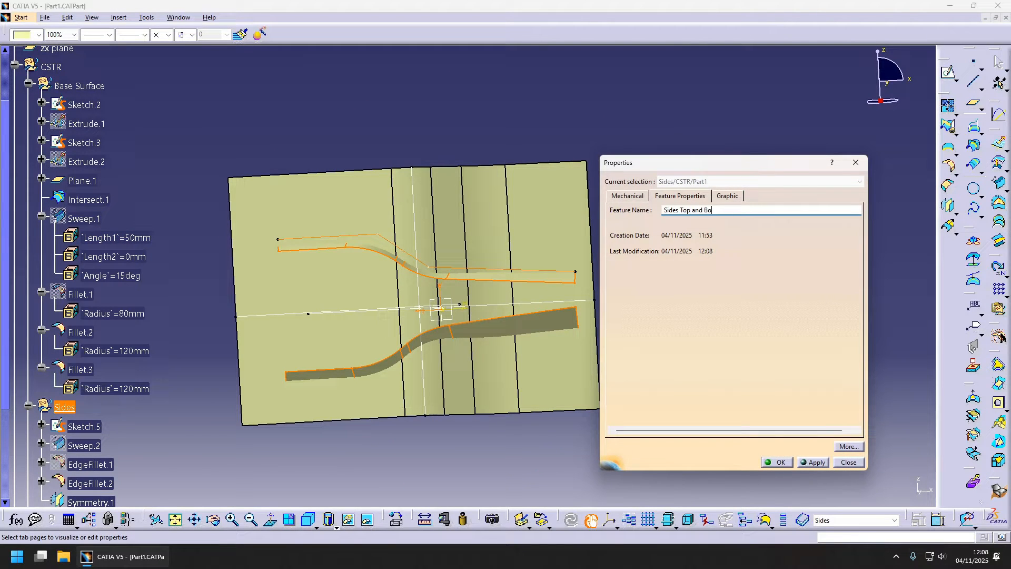
type("ttom")
key("Return")
- Rename Geometrical Set.4 as "Front"
middle_click_drag(500, 321, 267, 293)
scroll(267, 294, "down", 5)
right_click(82, 245)
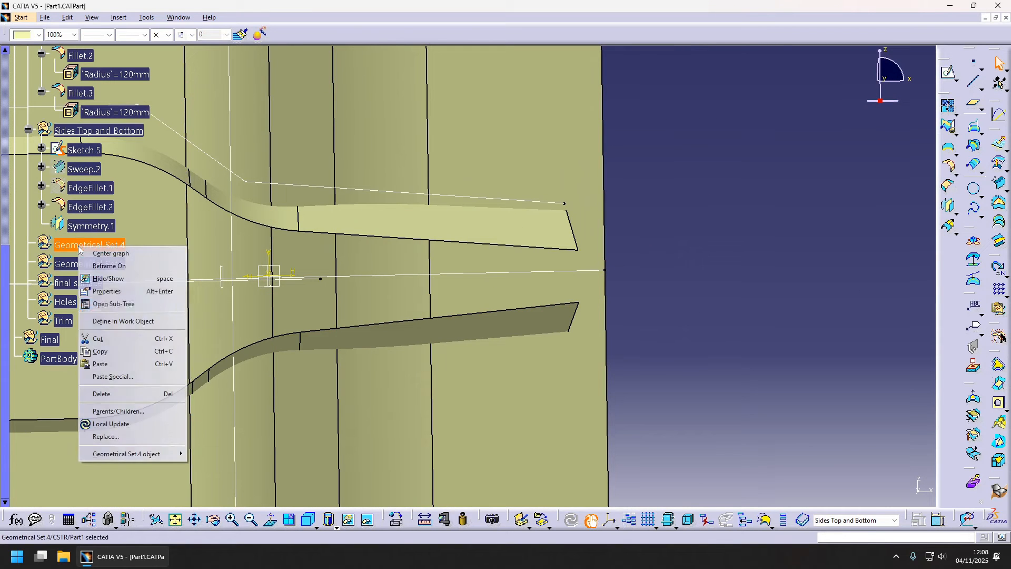
left_click(117, 292)
type("Fro")
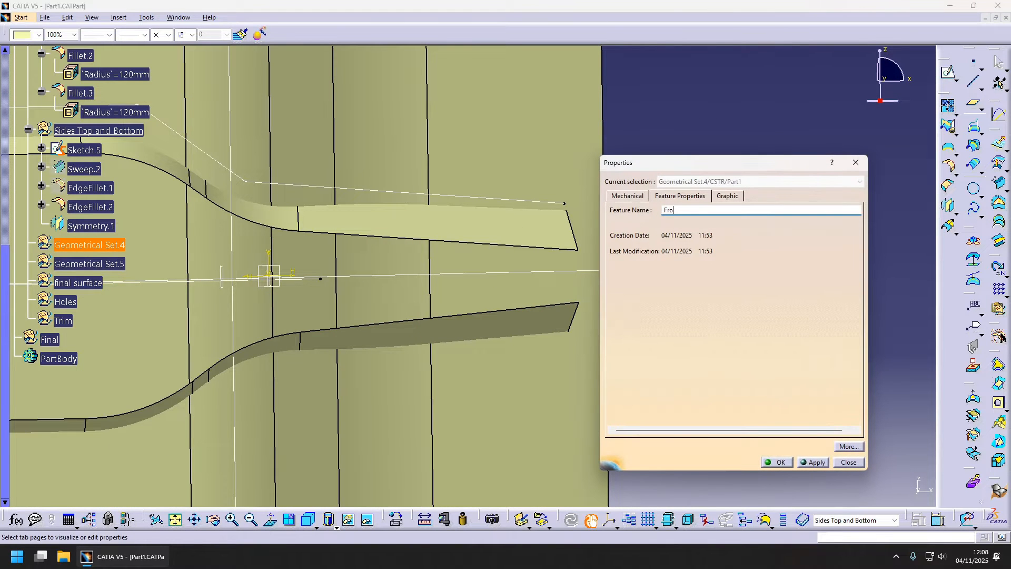
type("nt")
key("Return")
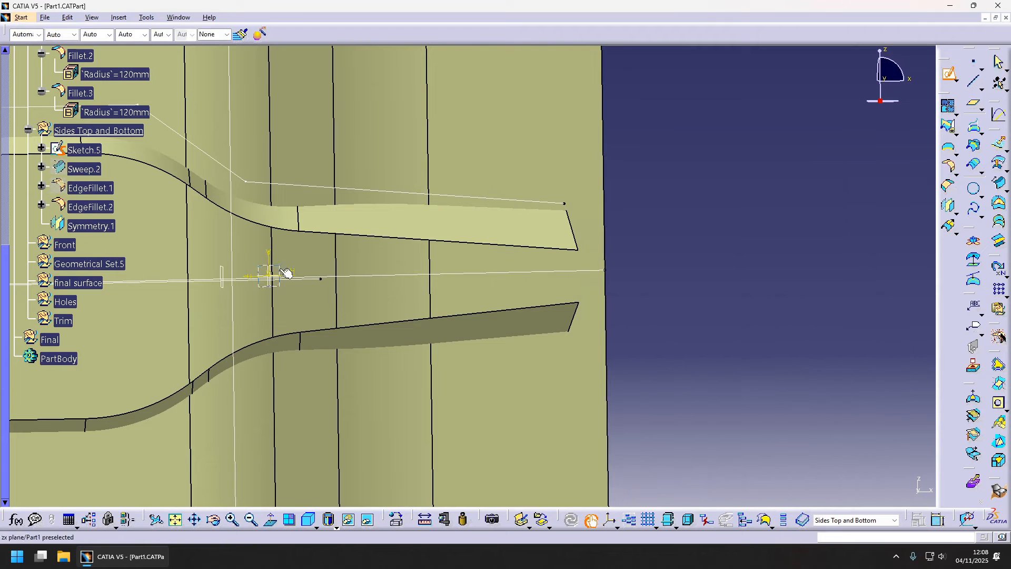
- Start a sketch on the zx plane and draw a vertical line about 123 mm long across both side surfaces near their narrow end
left_click(286, 272)
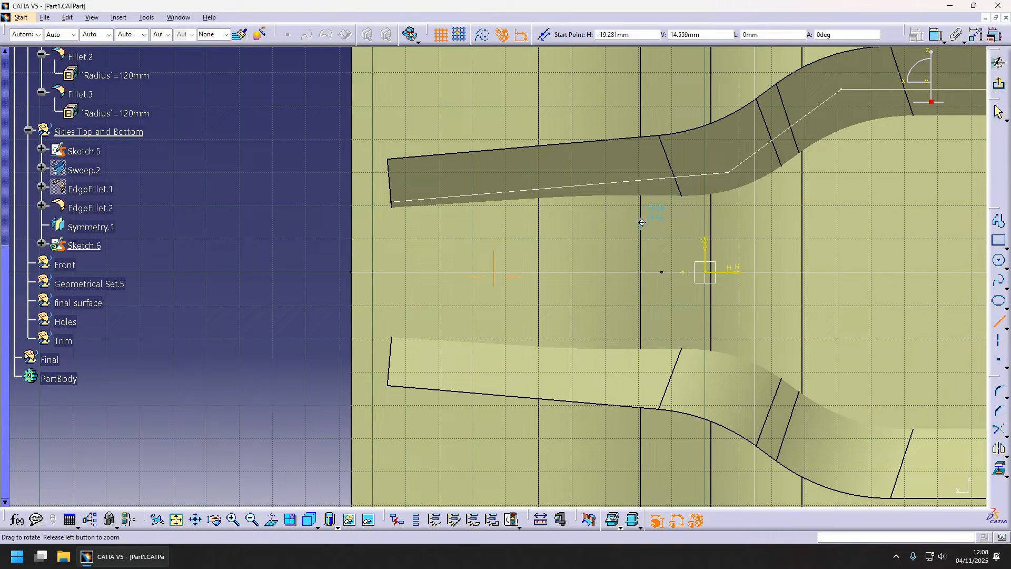
middle_click_drag(641, 222, 486, 166)
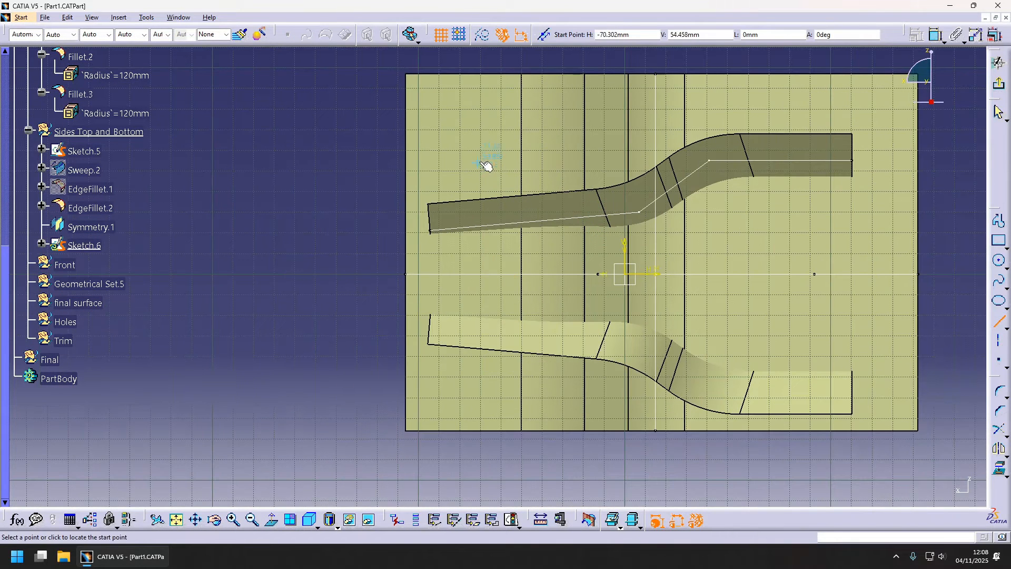
left_click(484, 398)
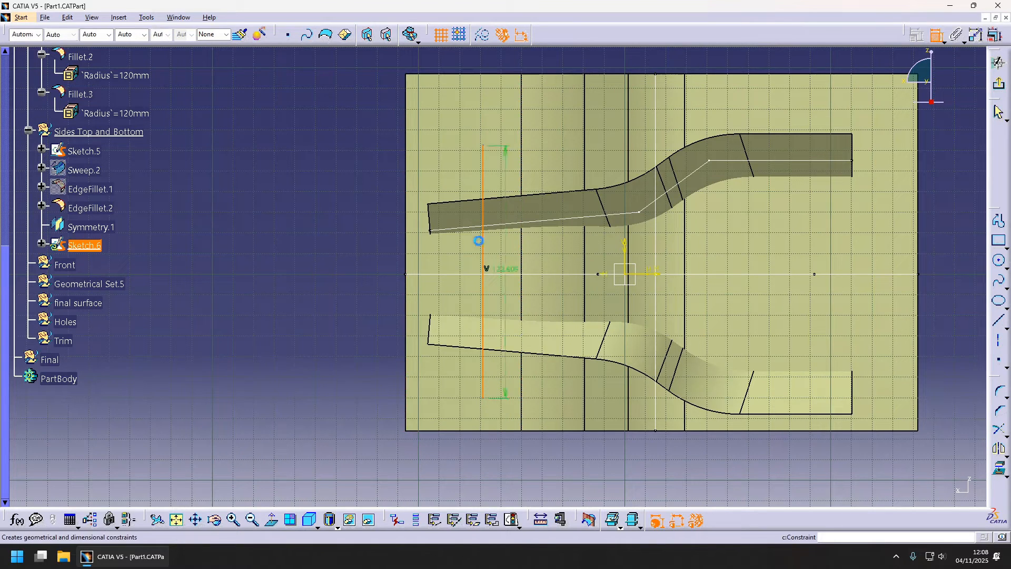
- Dimension the vertical line's distance from the sketch's vertical axis, setting it to 50 mm and then to 75 mm
left_click(626, 246)
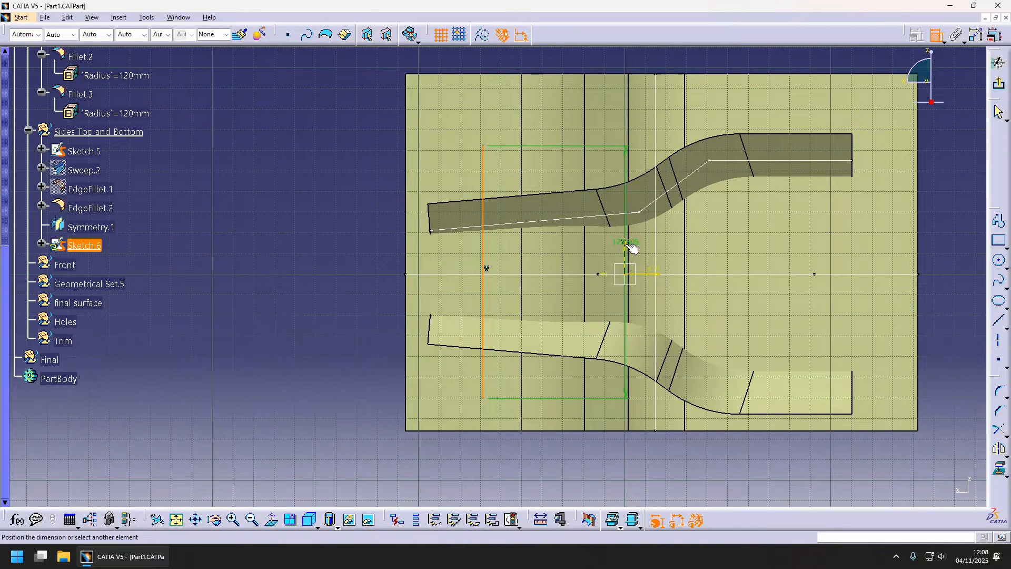
left_click(597, 62)
double_click(600, 63)
type("50")
key("Return")
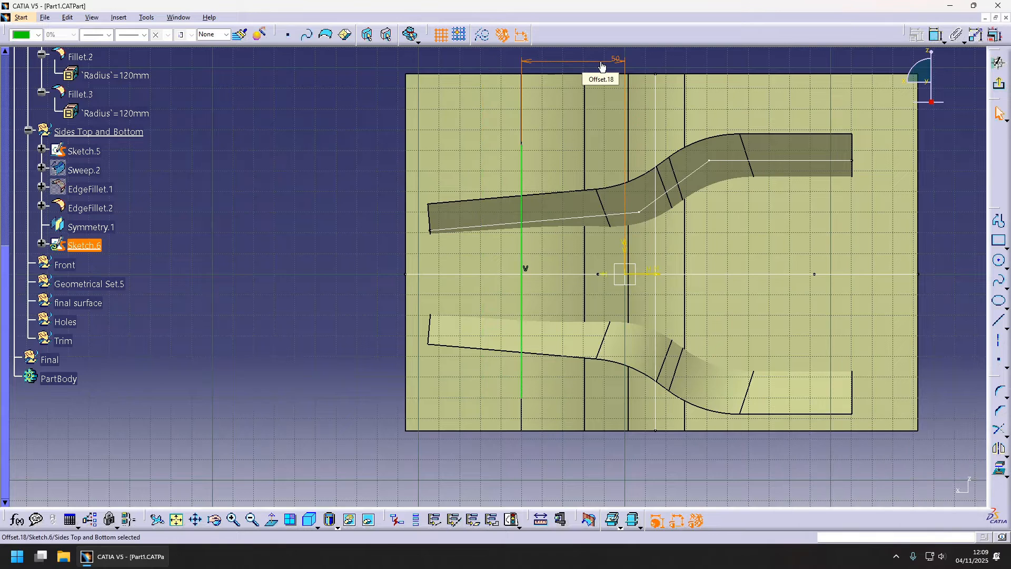
double_click(618, 61)
type("75")
key("Return")
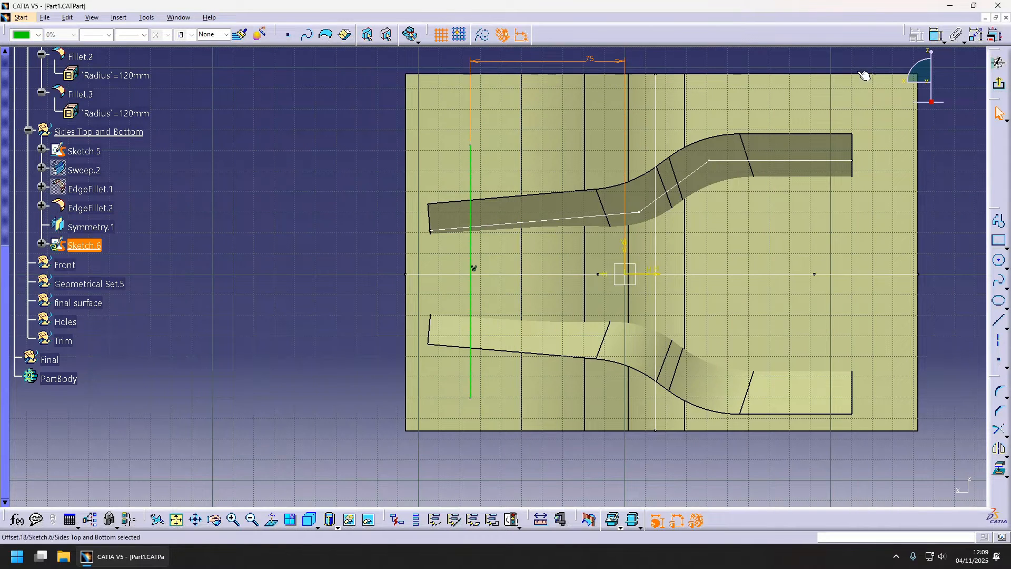
- Exit the sketch and create a draft-direction swept surface from it along the Y Component with a 15 deg angle and 50 mm for both lengths
left_click(999, 86)
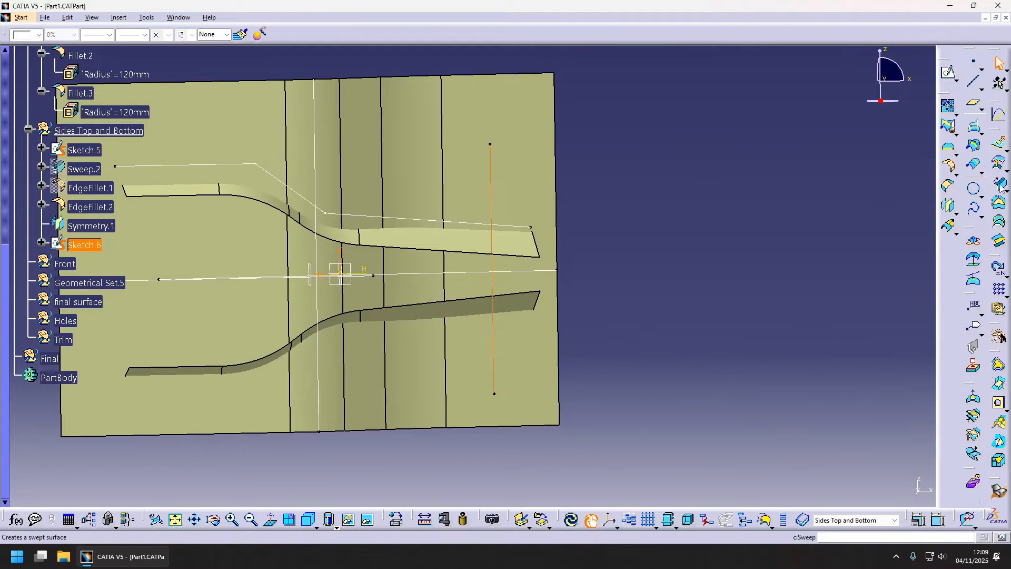
left_click(999, 183)
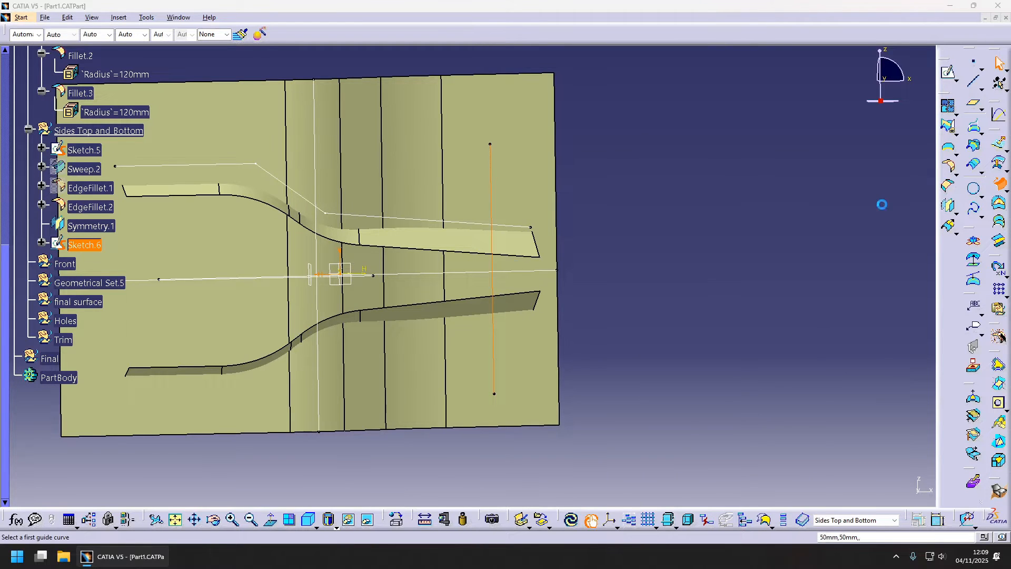
middle_click_drag(406, 330, 366, 235)
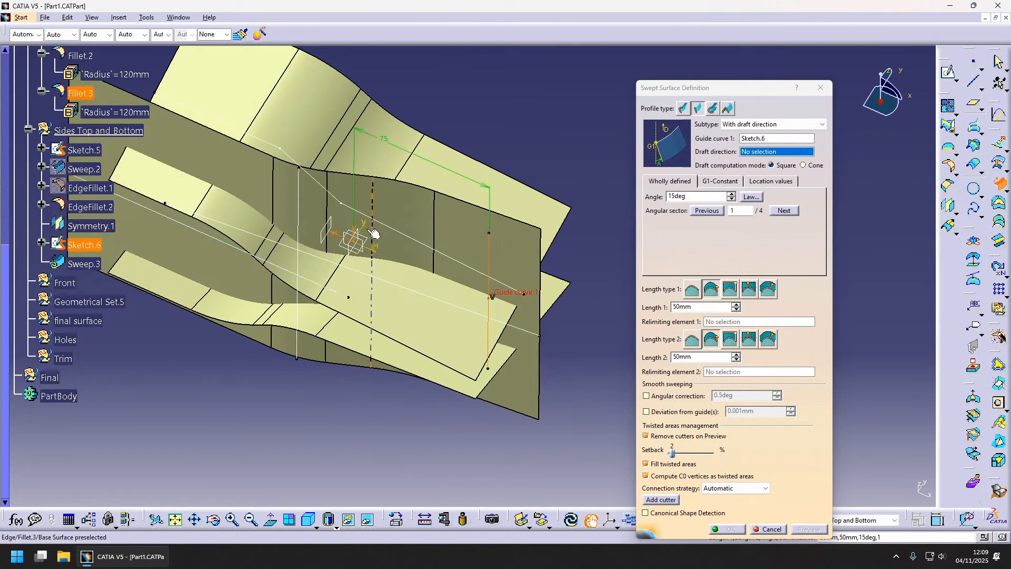
right_click(807, 152)
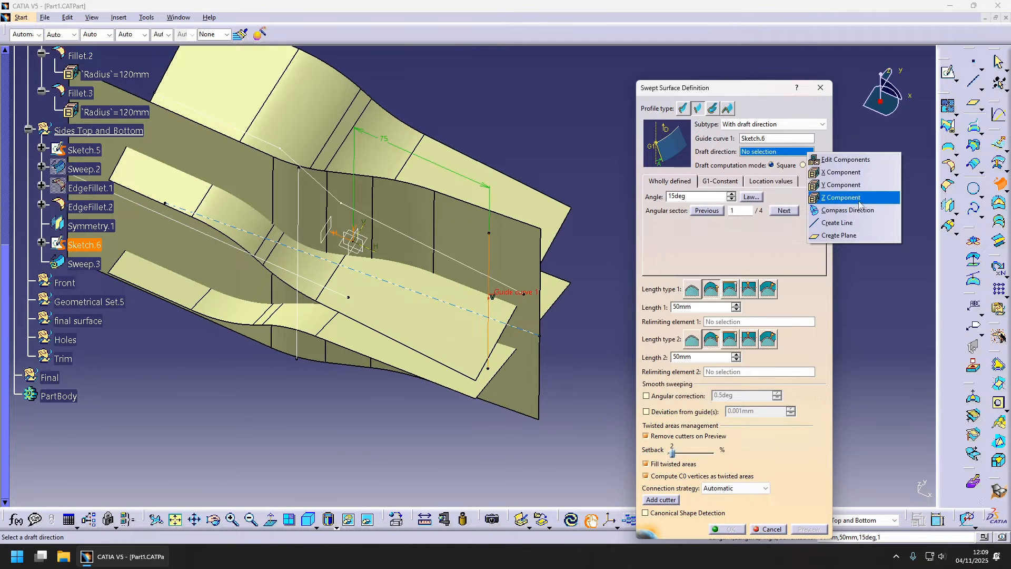
left_click(842, 184)
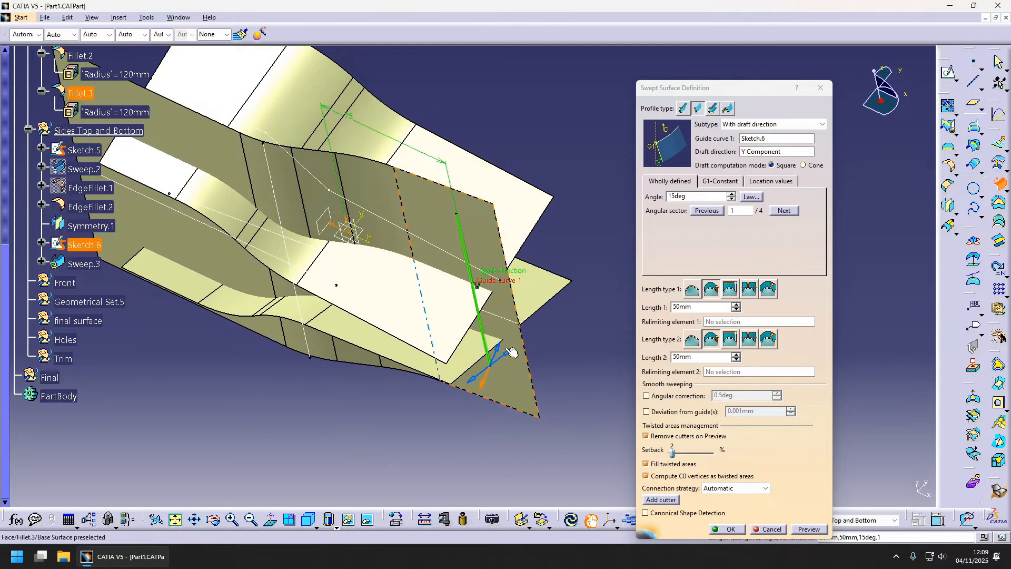
left_click(731, 530)
- Rename Geometrical Set.5 as "Welding Flange"
middle_click_drag(657, 452, 666, 215)
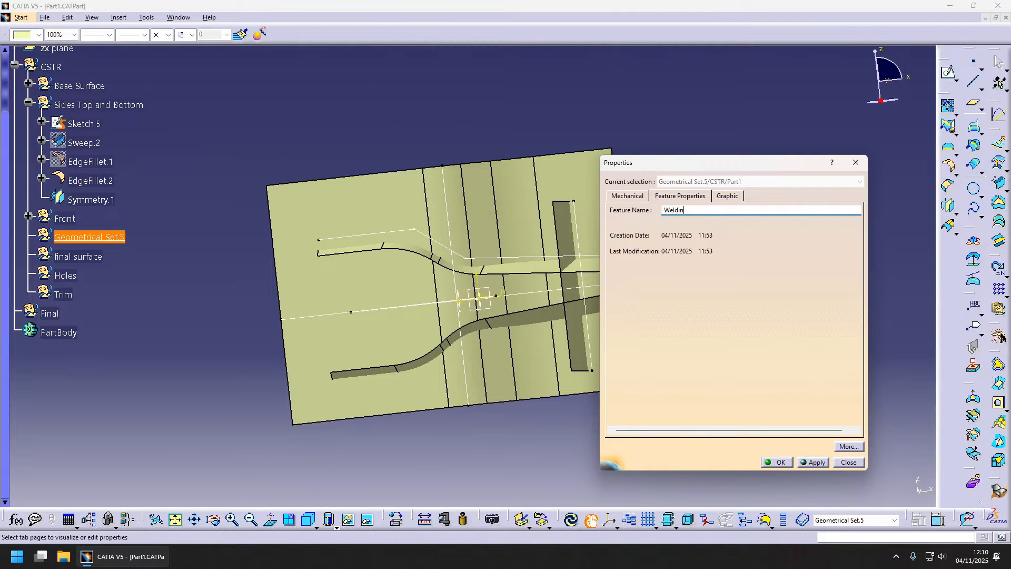
type("ange")
key("Return")
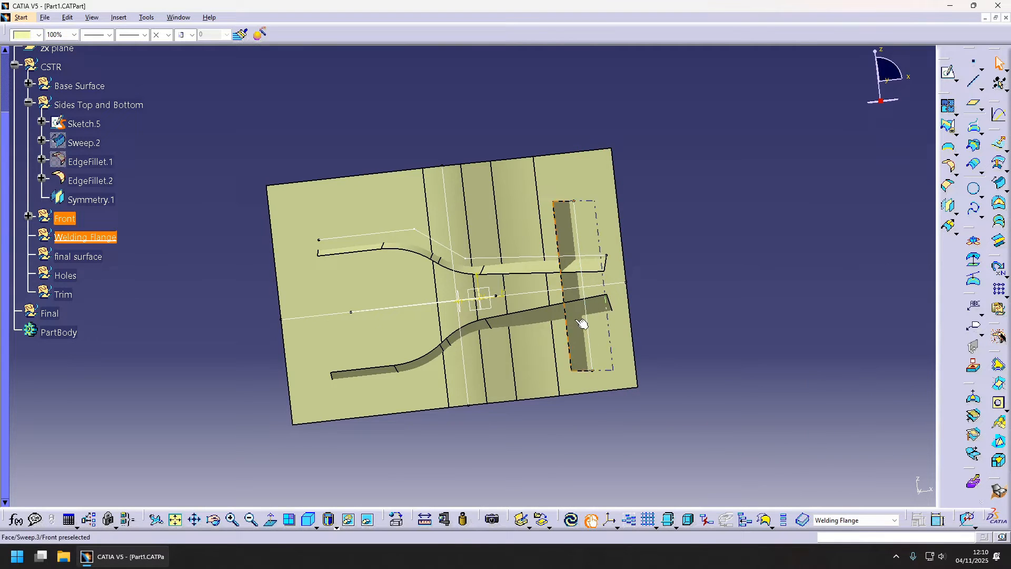
scroll(577, 320, "up", 1)
middle_click_drag(577, 321, 562, 318)
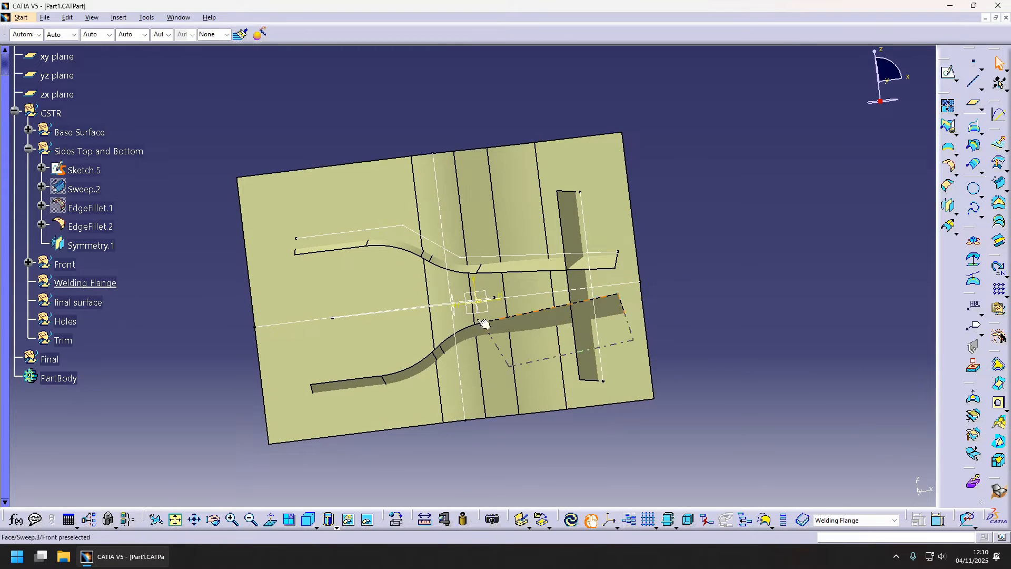
middle_click_drag(503, 369, 493, 316)
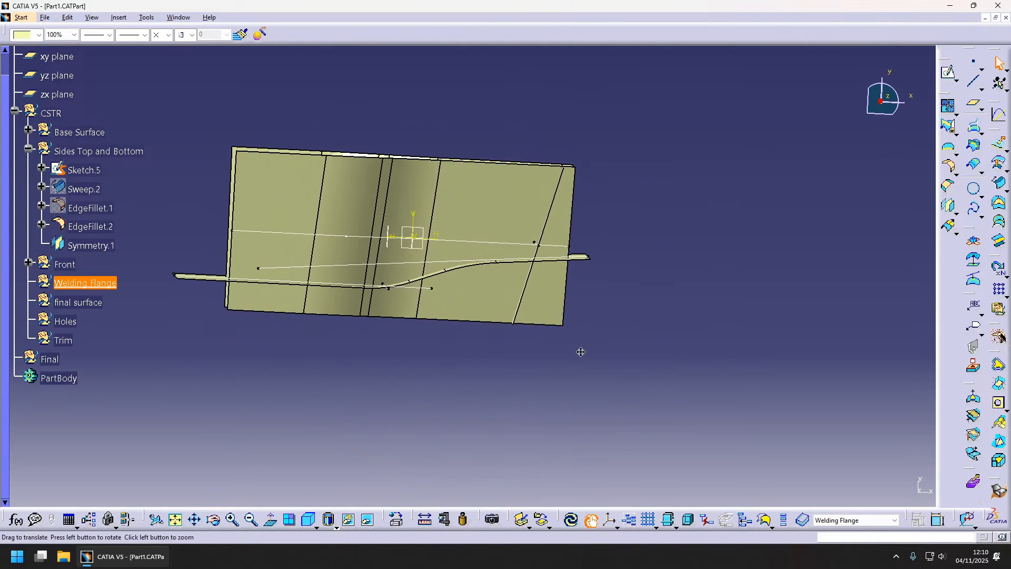
mouse_move(579, 350)
middle_mouse_down()
mouse_move(504, 336)
mouse_move(527, 269)
middle_mouse_up()
left_click(504, 337)
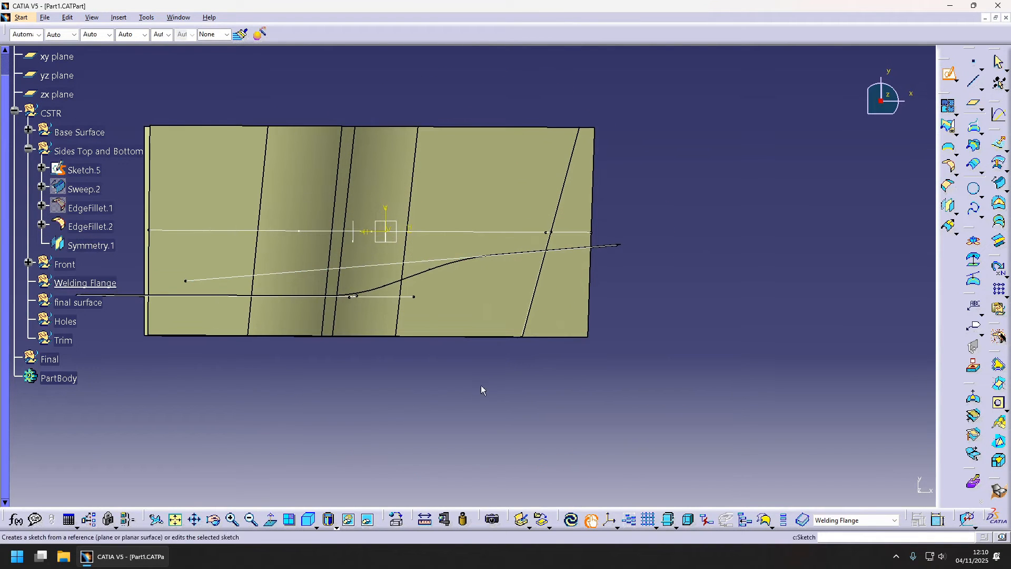
middle_click_drag(483, 390, 458, 414)
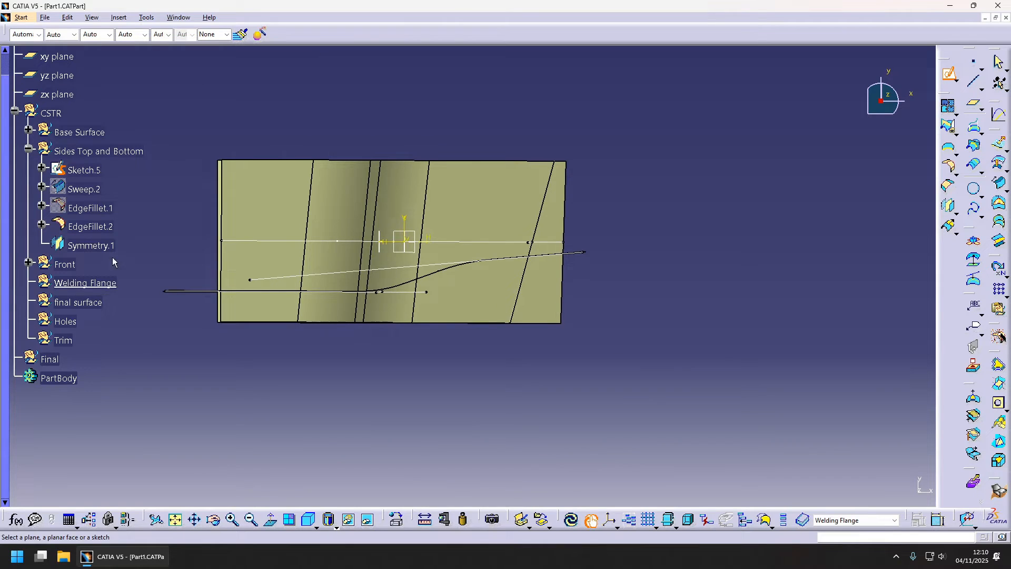
key("Escape")
- Colour the Sides Top and Bottom geometrical set light red
middle_click_drag(379, 322, 339, 368)
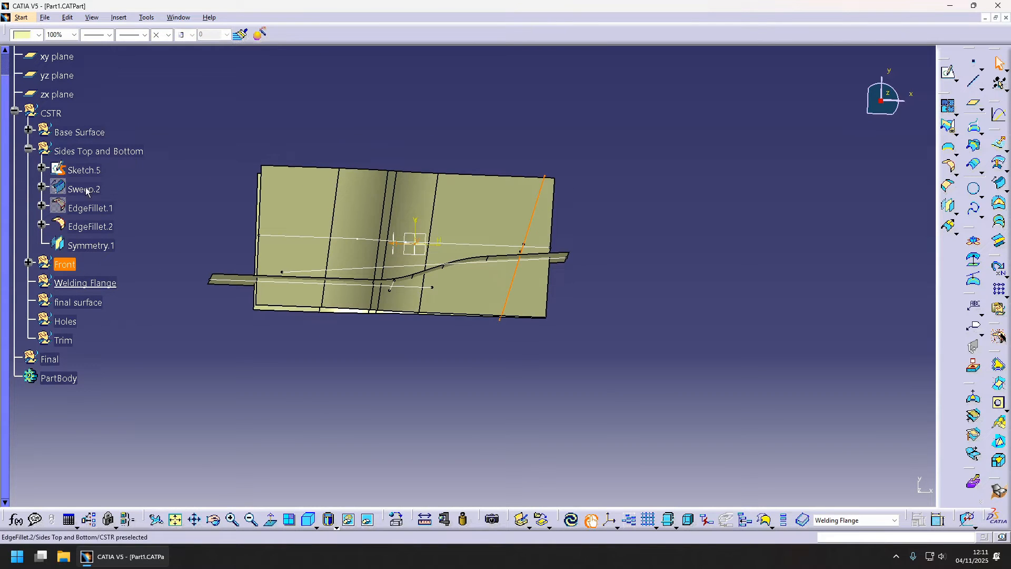
left_click(92, 152)
left_click(32, 39)
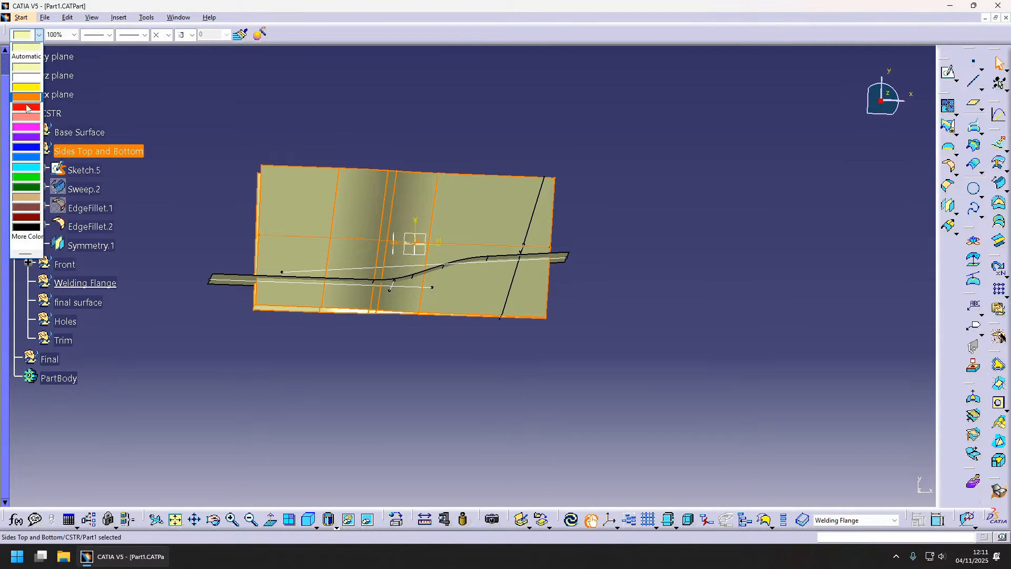
left_click(26, 117)
- Colour the Base Surface geometrical set blue
middle_click_drag(419, 332, 514, 156)
left_click(79, 132)
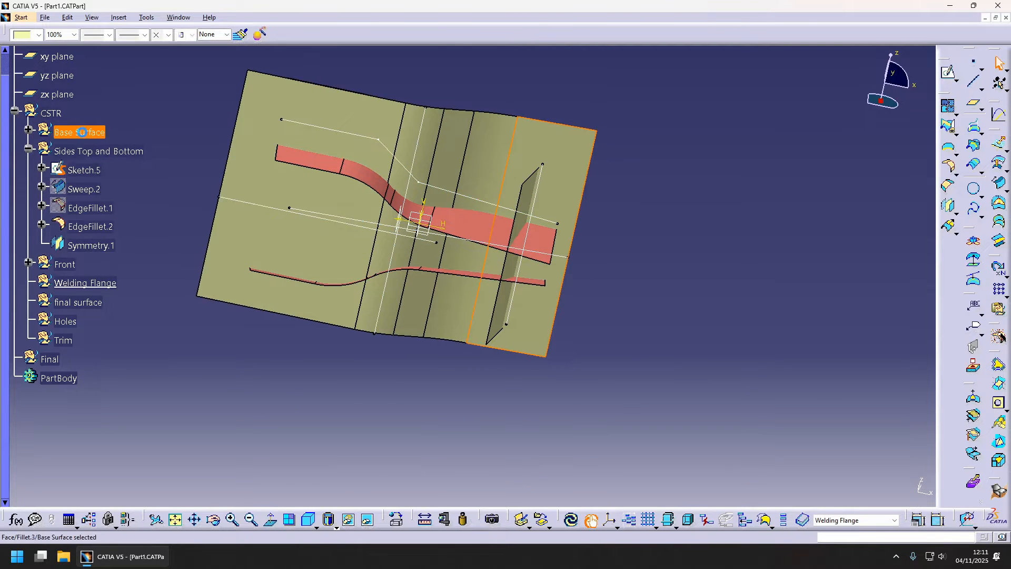
left_click(38, 35)
left_click(27, 157)
- Colour the Front geometrical set light red
middle_click_drag(435, 390, 535, 214)
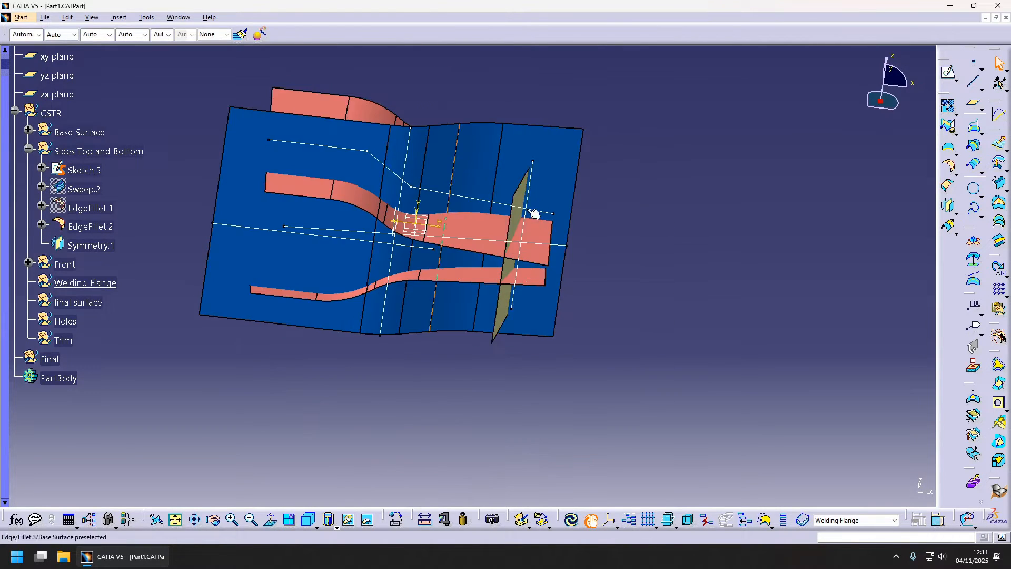
left_click(65, 264)
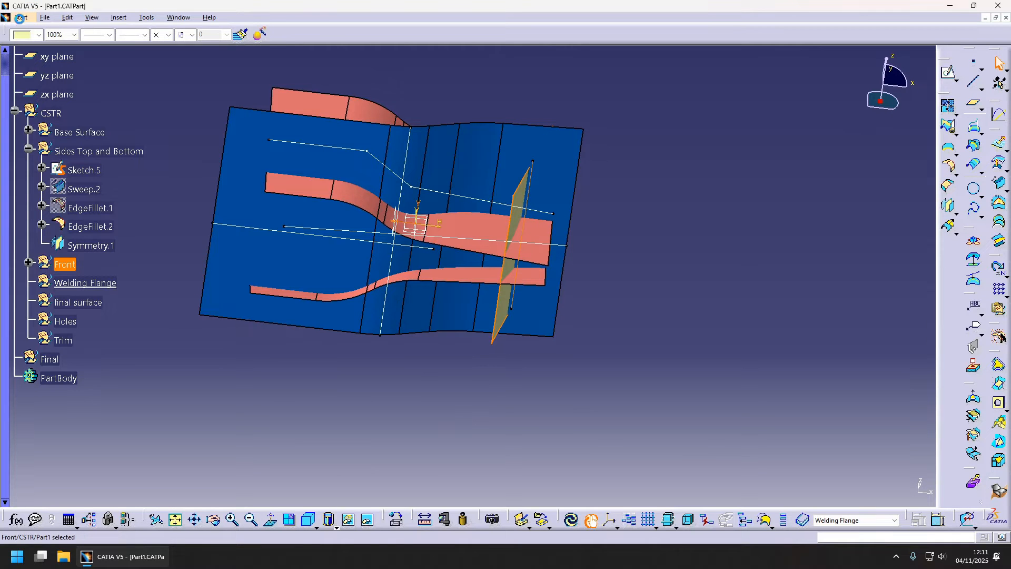
left_click(38, 35)
left_click(31, 119)
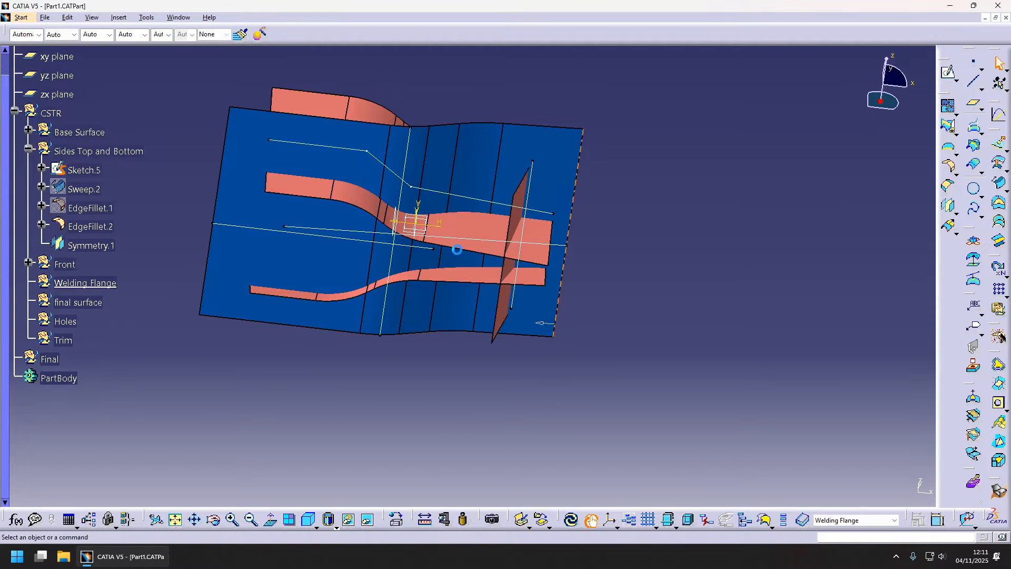
middle_click_drag(416, 218, 501, 228)
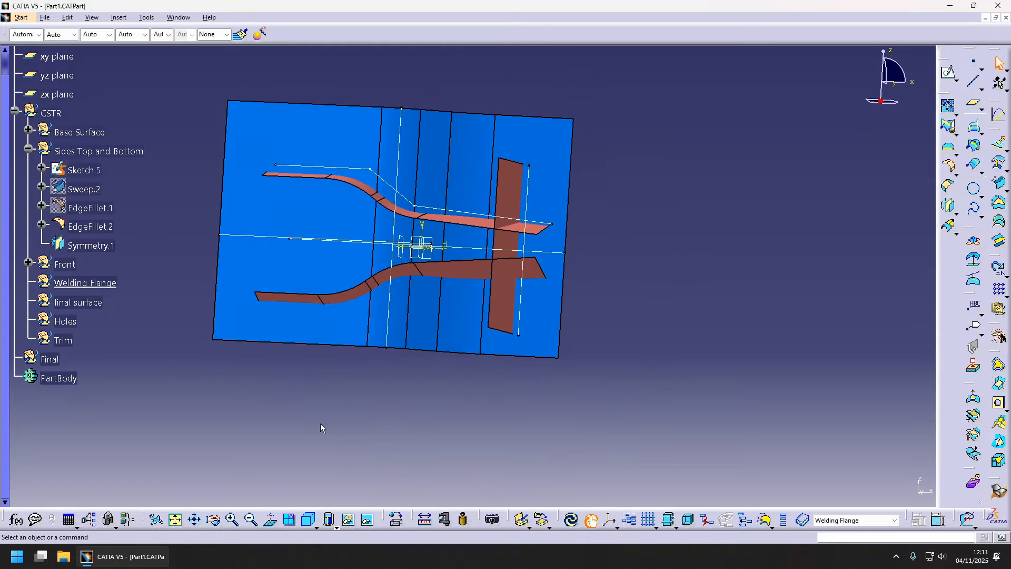
- Colour the Welding Flange geometrical set light brown
left_click(85, 282)
left_click(31, 36)
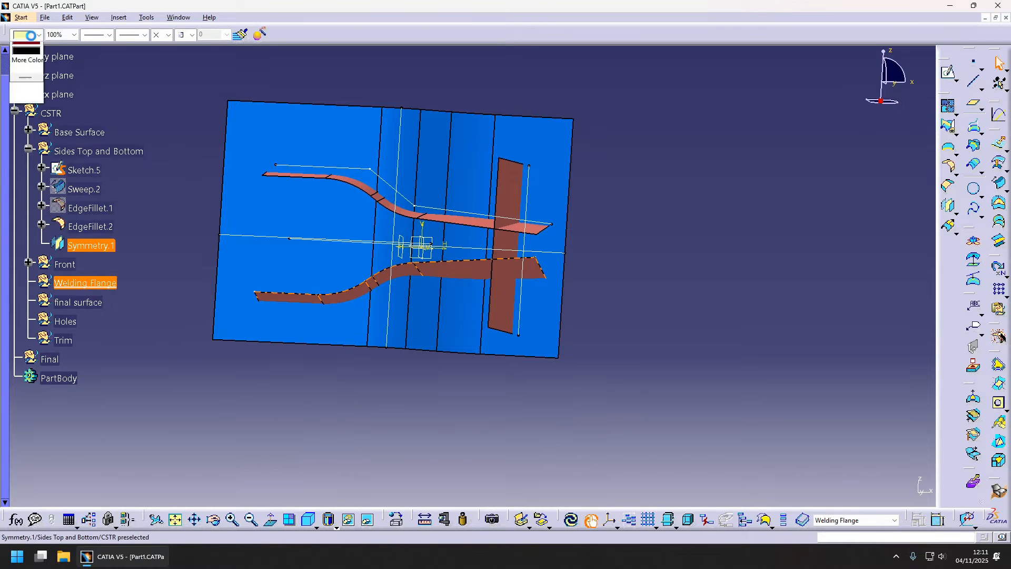
left_click(30, 201)
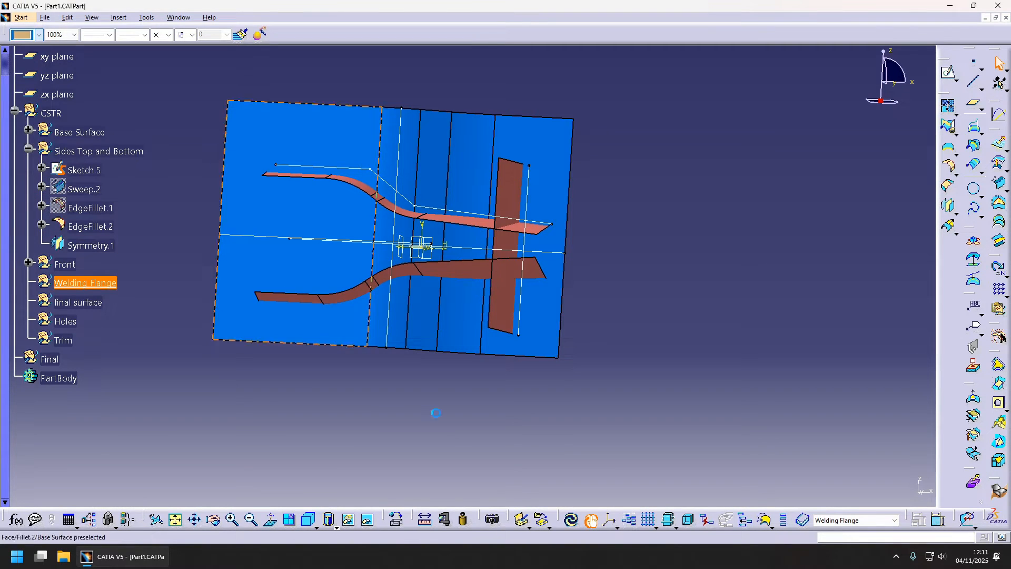
middle_click_drag(429, 413, 500, 298)
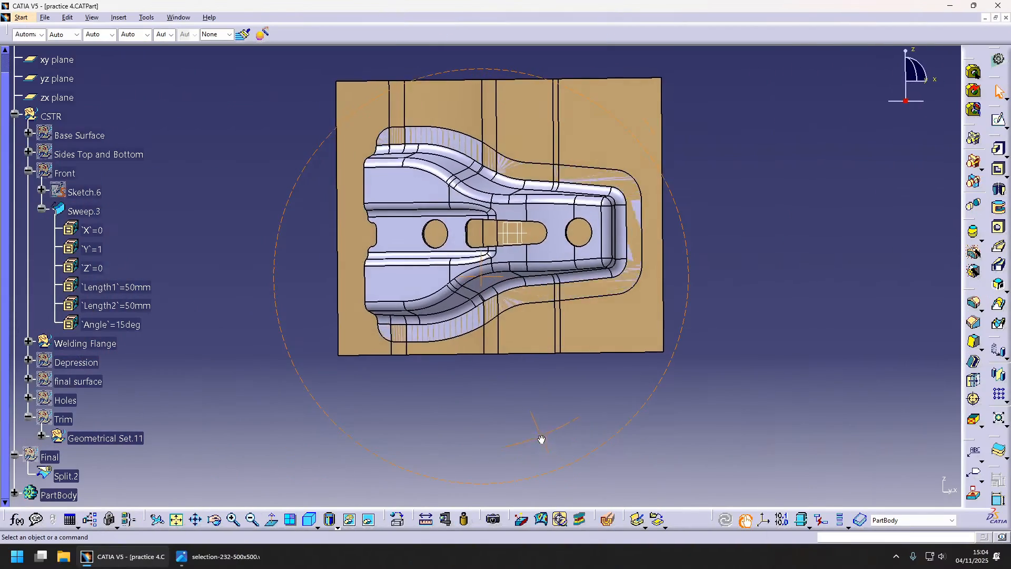
mouse_move(542, 437)
middle_mouse_down()
mouse_move(546, 456)
mouse_move(537, 422)
mouse_move(539, 451)
mouse_move(531, 440)
mouse_move(509, 286)
mouse_move(546, 397)
middle_mouse_up()
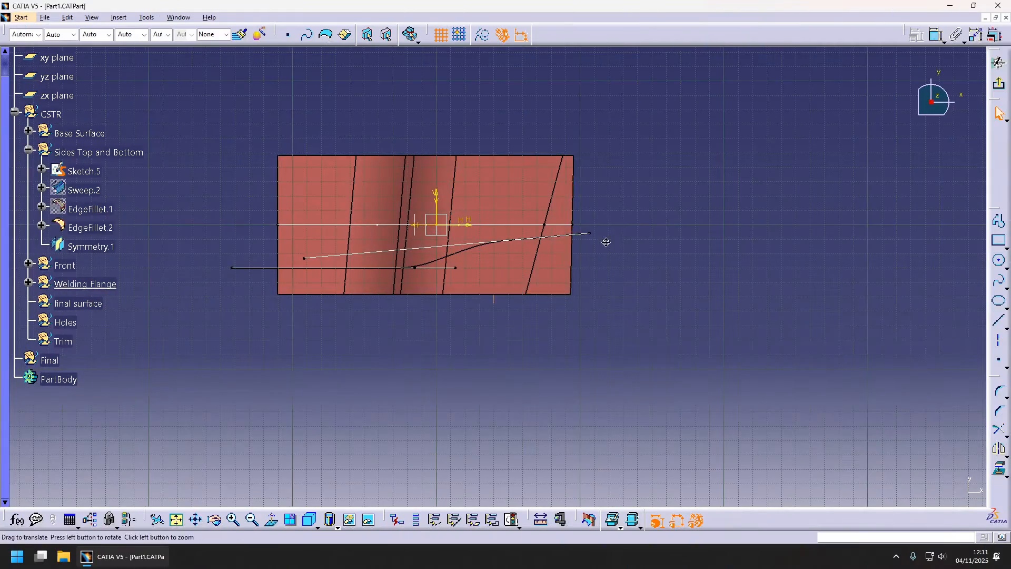
- Draw a horizontal line about 75 mm long in the welding flange sketch and move it slightly above the horizontal axis
middle_click_drag(606, 242, 413, 227)
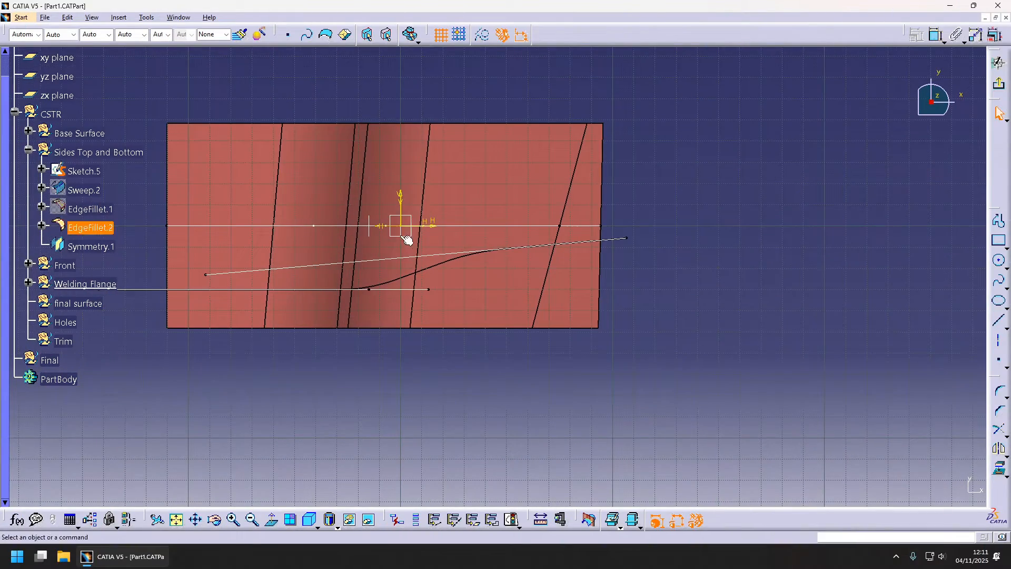
middle_click_drag(810, 253, 722, 266)
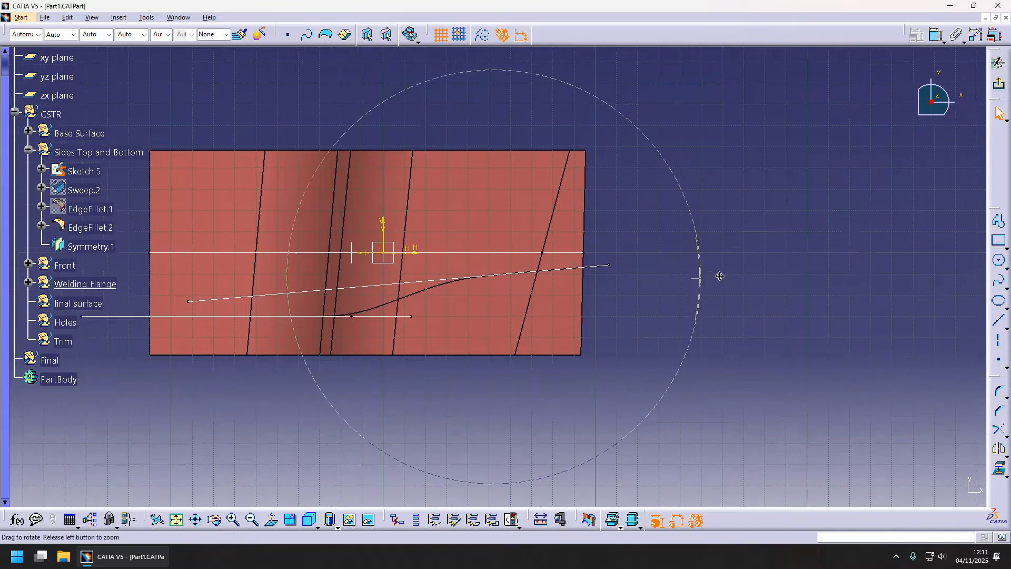
left_click(1000, 319)
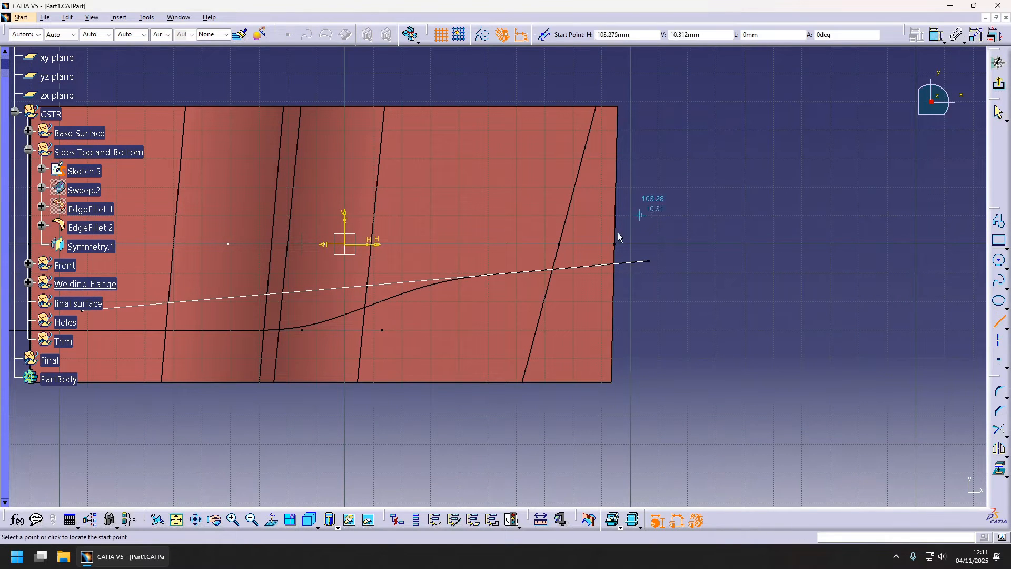
left_click(648, 244)
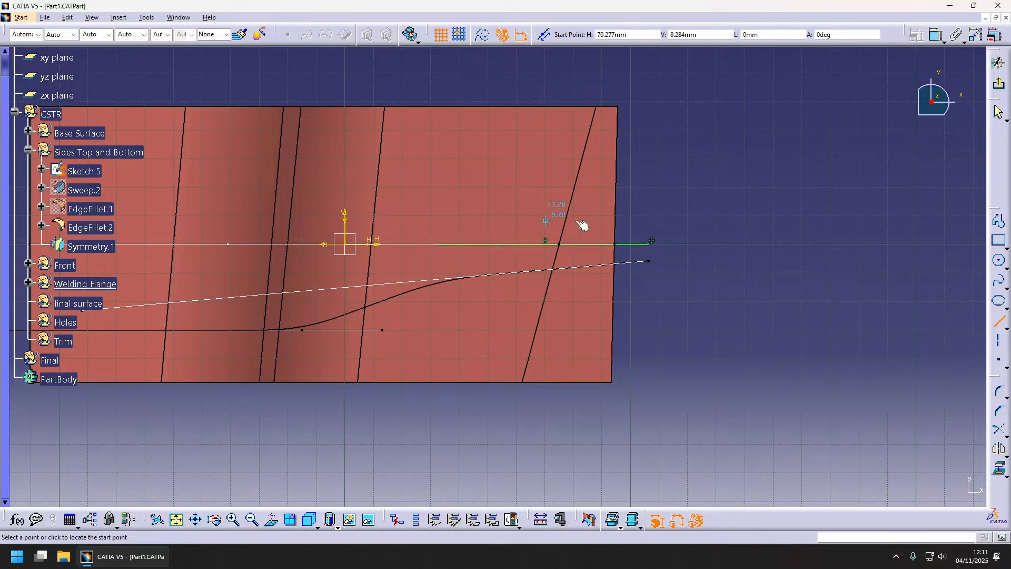
key("Escape")
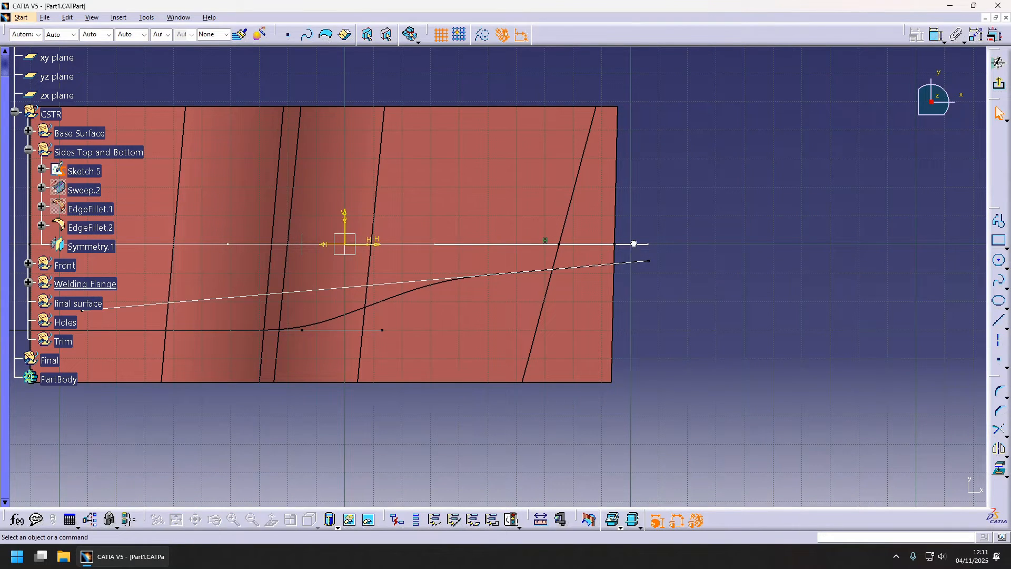
left_click_drag(633, 244, 638, 236)
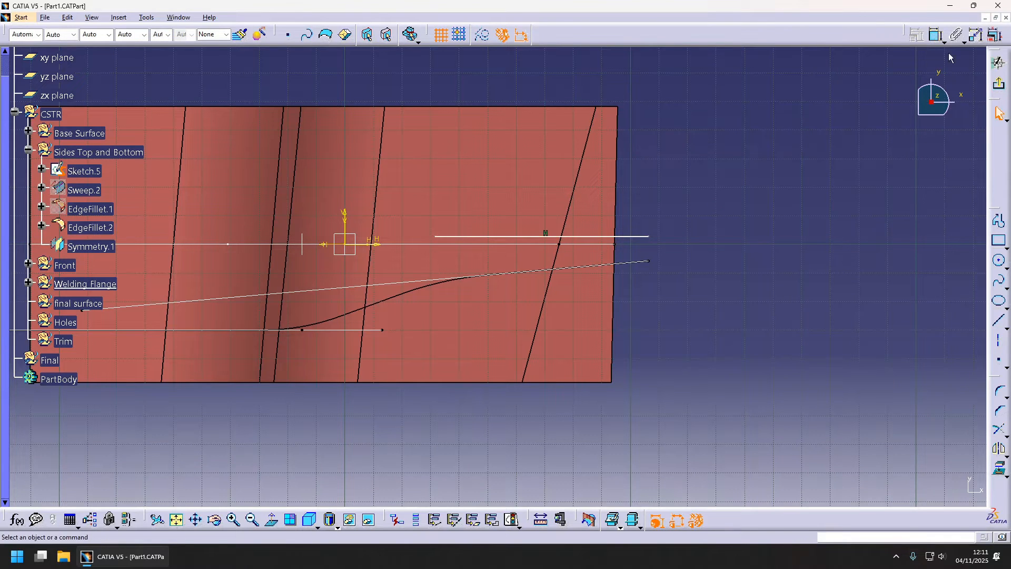
- Constrain the horizontal line to a 2.5 mm offset from the sketch's horizontal axis
left_click(618, 236)
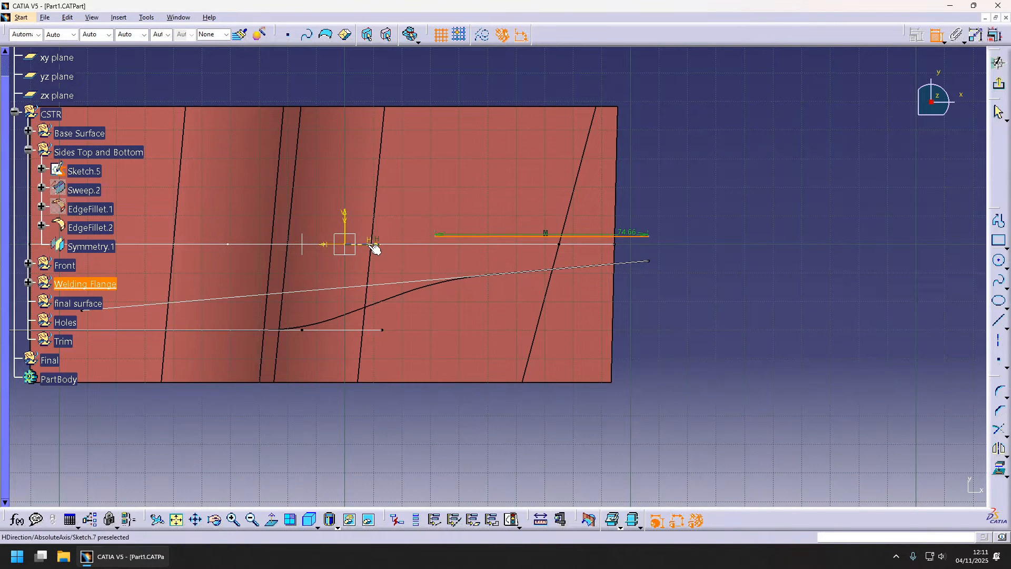
left_click(727, 258)
double_click(731, 252)
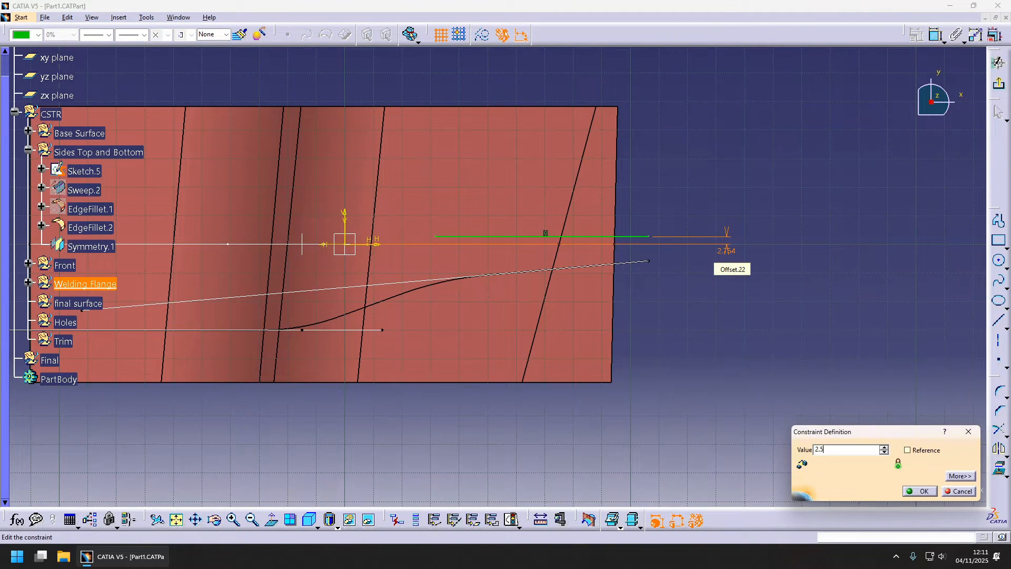
type("2.5")
key("Return")
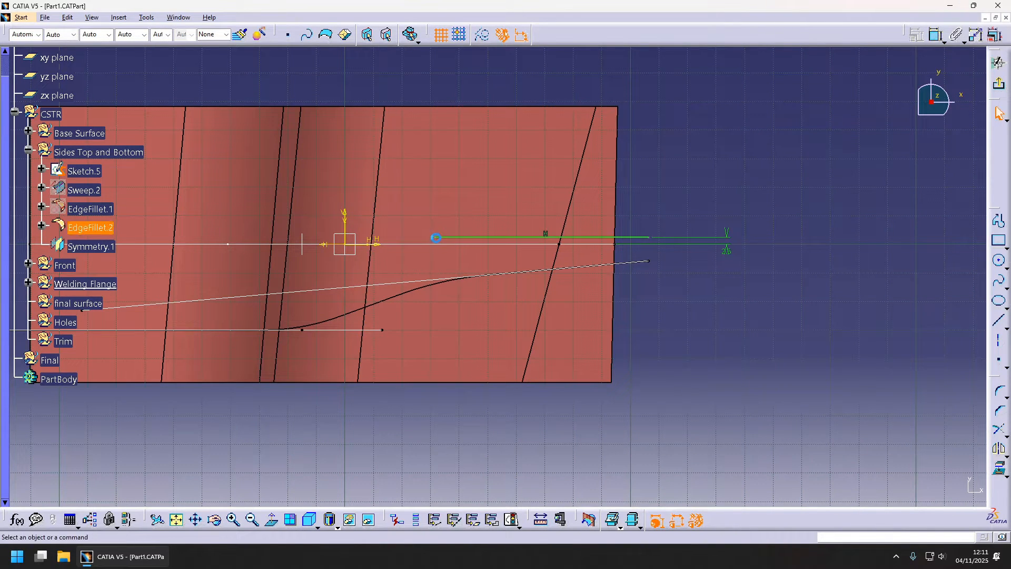
- Lengthen the offset line in the negative X direction past the sketch origin and exit the sketch
left_click_drag(436, 238, 215, 233)
middle_click_drag(734, 297, 776, 296)
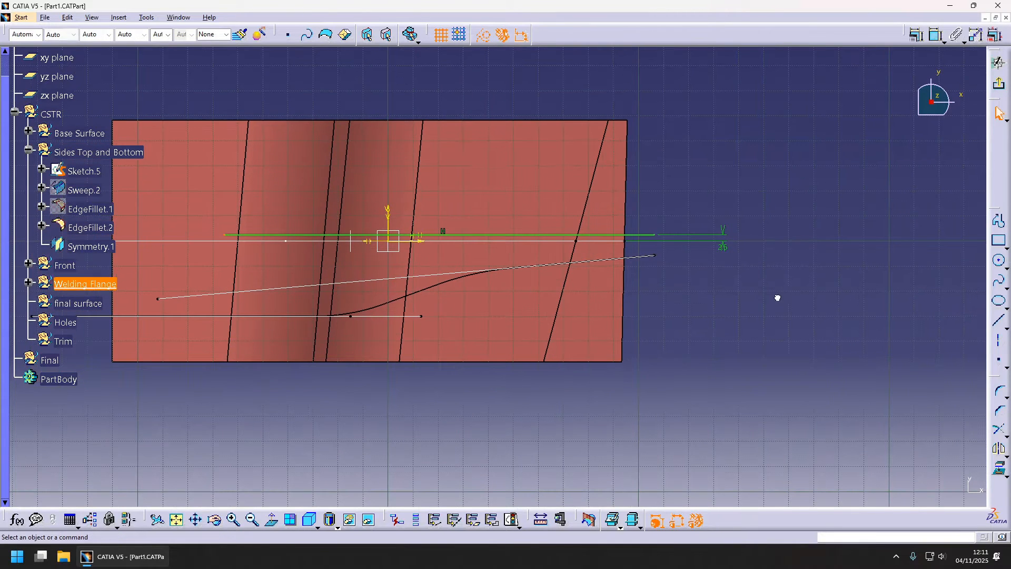
left_click(776, 296)
middle_click_drag(446, 216, 591, 255)
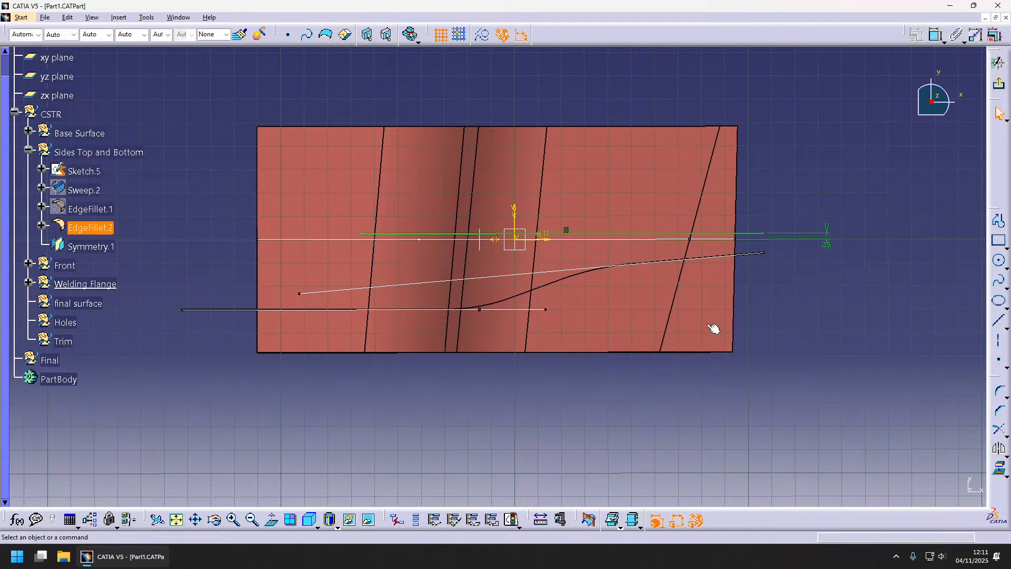
left_click(999, 85)
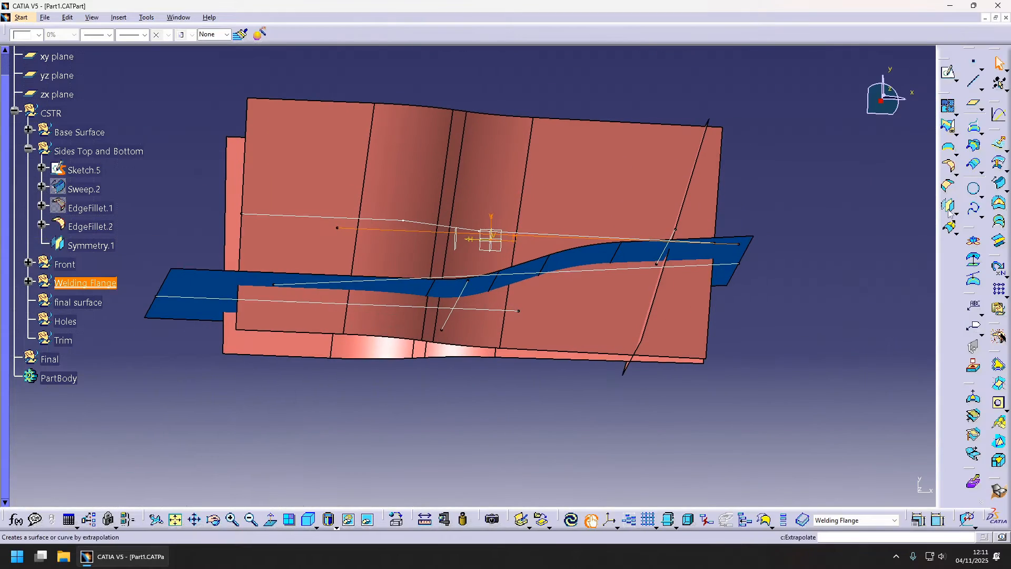
- Extrude the horizontal line sketch as a surface along the sketch normal, with limits of 97 mm and 76 mm
left_click(947, 207)
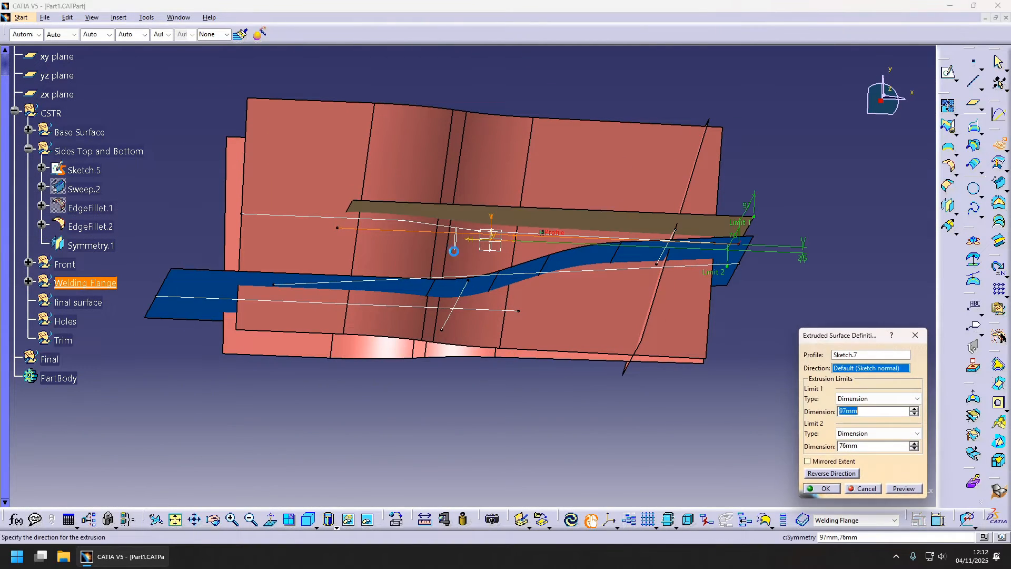
middle_click_drag(527, 260, 625, 408)
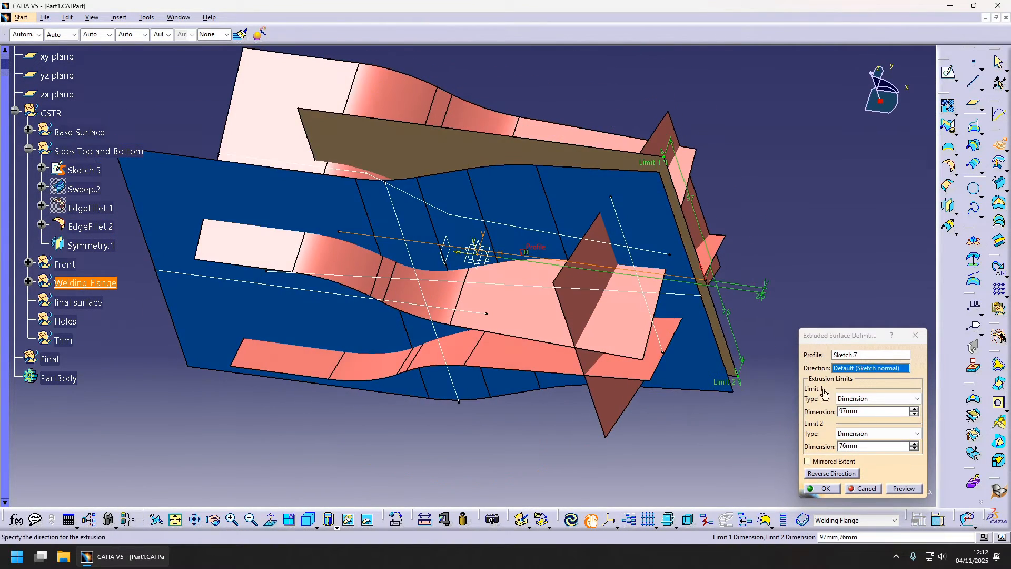
left_click(824, 488)
middle_click_drag(437, 253, 453, 349)
- Start a new welding flange sketch and draw a slanted line rising across the horizontal axis to just beyond the origin
left_click(948, 73)
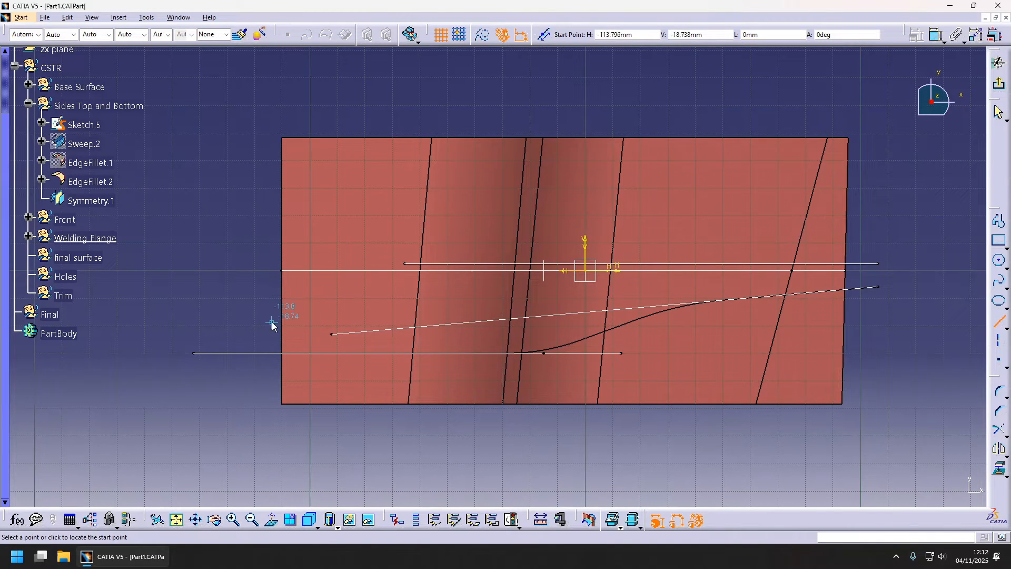
left_click(268, 325)
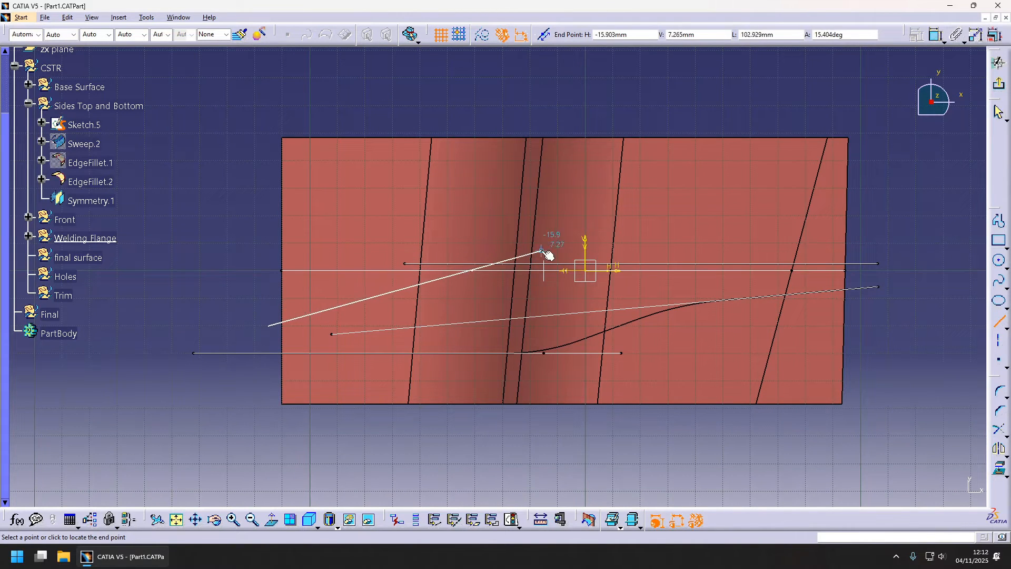
left_click(625, 240)
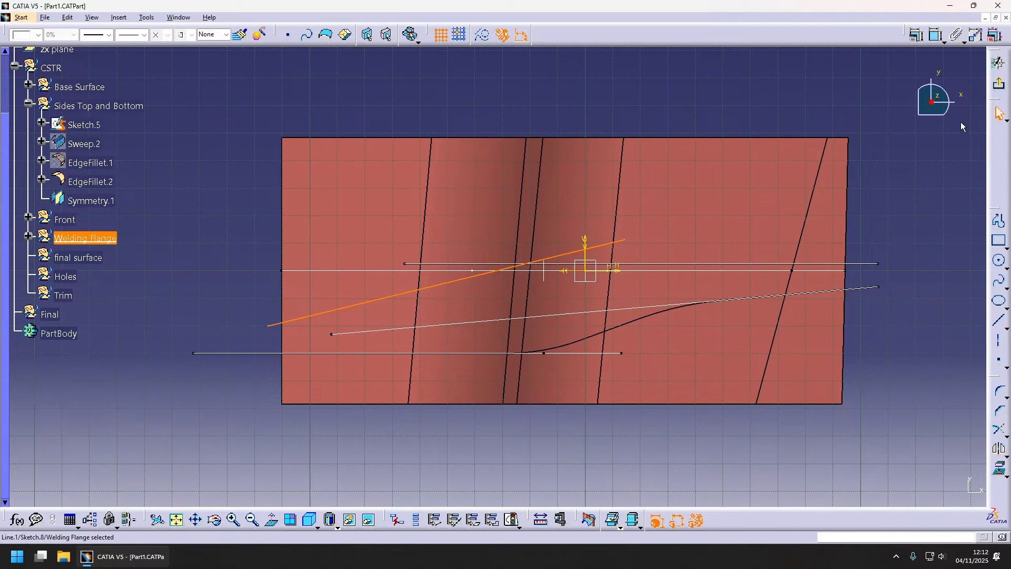
- Constrain the slanted line at 13 deg to the horizontal axis
left_click(916, 35)
left_click(327, 311)
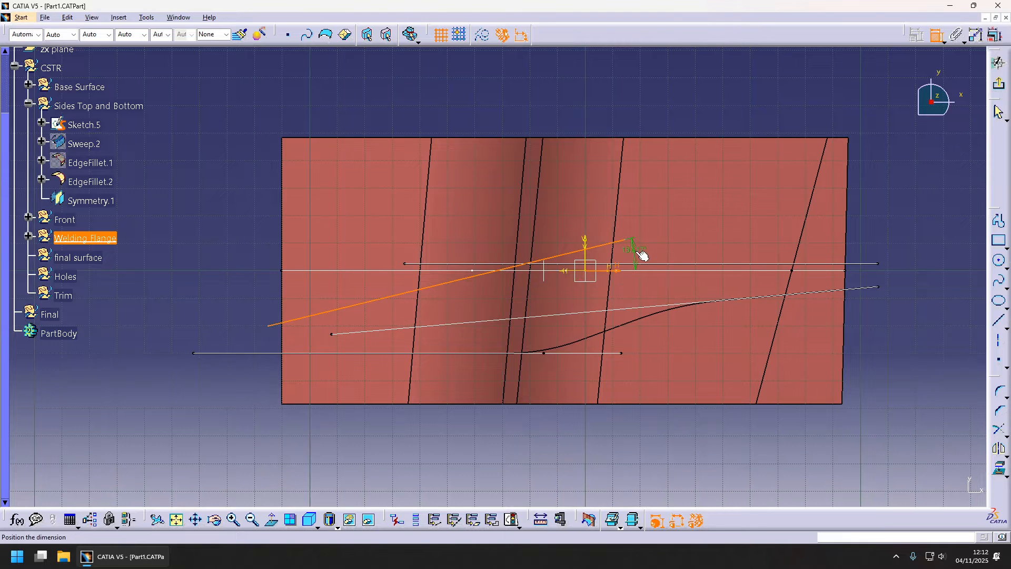
left_click(637, 252)
double_click(635, 250)
type("13")
key("Return")
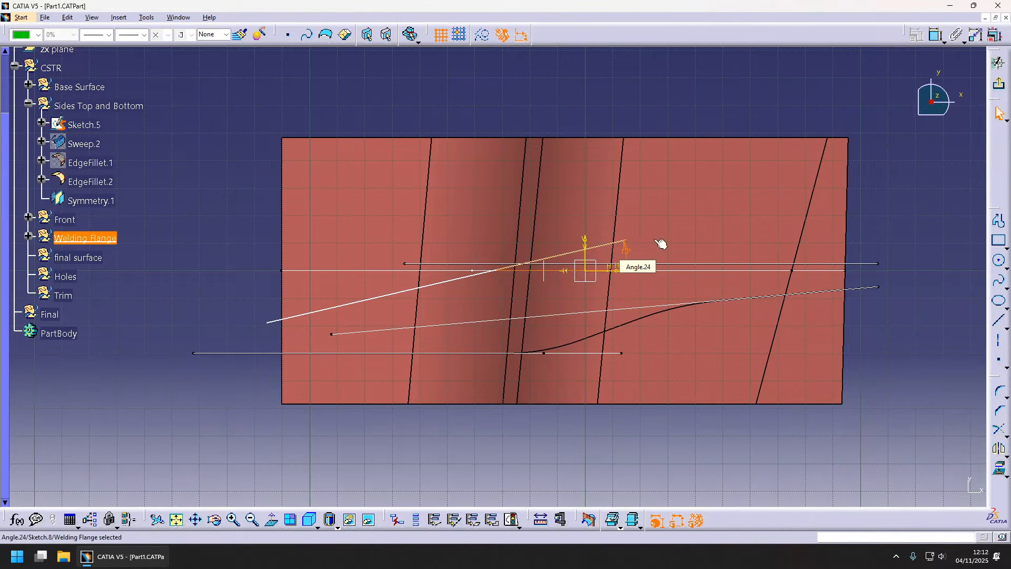
- Constrain the slanted line at 7.5 mm from the sketch origin and exit the sketch
left_click(934, 34)
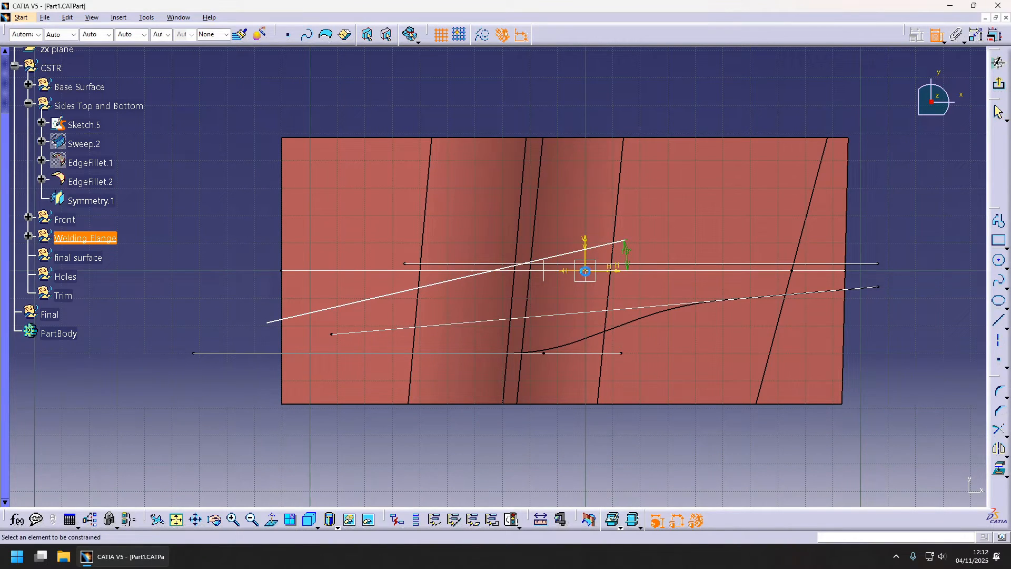
left_click(584, 270)
left_click(574, 254)
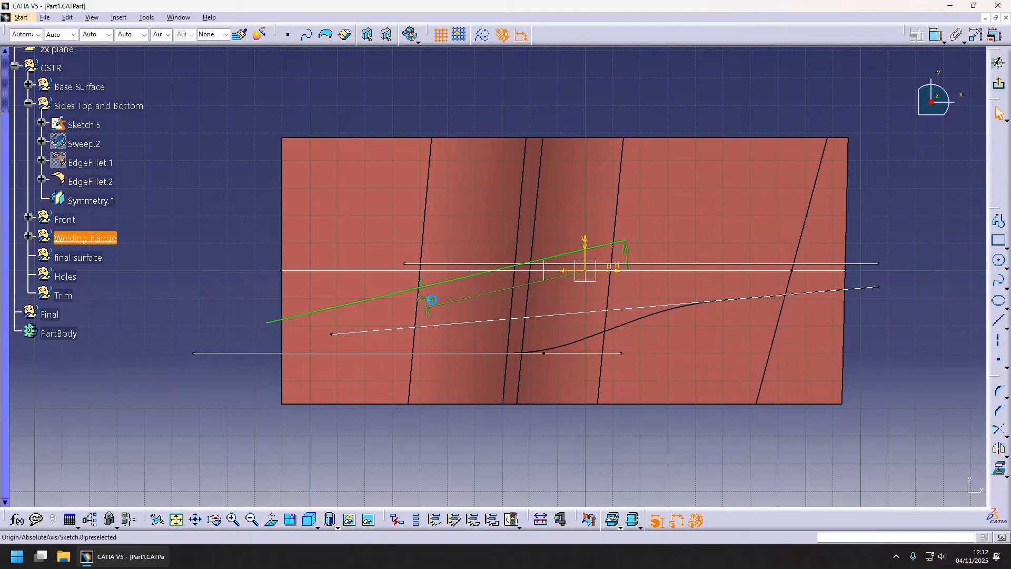
left_click(432, 299)
double_click(425, 298)
type("7.5")
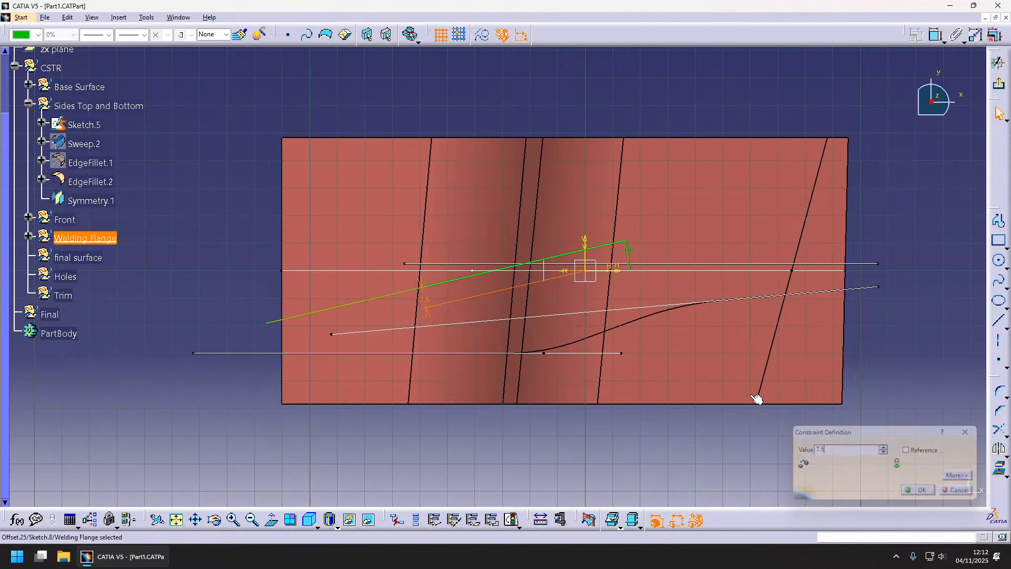
key("Return")
left_click(999, 87)
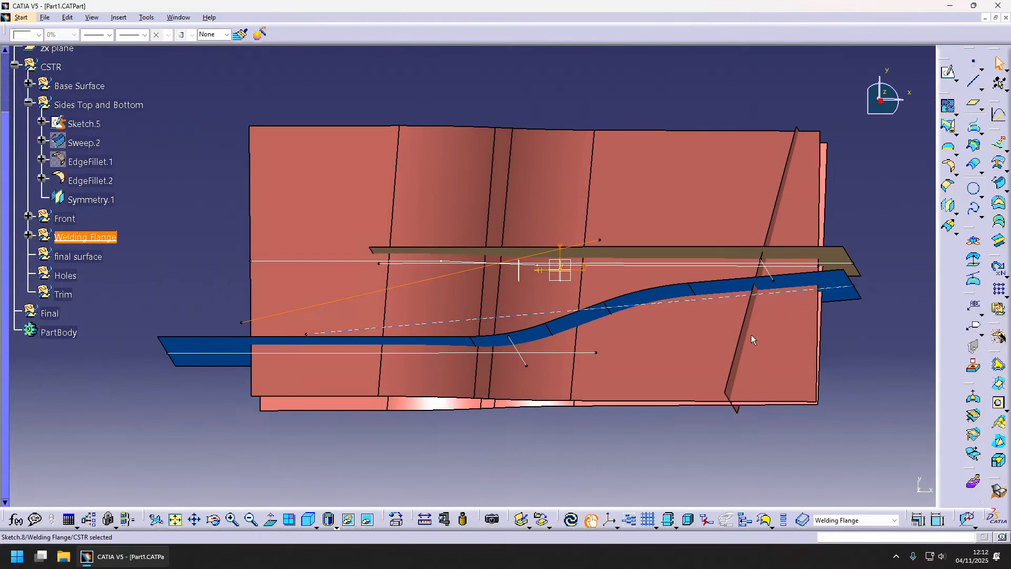
- Extrude the slanted line sketch as a surface along the sketch normal, with limits of 97 mm and 76 mm
left_click(995, 151)
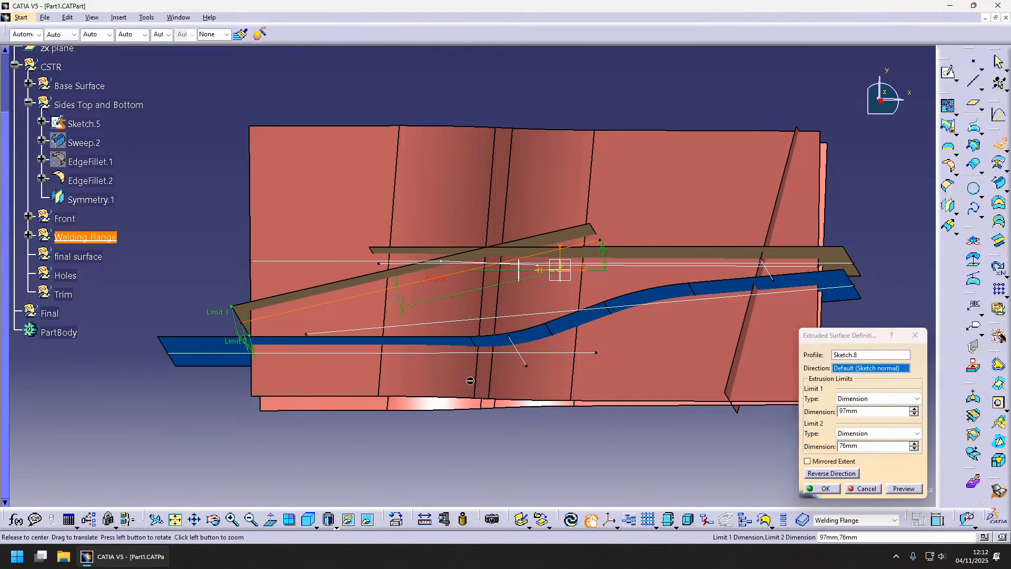
middle_click_drag(469, 380, 474, 231)
left_click(826, 488)
mouse_move(658, 210)
middle_mouse_down()
mouse_move(652, 345)
mouse_move(192, 270)
middle_mouse_up()
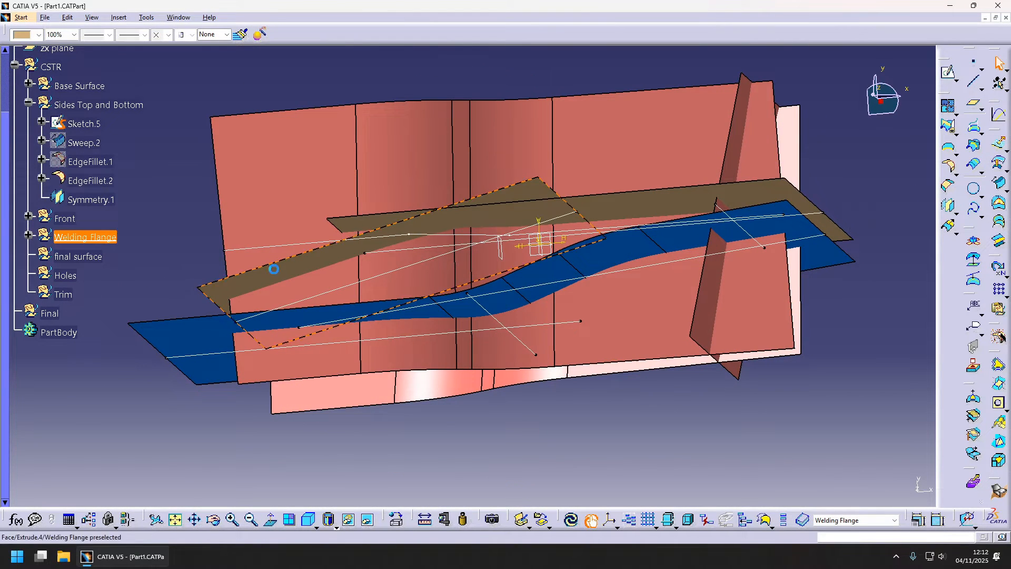
middle_click_drag(289, 286, 284, 208)
scroll(382, 155, "up", 1)
middle_click_drag(381, 156, 410, 230)
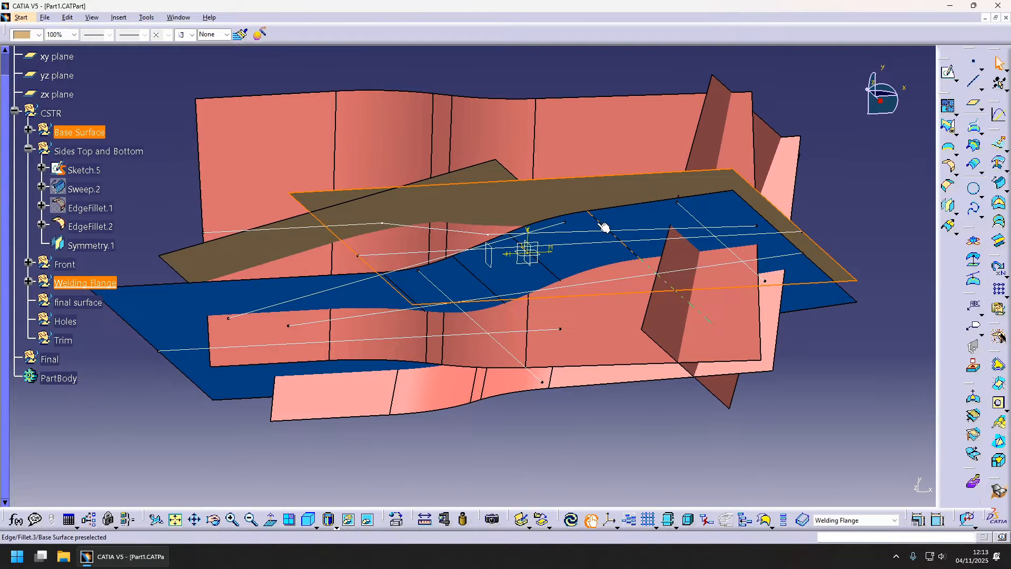
middle_click_drag(587, 257, 483, 325)
key("Escape")
middle_click_drag(528, 264, 540, 273)
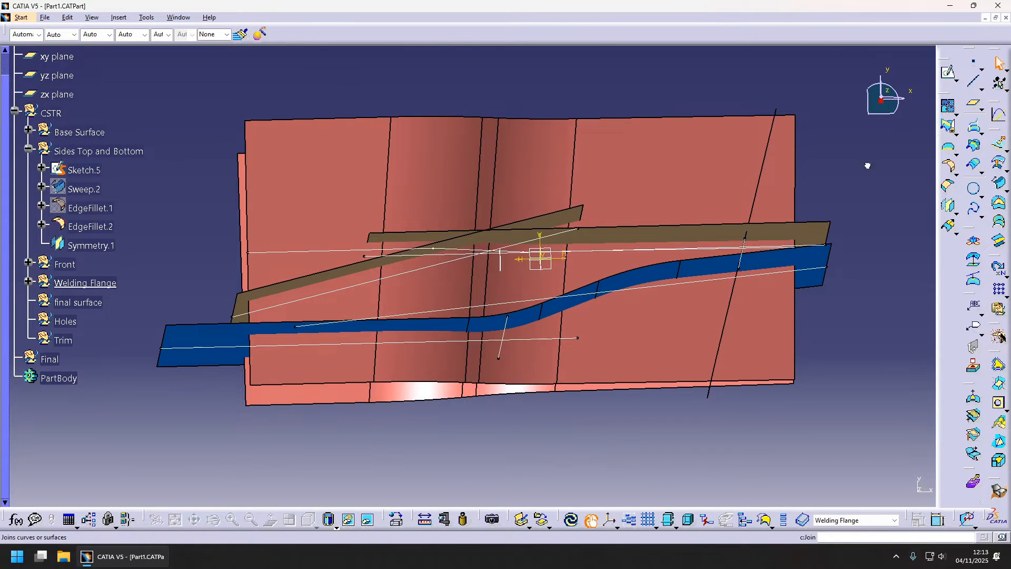
- Start a new welding flange sketch and draw a gently rising slanted line through the sketch origin
left_click(949, 74)
left_click(766, 289)
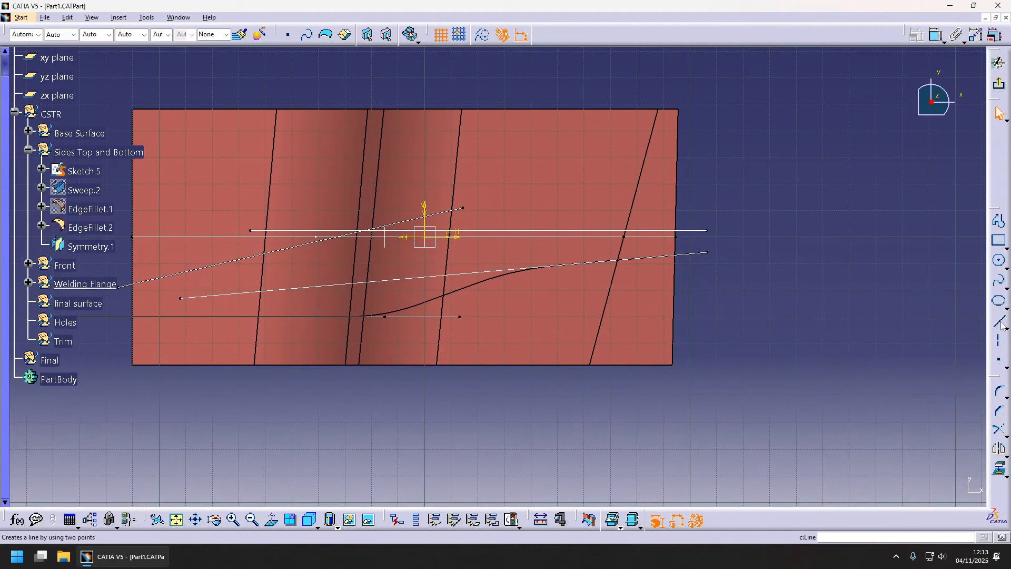
left_click(1000, 322)
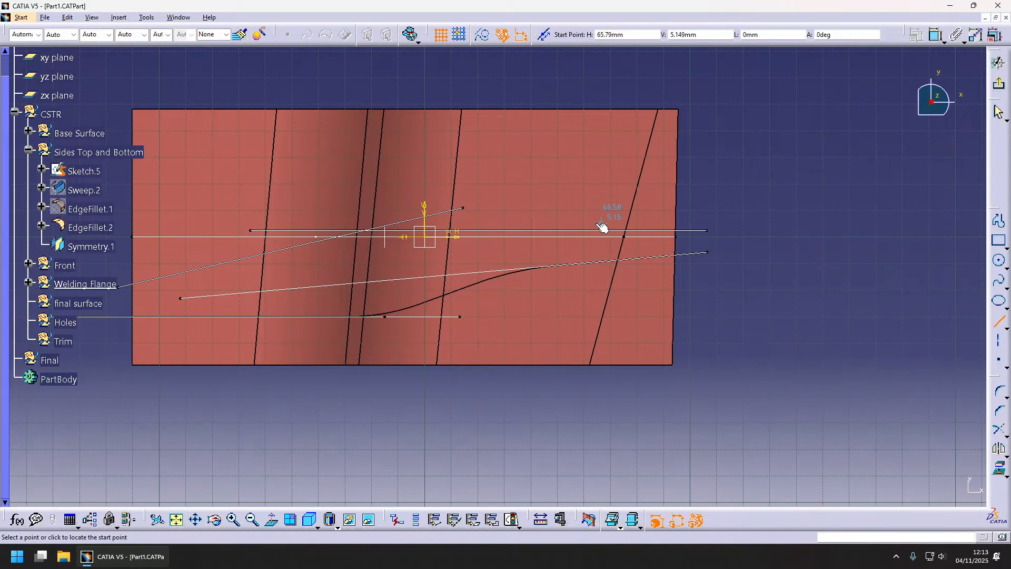
left_click(179, 258)
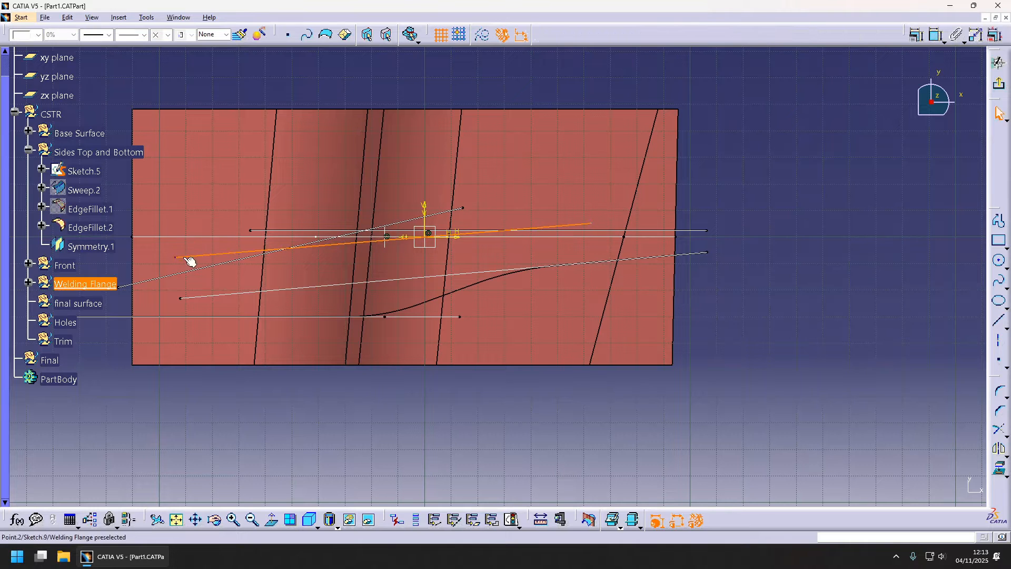
- Constrain the slanted line at 4.7 deg to the horizontal axis and exit the sketch
left_click(935, 34)
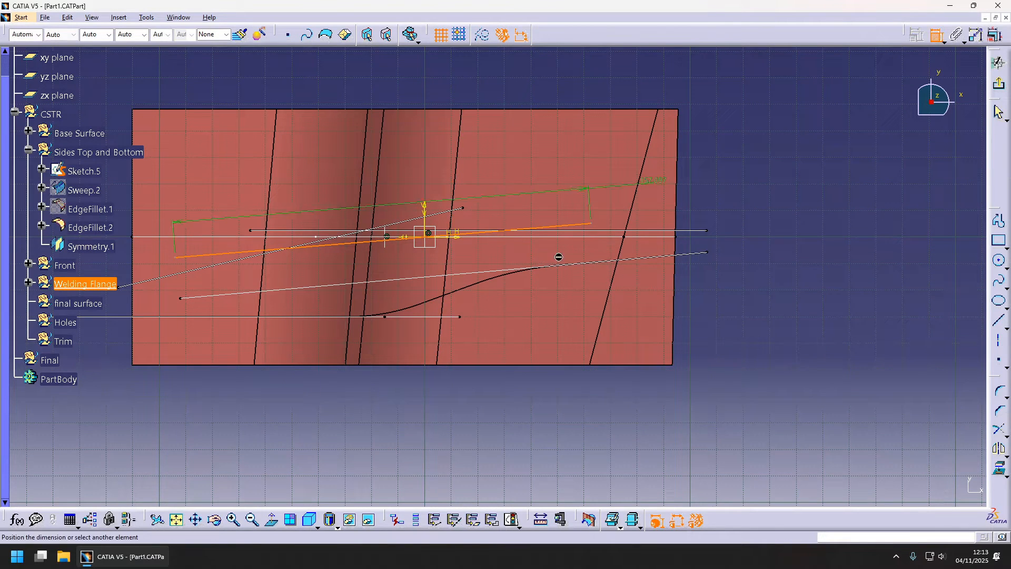
middle_click_drag(560, 255, 617, 257)
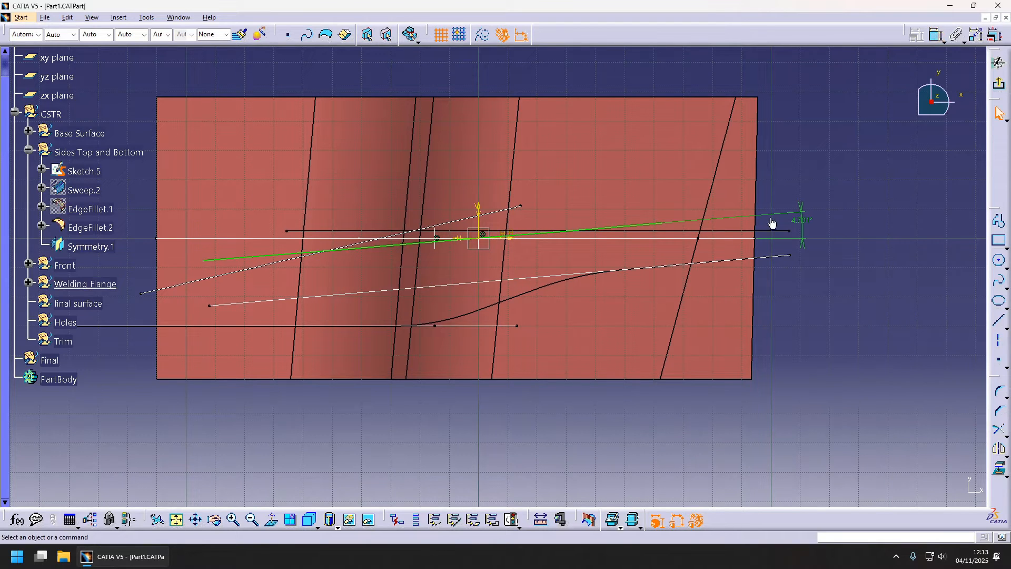
double_click(801, 220)
type("4.7deg")
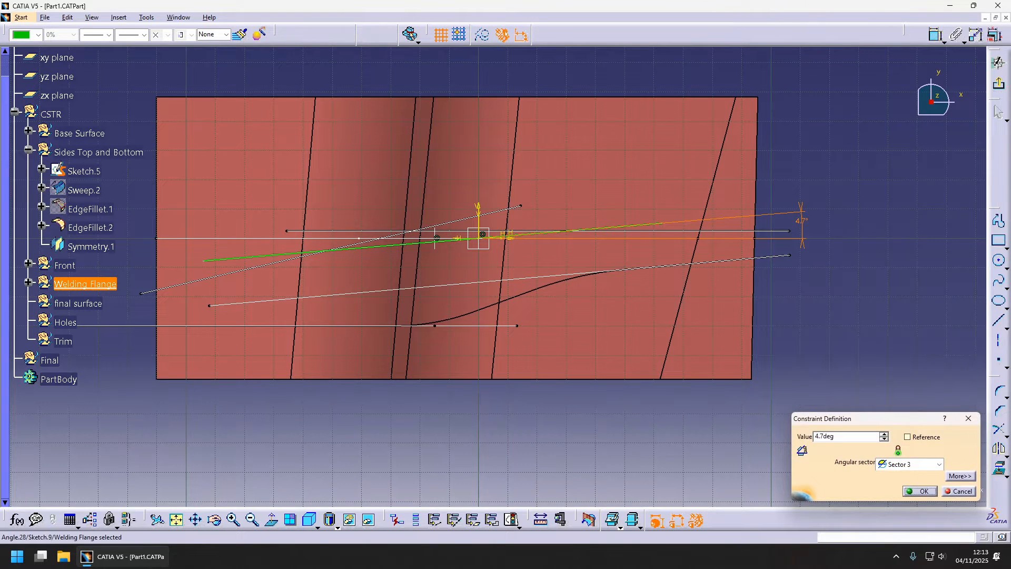
key("Return")
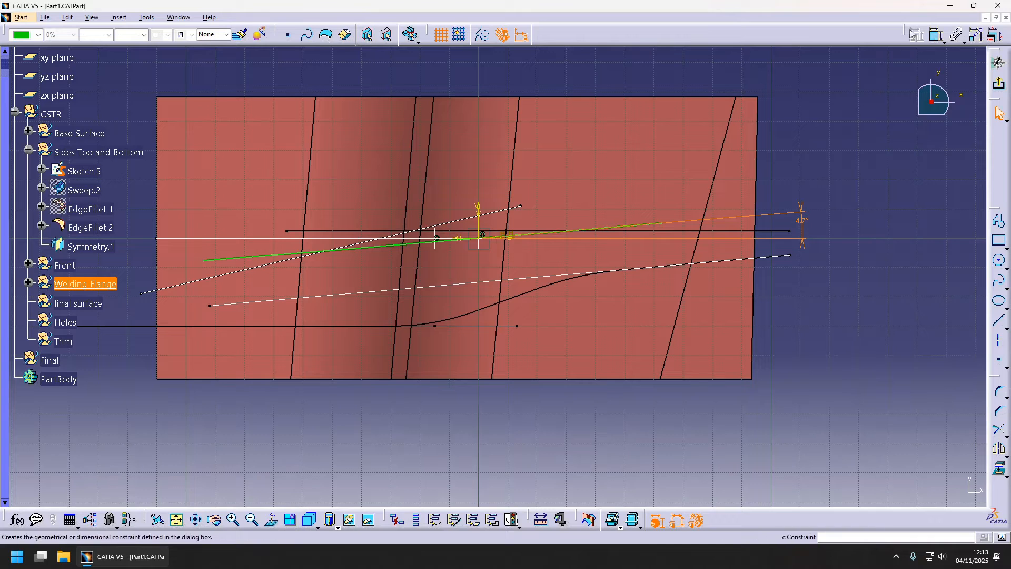
left_click(929, 33)
middle_click_drag(478, 240, 456, 181)
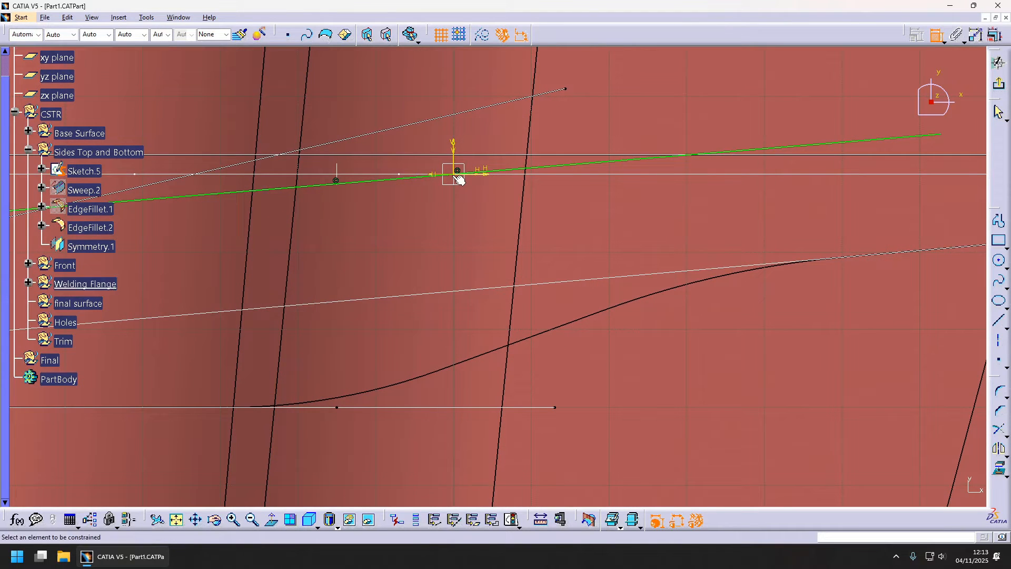
middle_click_drag(538, 248, 626, 229)
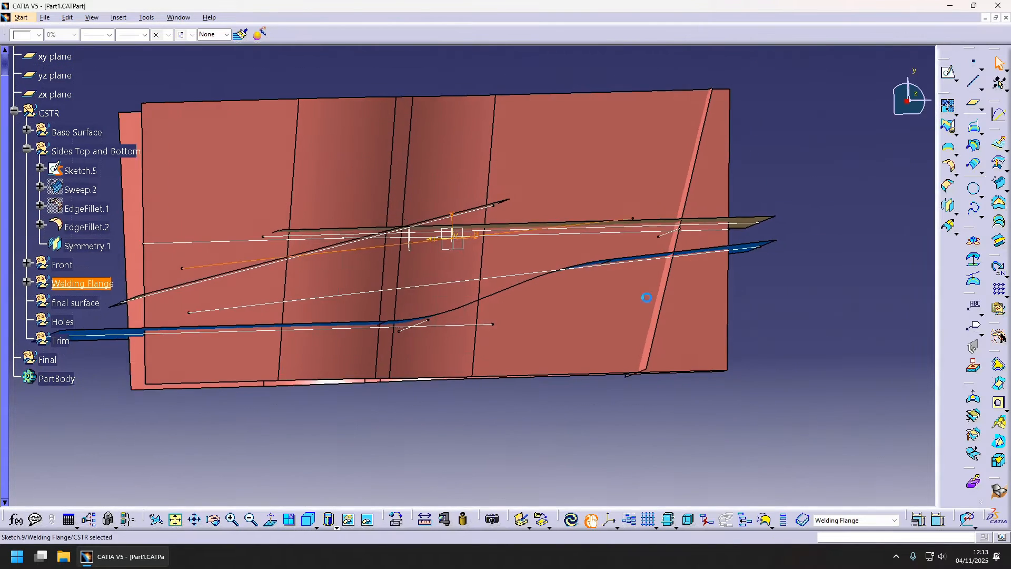
- Extrude the new line sketch as a surface along the sketch normal, with limits of 97 mm and 76 mm
left_click(999, 142)
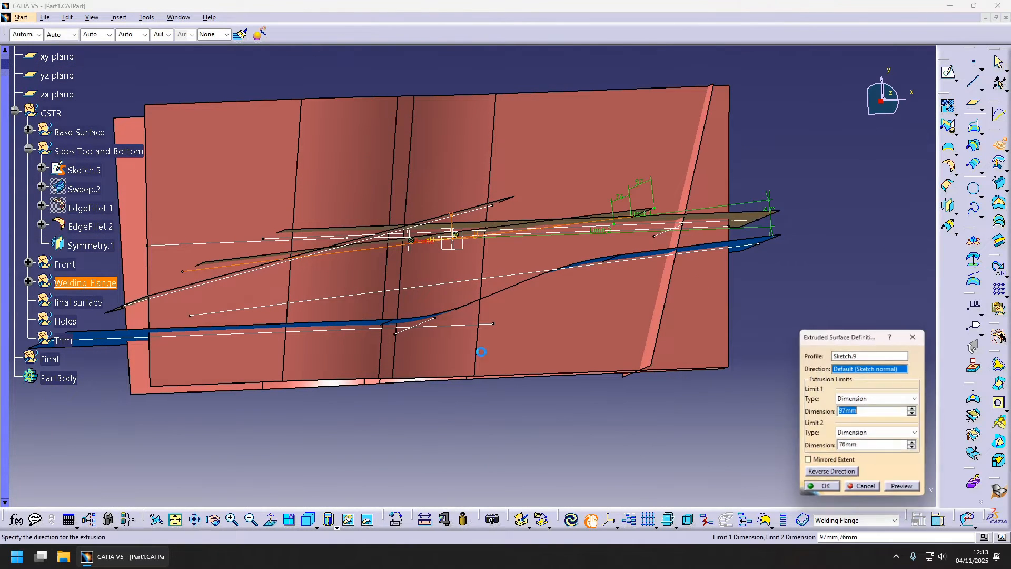
left_click(824, 488)
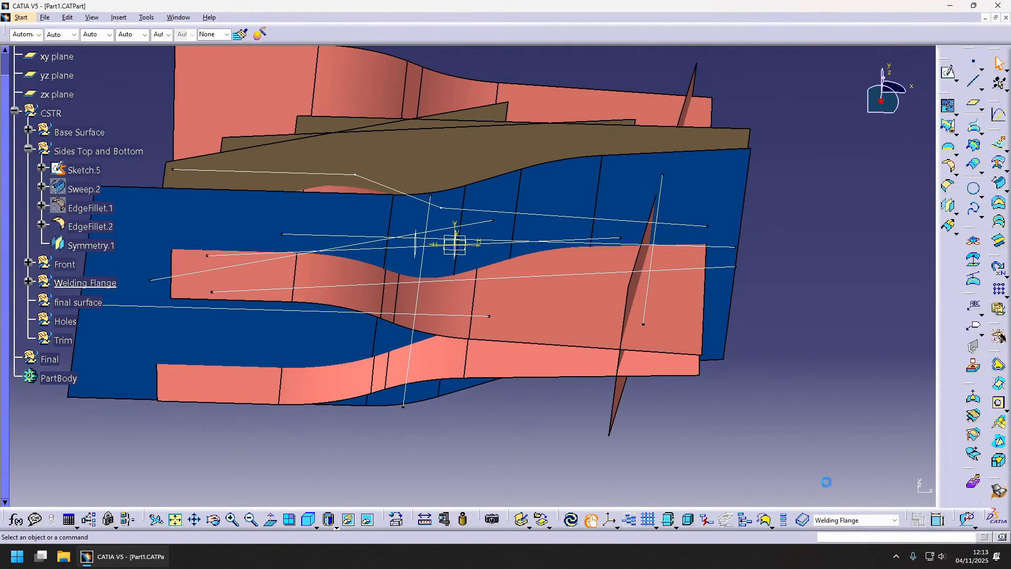
middle_click_drag(468, 337, 420, 264)
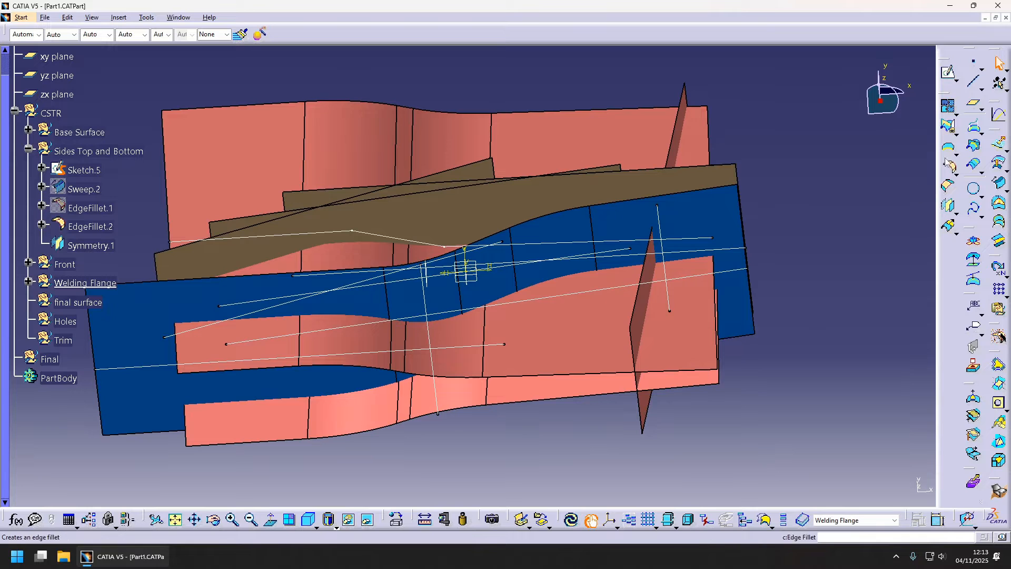
- Create a 45 mm BiTangent shape fillet between surfaces Extrude.3 and Extrude.5, trimming both supports
left_click(955, 171)
left_click(884, 182)
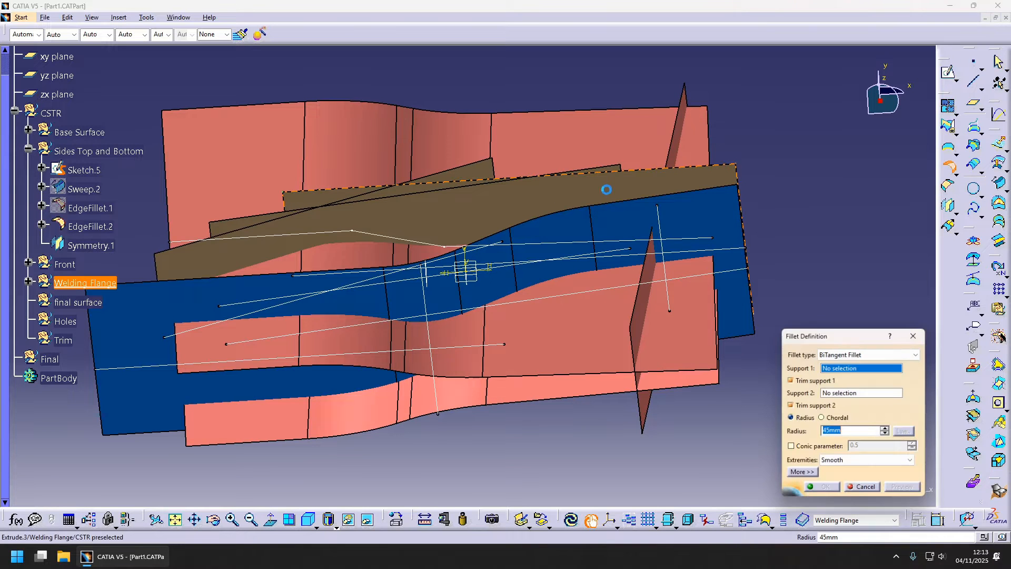
left_click(602, 192)
middle_click_drag(569, 217, 455, 260)
left_click(466, 260)
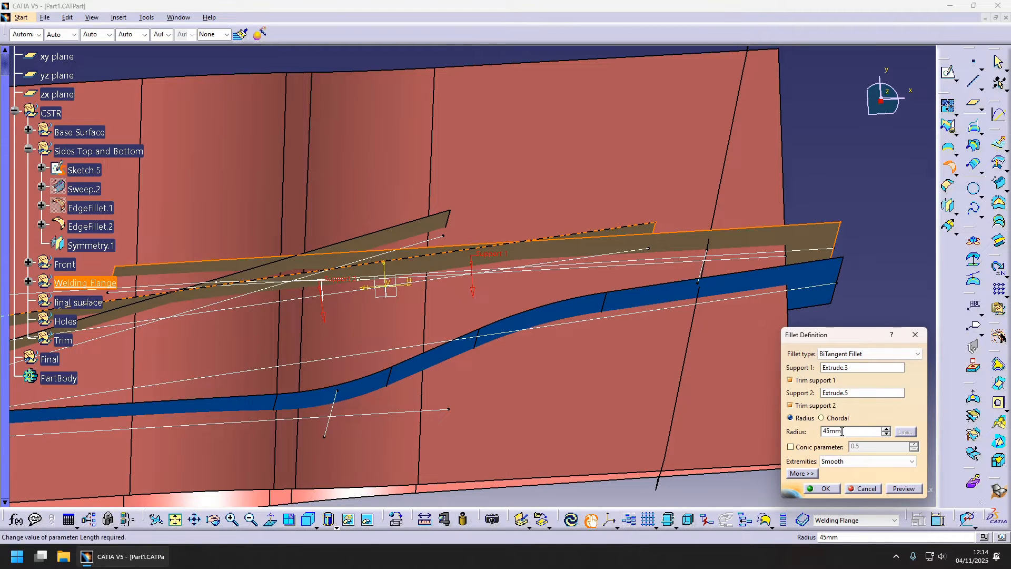
key("Return")
left_click(822, 488)
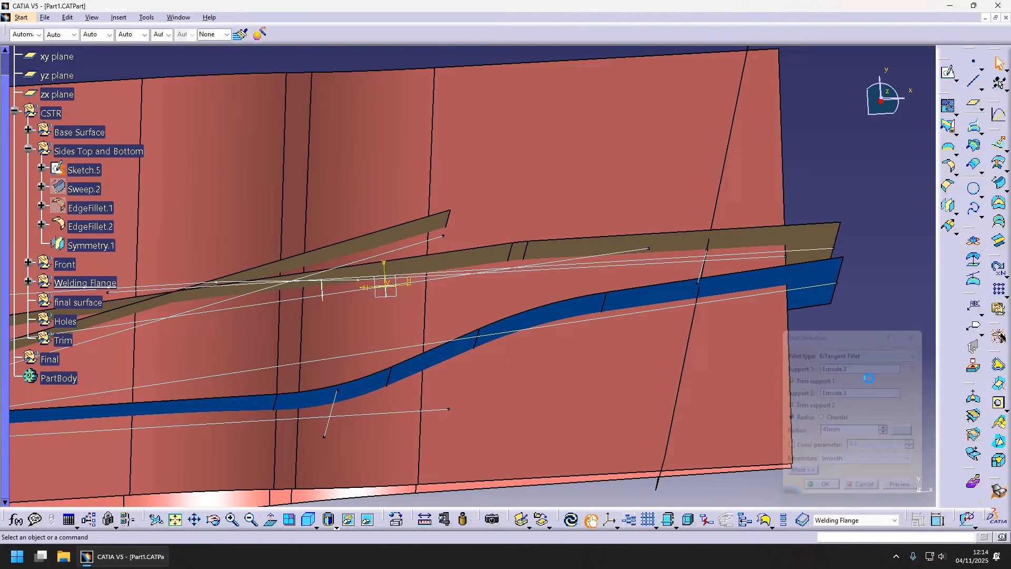
- Create a second 45 mm BiTangent fillet between the filleted flange surface and the steeper Extrude.4 surface, trimming both supports
left_click(950, 167)
left_click(464, 267)
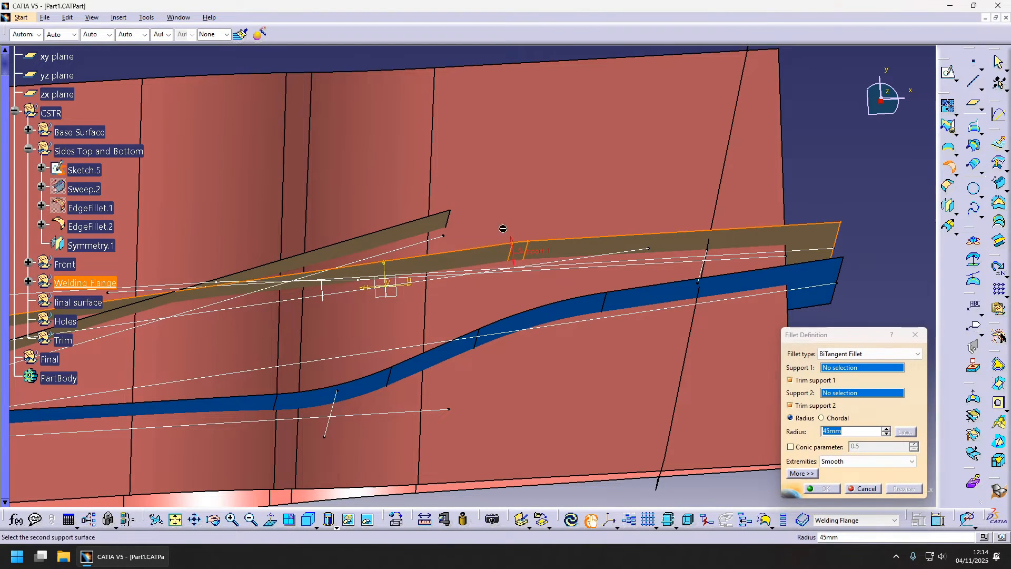
middle_click_drag(105, 313, 300, 261)
left_click(317, 268)
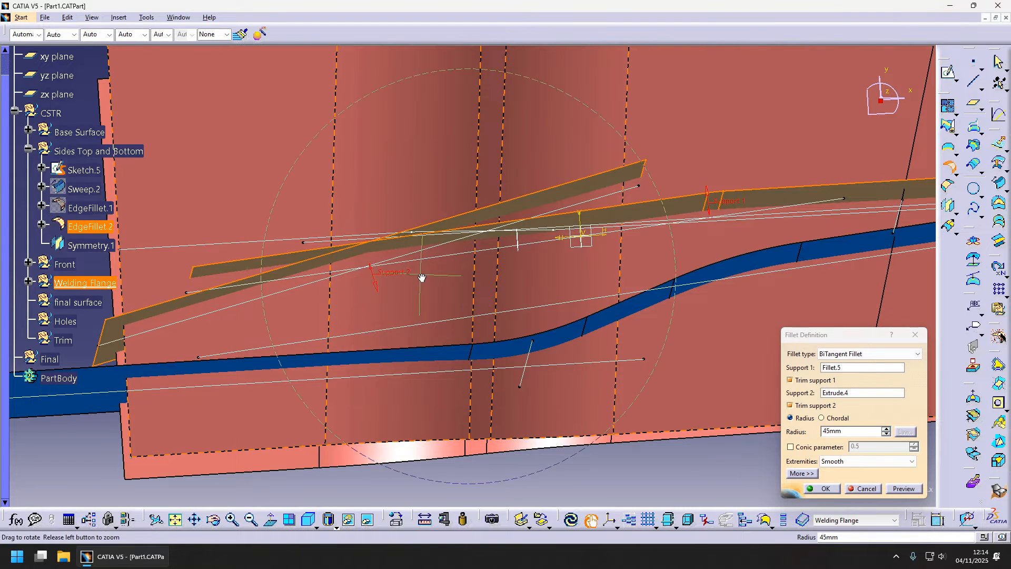
middle_click_drag(421, 276, 685, 200)
left_click(690, 196)
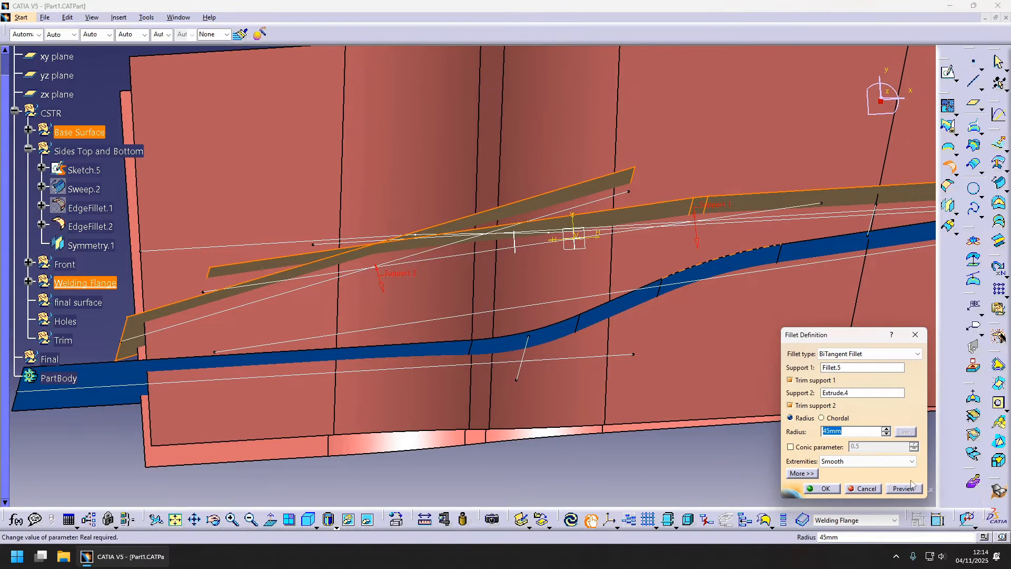
left_click(903, 487)
left_click(820, 488)
mouse_move(515, 290)
middle_mouse_down()
mouse_move(500, 308)
mouse_move(499, 298)
mouse_move(517, 294)
middle_mouse_up()
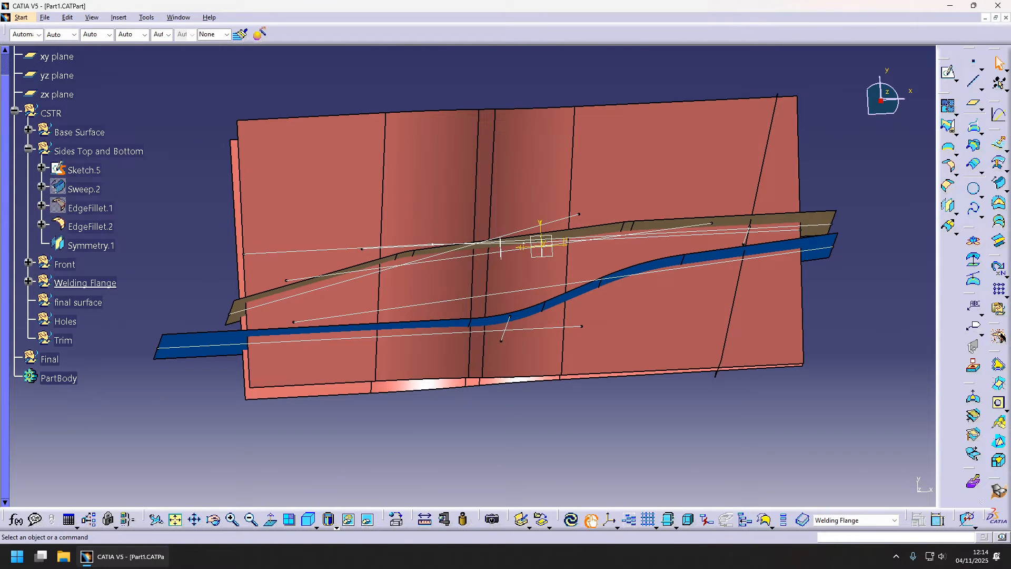
- Start a sketch on the xy plane and draw a circle about 131 mm in diameter, centred above the part and dipping across the flange lines
middle_click_drag(503, 293, 500, 295)
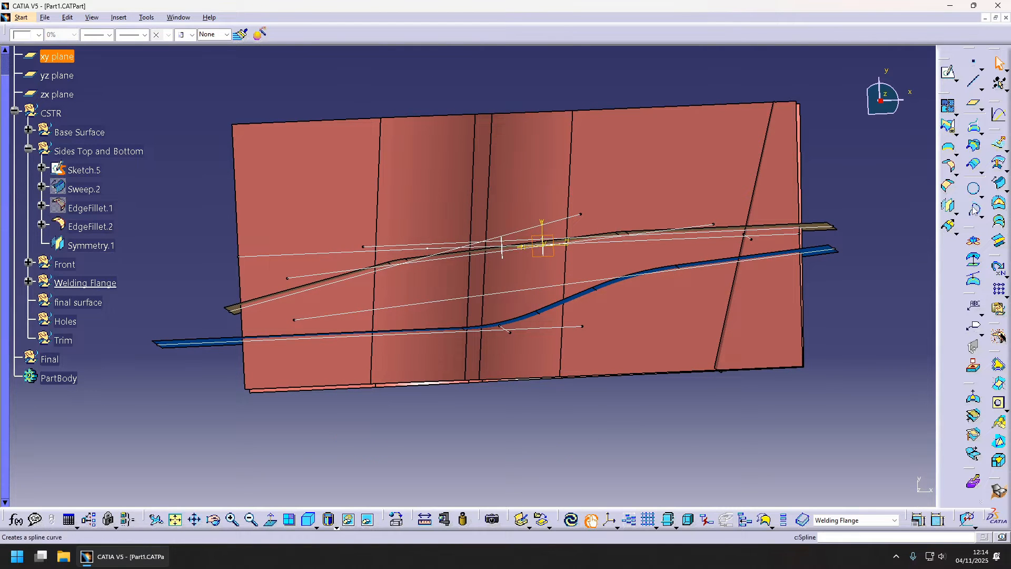
left_click(947, 72)
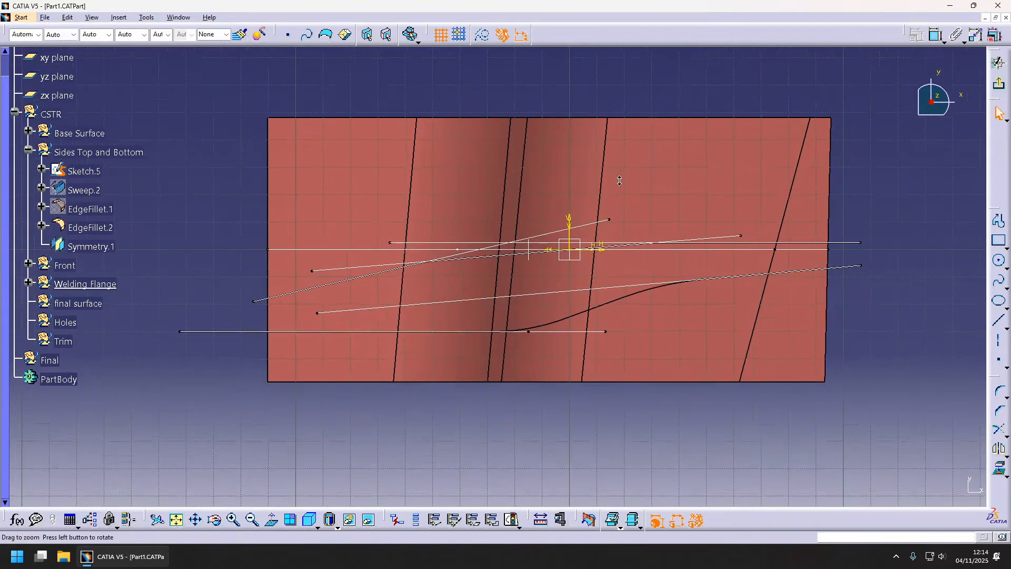
left_click(999, 262)
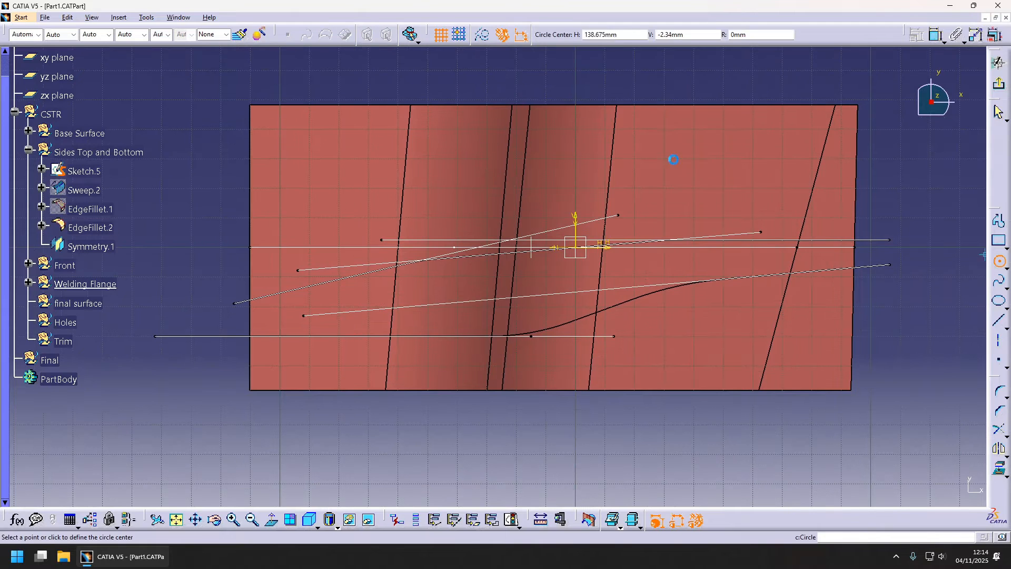
left_click(436, 80)
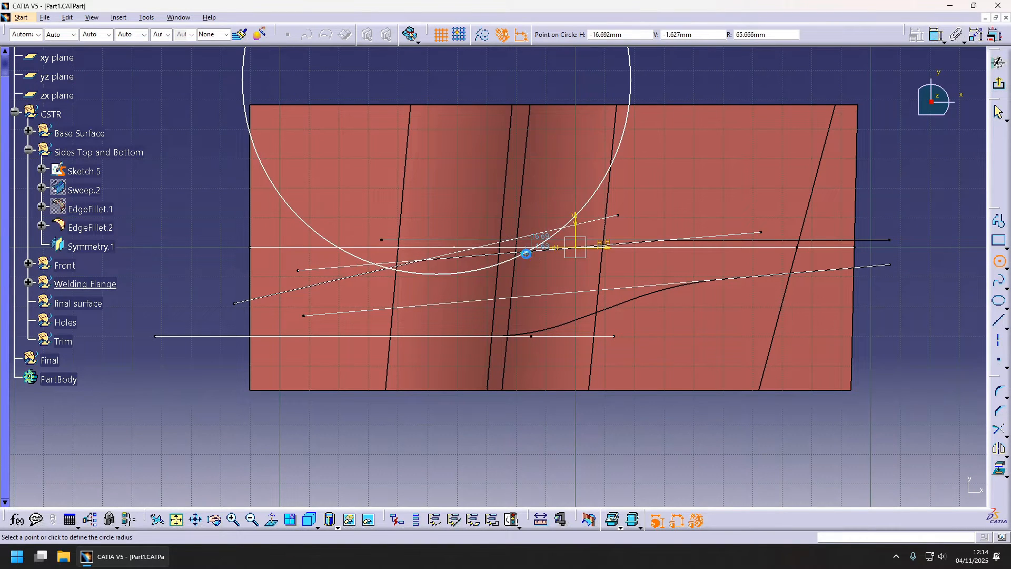
left_click(526, 253)
scroll(629, 175, "down", 1)
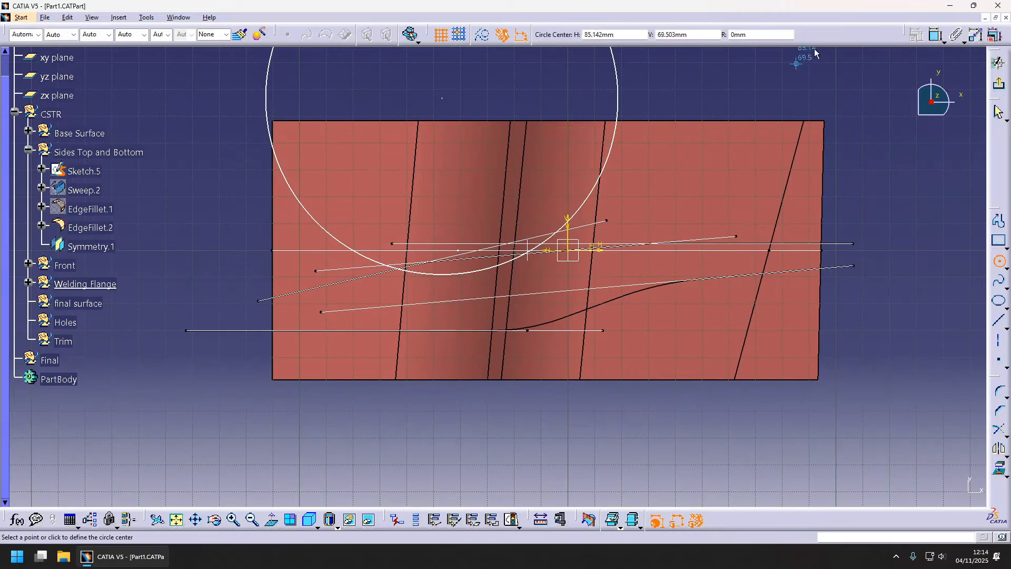
mouse_move(619, 182)
middle_mouse_down()
mouse_move(591, 221)
mouse_move(542, 253)
mouse_move(498, 245)
mouse_move(519, 271)
middle_mouse_up()
key("Escape")
- Set the circle's diameter to 350 mm and reposition it so its lower arc crosses the flange lines near the origin
left_click(931, 35)
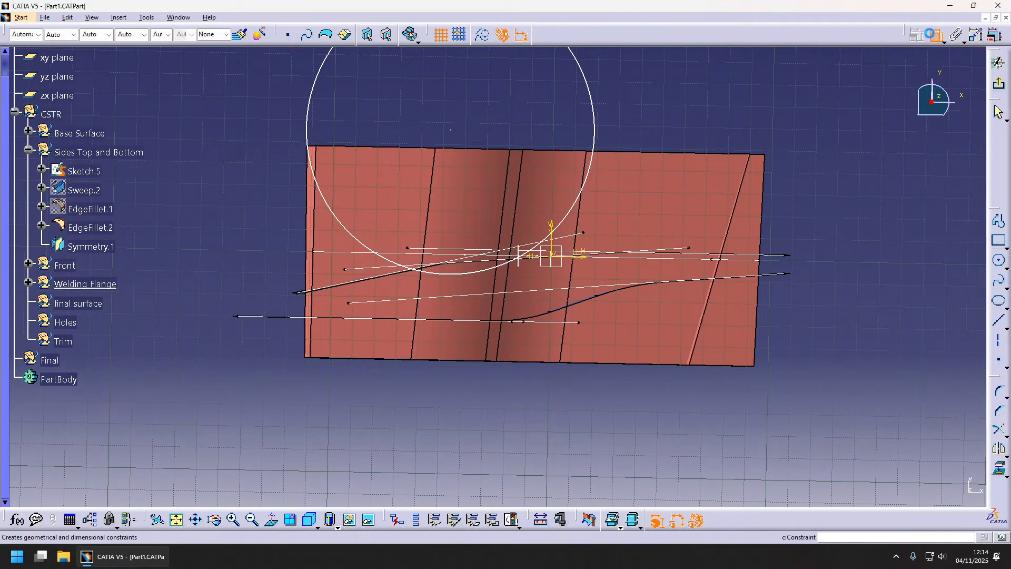
left_click(590, 92)
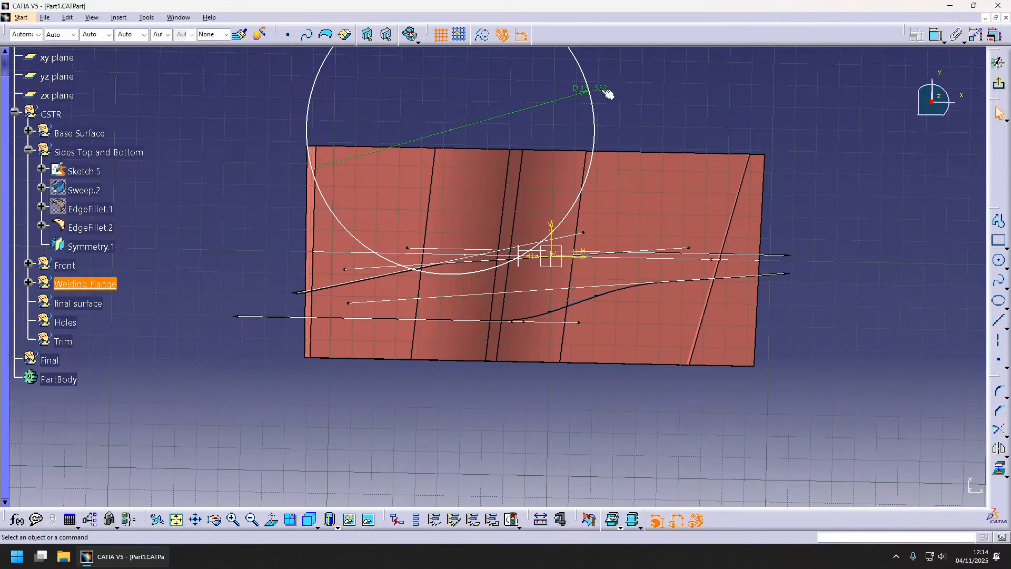
double_click(608, 88)
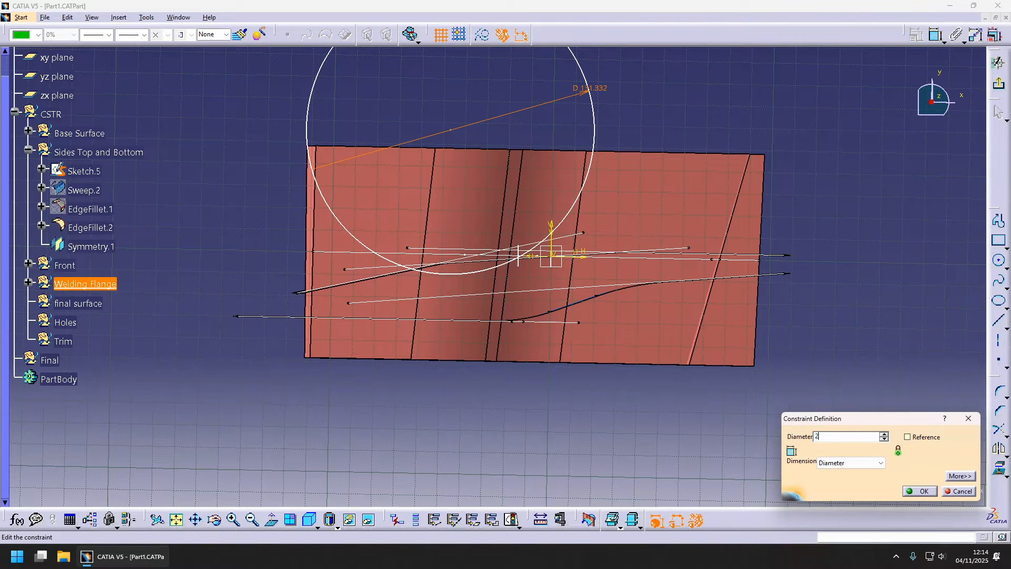
key("Return")
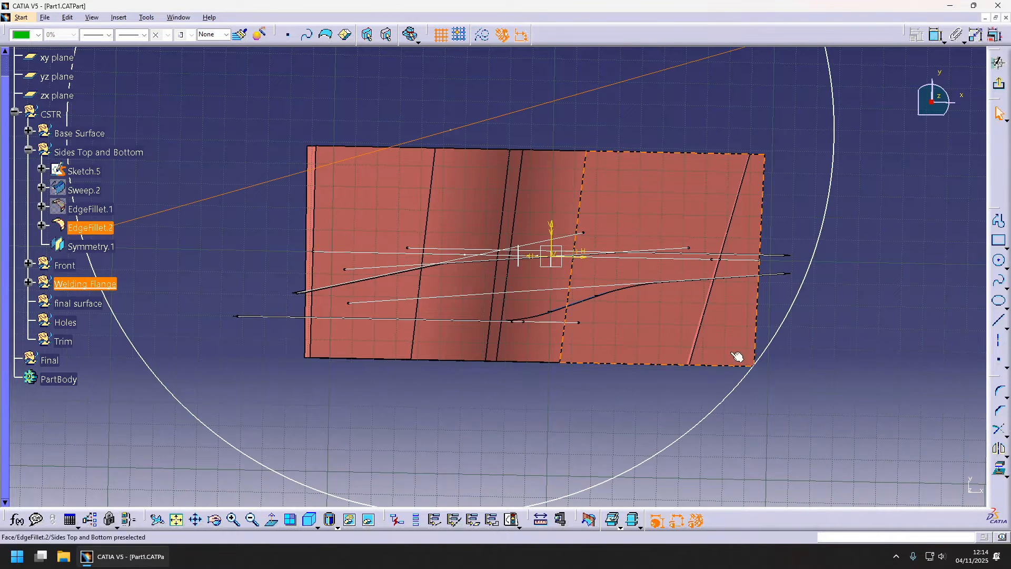
left_click(729, 385)
middle_click_drag(730, 384, 632, 430)
left_click_drag(571, 416, 543, 251)
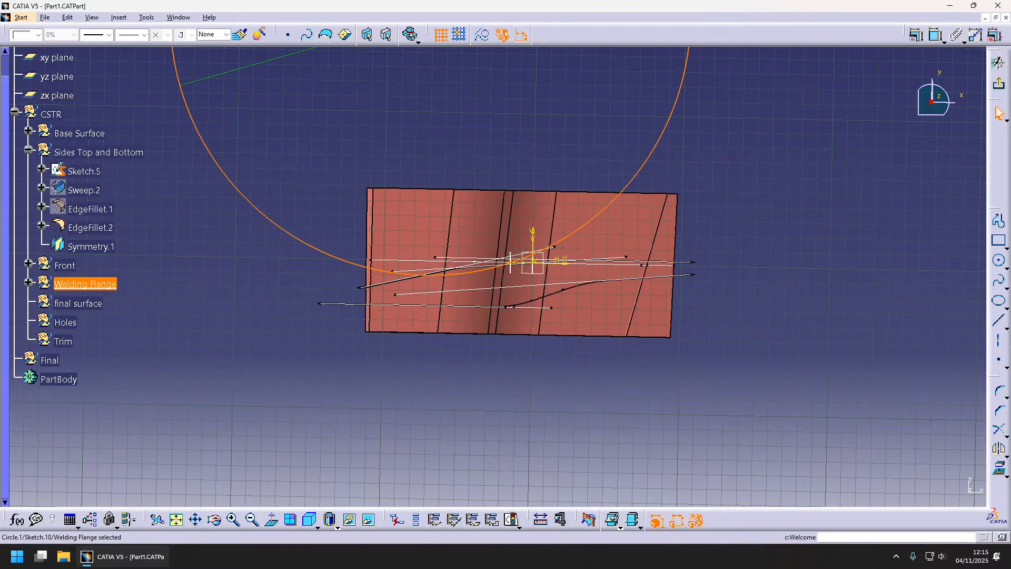
left_click(840, 153)
- Constrain the circle's centre at a horizontal distance of 70 mm from the vertical axis
left_click(932, 38)
middle_click_drag(608, 206, 609, 266)
double_click(504, 247)
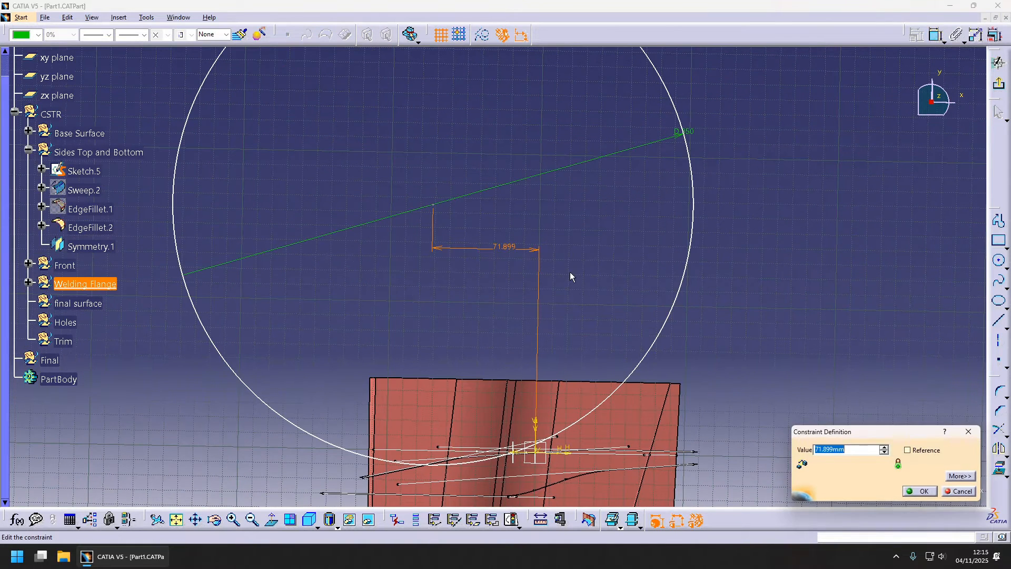
type("70")
key("Return")
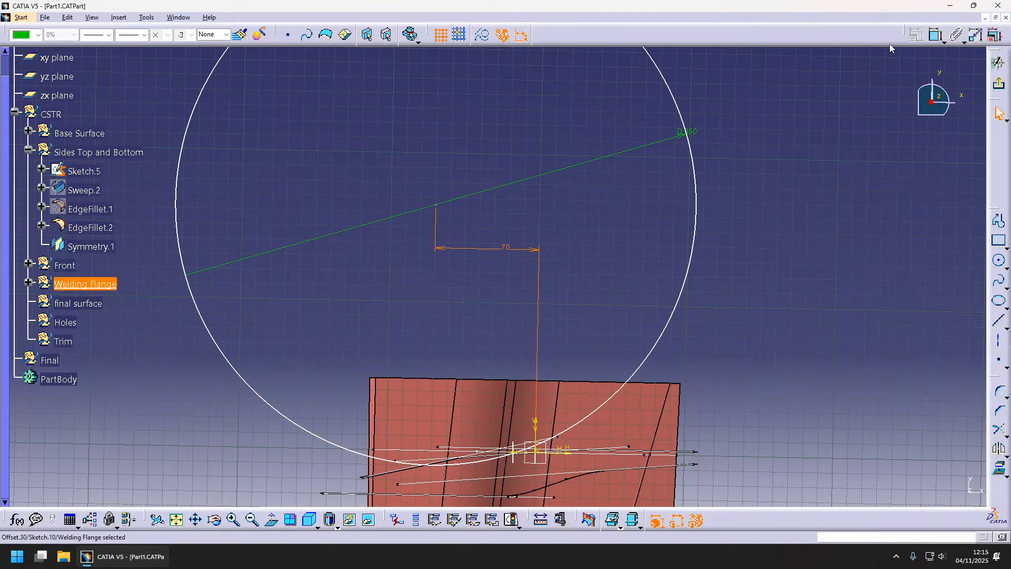
- Constrain the circle's centre at 165 mm above the horizontal axis and exit the sketch
left_click(935, 35)
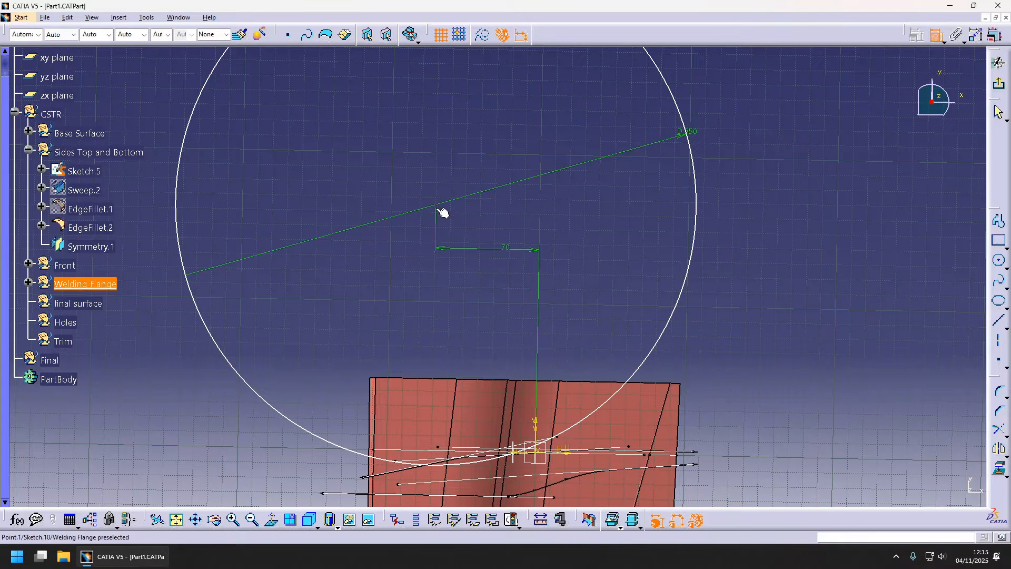
left_click(437, 209)
middle_click_drag(559, 450, 545, 340)
left_click(553, 343)
left_click(576, 217)
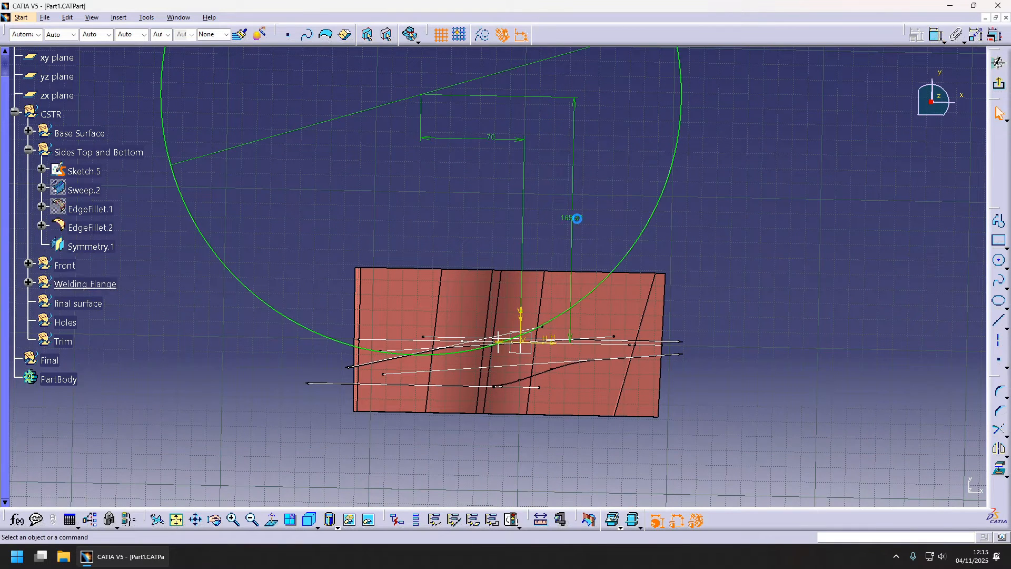
double_click(577, 218)
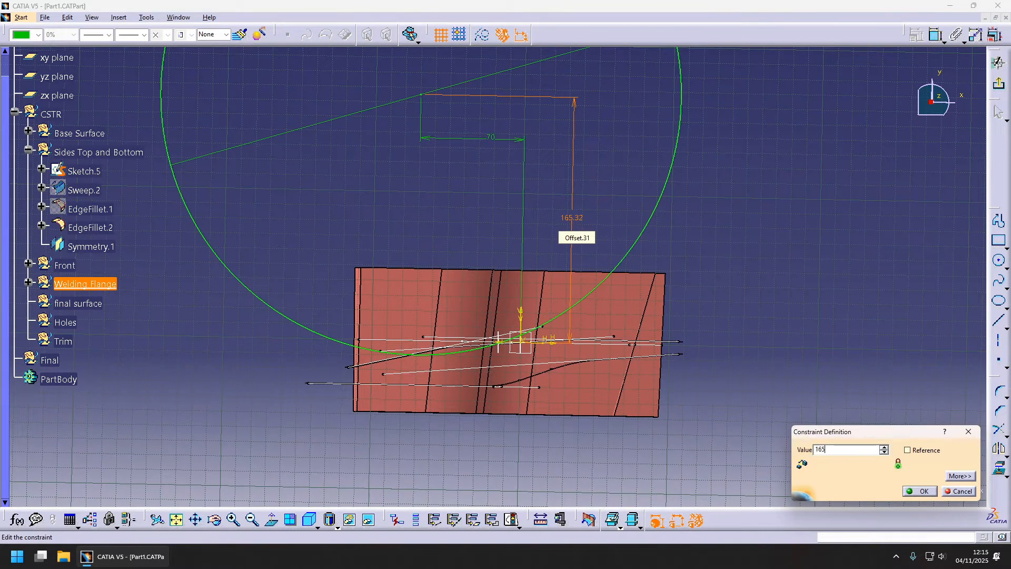
key("Return")
key("ctrl+q")
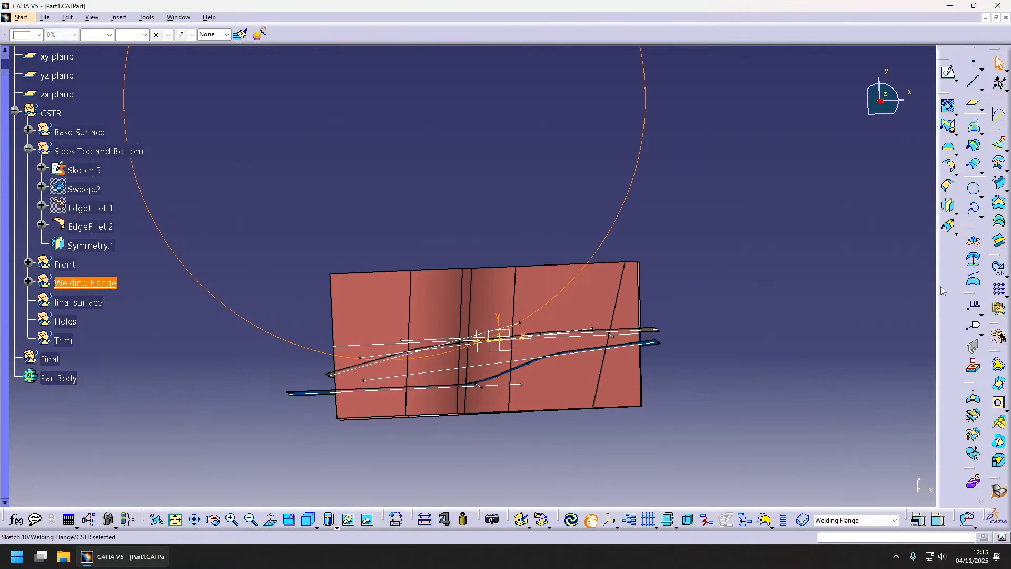
- Extrude the circle sketch along its normal with limits of 97 mm and 76 mm
left_click(999, 143)
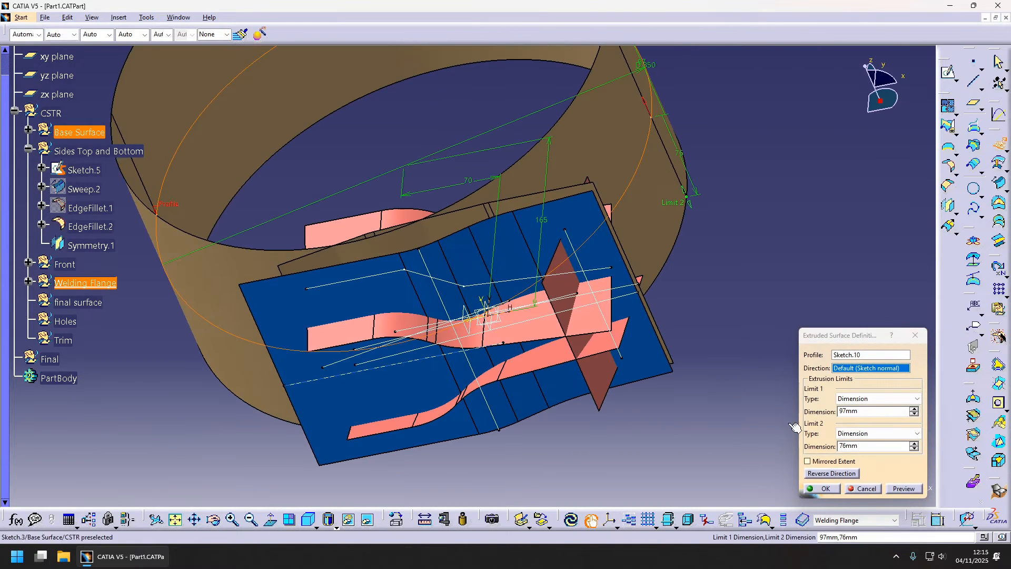
left_click(821, 488)
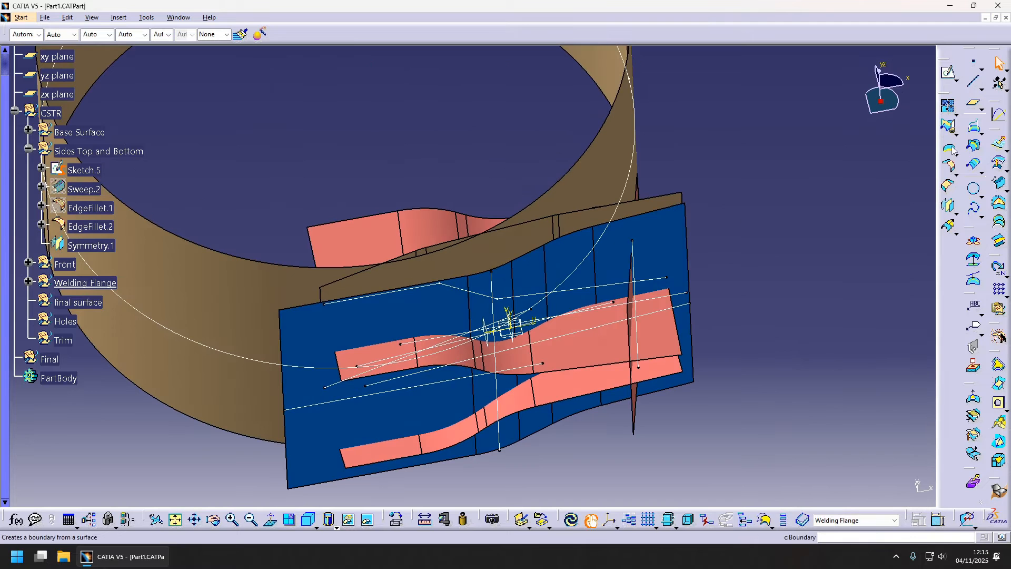
- Create a 45 mm BiTangent Fillet between the welding flange surface and the extruded circle, trimming both supports with smooth extremities
left_click(951, 168)
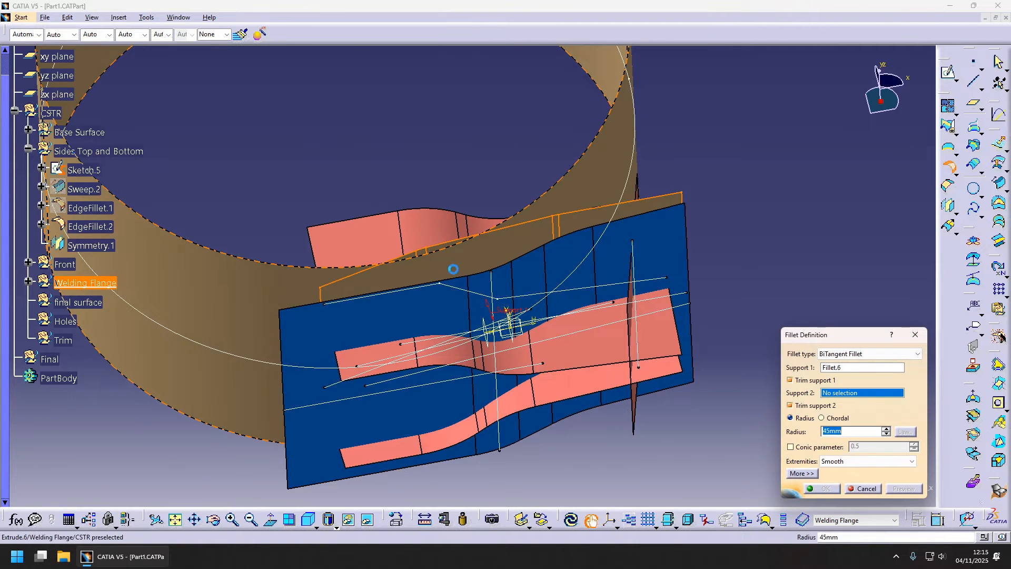
middle_click_drag(446, 268, 498, 320)
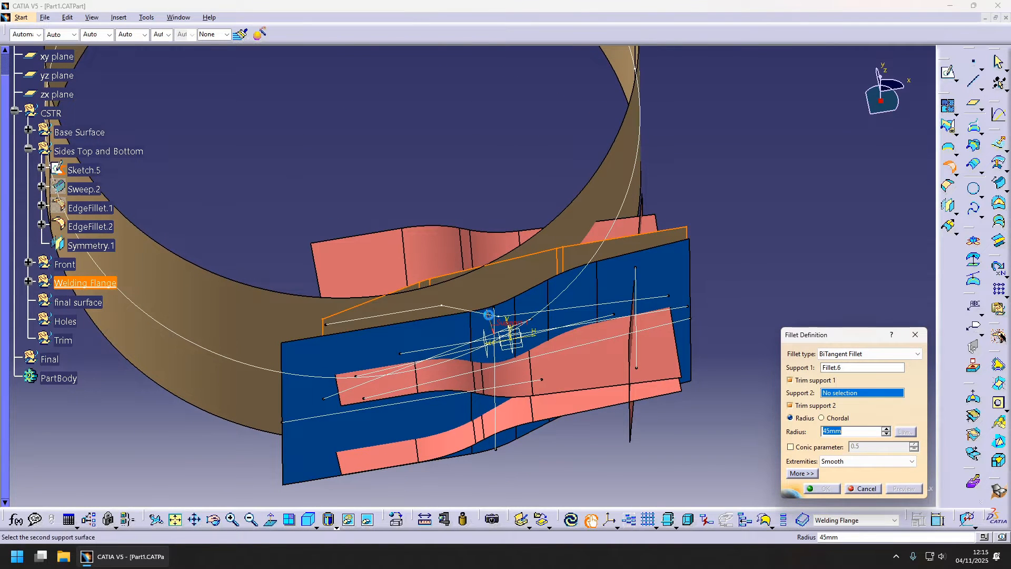
left_click(473, 291)
middle_click_drag(462, 227, 480, 205, "ctrl")
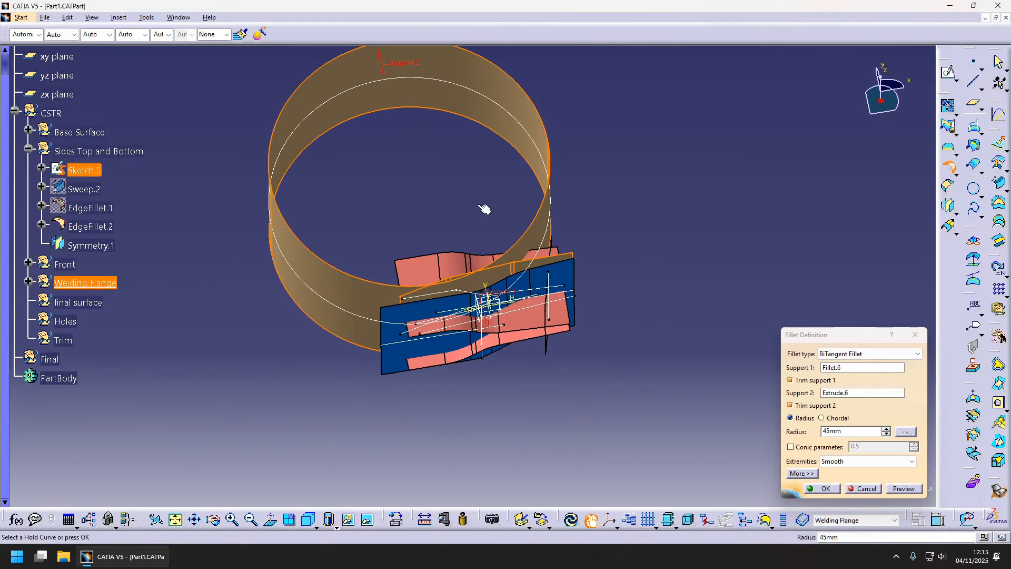
left_click(904, 489)
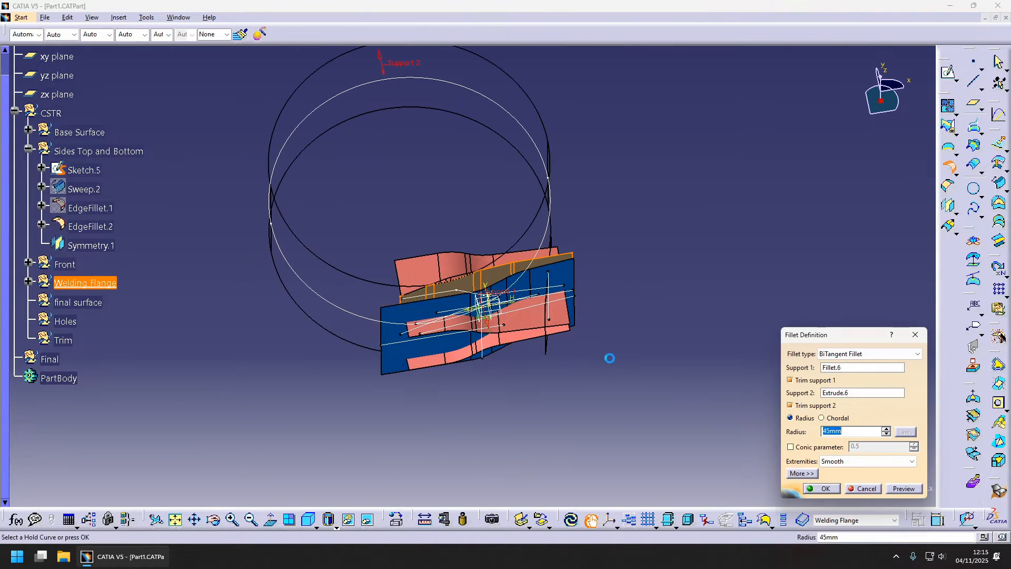
middle_click_drag(491, 332, 491, 295)
left_click(821, 488)
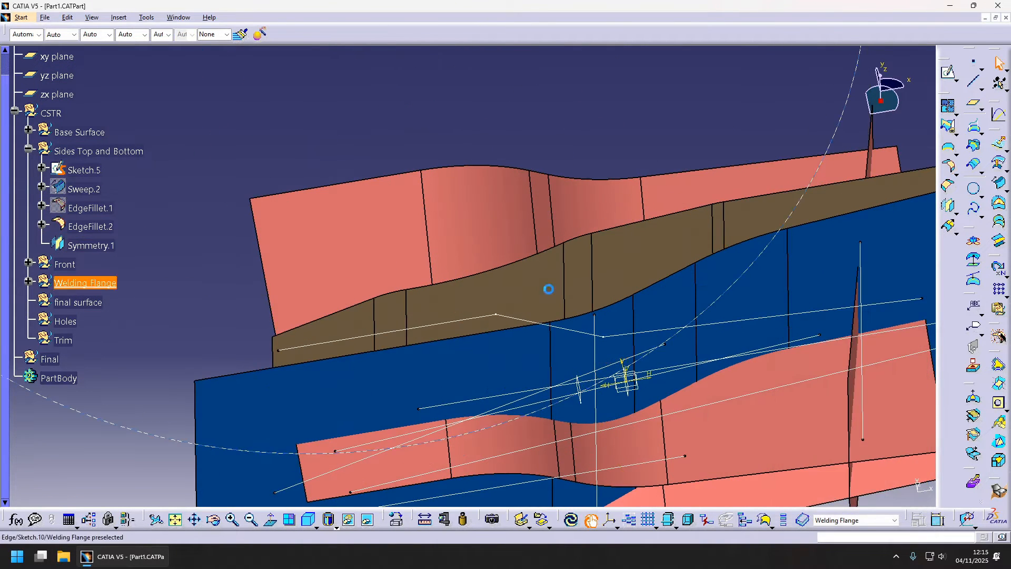
- Make the final surface geometrical set the active work object
middle_click_drag(462, 401, 530, 345)
middle_click_drag(508, 265, 505, 232)
left_click(78, 302)
middle_click_drag(558, 316, 574, 324)
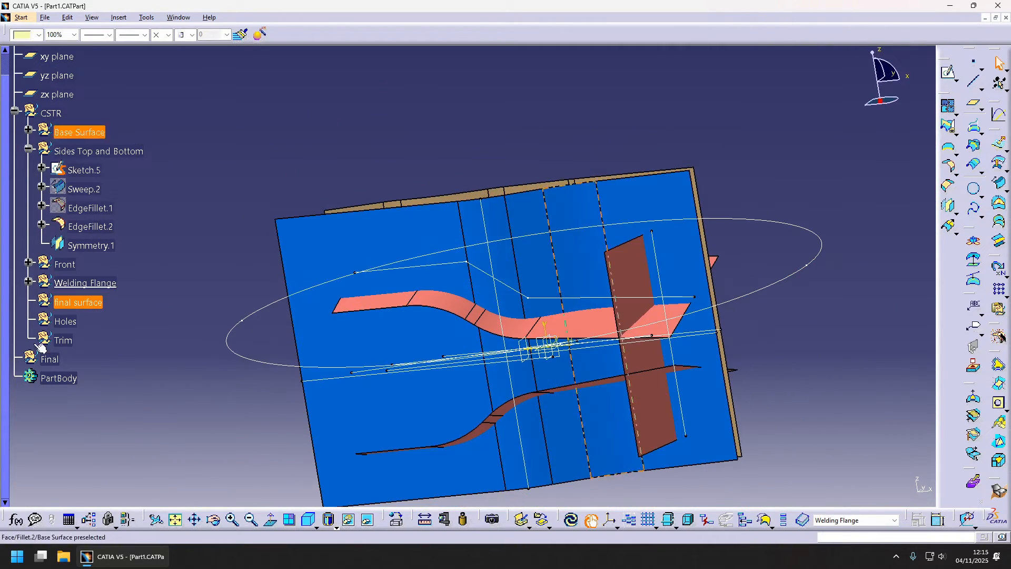
middle_click_drag(532, 377, 492, 348)
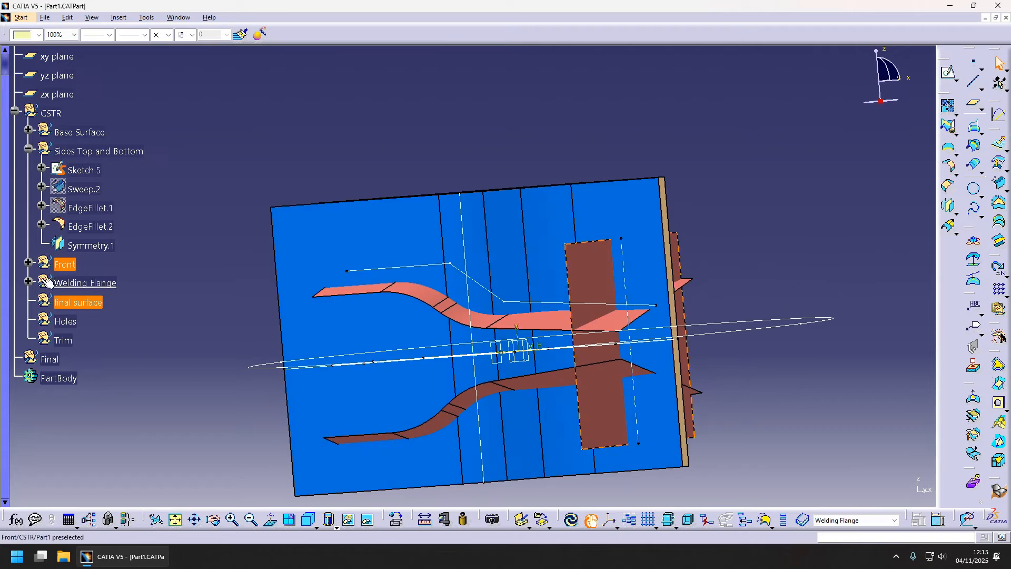
right_click(90, 304)
left_click(153, 377)
- Examine which surfaces belong to the Base Surface and Sides Top and Bottom sets, including the edge fillet and the symmetry
middle_click_drag(387, 311, 452, 314)
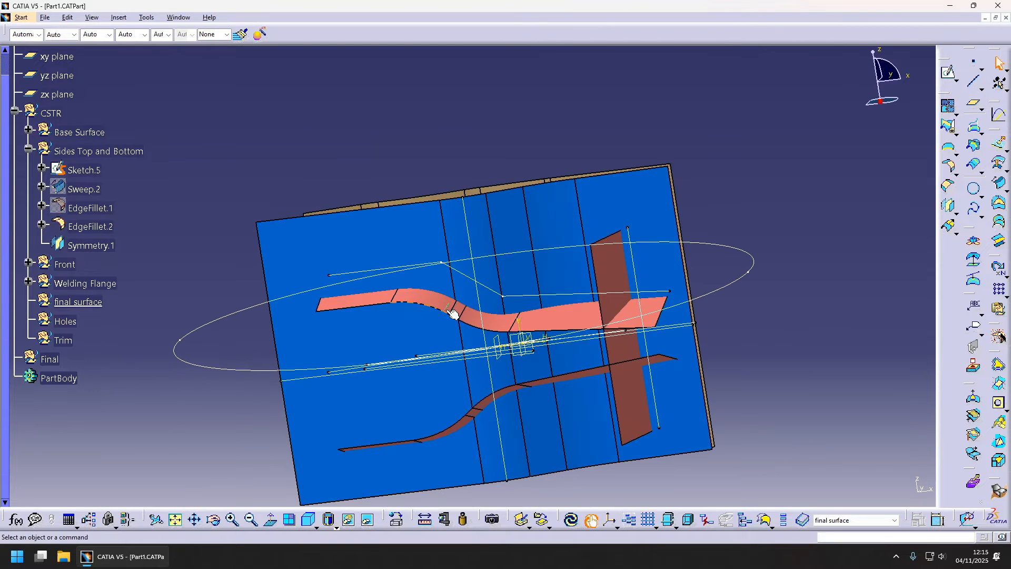
middle_click_drag(507, 286, 508, 286)
left_click(88, 153)
left_click(85, 133)
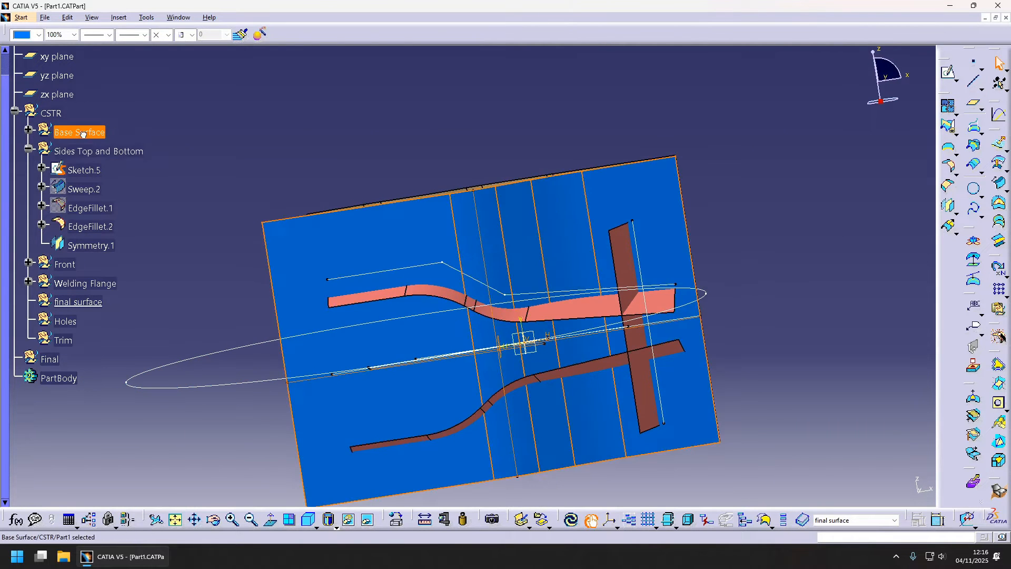
left_click(88, 150)
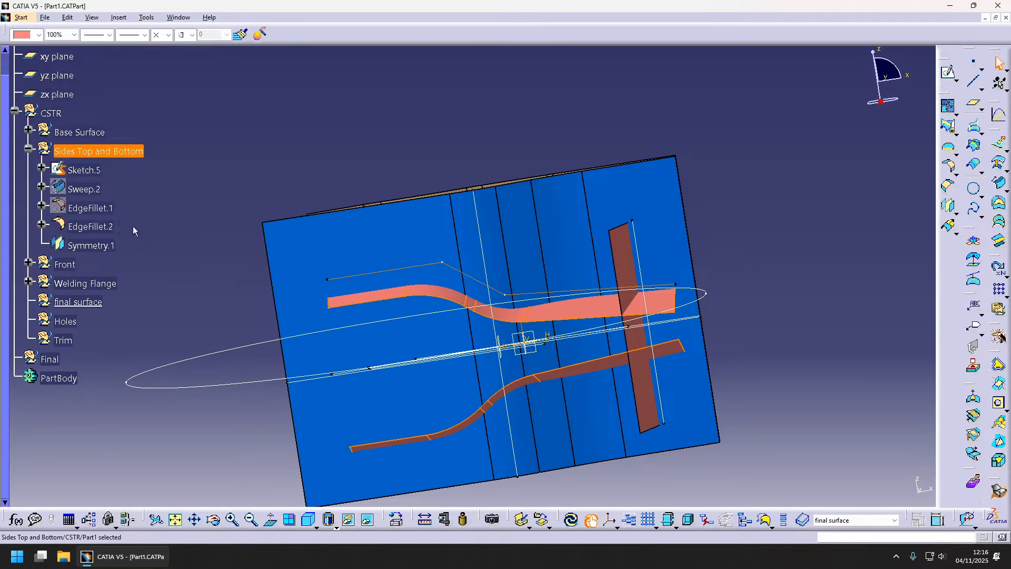
left_click(101, 259)
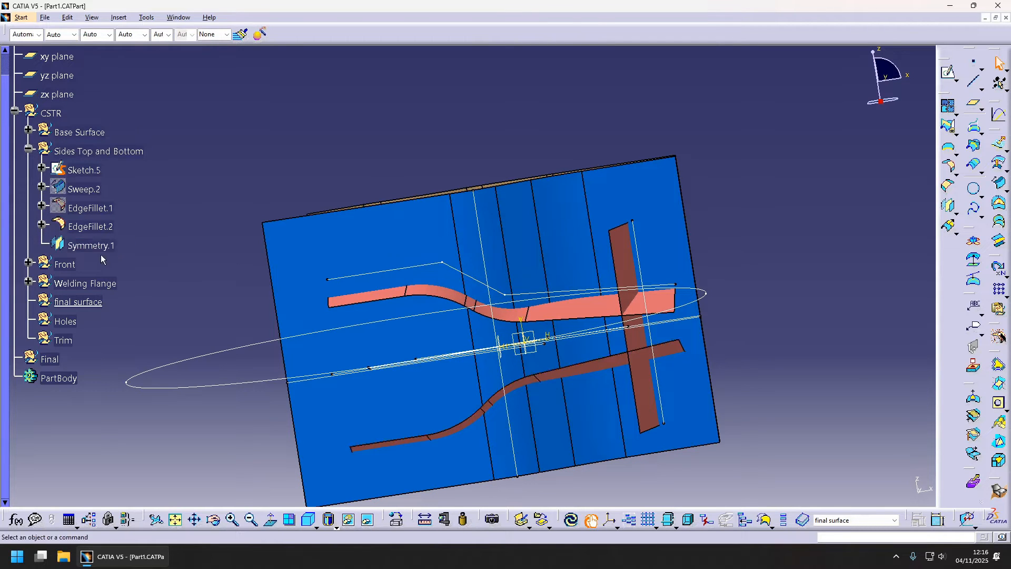
left_click(98, 225)
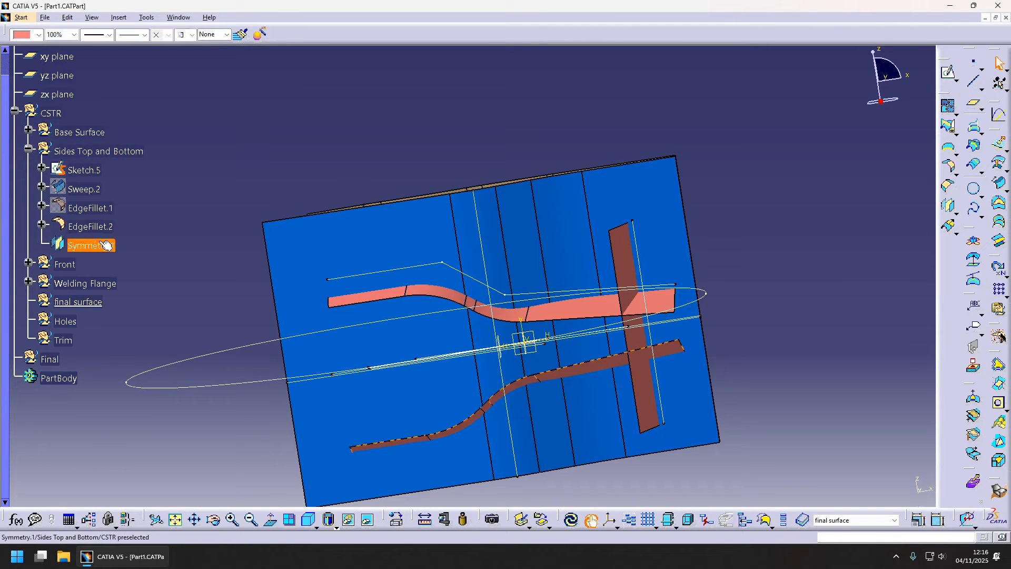
left_click(83, 302)
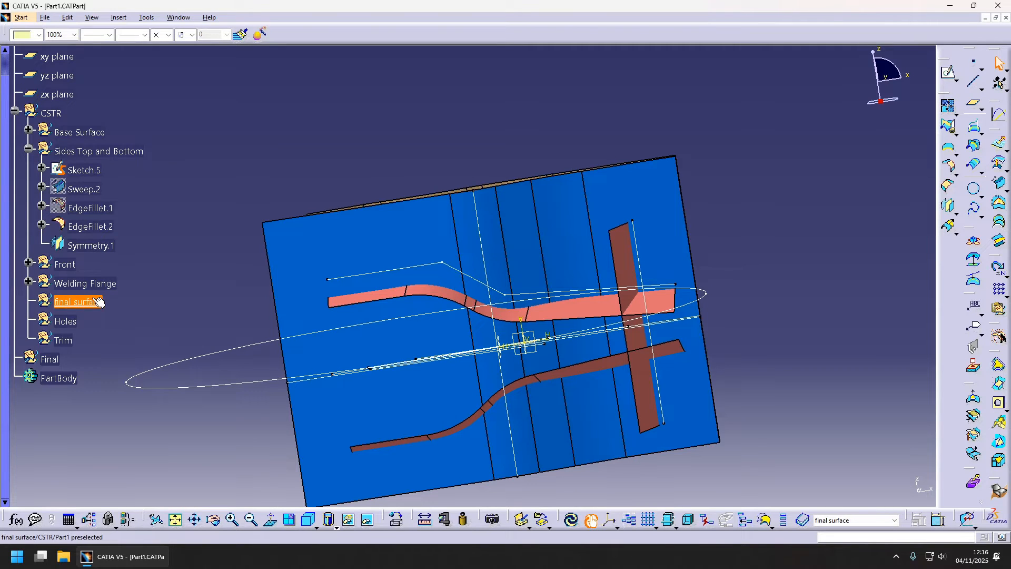
left_click(98, 245)
left_click(77, 301)
middle_click_drag(407, 324, 470, 325)
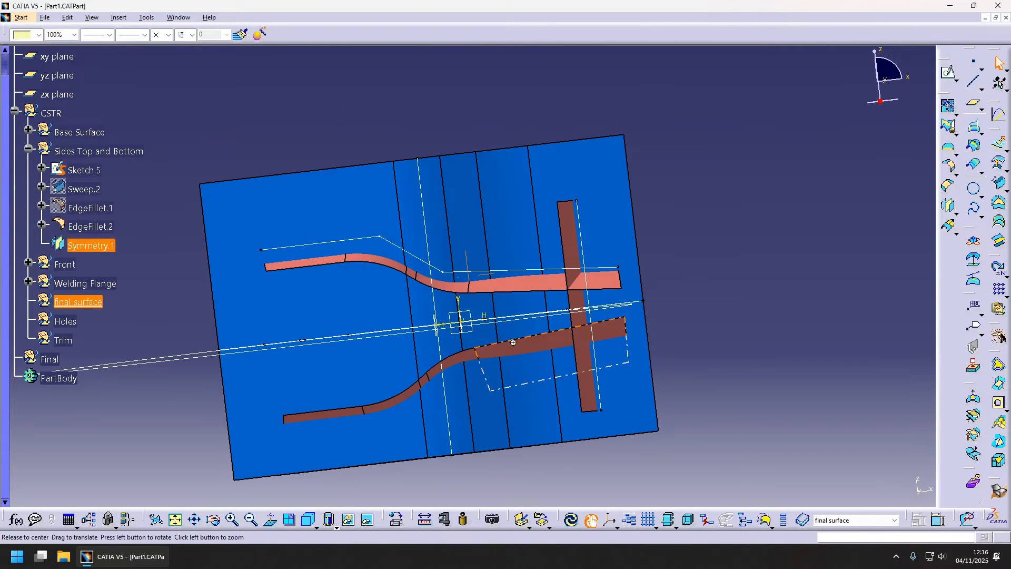
middle_click_drag(368, 334, 372, 355)
middle_click_drag(582, 338, 627, 333)
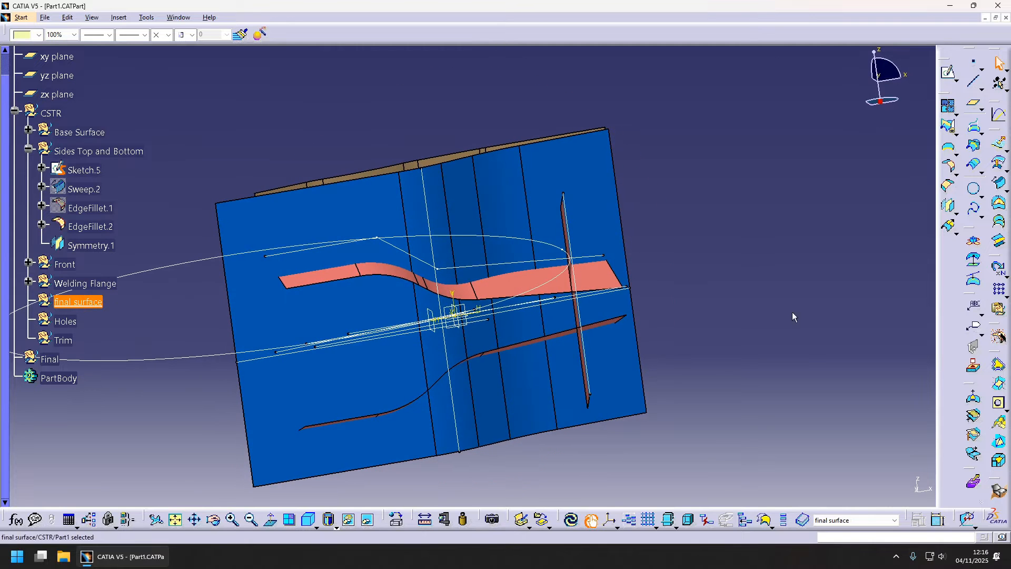
- Create a BiTangent fillet of radius 6 mm between Fillet.2 in Base Surface and EdgeFillet.2, trimming both supports
left_click(792, 316)
middle_click_drag(483, 361, 390, 298)
middle_click_drag(605, 308, 532, 337)
left_click(464, 353)
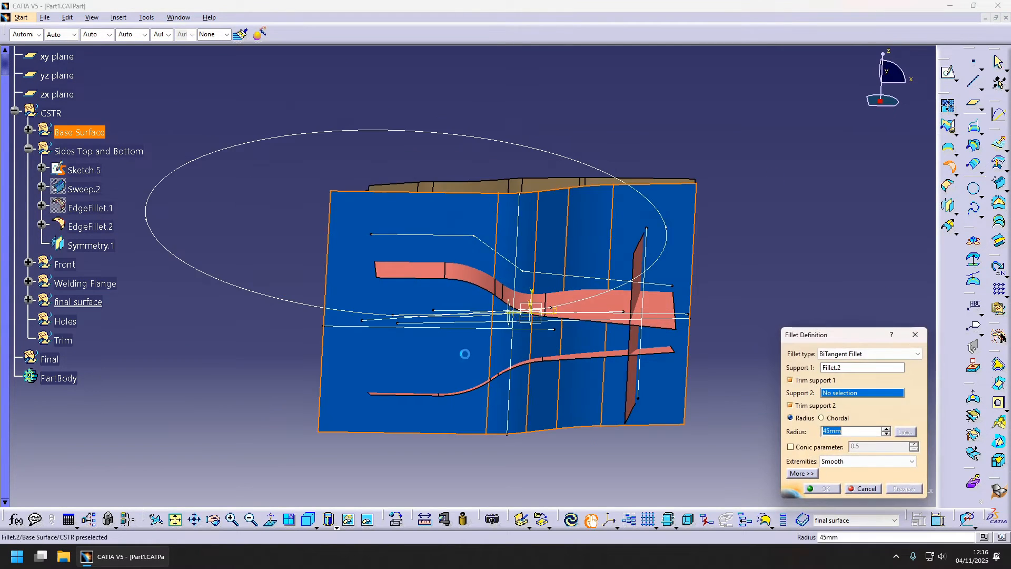
middle_click_drag(465, 353, 585, 295)
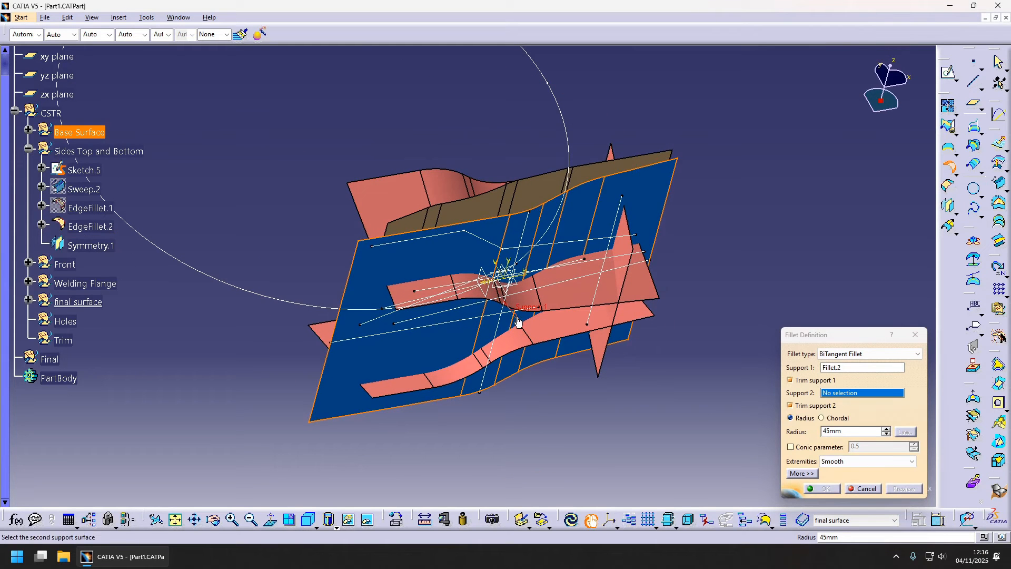
left_click(565, 290)
middle_click_drag(565, 291, 735, 380)
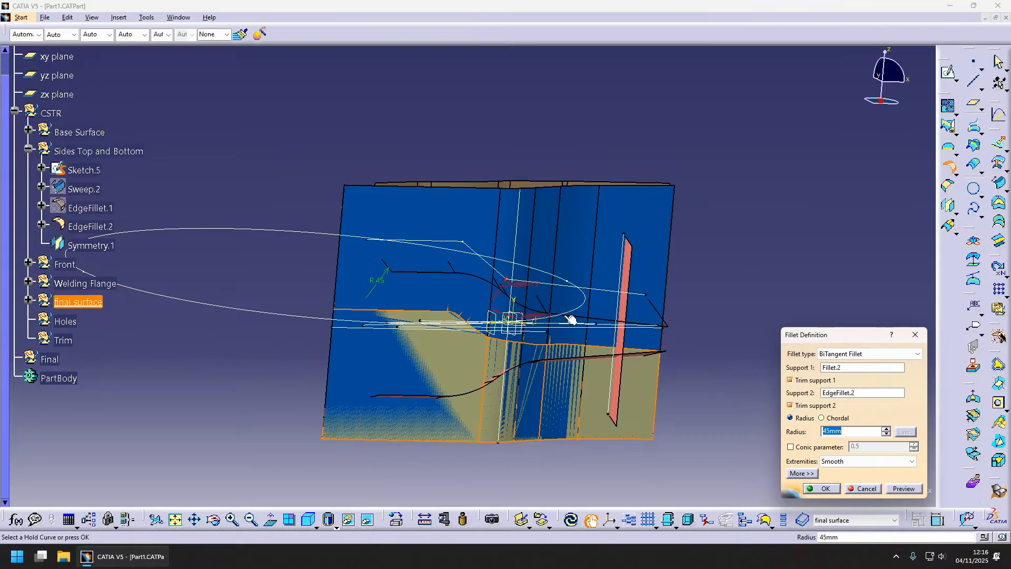
middle_click_drag(570, 318, 632, 342)
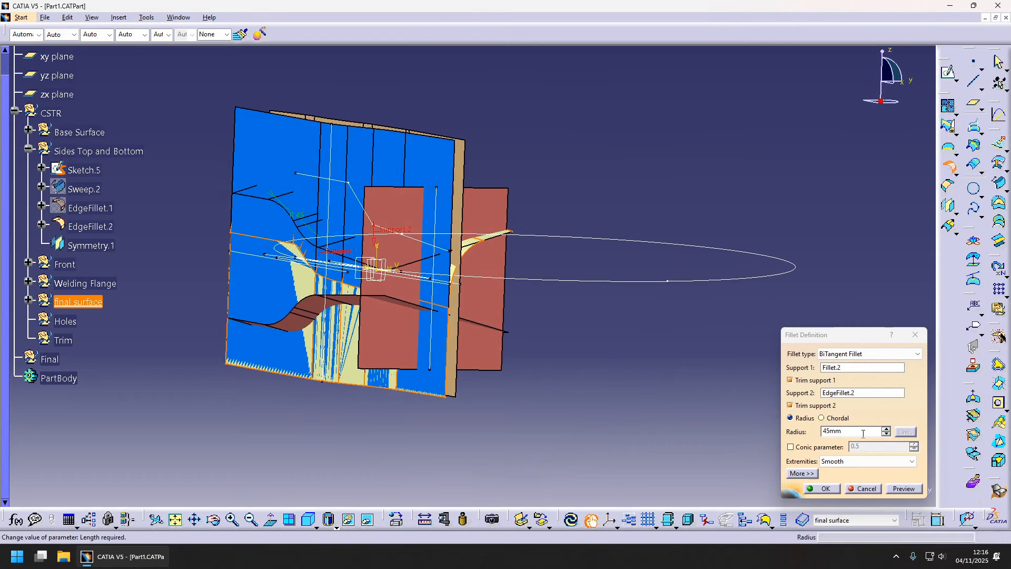
key("Return")
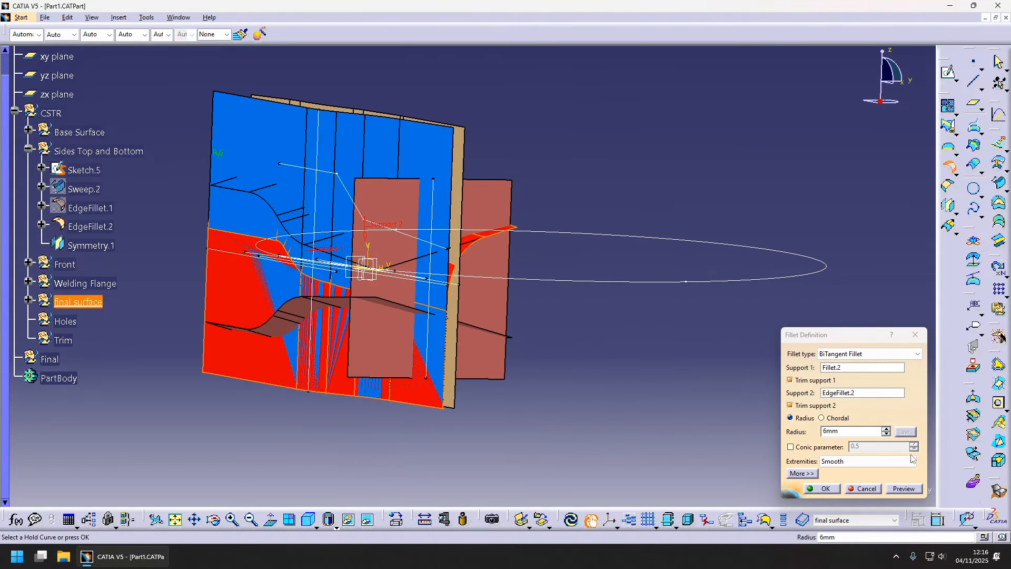
middle_click_drag(537, 284, 611, 337)
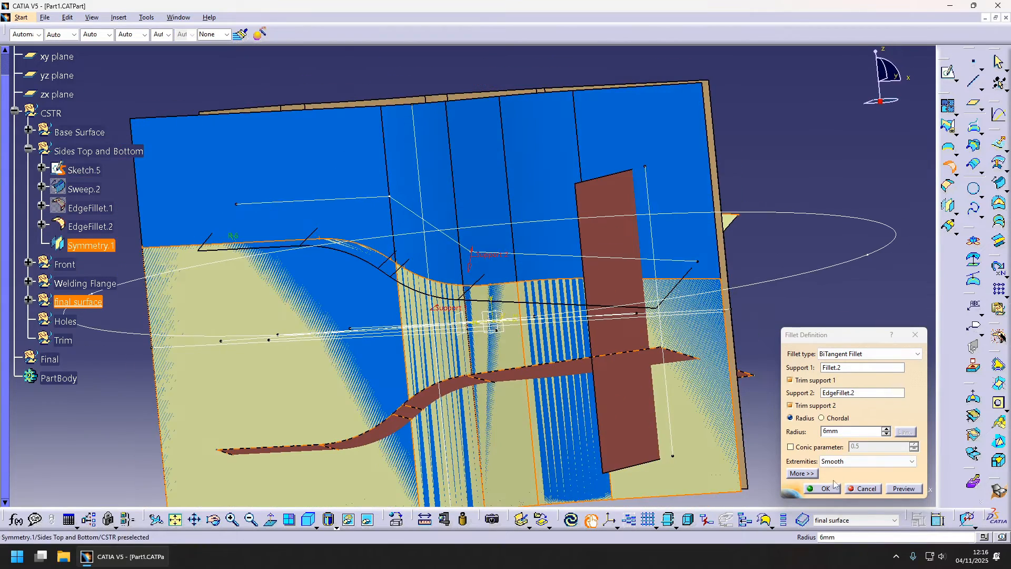
left_click(821, 489)
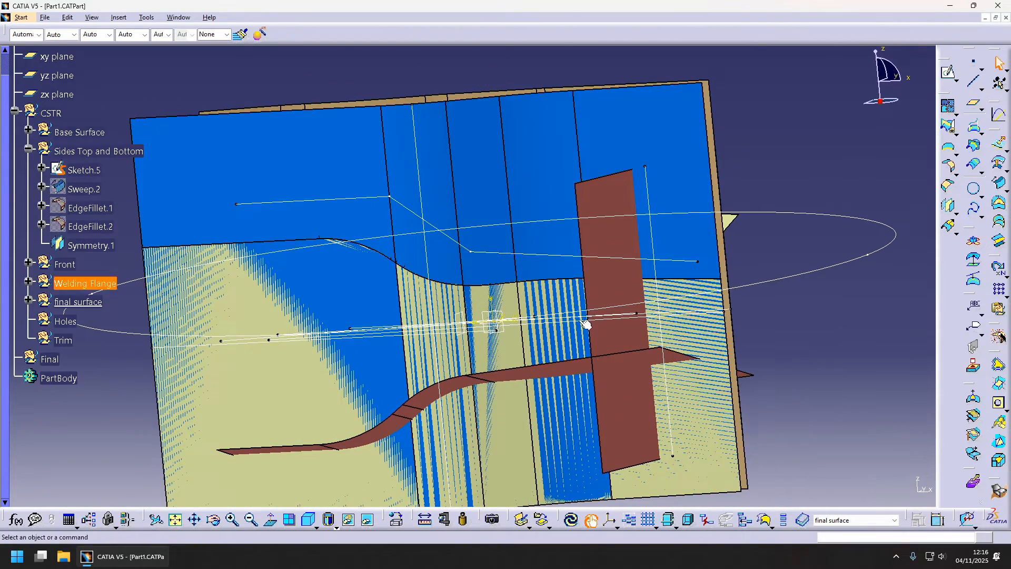
- Create a 6 mm BiTangent fillet between Fillet.8 and the mirrored side surface Symmetry.1, trimming both supports
left_click(949, 167)
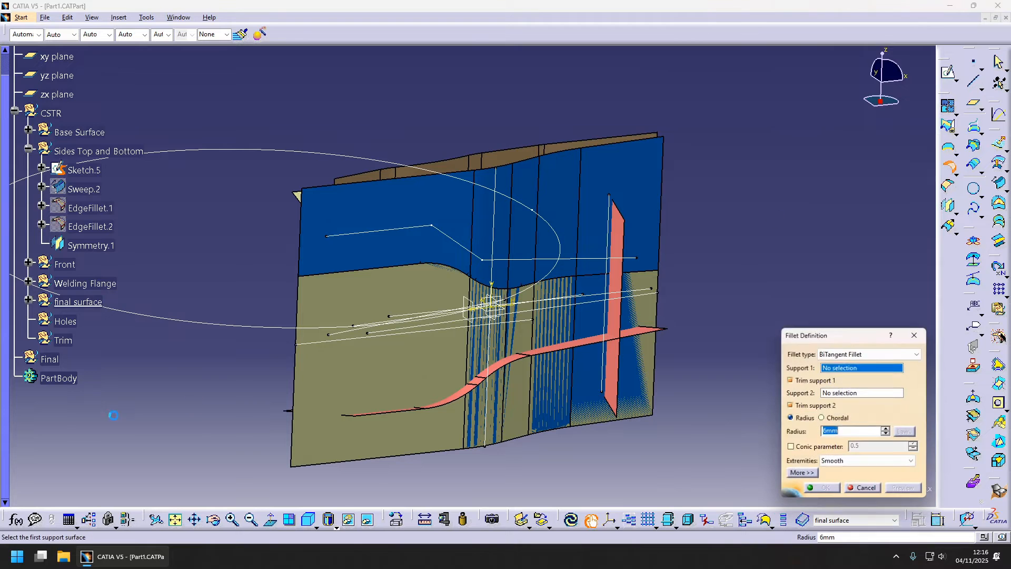
left_click(29, 301)
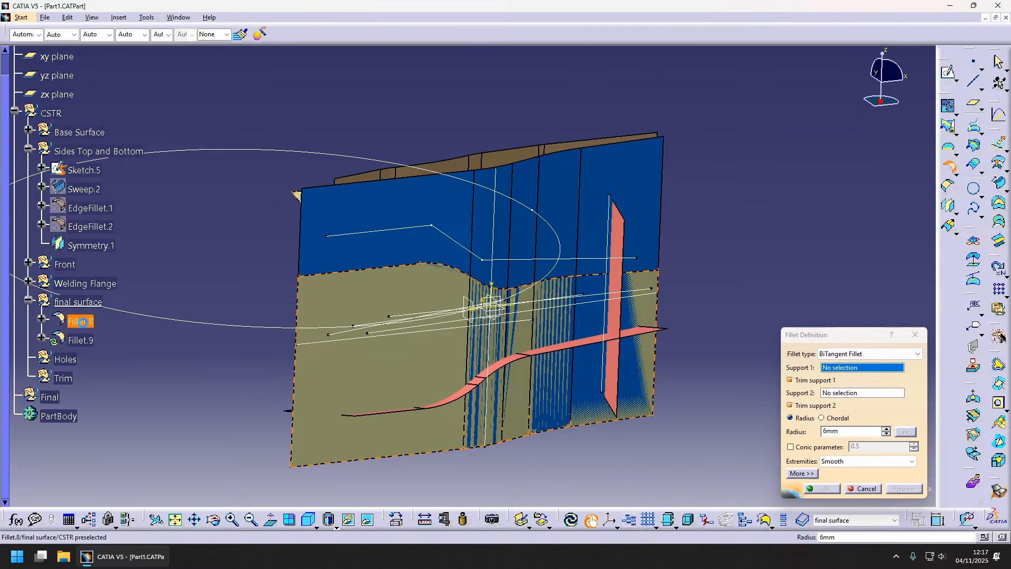
left_click(83, 322)
middle_click_drag(421, 264, 506, 337)
left_click(513, 352)
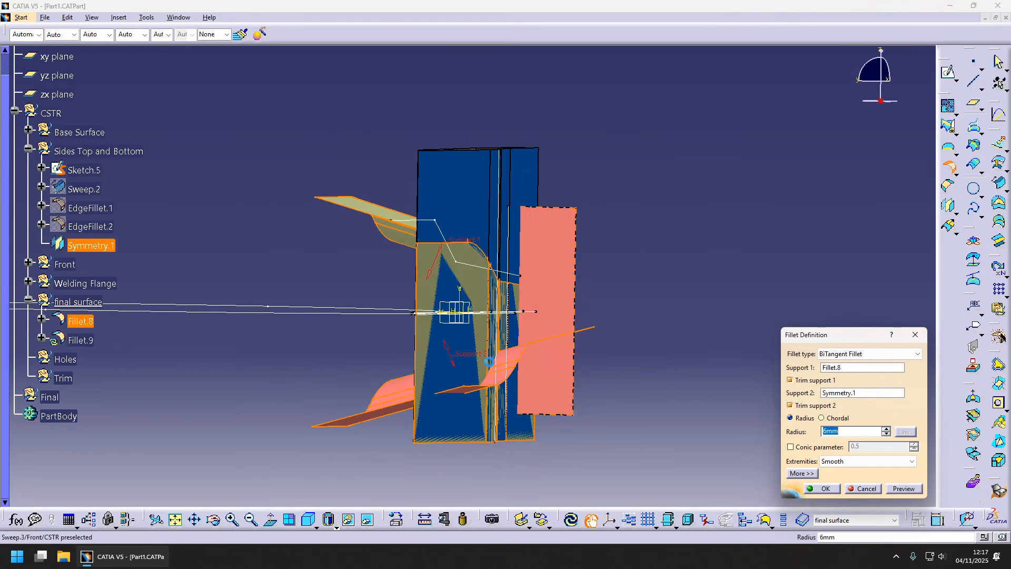
left_click(889, 488)
left_click(818, 494)
middle_click_drag(492, 243, 758, 369)
- Create a 6 mm BiTangent fillet between Fillet.9 and the front surface Sweep.3, trimming both supports
left_click(947, 164)
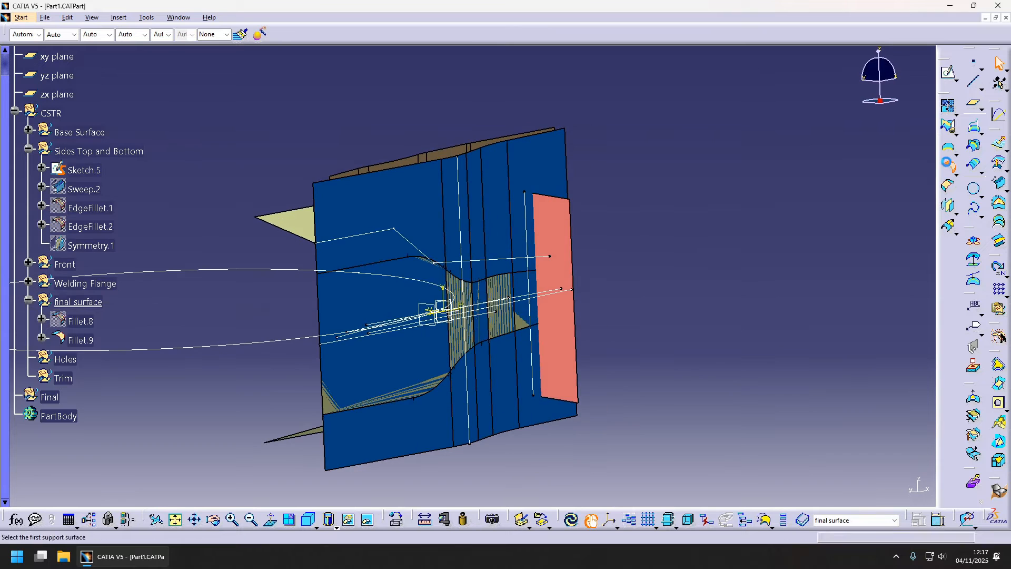
left_click(88, 343)
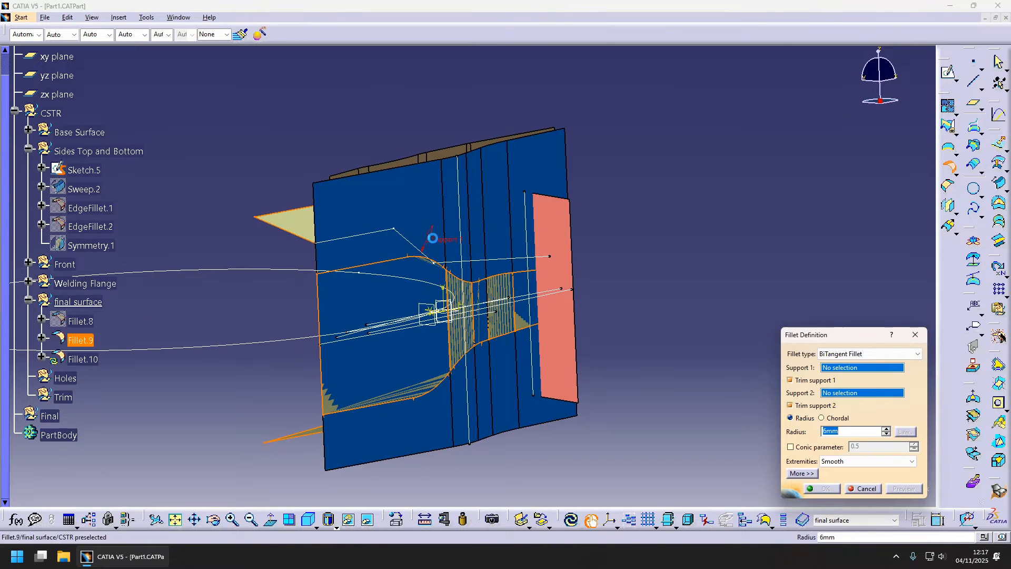
left_click(565, 234)
middle_click_drag(565, 233, 527, 427)
left_click(903, 488)
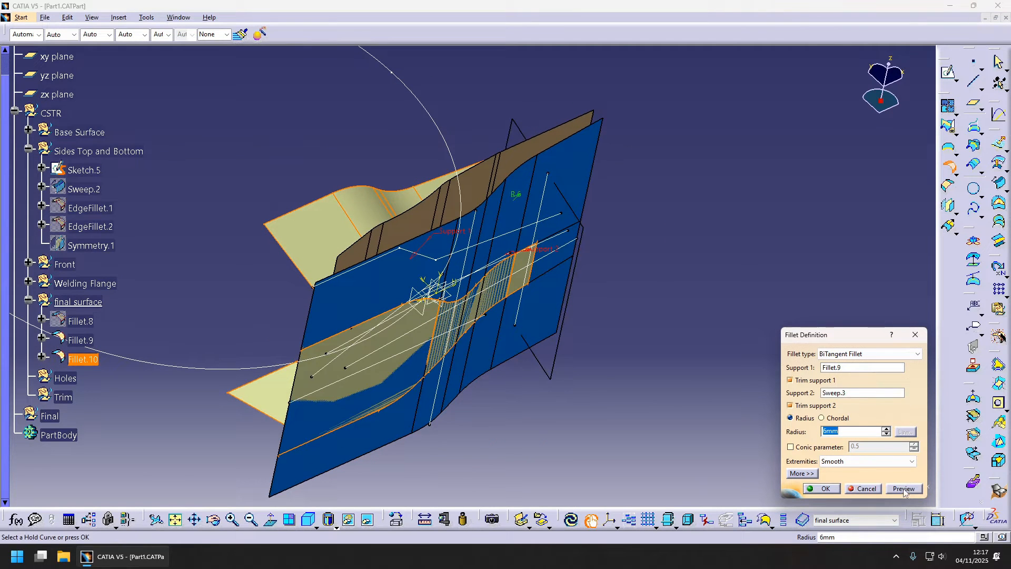
left_click(824, 489)
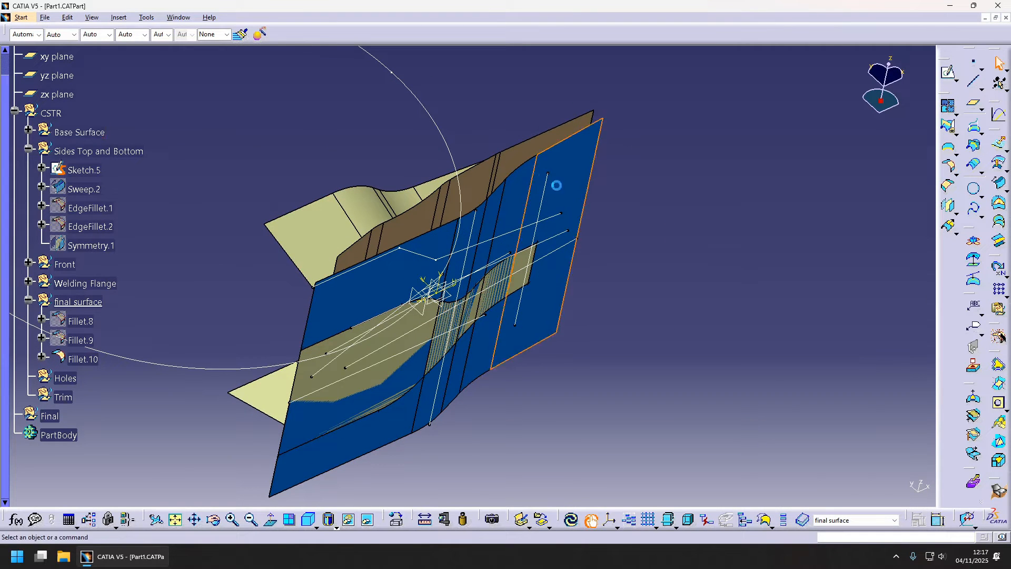
- Hide the blue surface Fillet.3 in the Base Surface set
left_click(82, 132)
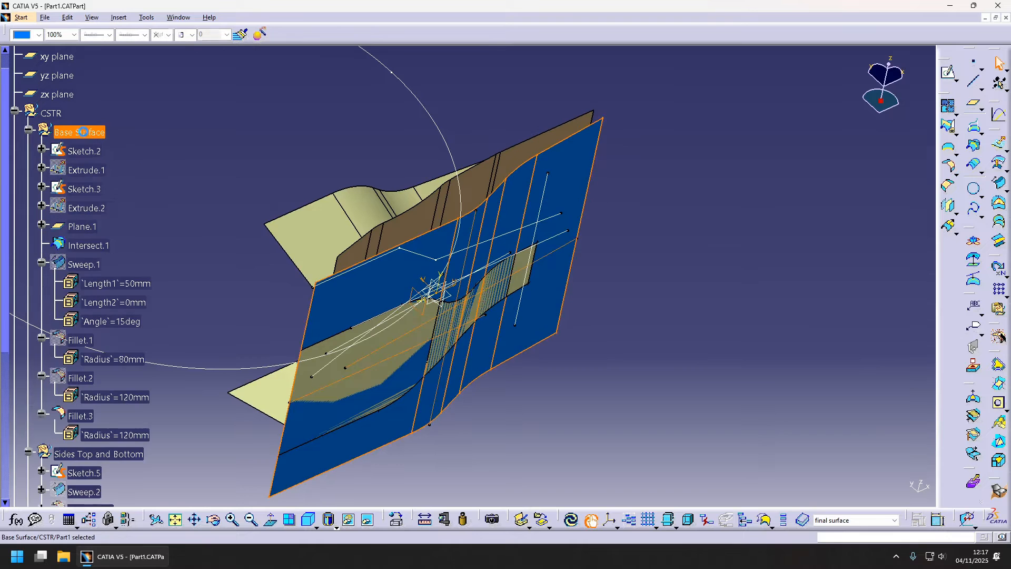
left_click(89, 247)
left_click(582, 201)
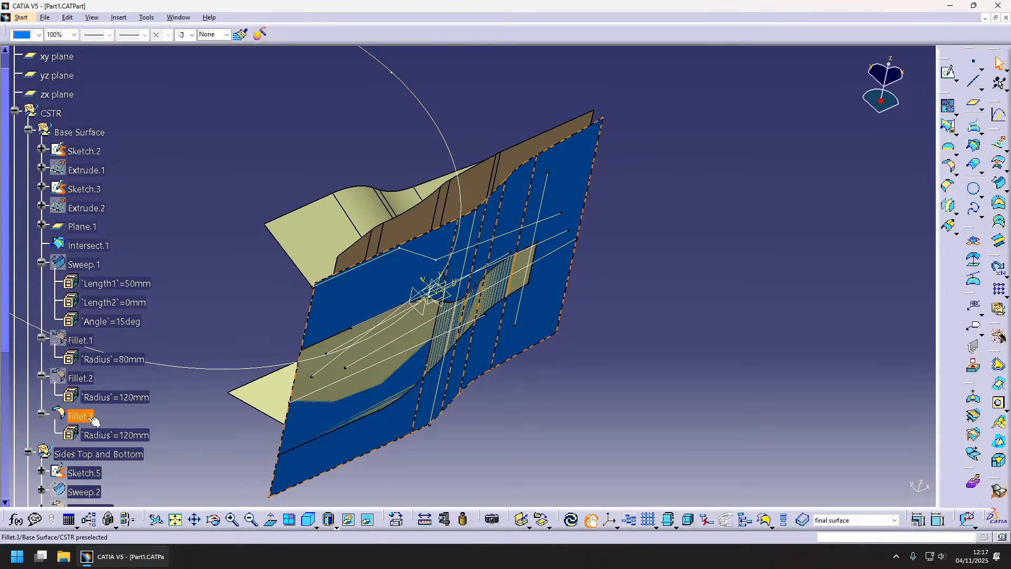
left_click(520, 402)
middle_click_drag(520, 402, 542, 318)
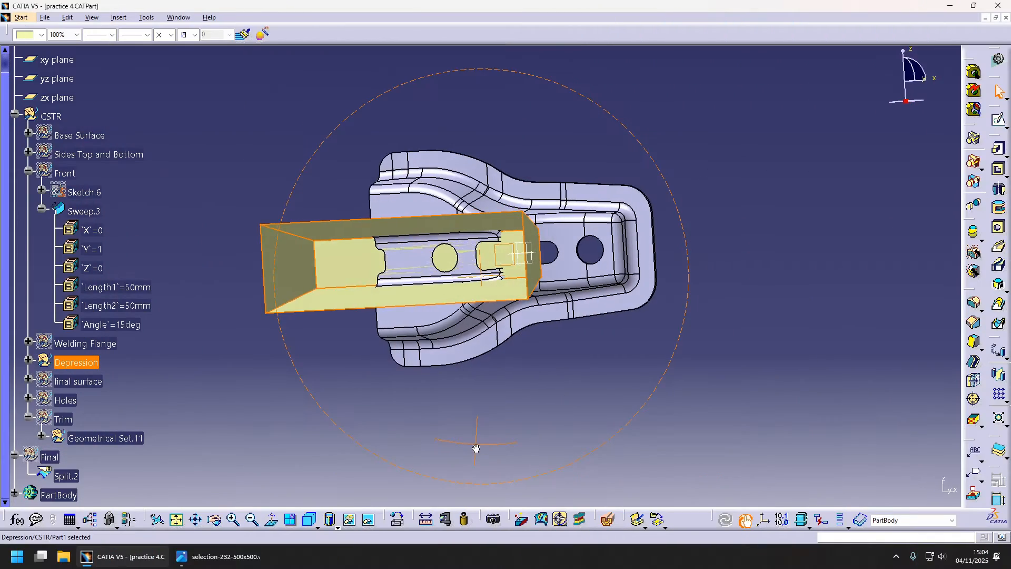
mouse_move(476, 449)
middle_mouse_down()
mouse_move(453, 447)
mouse_move(480, 469)
mouse_move(477, 462)
middle_mouse_up()
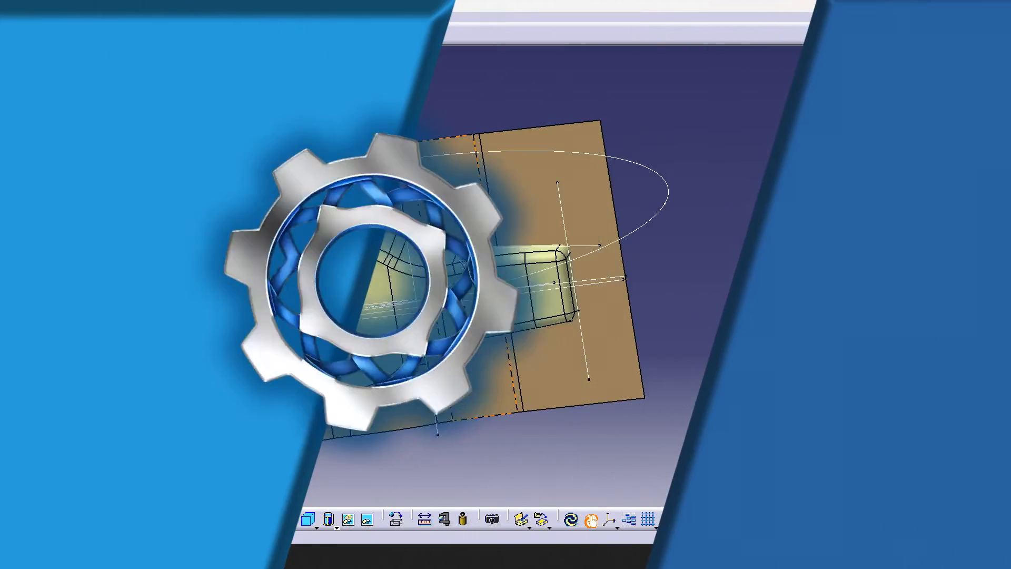
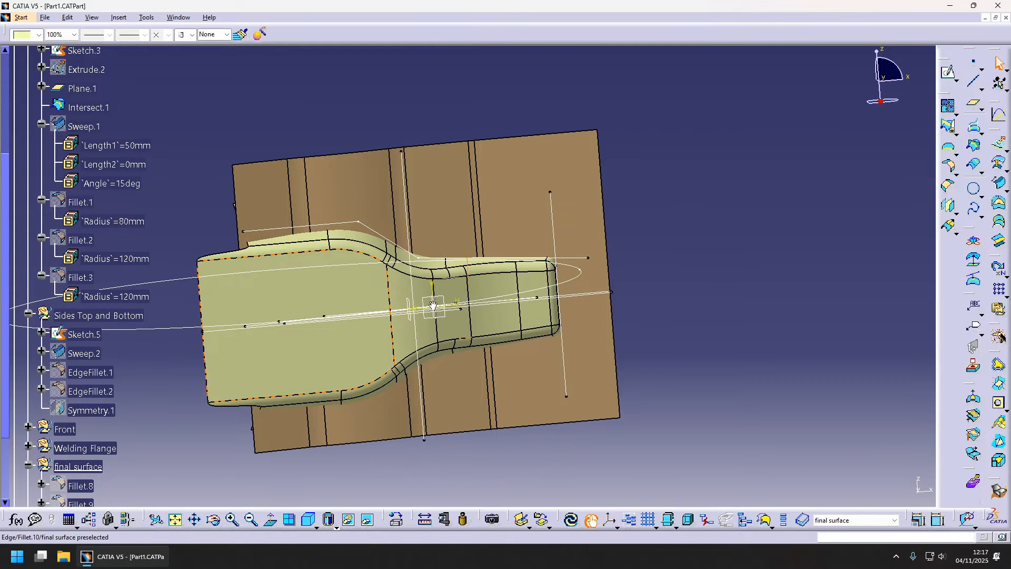
middle_click_drag(433, 306, 562, 311)
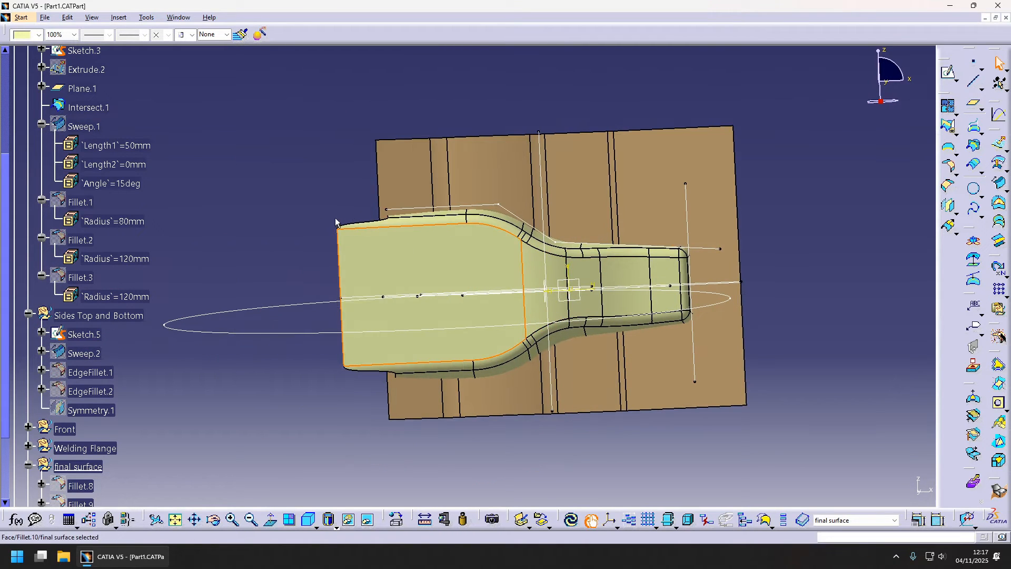
left_click(544, 255)
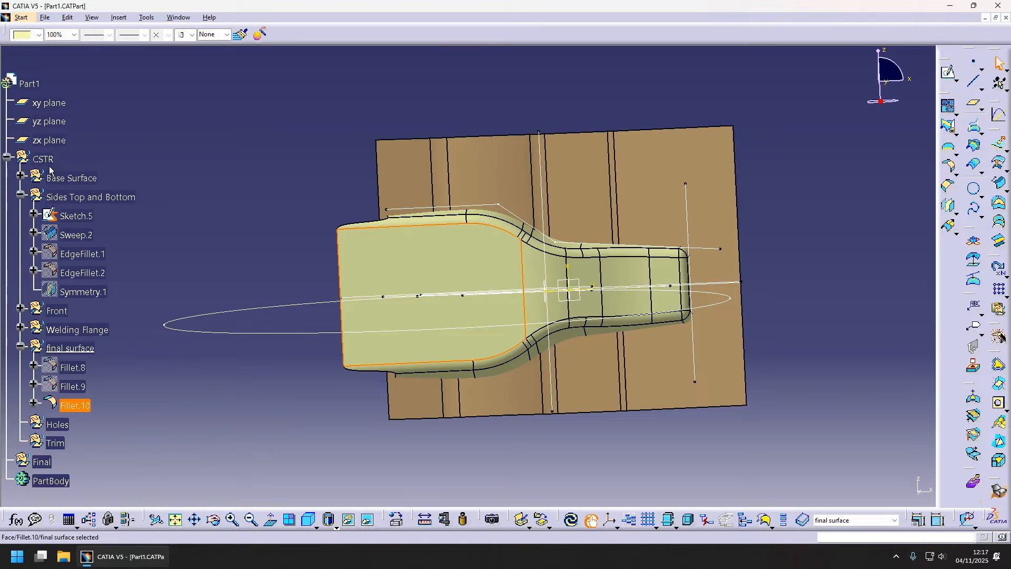
- Insert a geometrical set named Depression with CSTR as its father
left_click(44, 159)
left_click(126, 17)
left_click(149, 57)
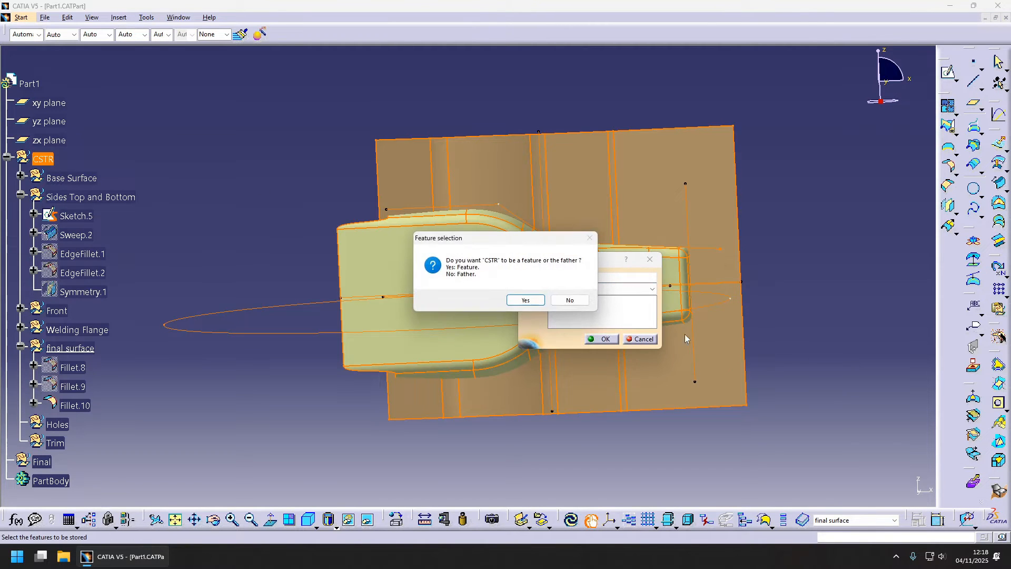
left_click(571, 303)
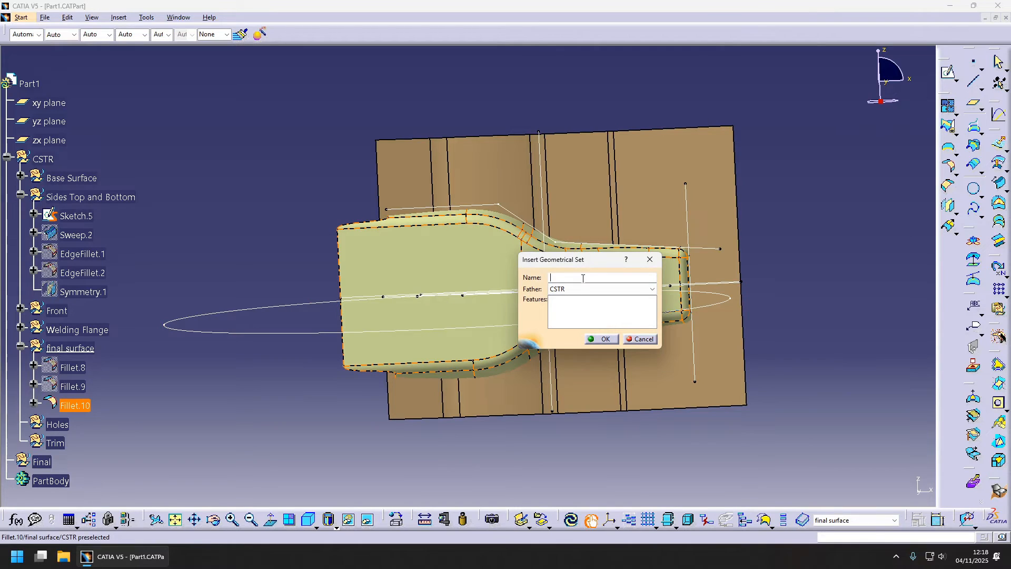
type("Depression")
left_click(600, 338)
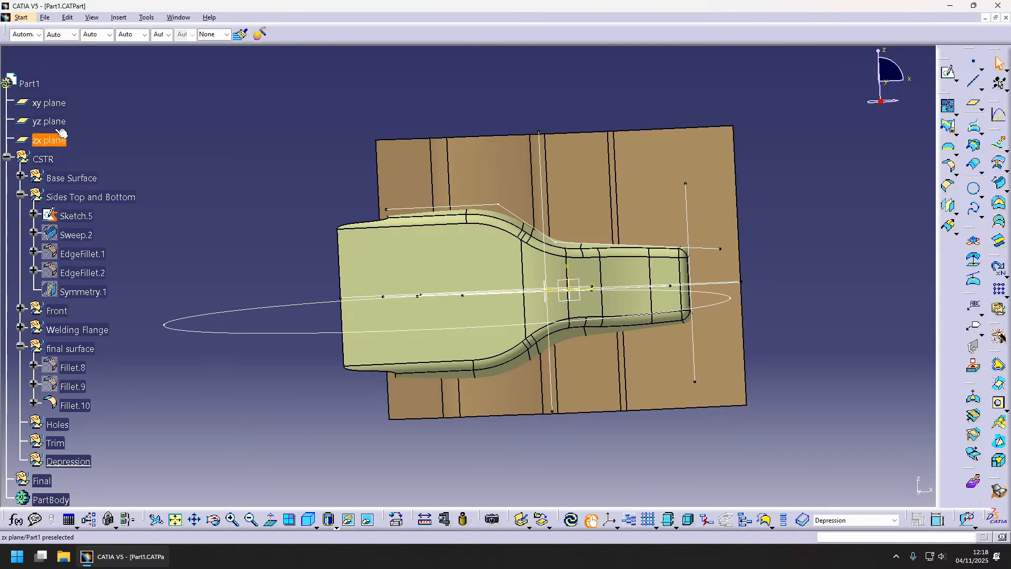
- Reorder the children of CSTR so that Depression sits between Welding Flange and final surface
left_click(43, 158)
right_click(44, 158)
mouse_move(116, 361)
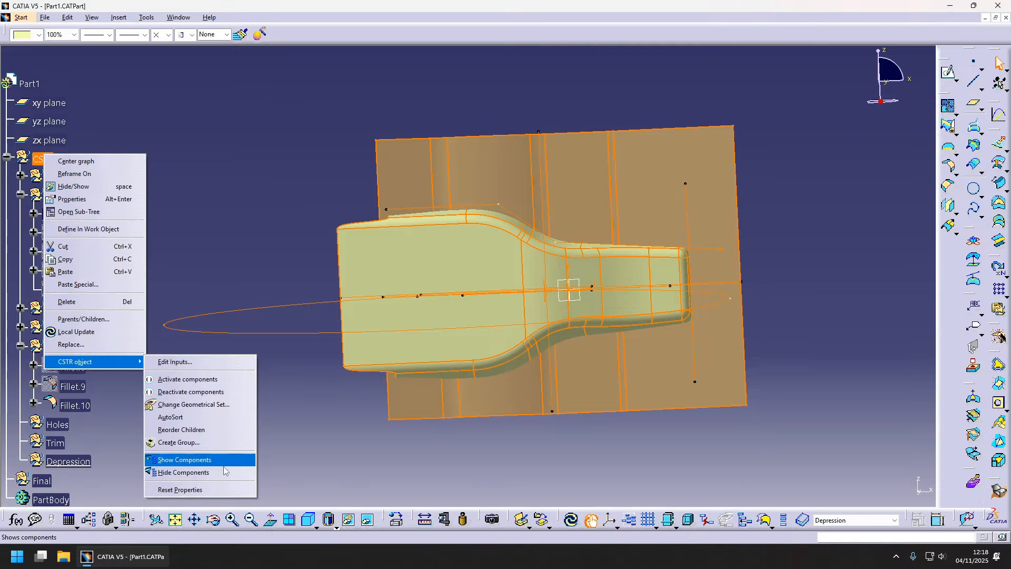
left_click(210, 429)
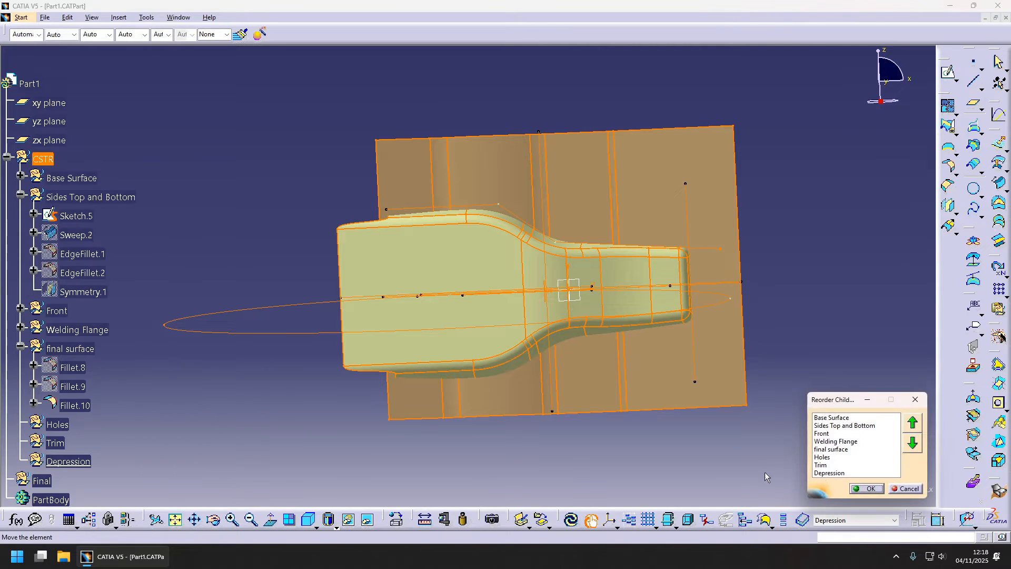
left_click(913, 424)
left_click(913, 424)
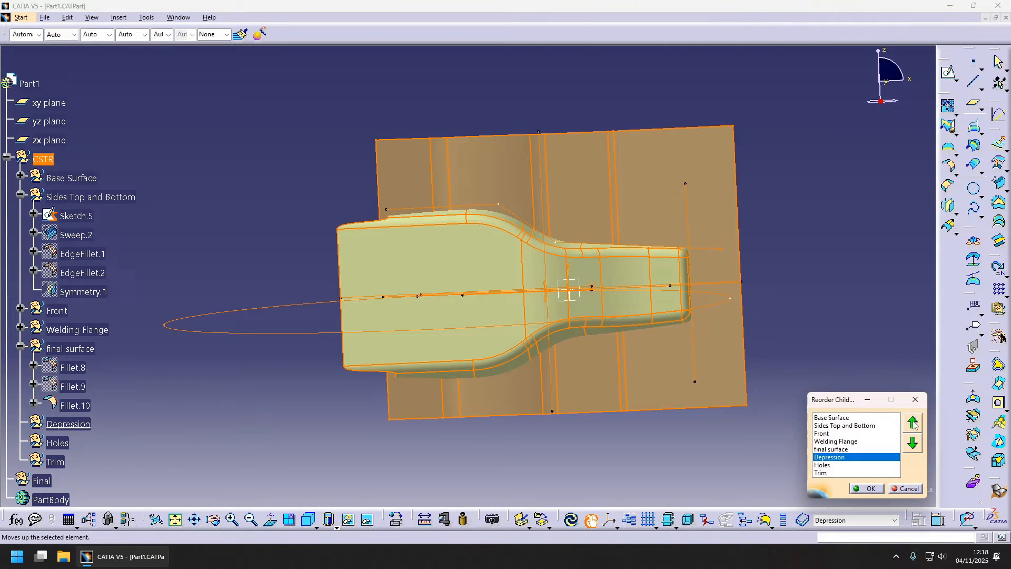
left_click(912, 423)
left_click(870, 489)
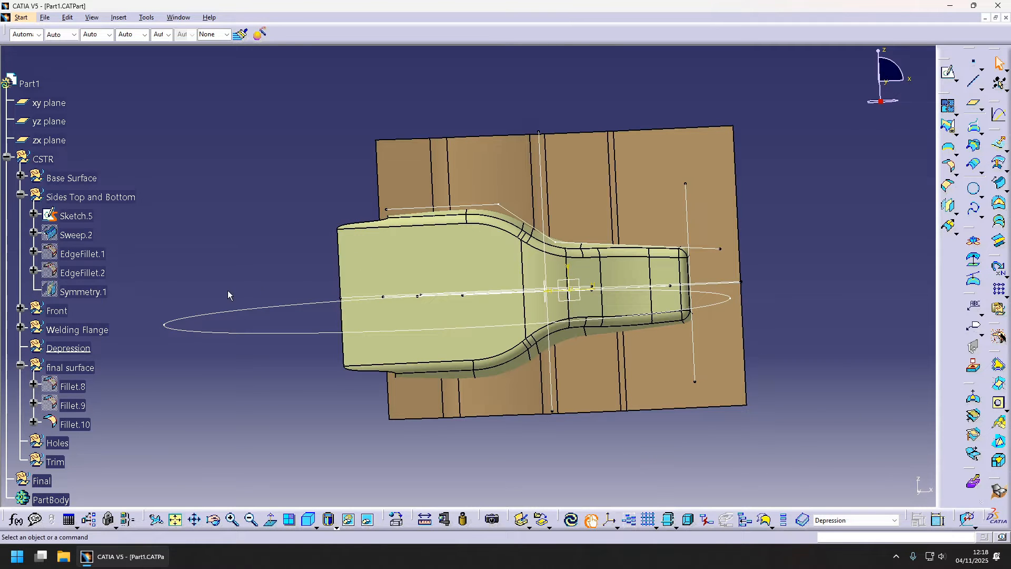
left_click(88, 354)
left_click(866, 169)
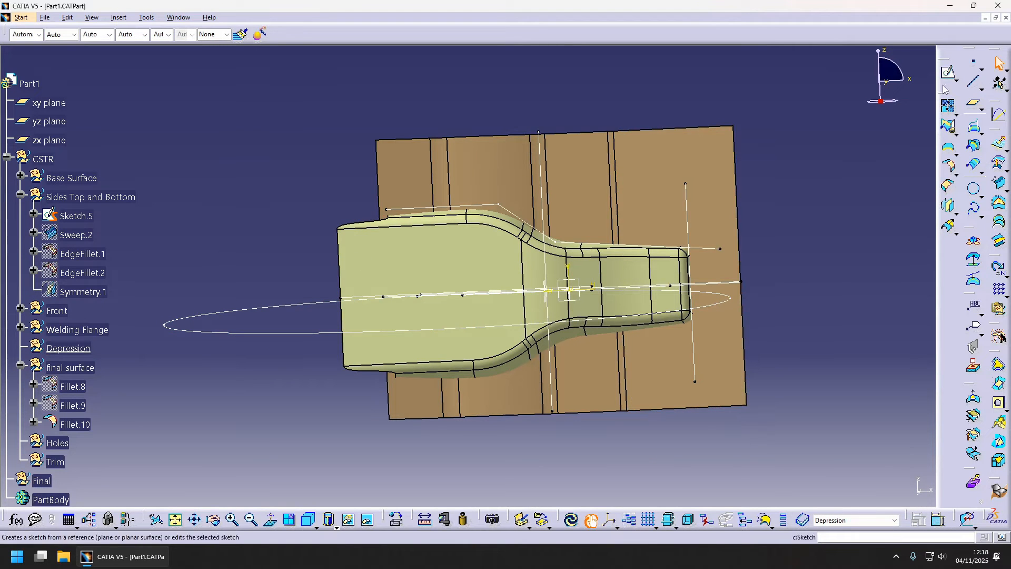
mouse_move(485, 273)
middle_mouse_down()
mouse_move(488, 339)
mouse_move(476, 368)
mouse_move(487, 287)
middle_mouse_up()
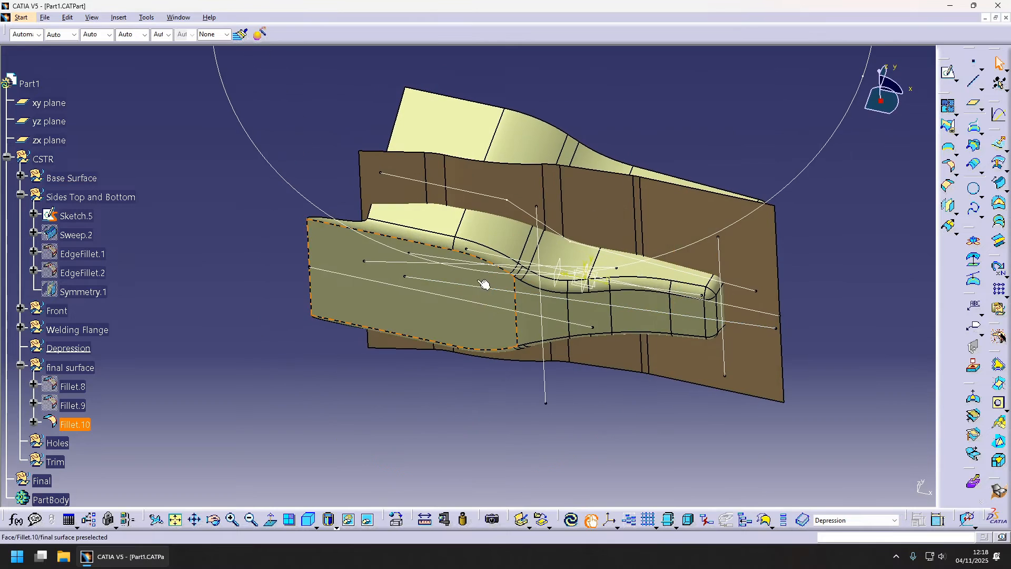
left_click(538, 249)
middle_click_drag(537, 251, 559, 264)
left_click(548, 393)
- Create a plane offset 23 mm from the zx plane in the Depression set
left_click(967, 100)
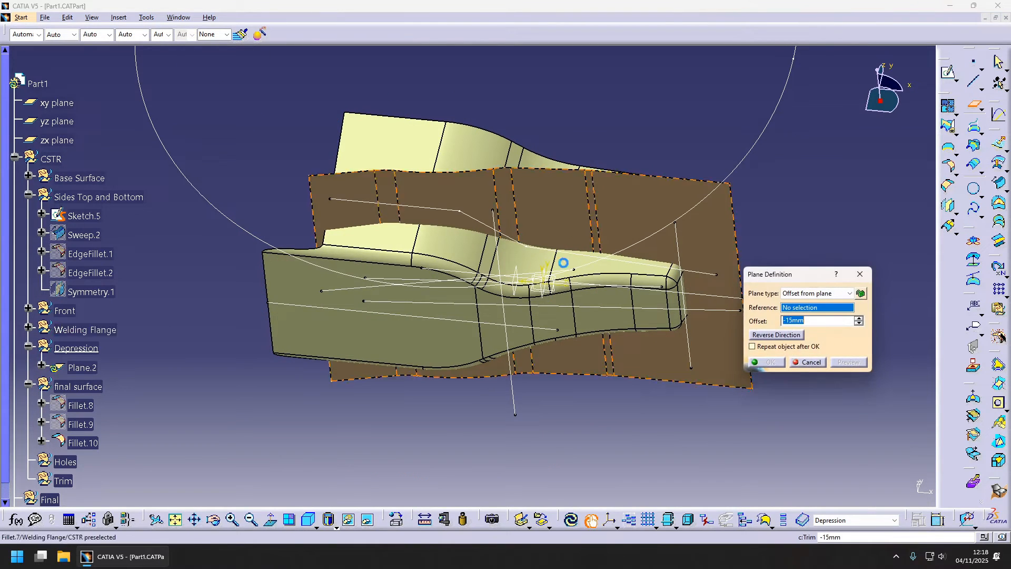
mouse_move(434, 332)
middle_mouse_down()
mouse_move(512, 343)
mouse_move(465, 232)
mouse_move(519, 281)
mouse_move(454, 381)
mouse_move(709, 340)
middle_mouse_up()
left_click(514, 284)
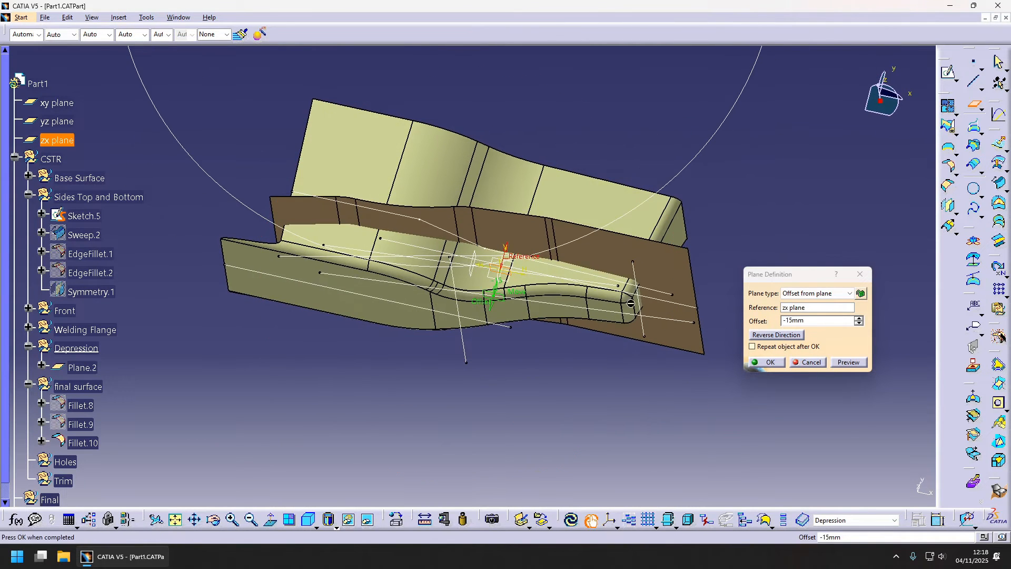
middle_click_drag(630, 303, 473, 338)
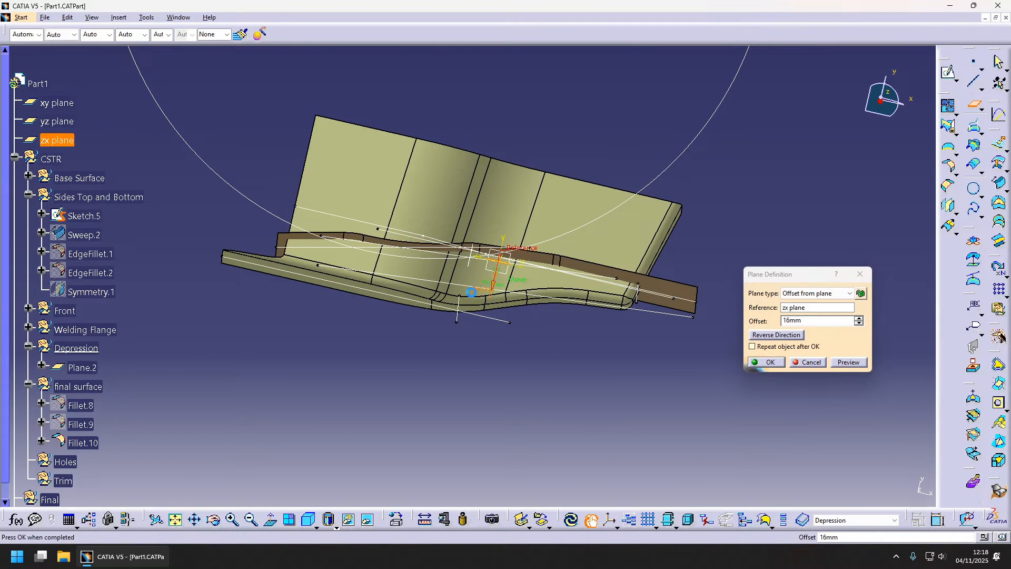
mouse_move(471, 292)
middle_mouse_down()
mouse_move(332, 296)
mouse_move(327, 307)
mouse_move(464, 300)
middle_mouse_up()
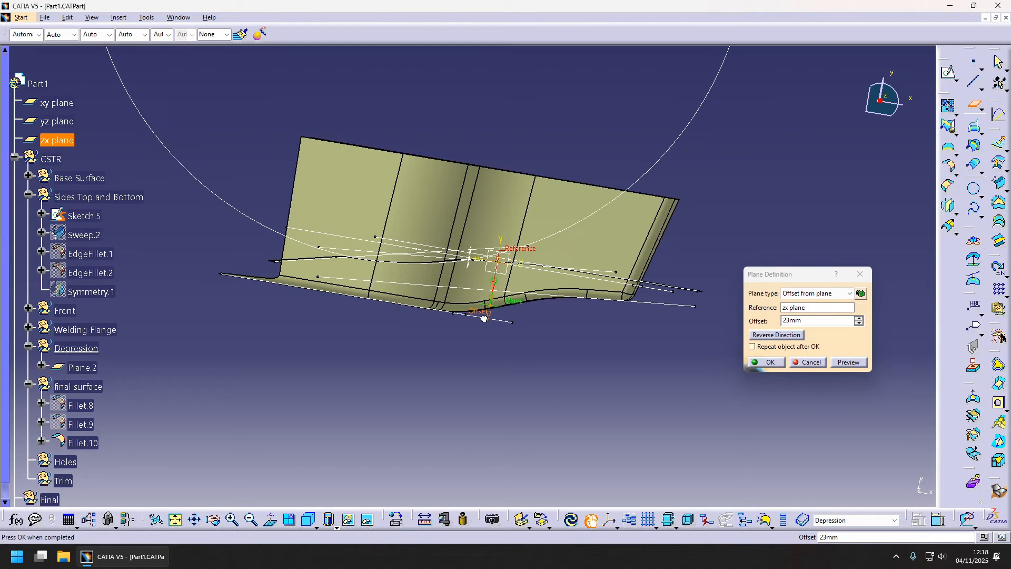
left_click(771, 362)
middle_click_drag(381, 366, 668, 305)
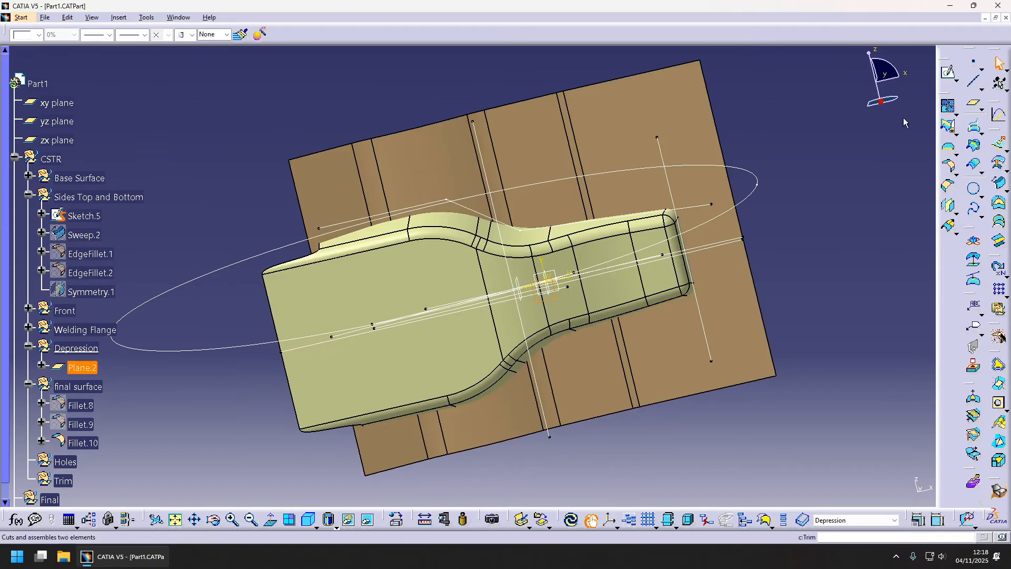
- Sketch a centered rectangle about 198 mm wide and 31 mm high on Plane.2 in the Depression set
left_click(948, 74)
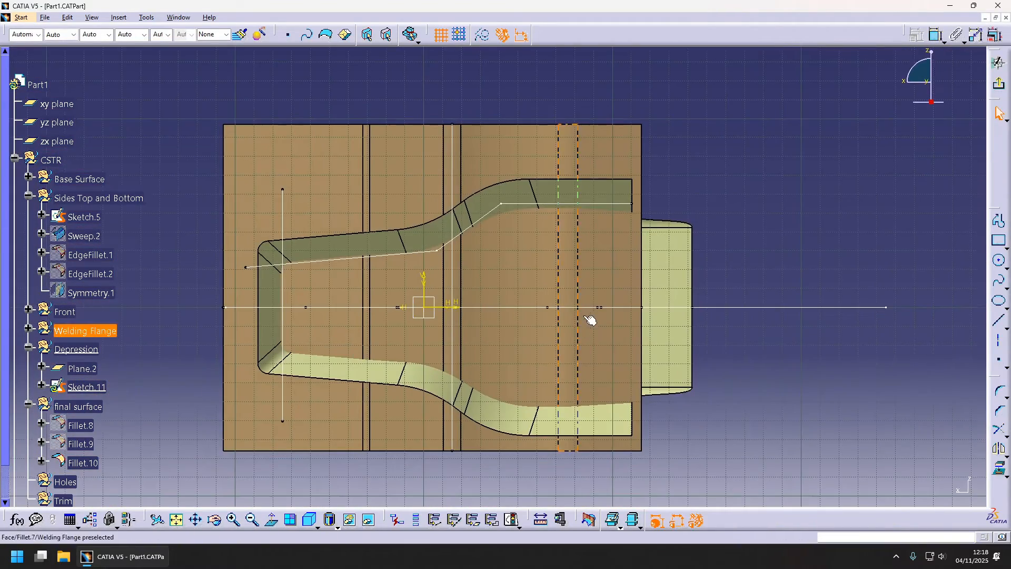
mouse_move(584, 273)
middle_mouse_down()
mouse_move(658, 320)
mouse_move(867, 267)
middle_mouse_up()
left_click(1006, 248)
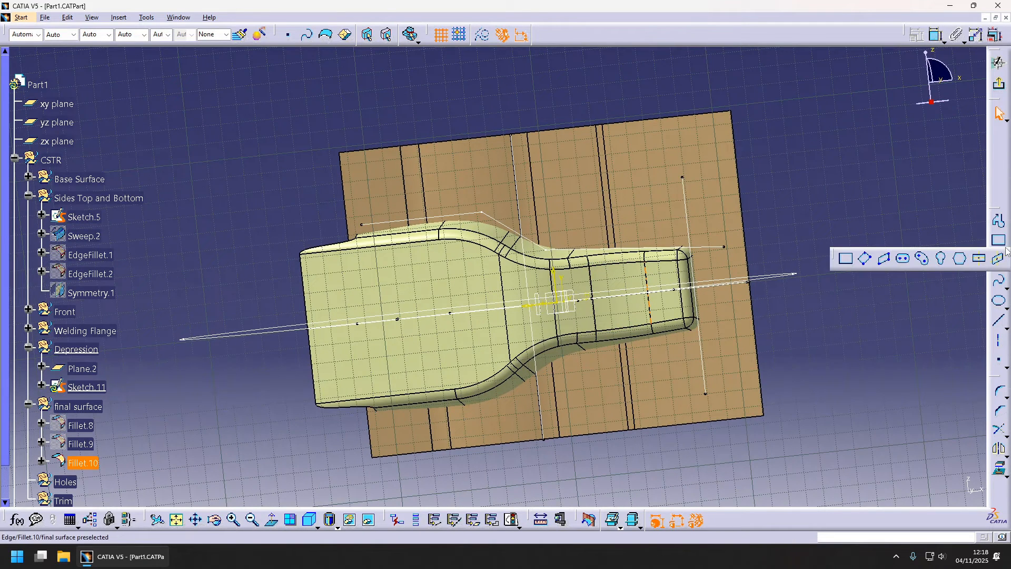
left_click(847, 260)
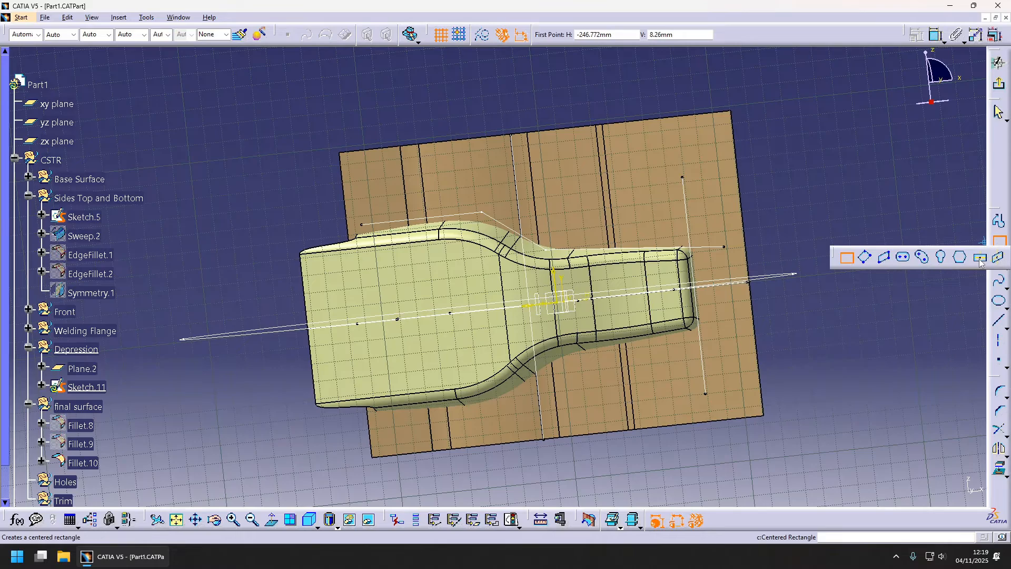
left_click(979, 258)
middle_click_drag(427, 320, 452, 318)
left_click(432, 312)
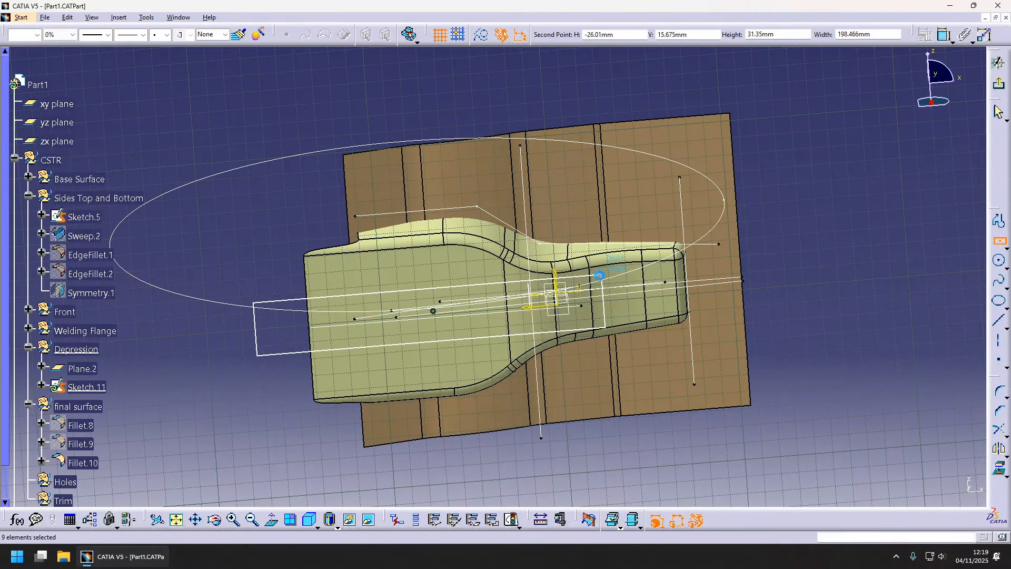
left_click(602, 276)
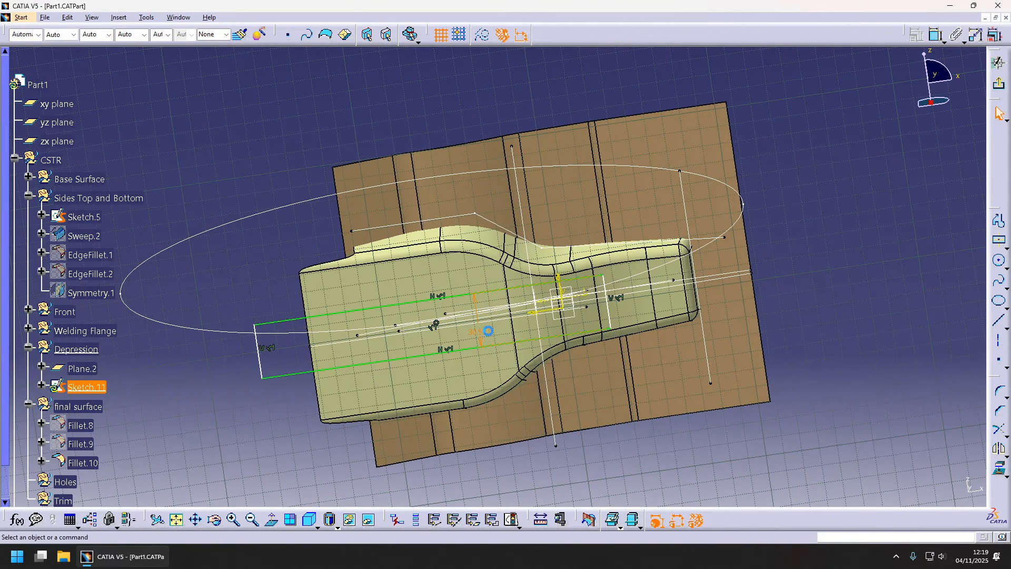
- Dimension the rectangle's height as 30 mm
double_click(488, 331)
type("3")
key("Return")
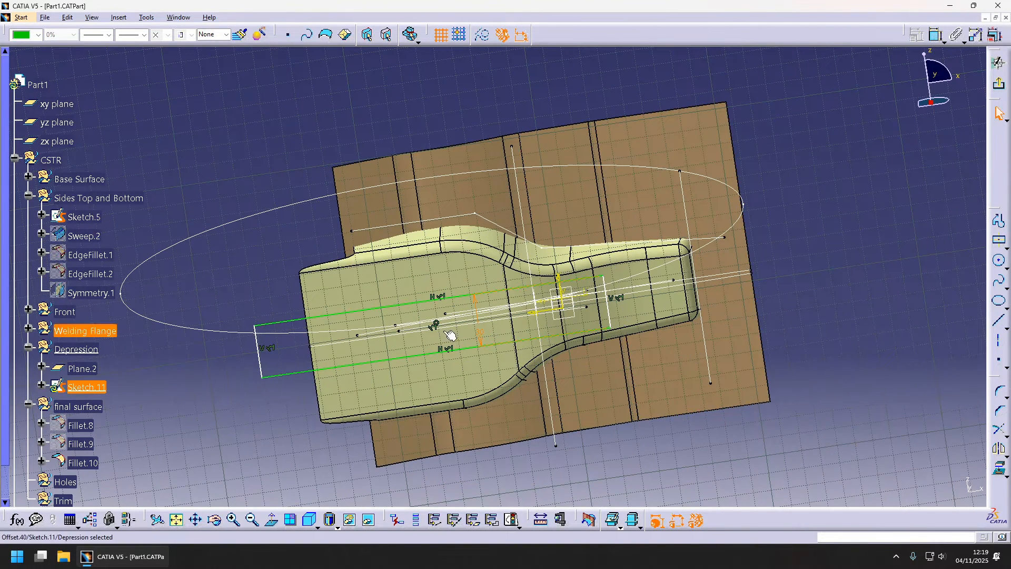
- Dimension the rectangle's short edge nearest the sketch's vertical axis at 25 mm from that axis
left_click(937, 35)
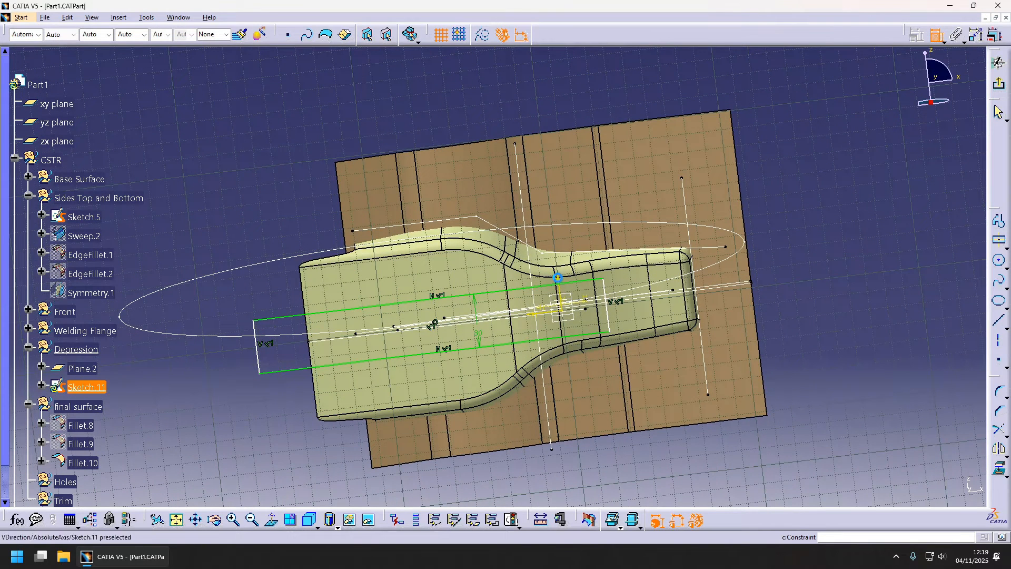
left_click(557, 277)
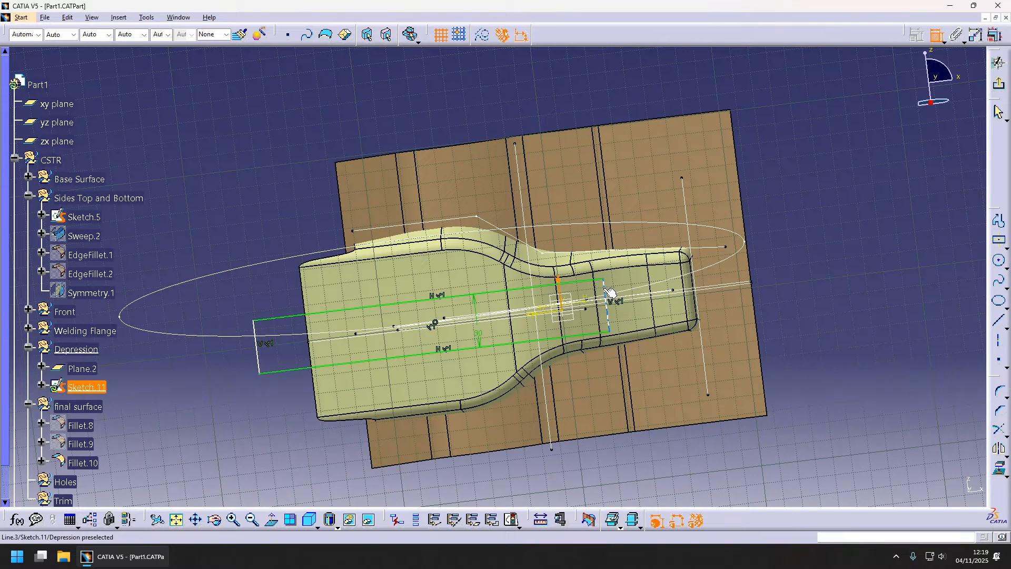
left_click(568, 111)
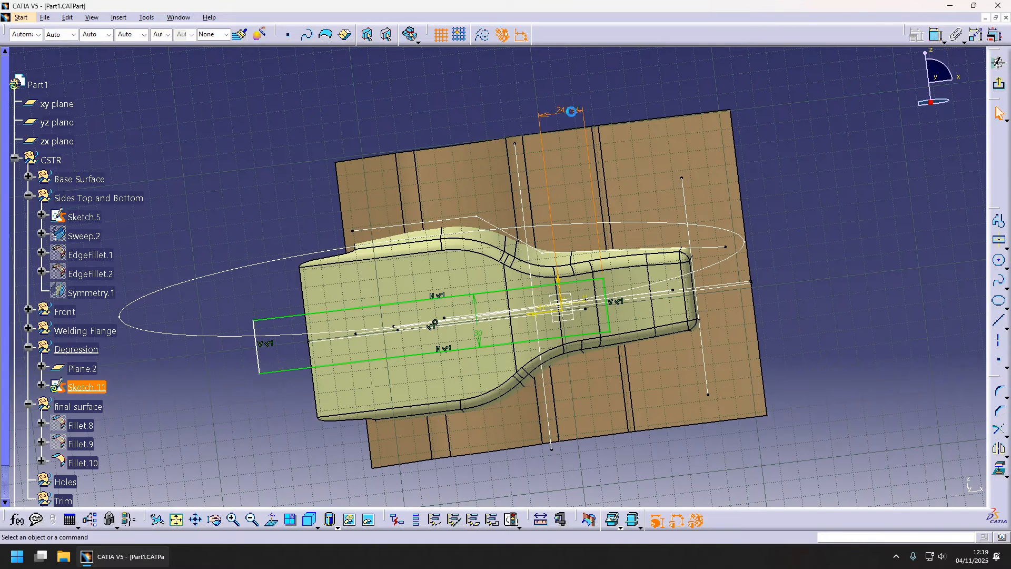
double_click(572, 112)
type("25")
key("Return")
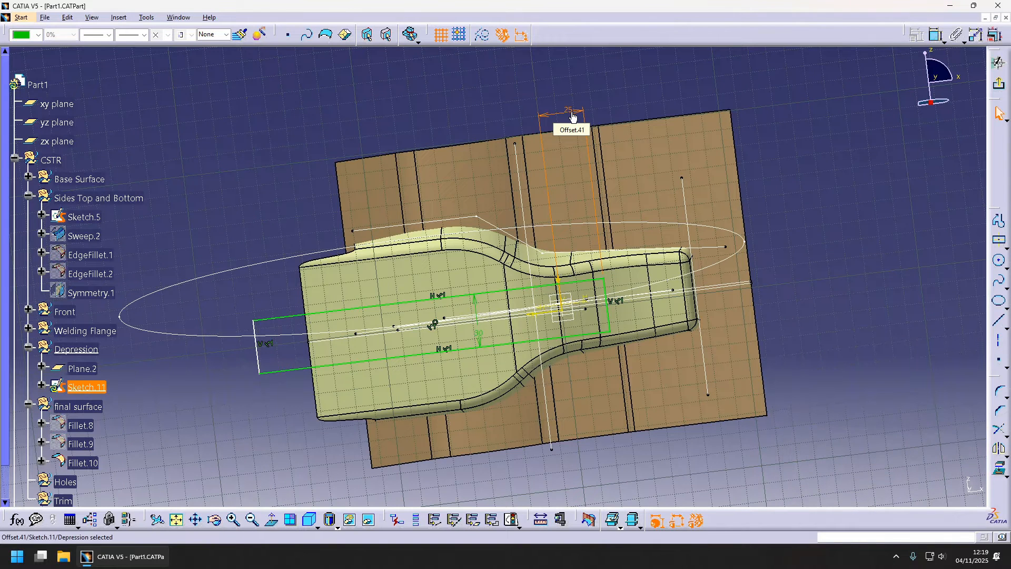
- Dimension the rectangle's far short edge from the vertical axis and finish the sketch
left_click(257, 349)
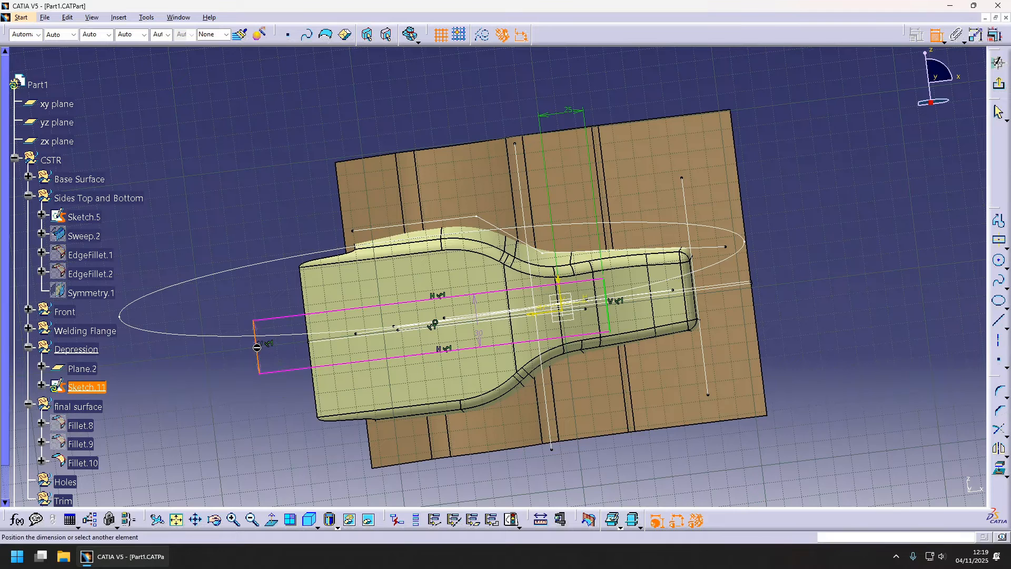
left_click(558, 279)
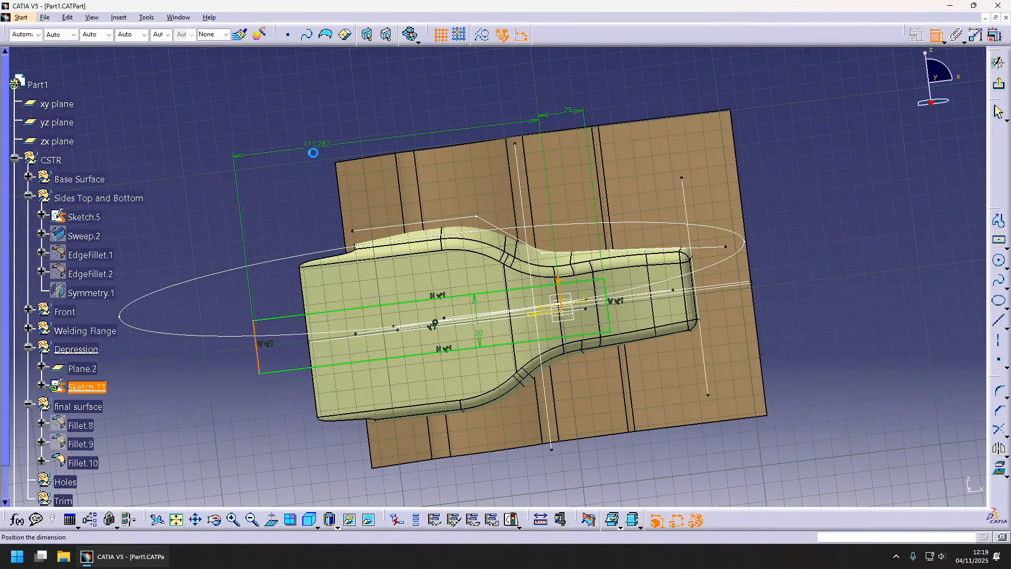
left_click(998, 62)
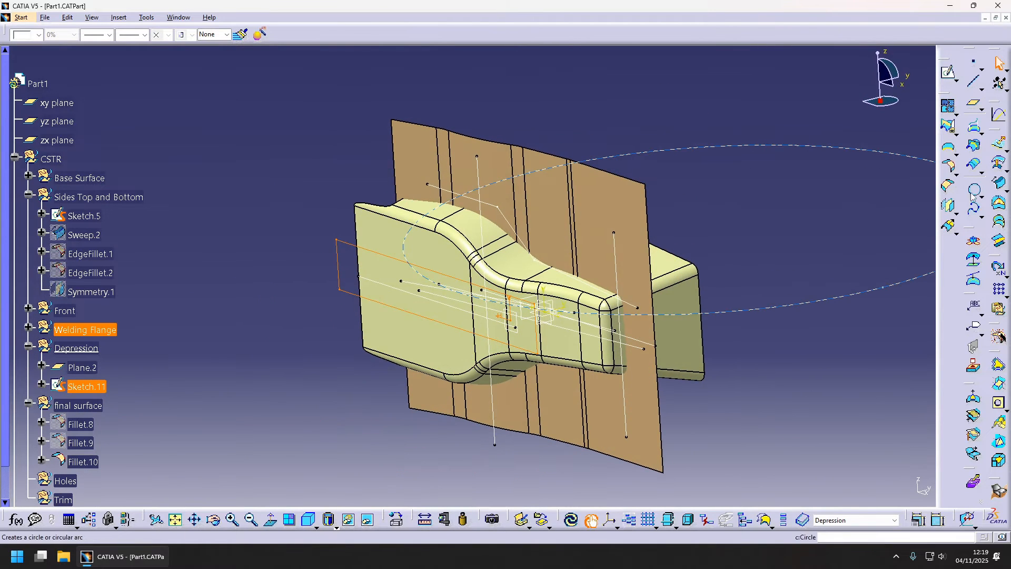
- Create a line-profile sweep with draft direction along the rectangle sketch, using the Y component, a 15° angle and 50 mm lengths
left_click(999, 184)
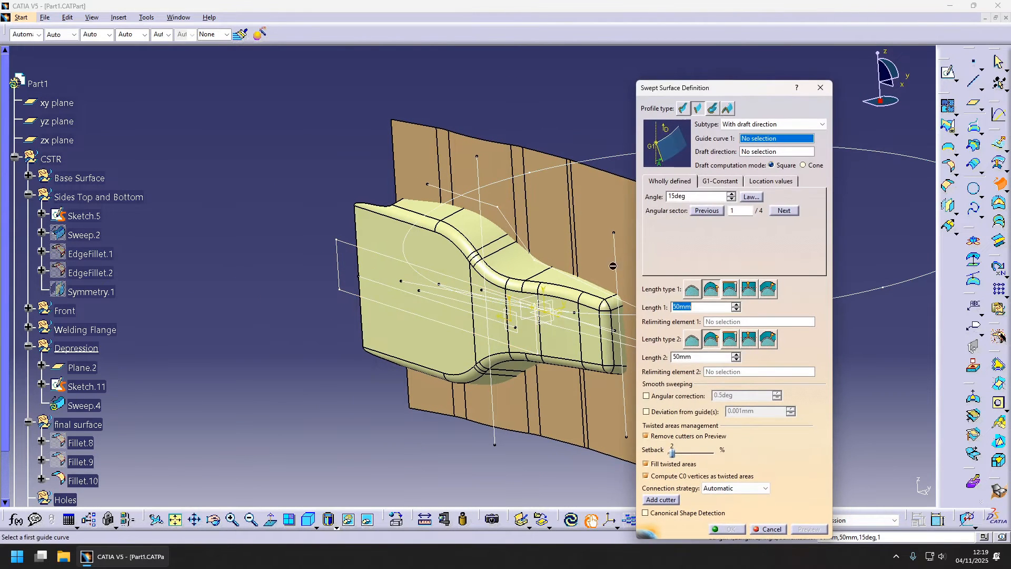
left_click(454, 270)
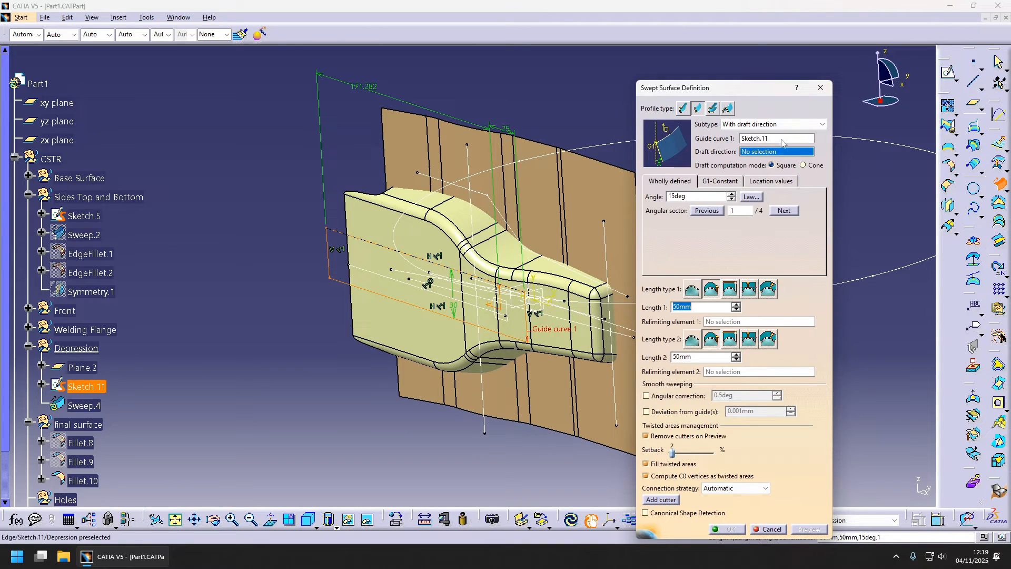
right_click(770, 153)
left_click(790, 167)
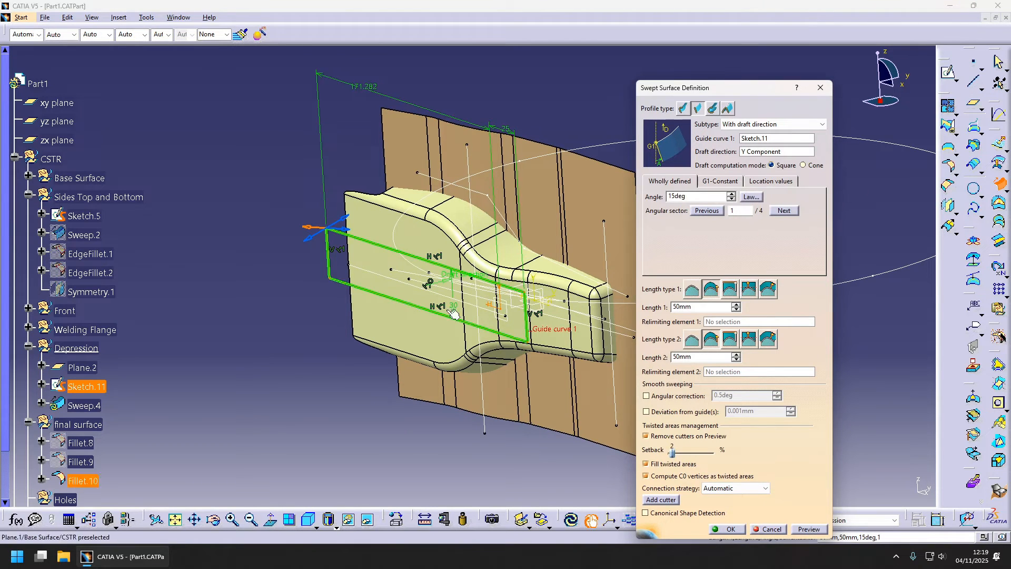
middle_click_drag(384, 273, 403, 288)
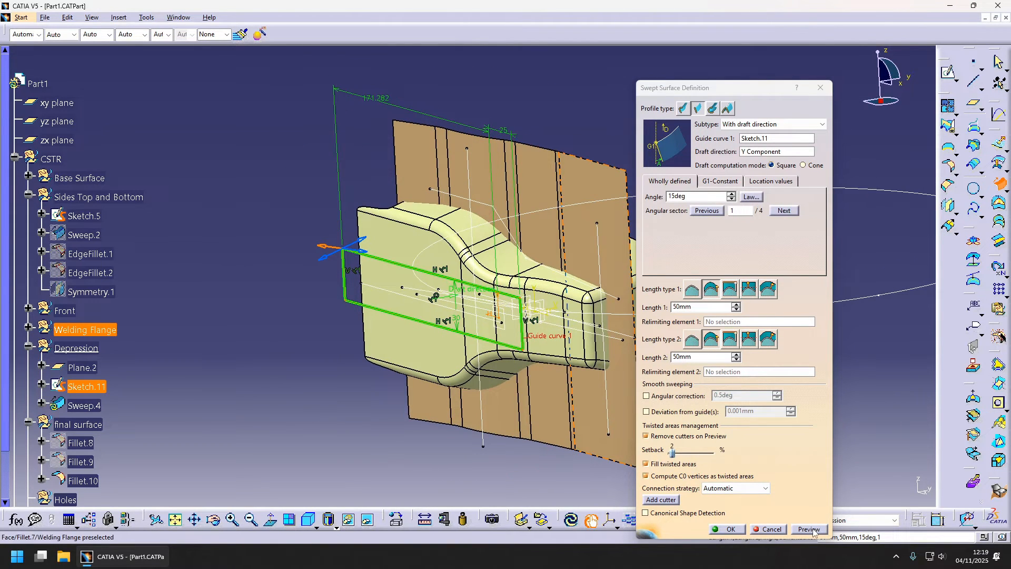
left_click(813, 531)
middle_click_drag(452, 321, 569, 363)
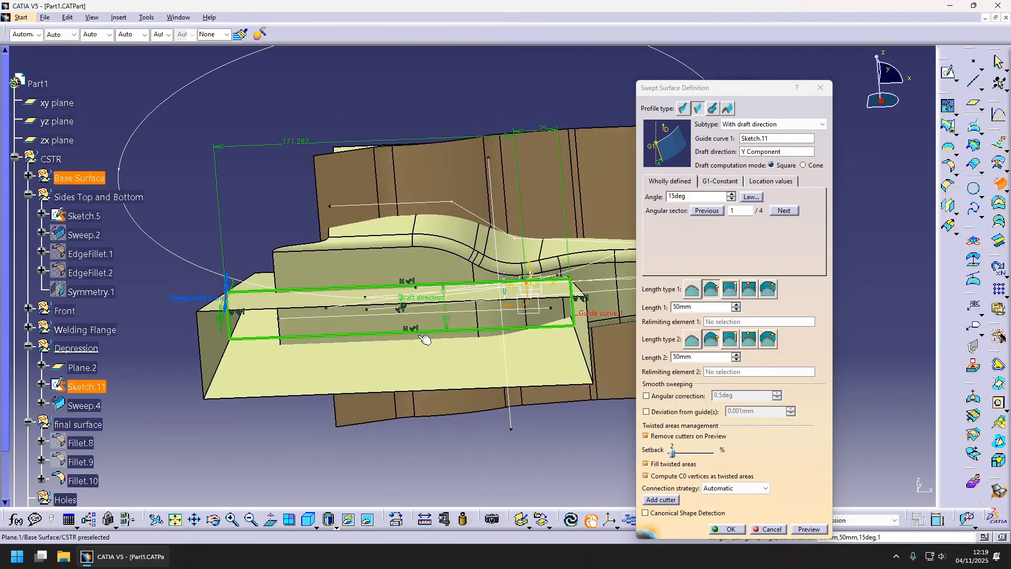
middle_click_drag(425, 339, 482, 356)
left_click(725, 529)
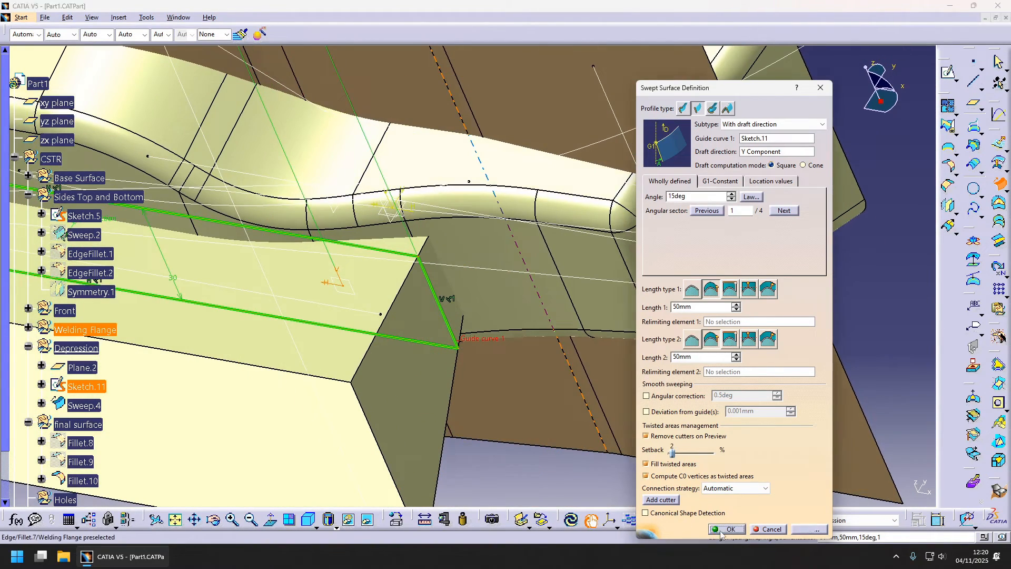
- Edit the rectangular sweep so that Length 2 is 0 mm
double_click(421, 254)
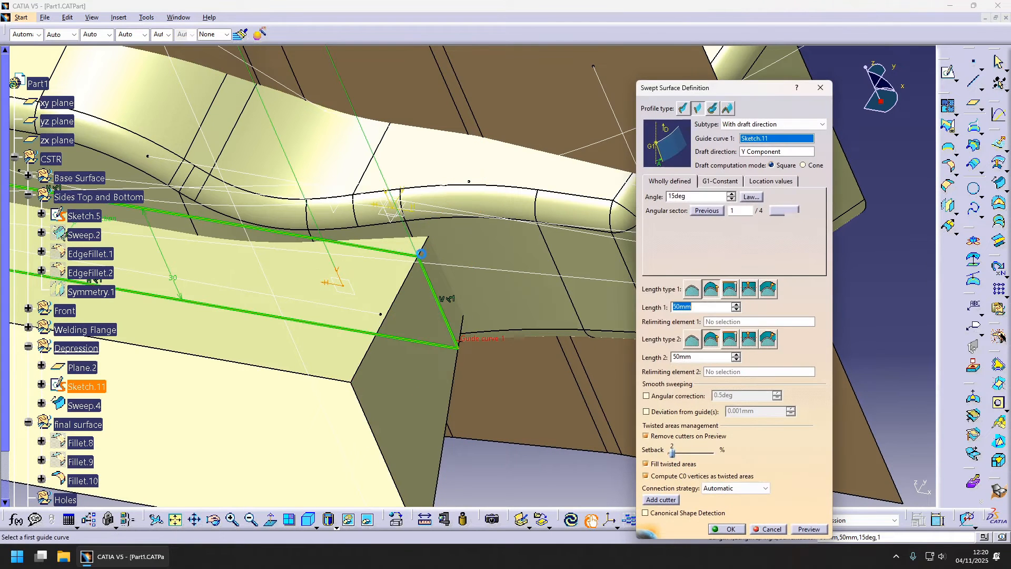
type("0")
key("Return")
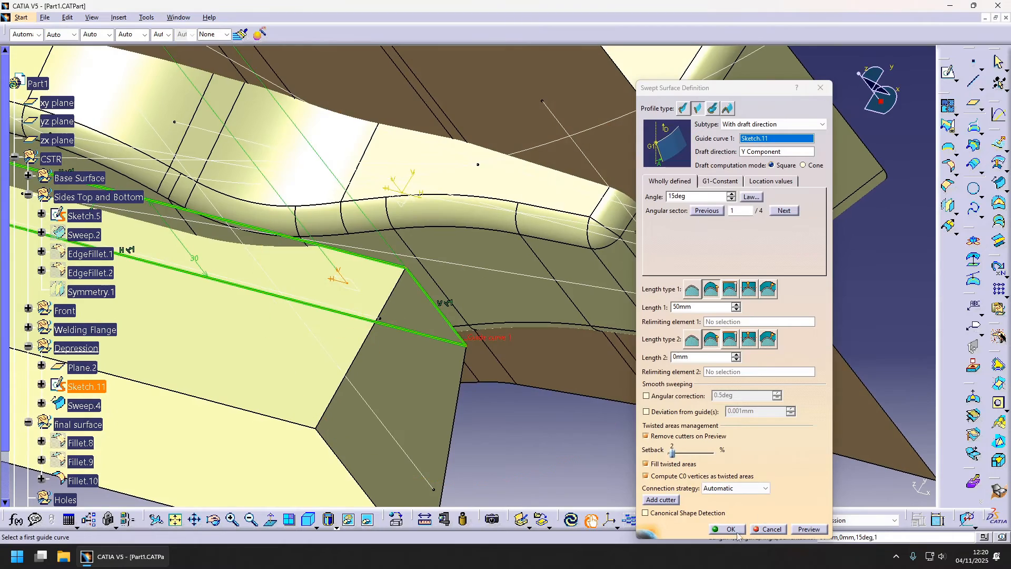
key("Escape")
- Fill the rectangle sketch with a surface and join that fill with Sweep.4
mouse_move(579, 379)
middle_mouse_down()
mouse_move(413, 361)
mouse_move(435, 266)
mouse_move(557, 312)
mouse_move(556, 256)
middle_mouse_up()
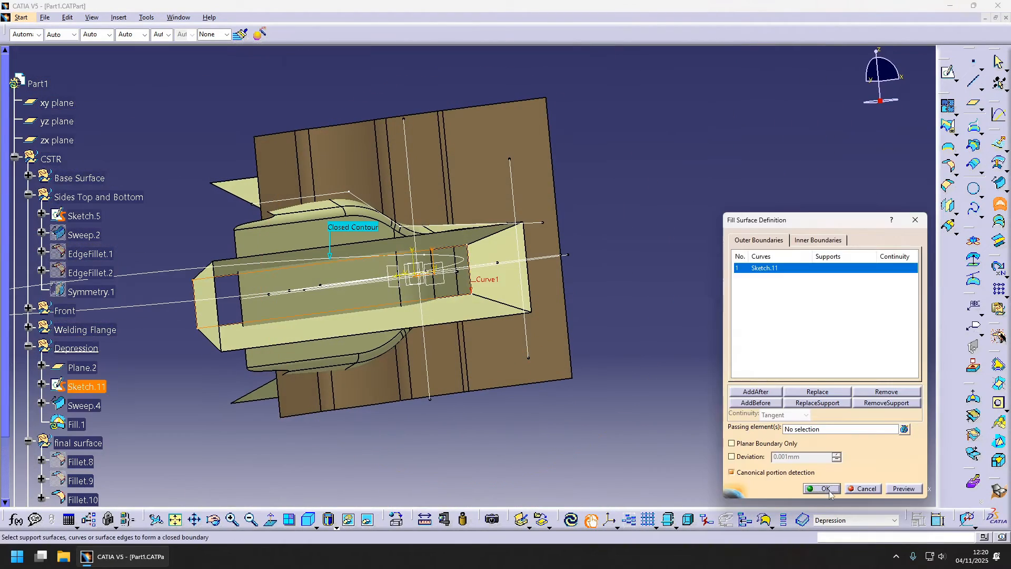
left_click(828, 490)
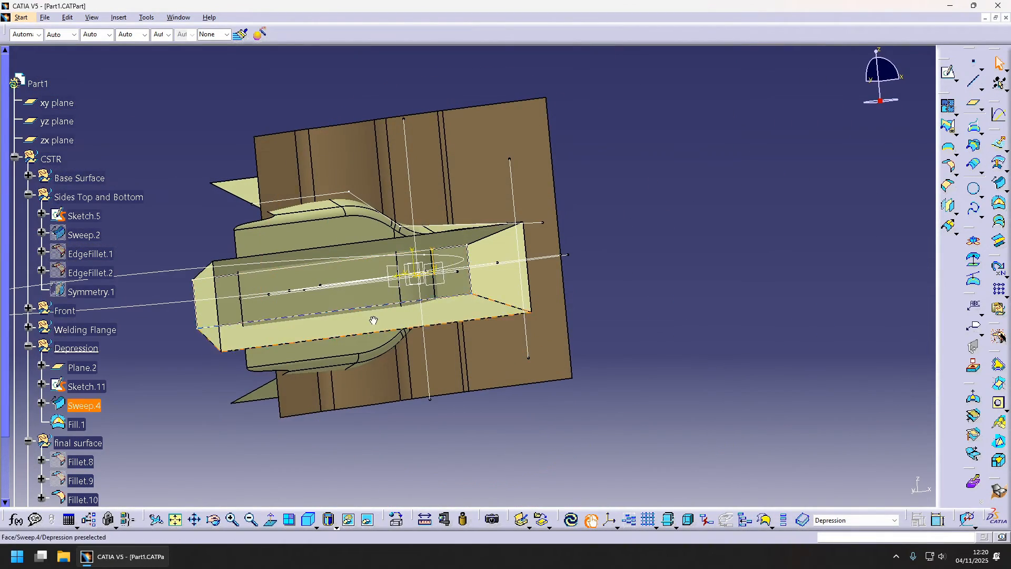
middle_click_drag(372, 320, 519, 330)
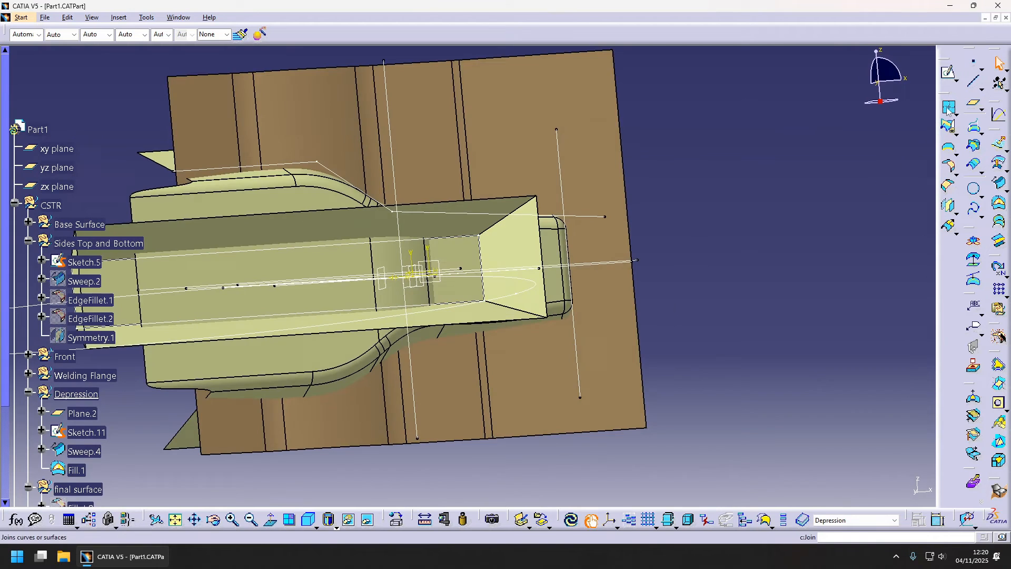
left_click(947, 109)
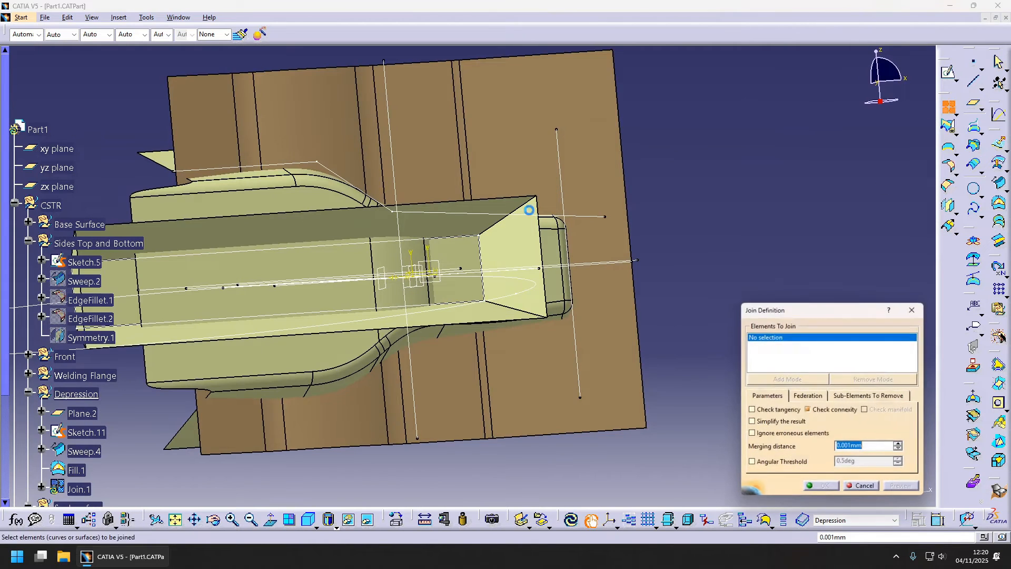
left_click(505, 230)
left_click(823, 489)
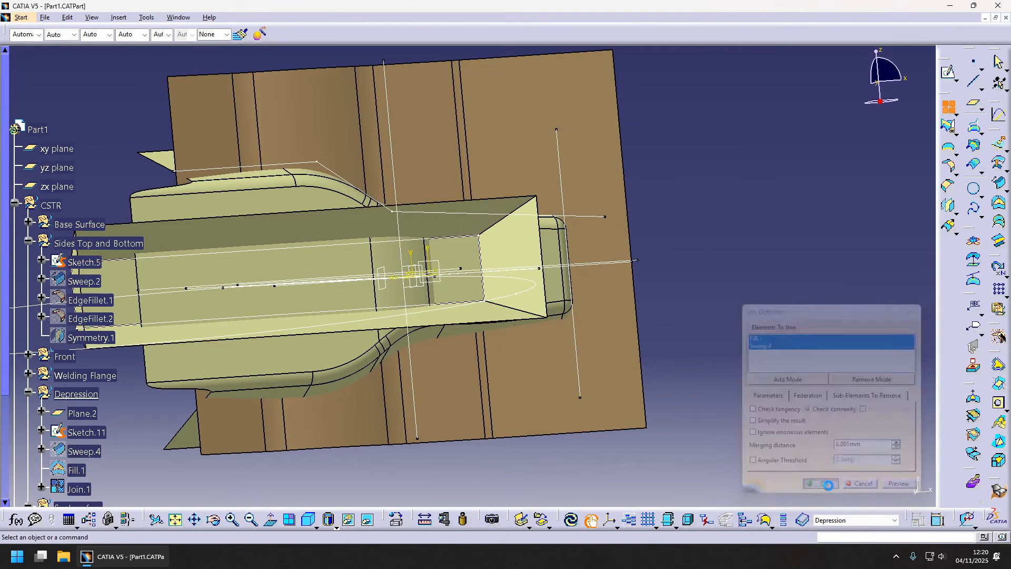
- Hide the rectangle sketch and define the final surface set as the in-work object
right_click(448, 234)
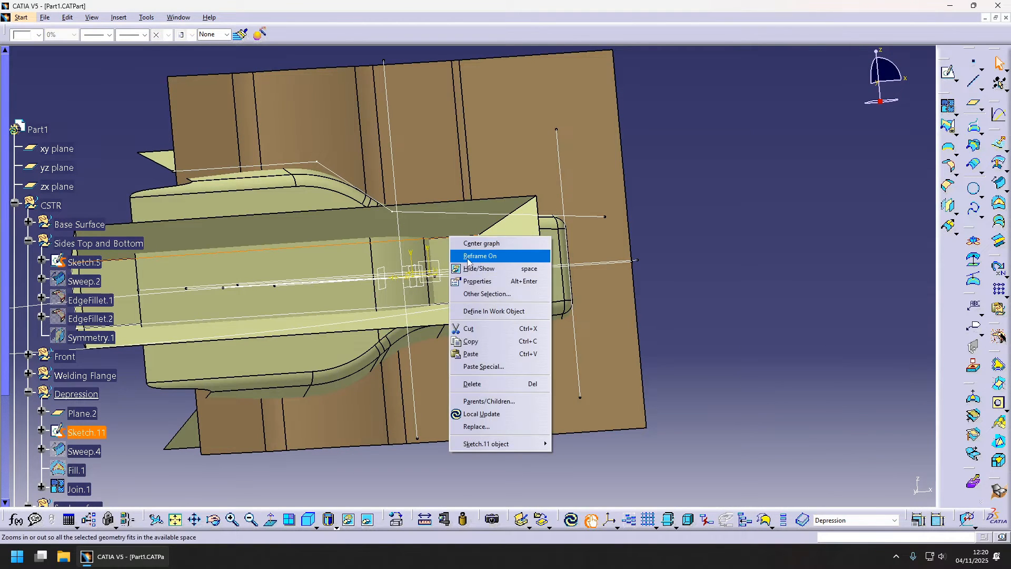
left_click(480, 269)
middle_click_drag(357, 282, 332, 315)
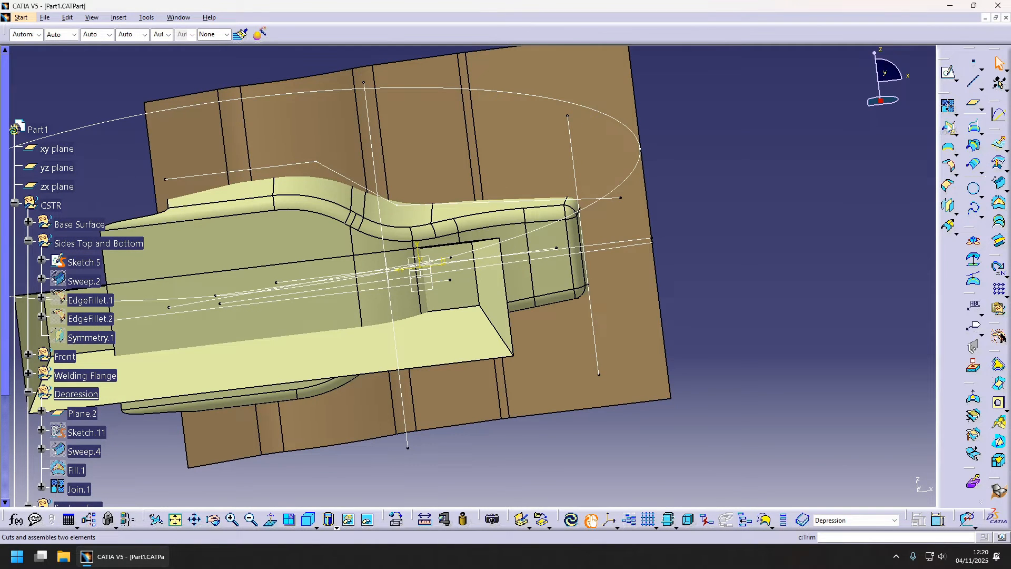
left_click(949, 128)
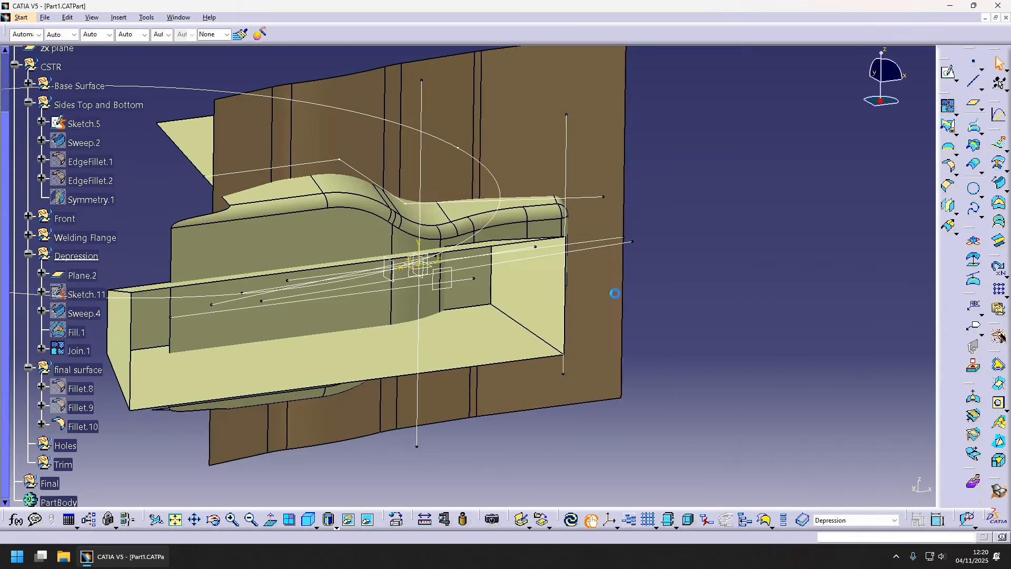
left_click(68, 370)
right_click(69, 370)
left_click(106, 228)
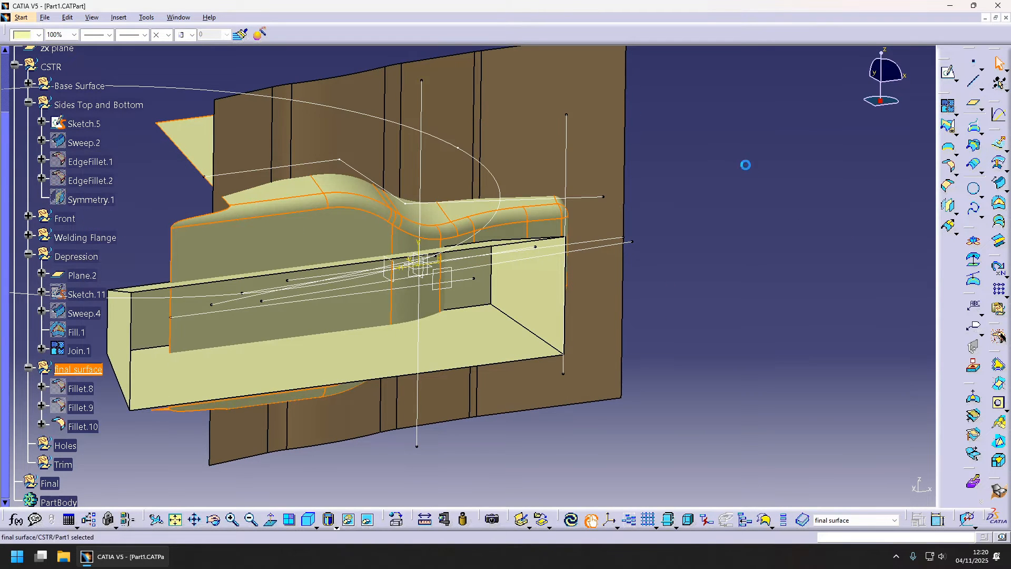
- Try to trim Fillet.10 with the joined depression surface Join.1 in Standard mode
left_click(91, 428)
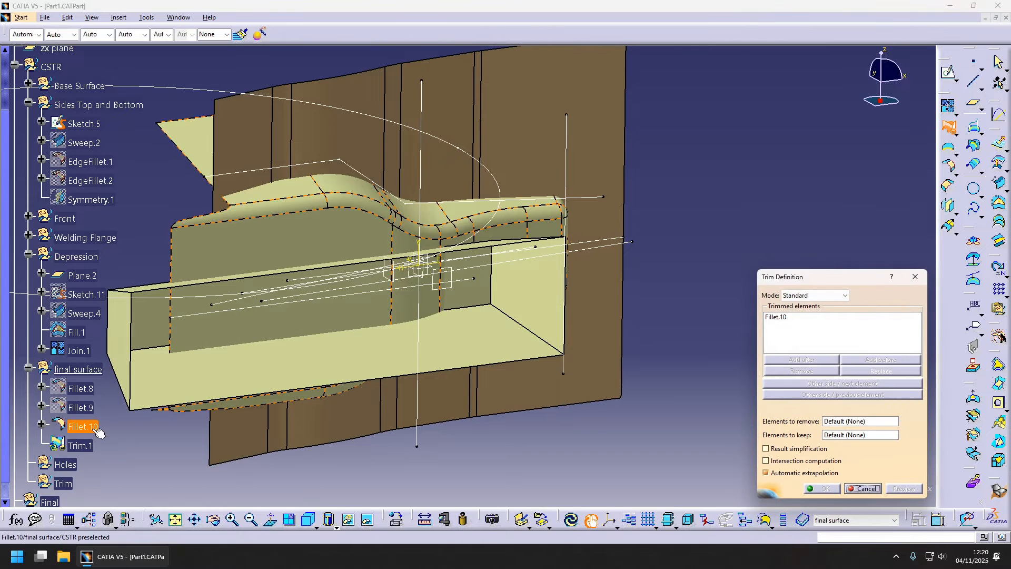
middle_click_drag(534, 363, 552, 283)
left_click(535, 290)
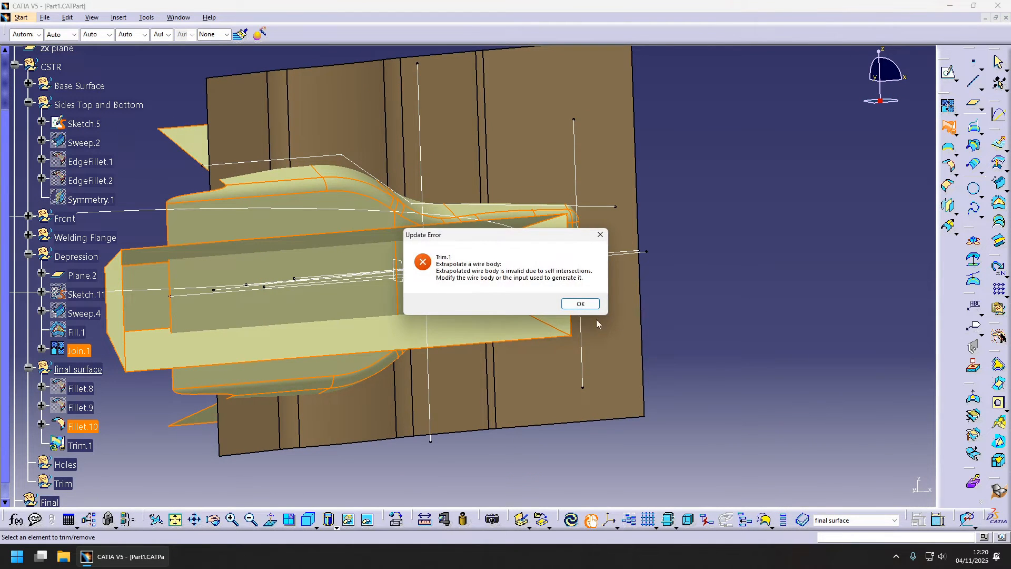
left_click(579, 302)
middle_click_drag(516, 317, 377, 243)
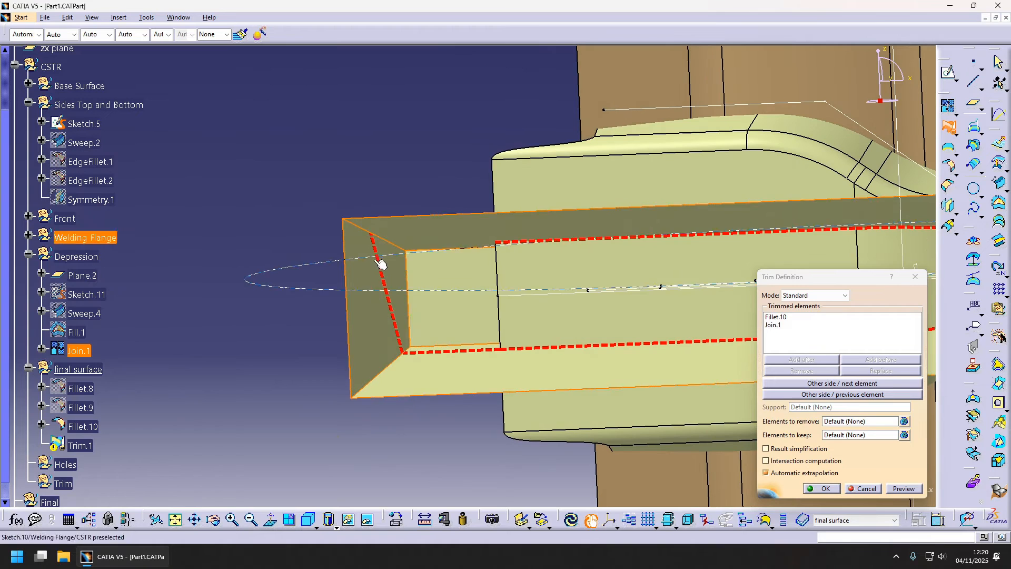
middle_click_drag(458, 314, 428, 223)
key("Escape")
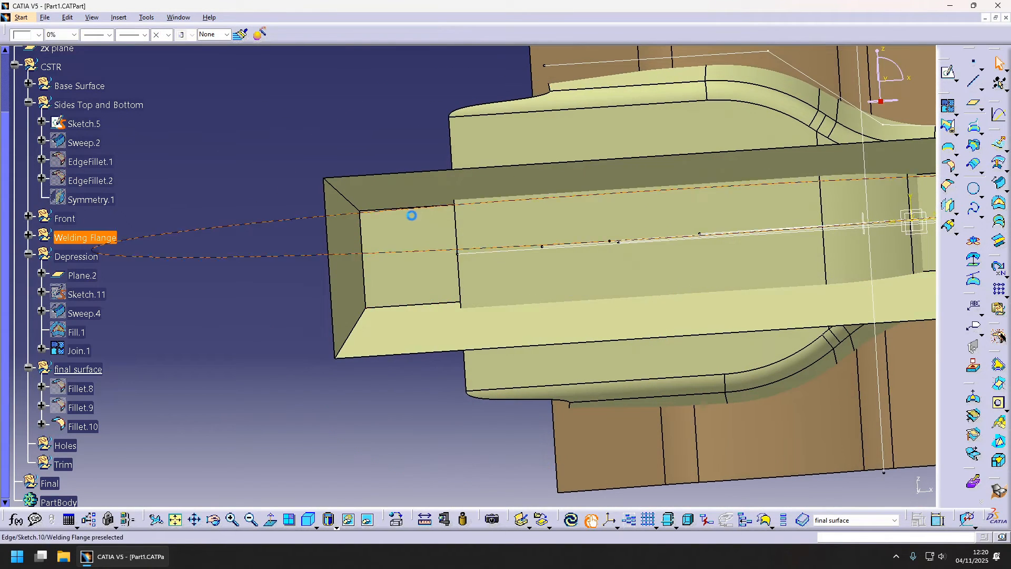
- Locate the joined depression surface in the specification tree
right_click(411, 215)
left_click(433, 236)
middle_click_drag(379, 316, 214, 227)
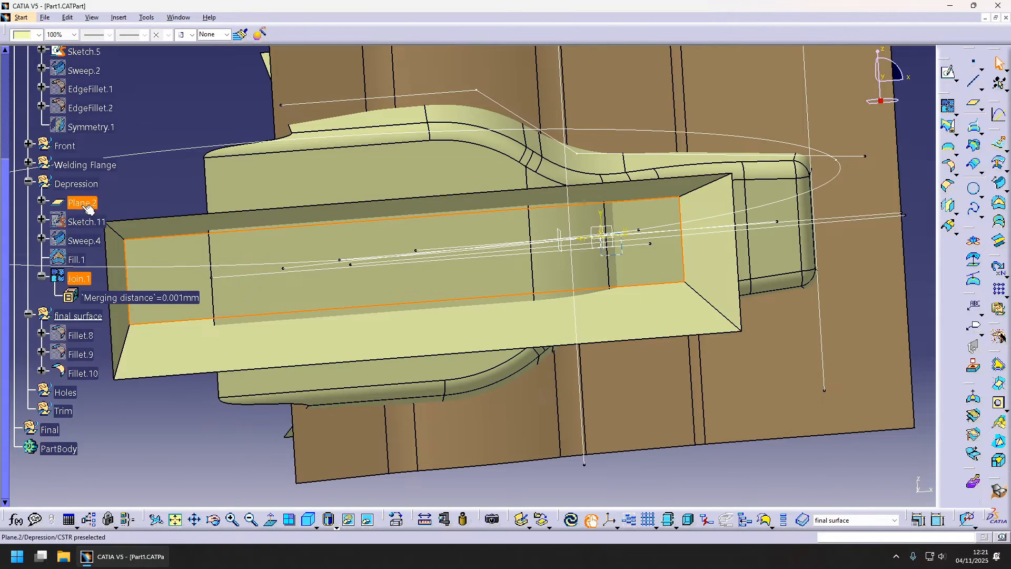
- Open the depression's rectangle sketch, Sketch.11, for editing and turn its long length dimension into a reference dimension
left_click(94, 226)
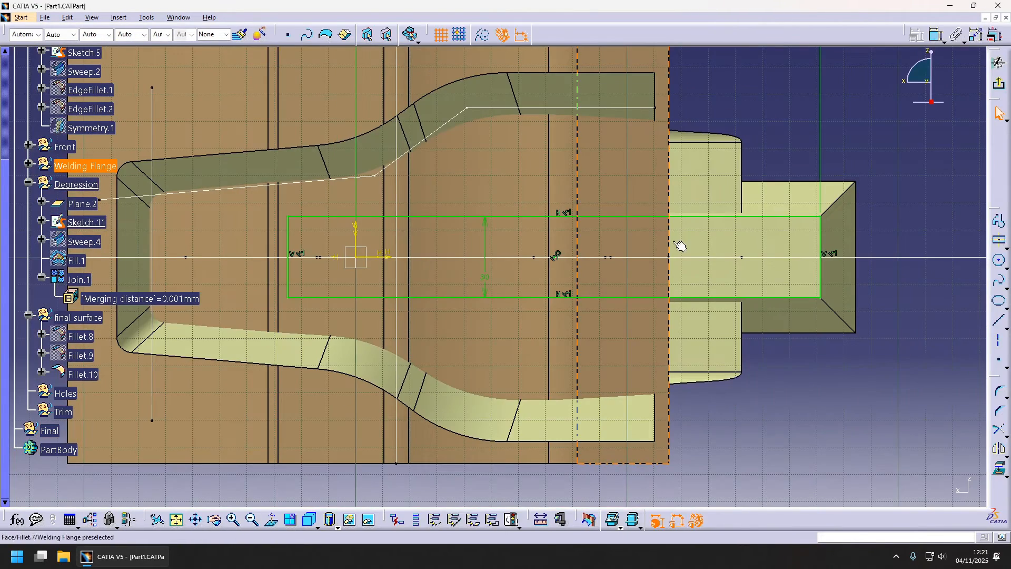
left_click(823, 125)
middle_click_drag(769, 156, 679, 421)
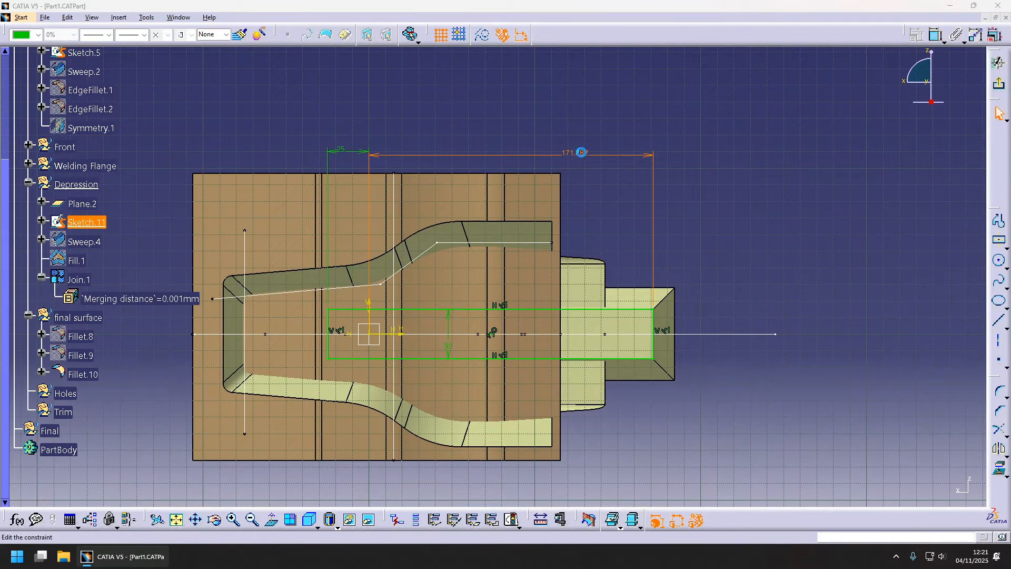
double_click(581, 152)
left_click(898, 451)
key("Return")
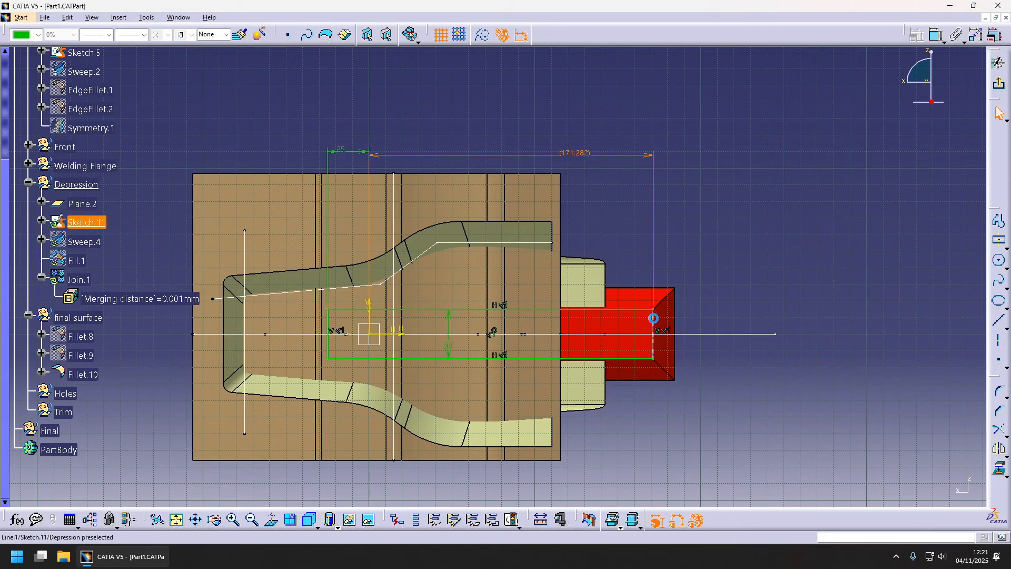
- Shorten the rectangle by moving its far end line to about 133 mm from the sketch's vertical axis
left_click_drag(652, 318, 556, 317)
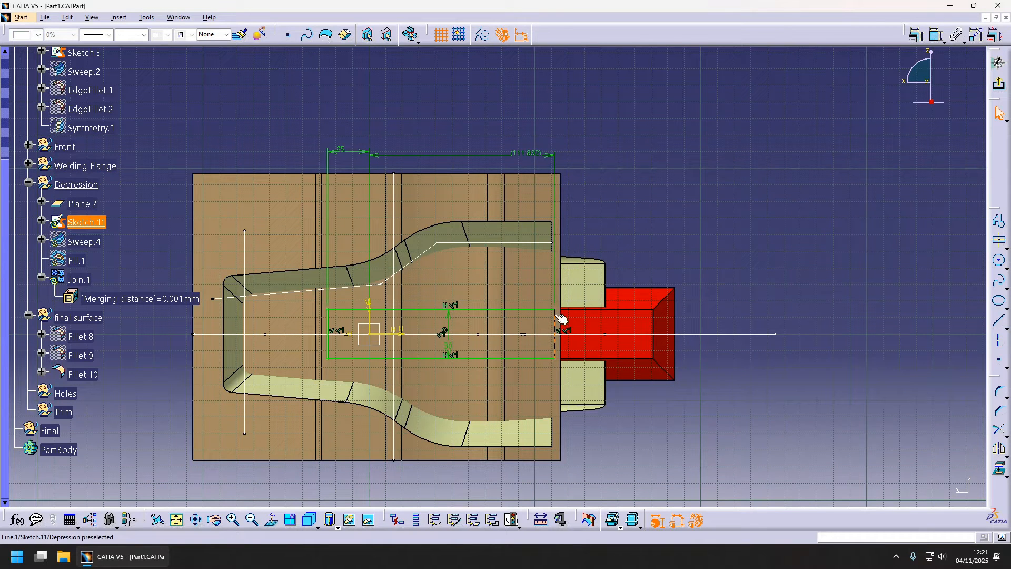
middle_click_drag(558, 323, 503, 277)
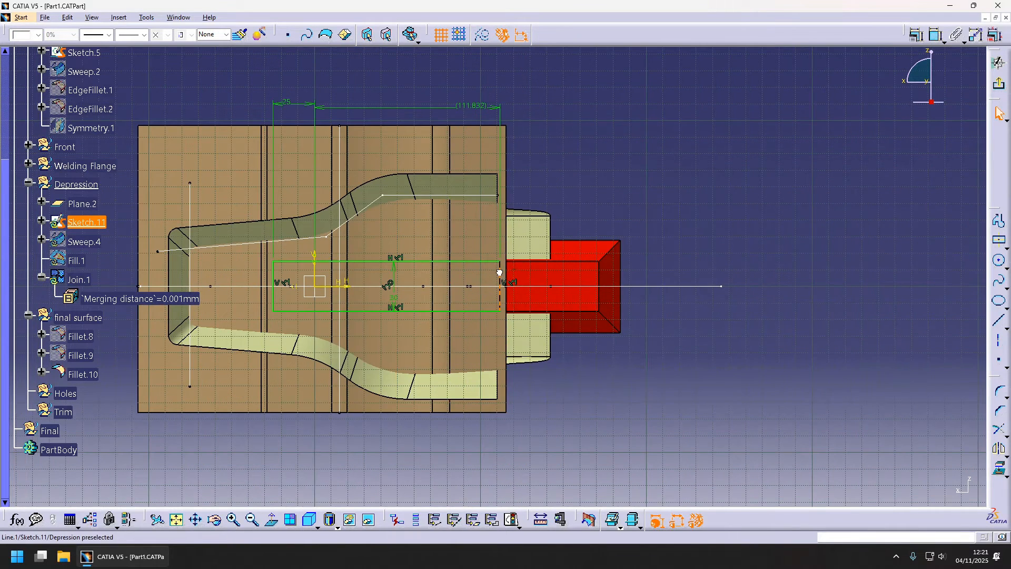
left_click_drag(499, 272, 546, 272)
middle_click(546, 271)
middle_click_drag(545, 274, 544, 233)
middle_click_drag(505, 289, 641, 299)
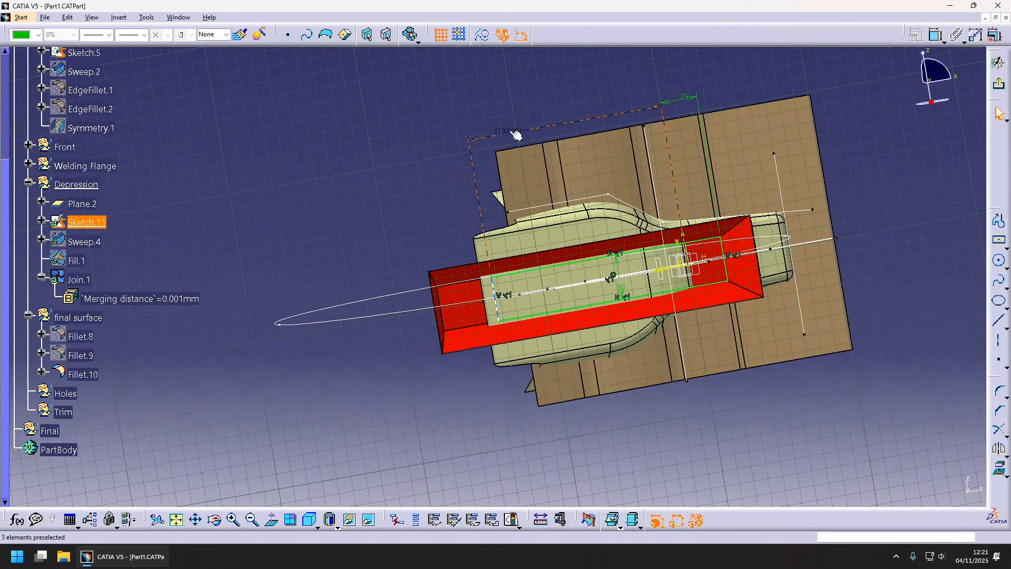
- Make the rectangle's length dimension driving again at 133.35 mm, leave the sketch and update the joined depression surface
double_click(508, 130)
left_click(920, 492)
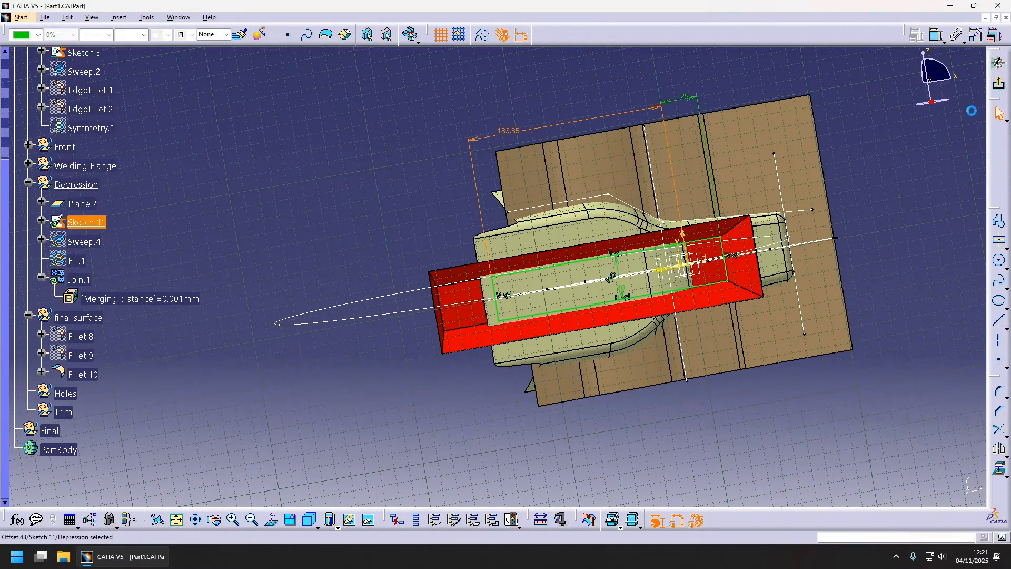
left_click(998, 63)
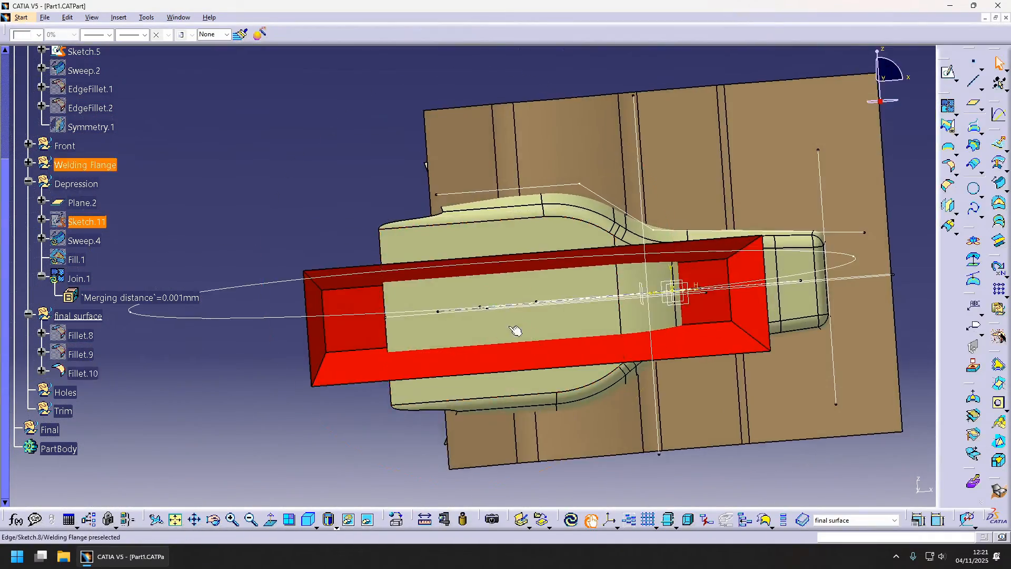
right_click(436, 364)
left_click(465, 325)
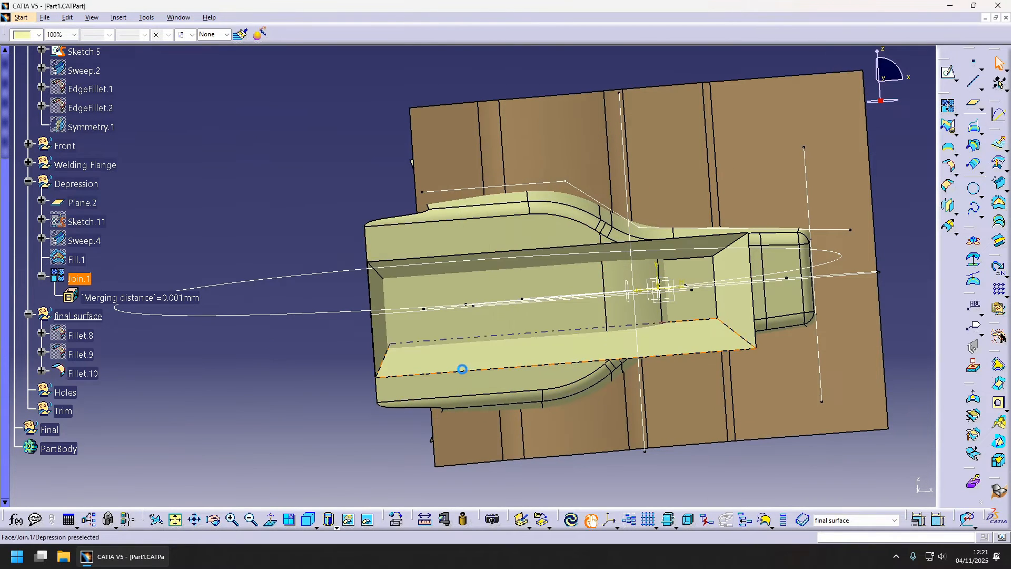
middle_click_drag(423, 332, 580, 356)
scroll(181, 365, "down", 1)
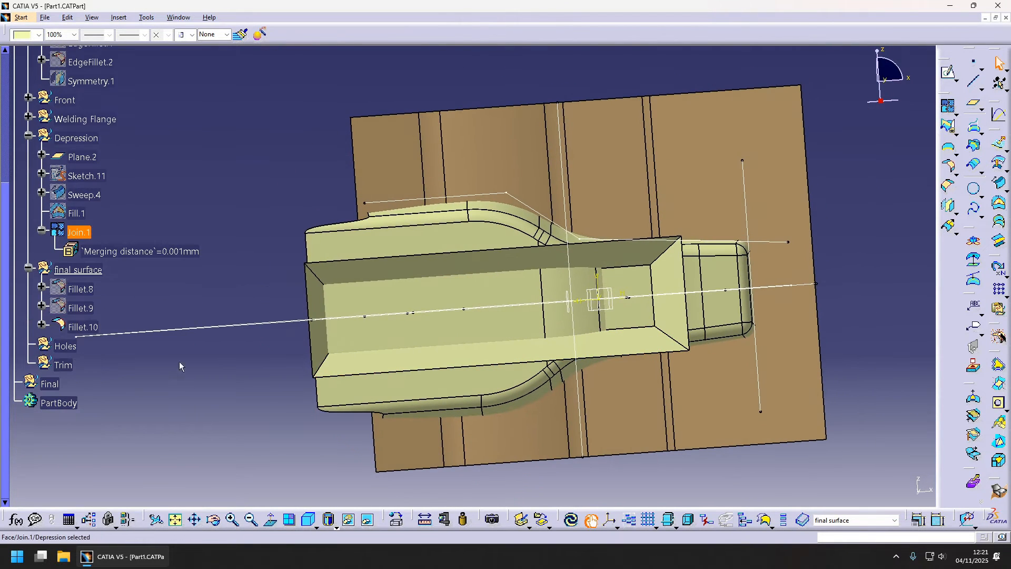
- Trim Fillet.10 with Join.1 in Standard mode, choosing the sides that leave the depression recessed into the main surface
key("Escape")
left_click(948, 127)
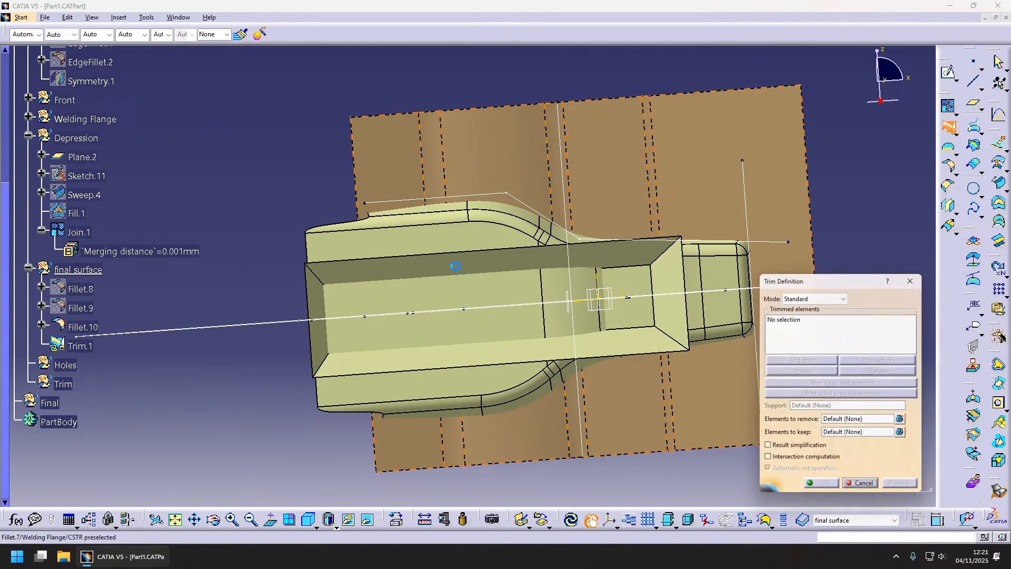
left_click(486, 266)
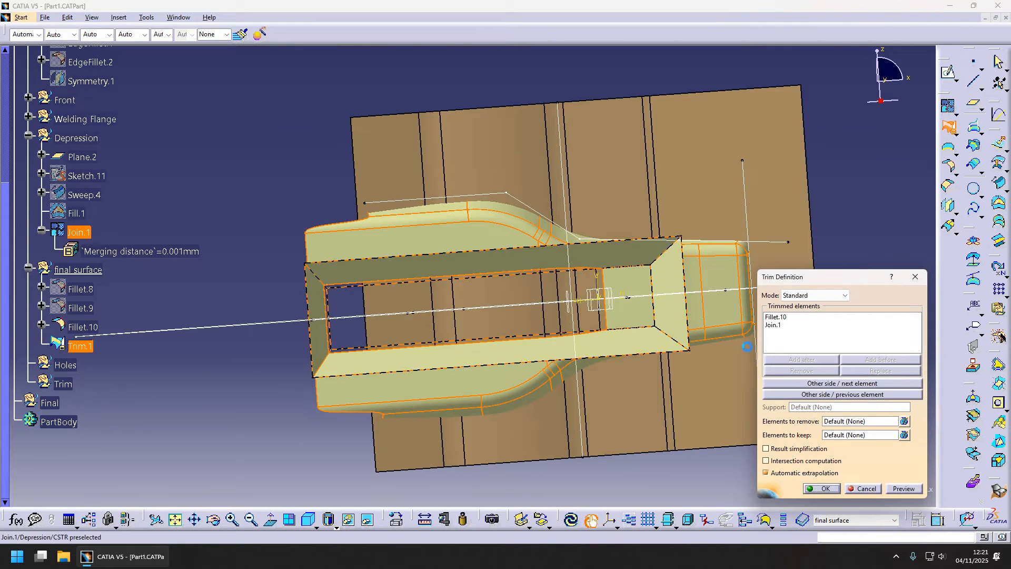
left_click(880, 393)
left_click(879, 394)
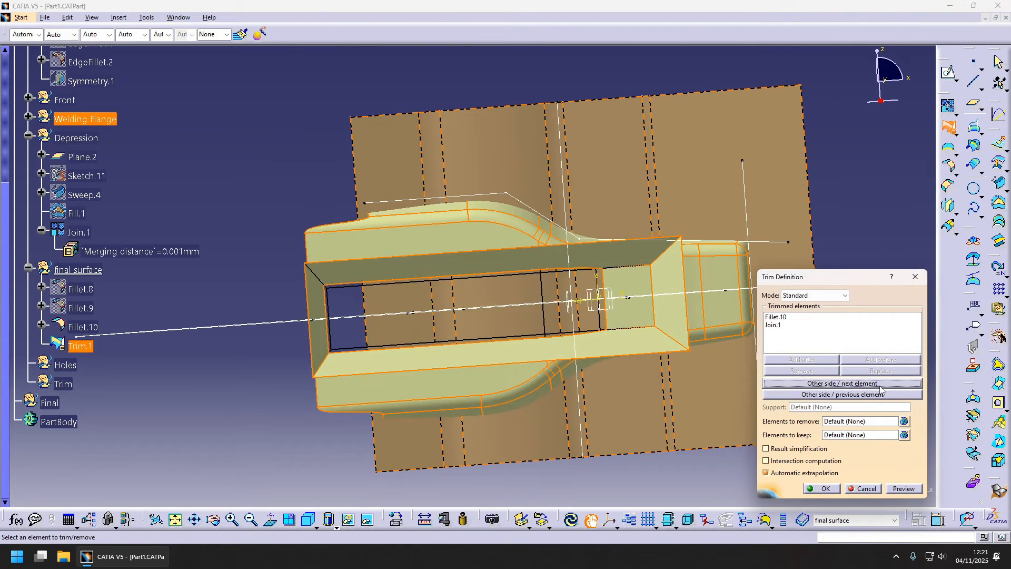
left_click(878, 395)
left_click(826, 493)
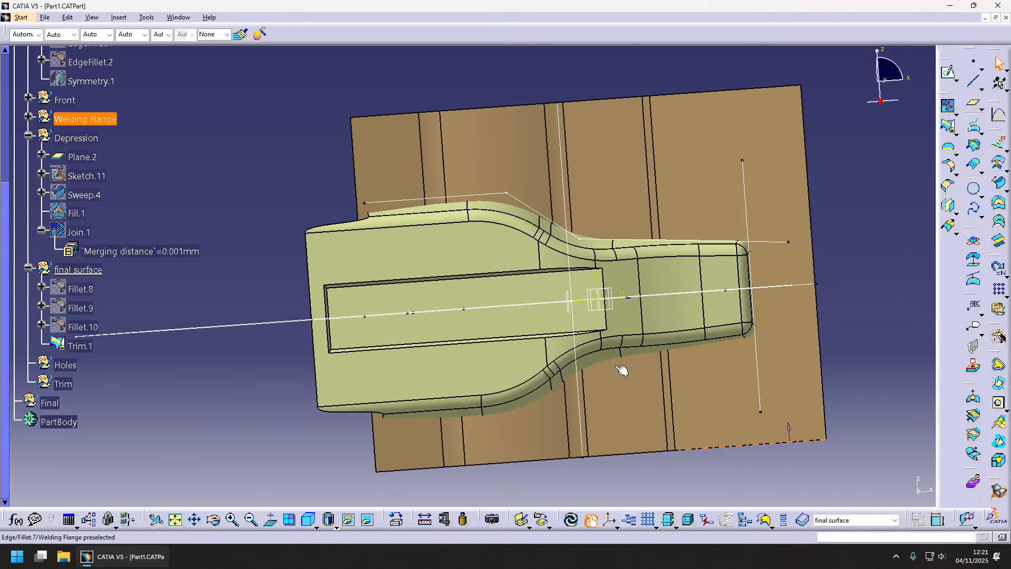
- Edge-fillet the two corner edges between the walls at the depression's outer end with a 5 mm radius
middle_click_drag(621, 368, 713, 302)
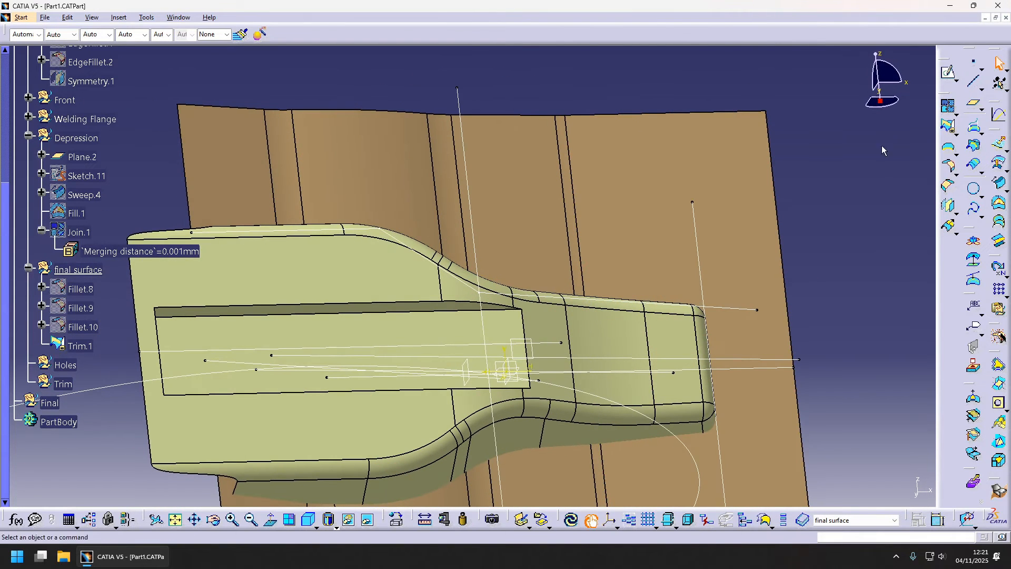
left_click(954, 174)
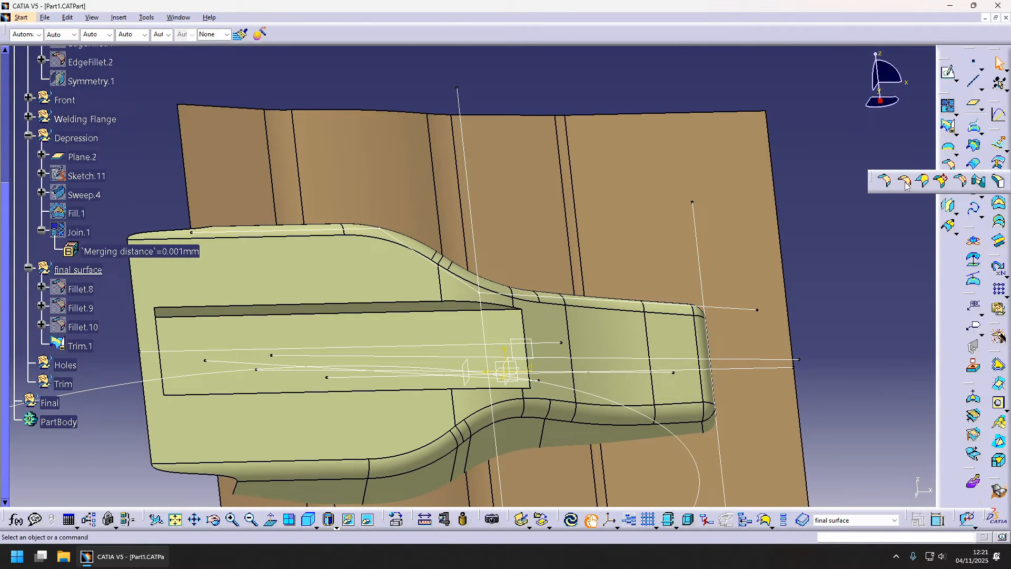
middle_click_drag(333, 337, 448, 272)
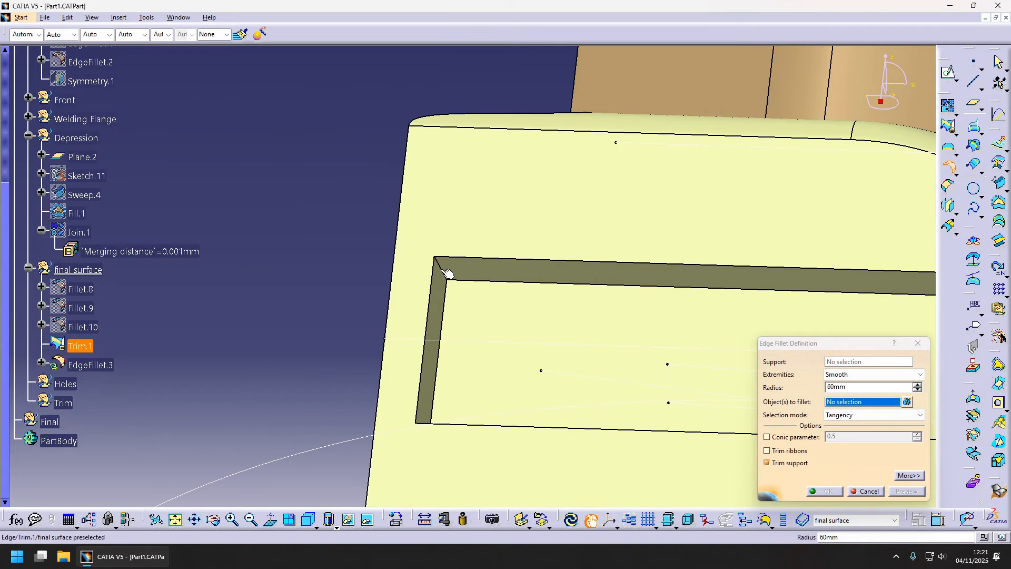
left_click(446, 270)
middle_click_drag(444, 463, 414, 436)
left_click(415, 432)
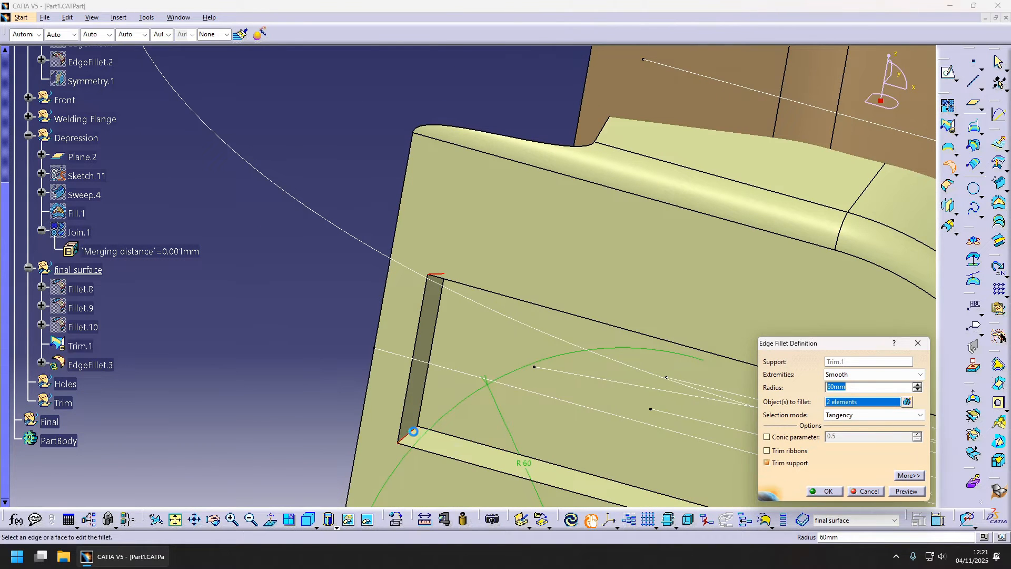
middle_click_drag(545, 410, 436, 387)
left_click_drag(857, 387, 828, 386)
type("5")
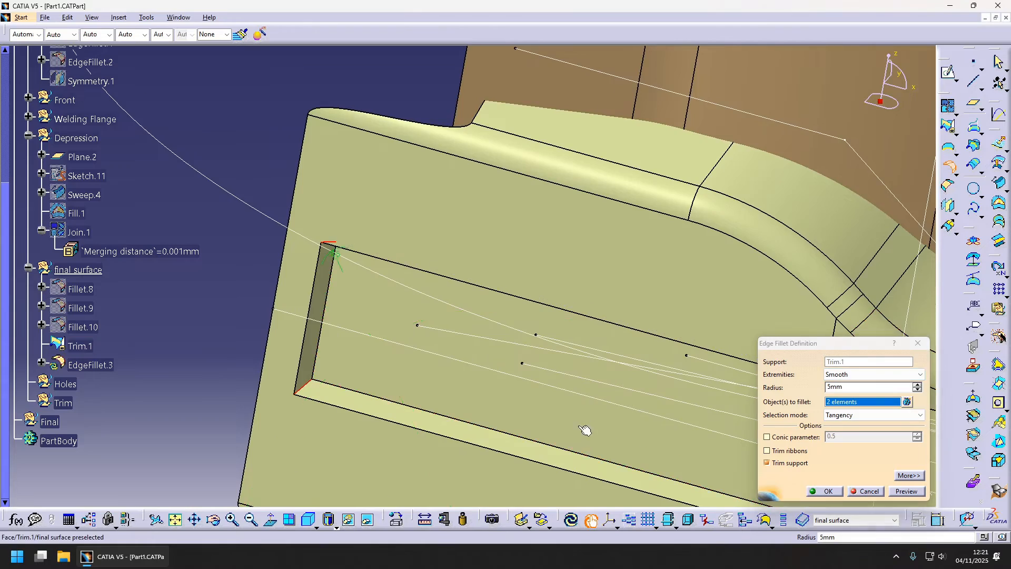
middle_click_drag(584, 428, 614, 386)
middle_click(637, 315)
middle_click_drag(637, 288, 513, 284)
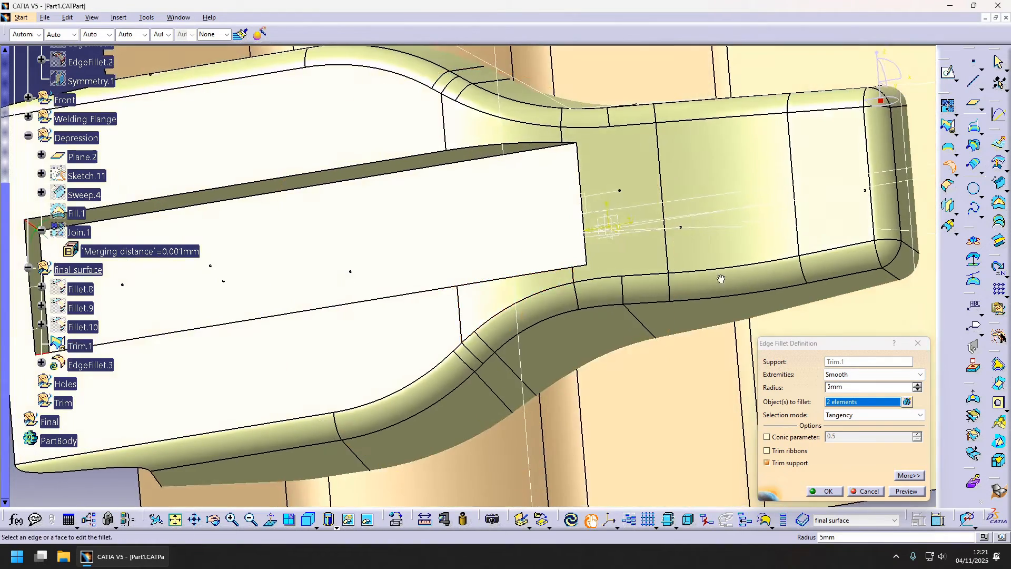
middle_click_drag(722, 280, 503, 264)
middle_click_drag(614, 279, 564, 311)
left_click(827, 492)
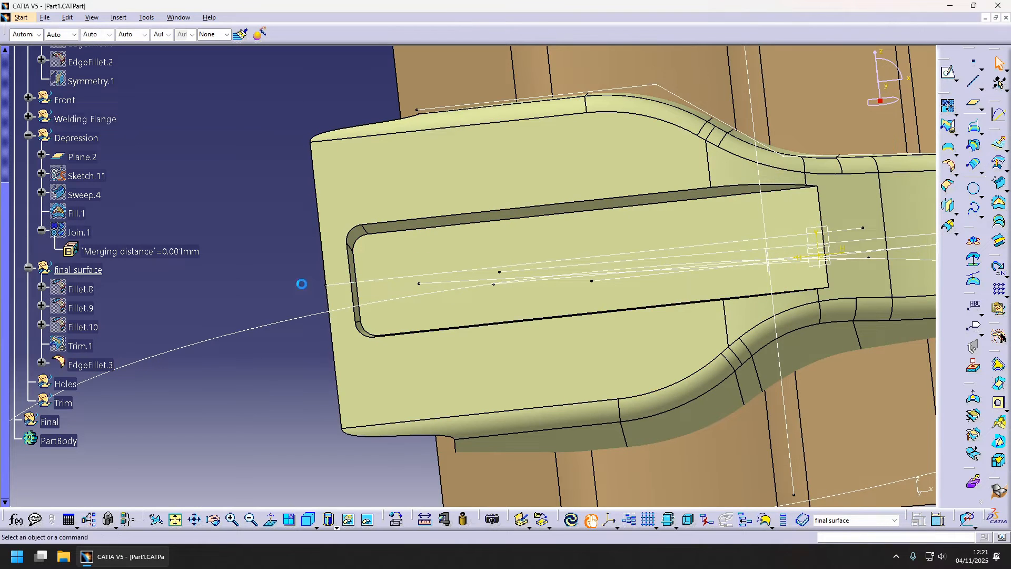
- Set the radius of the depression's corner edge fillet to 2 mm
double_click(362, 240)
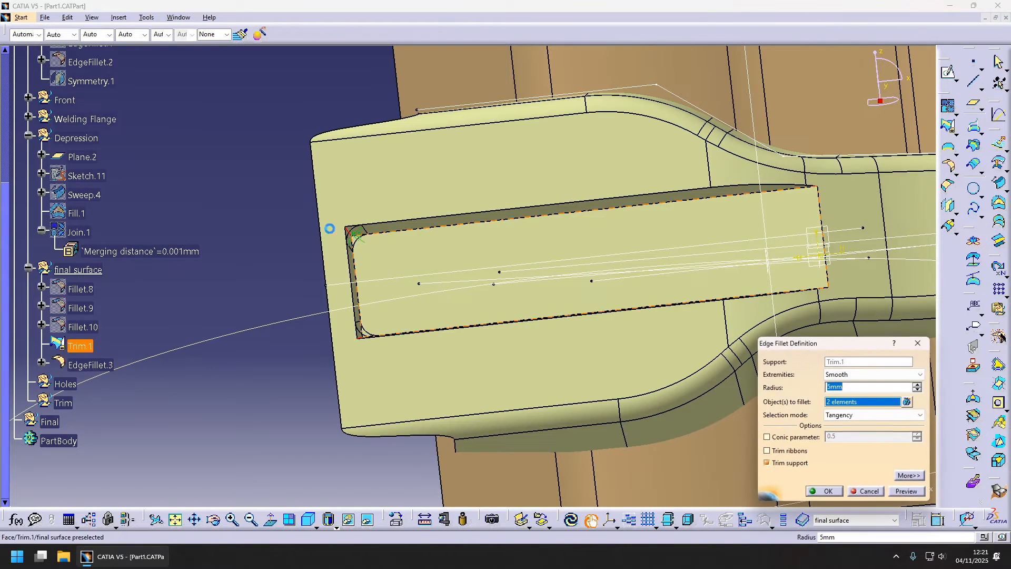
left_click_drag(843, 387, 751, 386)
type("3")
key("Return")
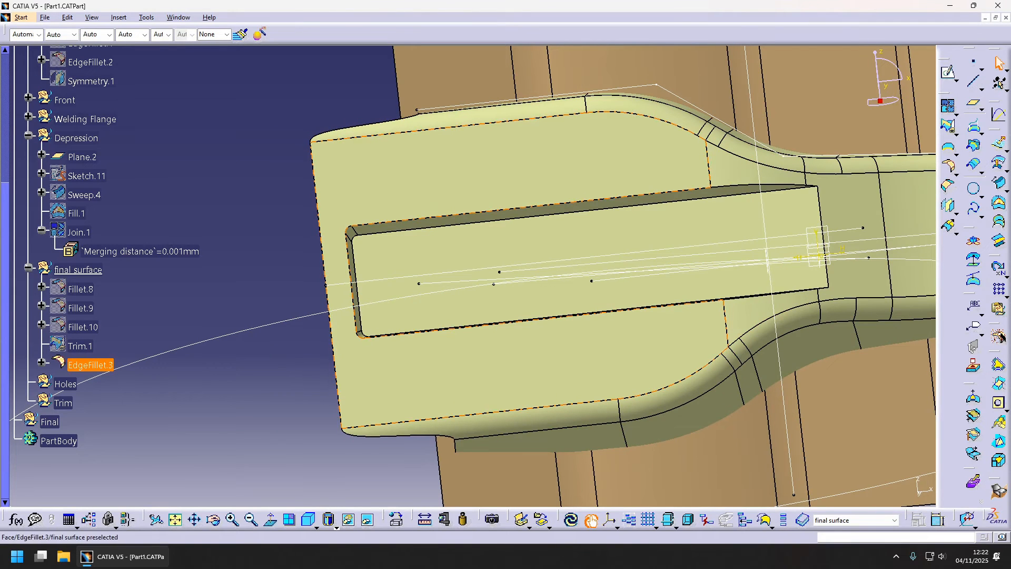
- Try to edge-fillet the depression's floor edges, its inner end edge and its upper rim together with a 5 mm radius
middle_click_drag(575, 212, 431, 234)
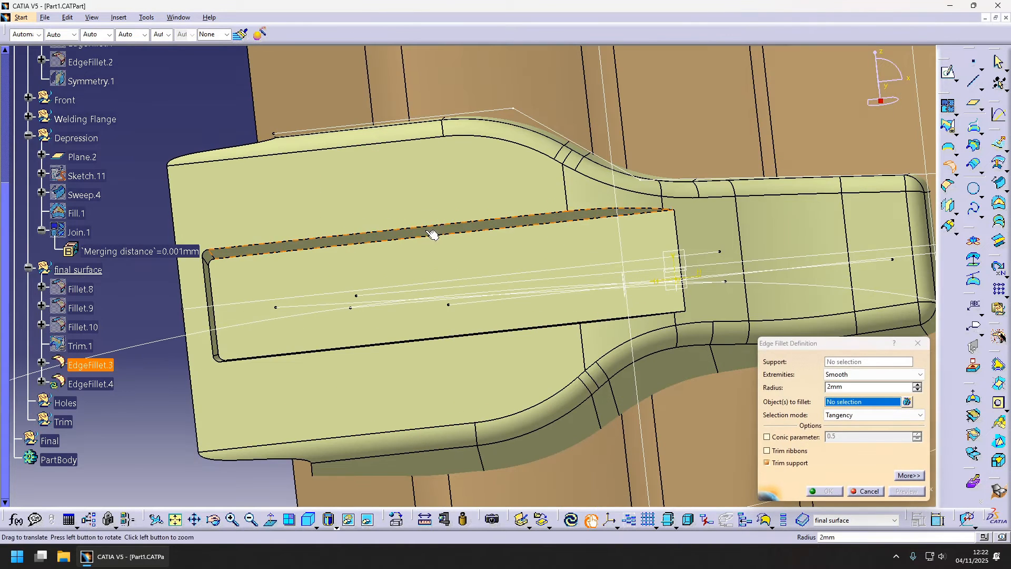
left_click(583, 217)
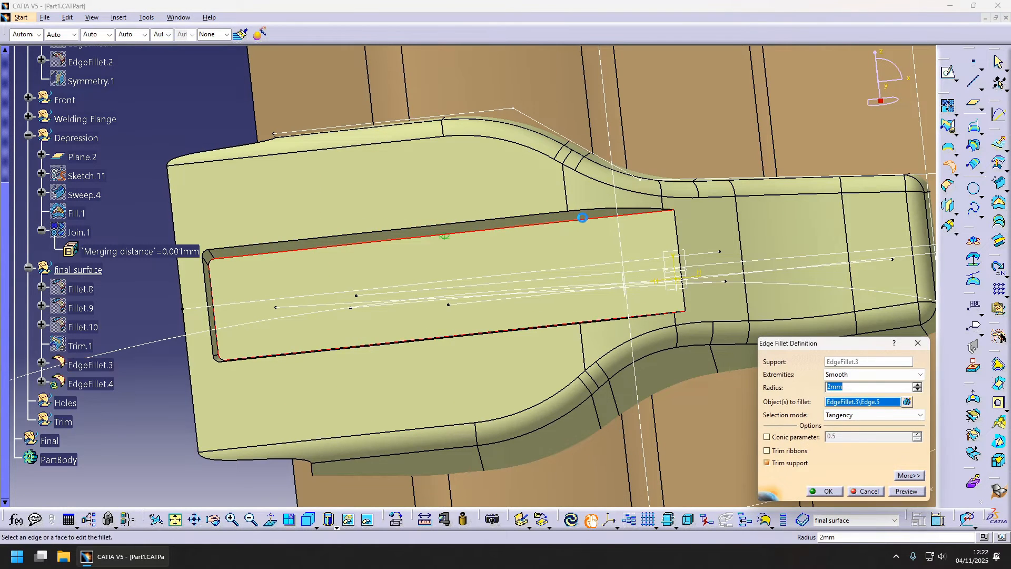
left_click(680, 224)
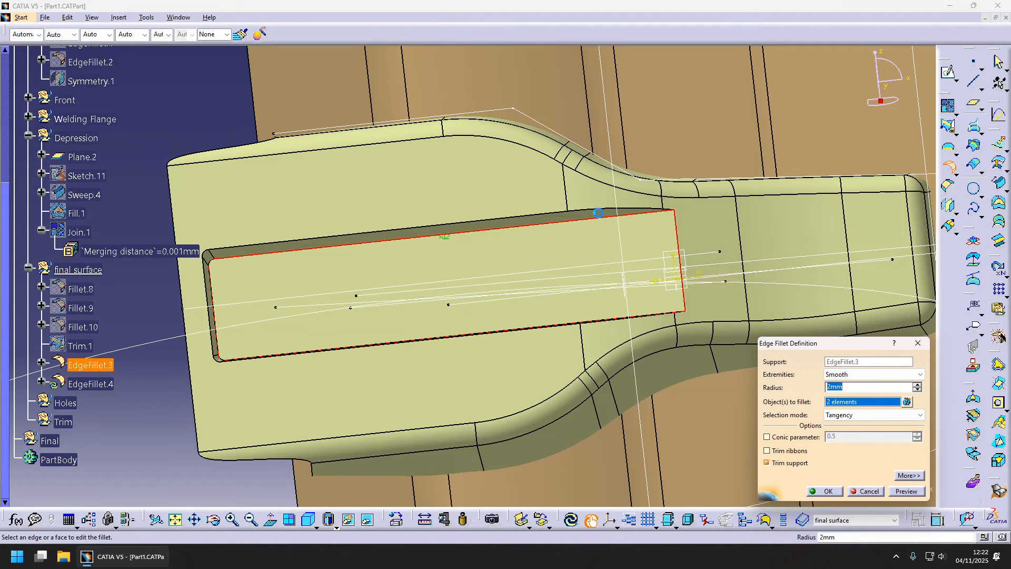
left_click(618, 212)
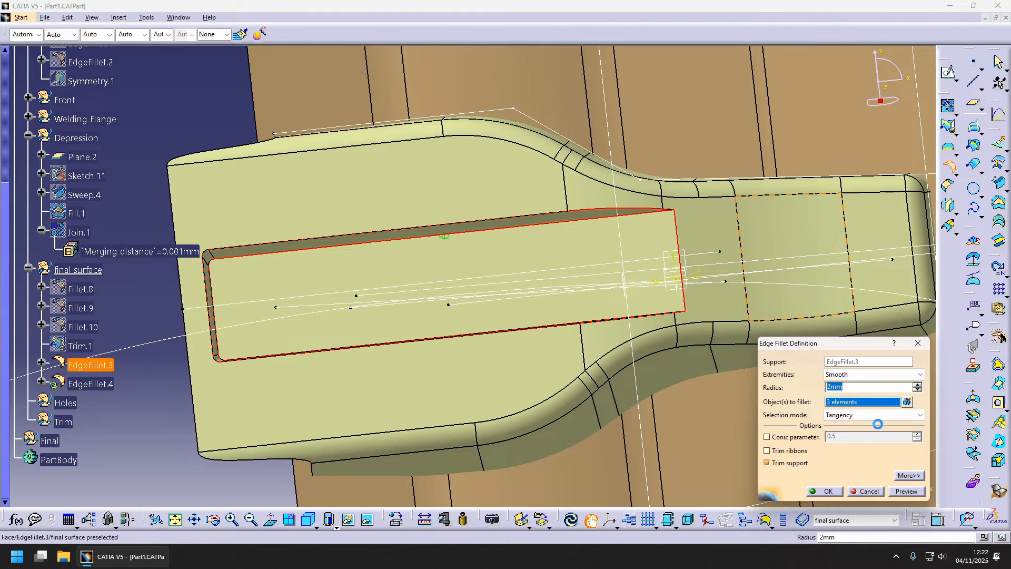
left_click(903, 489)
left_click(825, 490)
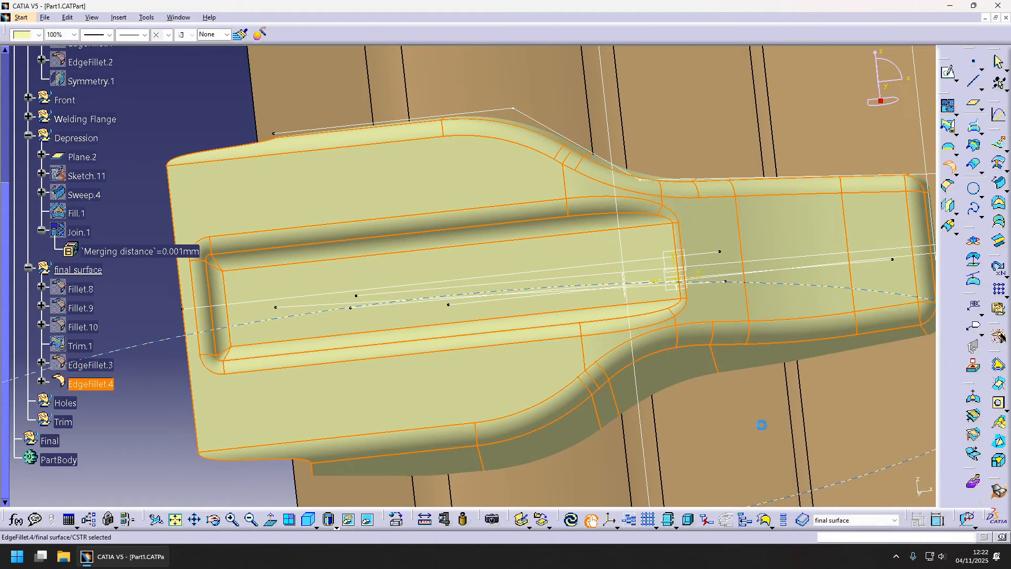
- Inspect the blended inner end of the depression and delete the edge fillet EdgeFillet.4
left_click(694, 335)
middle_click_drag(695, 335, 455, 258)
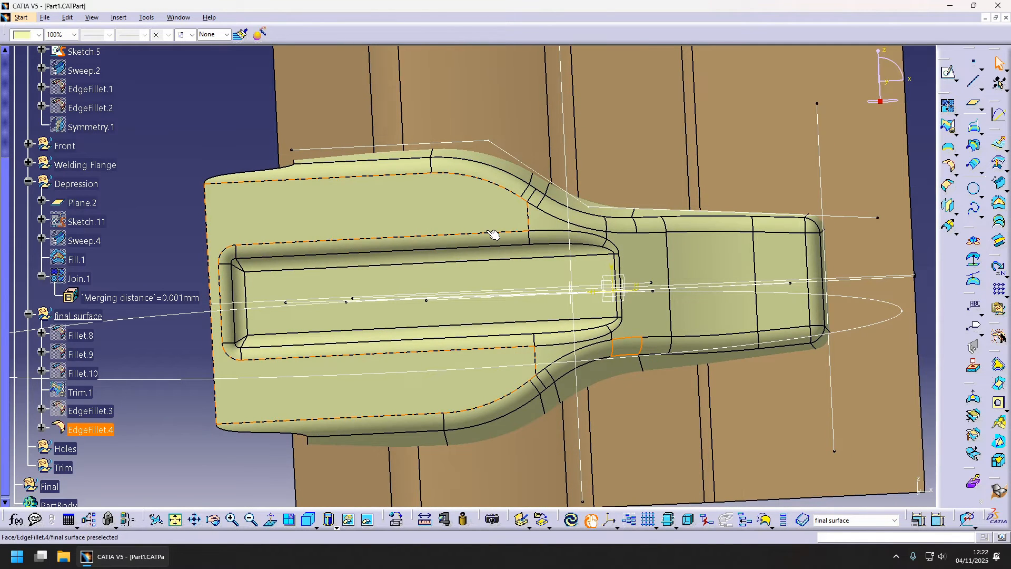
middle_click_drag(545, 270, 374, 272)
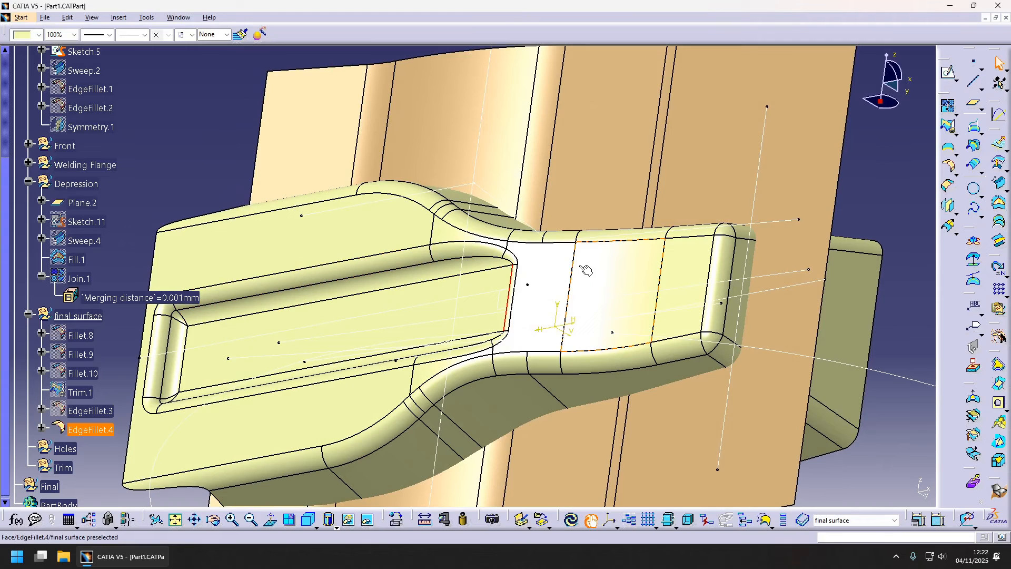
middle_click_drag(591, 288, 486, 285)
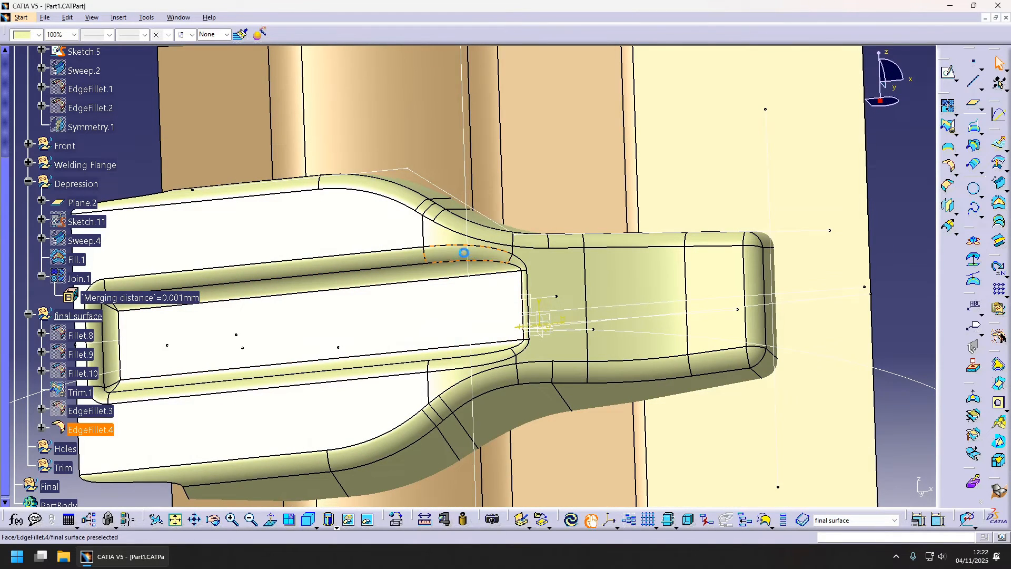
right_click(451, 257)
left_click(461, 262)
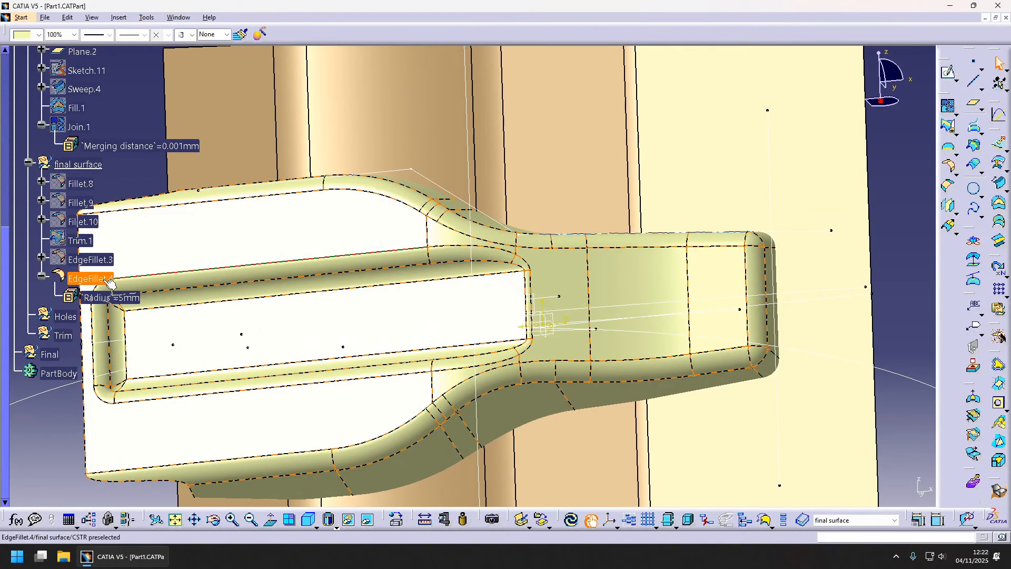
key("Delete")
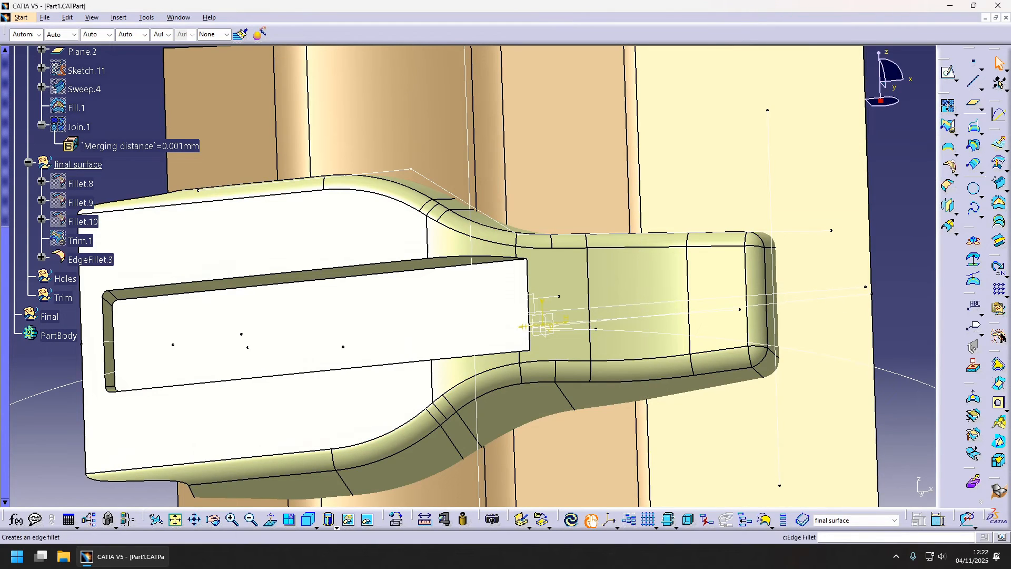
- Edge-fillet the tangent-continuous edges around the depression's floor with a 5 mm radius
left_click(950, 166)
left_click(400, 276)
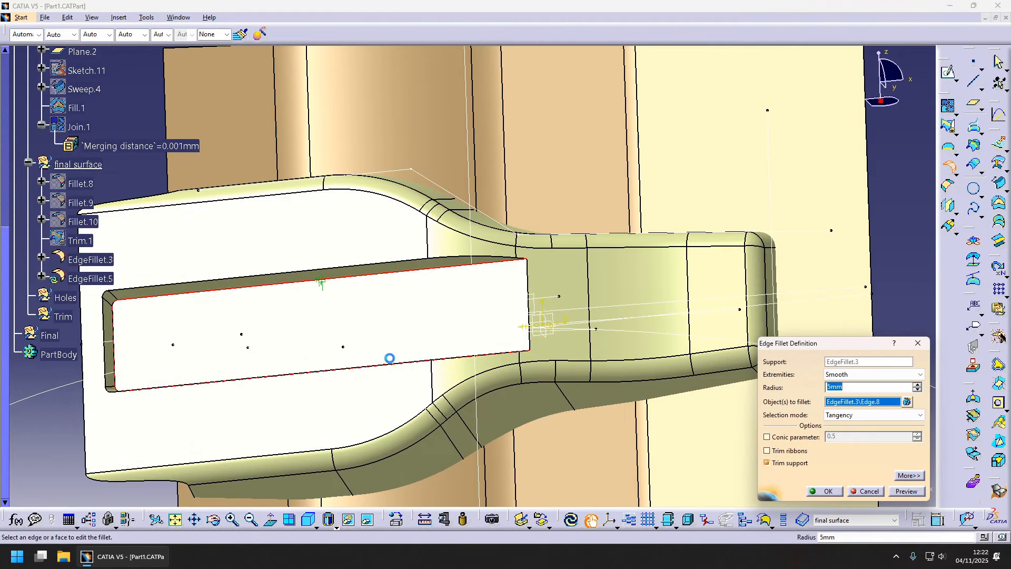
middle_click_drag(388, 356, 599, 346)
middle_click_drag(538, 371, 579, 379)
left_click(906, 491)
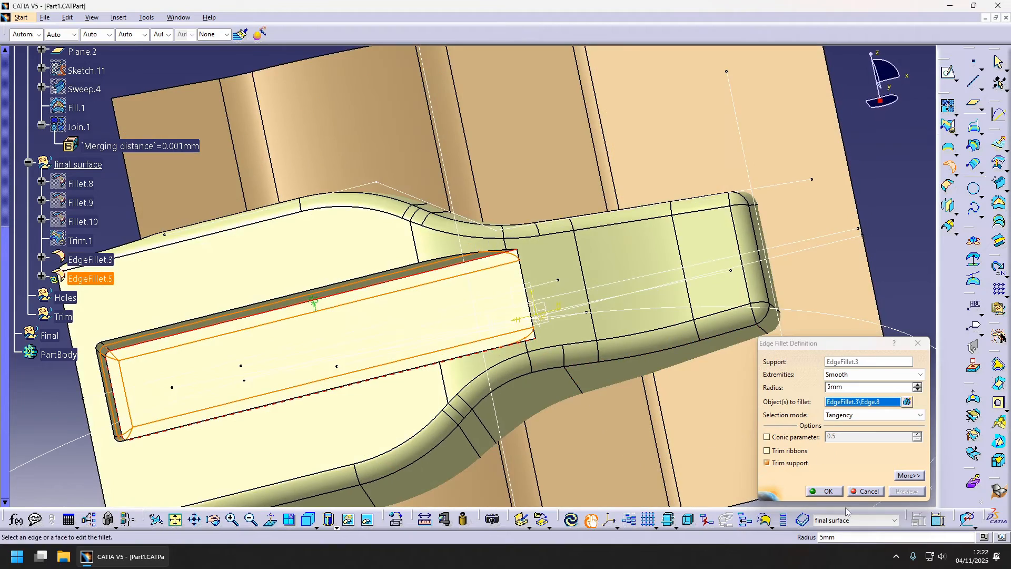
left_click(835, 489)
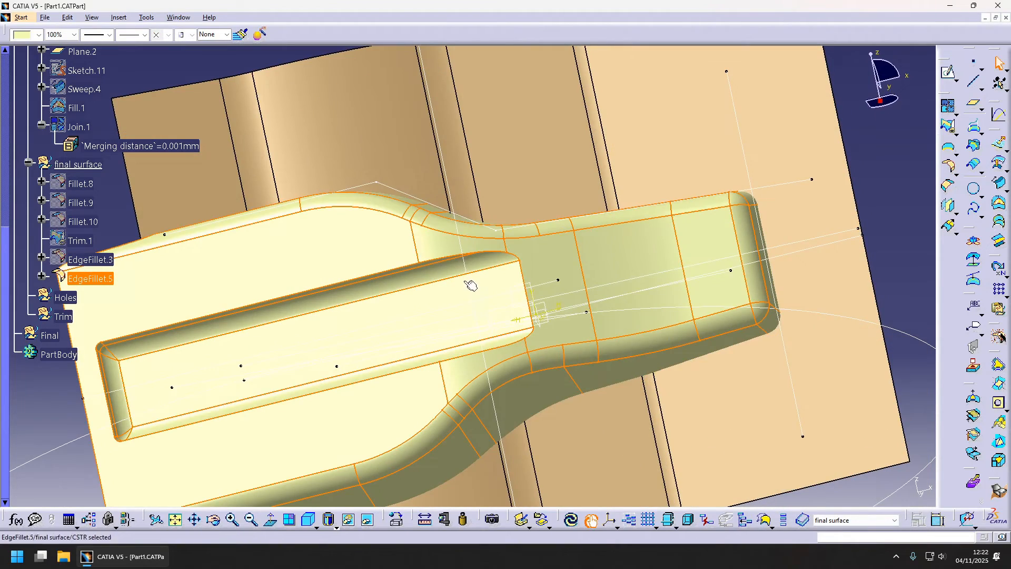
mouse_move(470, 285)
middle_mouse_down()
mouse_move(576, 362)
mouse_move(448, 297)
middle_mouse_up()
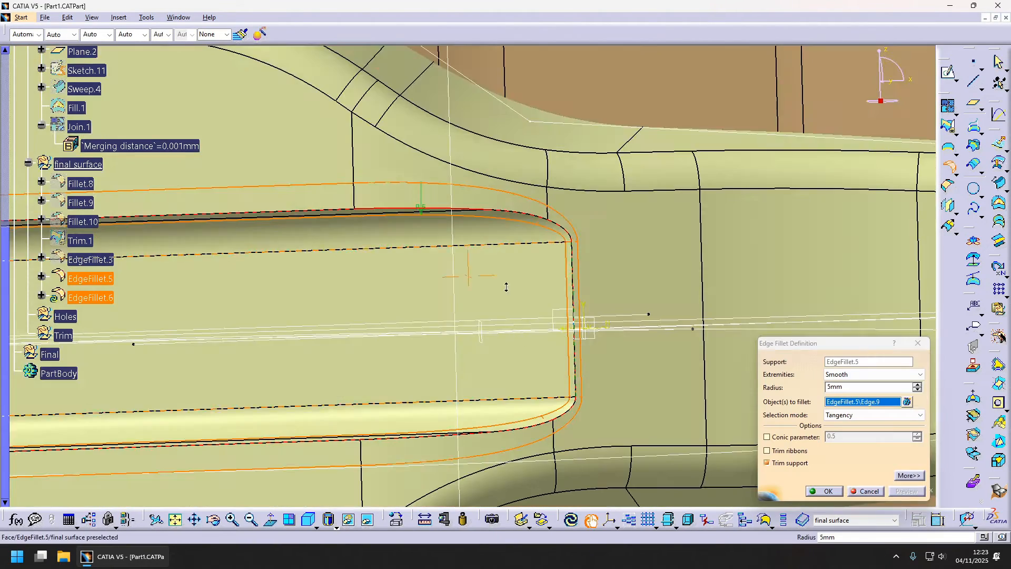
middle_click_drag(505, 286, 495, 314)
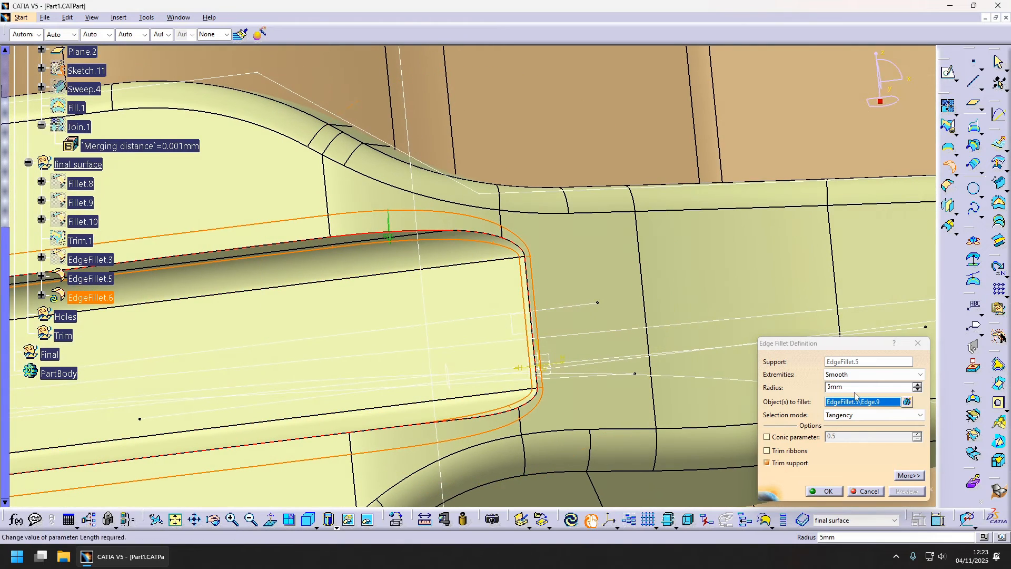
left_click(891, 375)
left_click(892, 376)
left_click(917, 343)
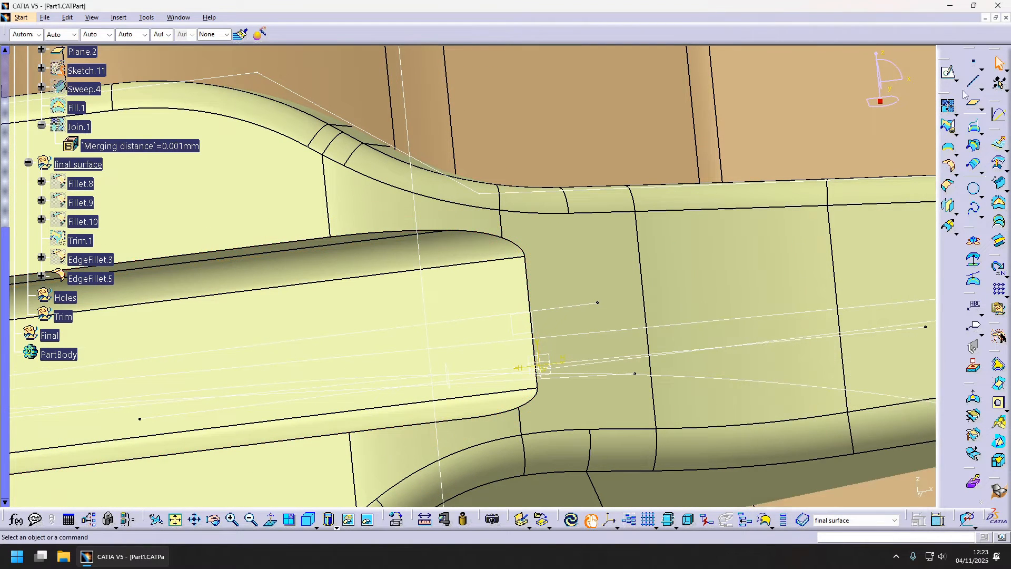
- Start a variable radius fillet on the depression's upper rim with a 10 mm radius at both vertices of the inner end edge
left_click(957, 175)
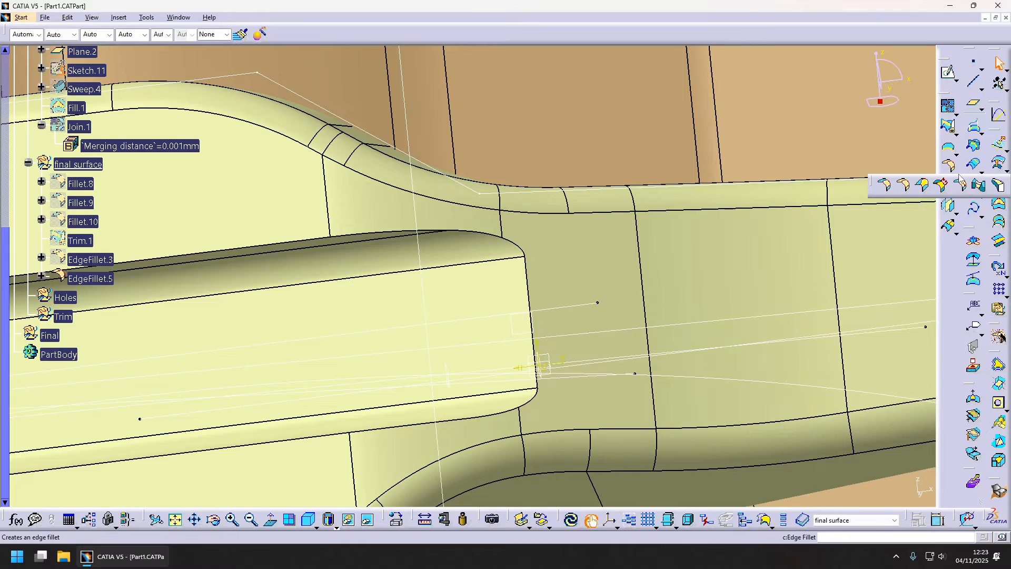
left_click(925, 185)
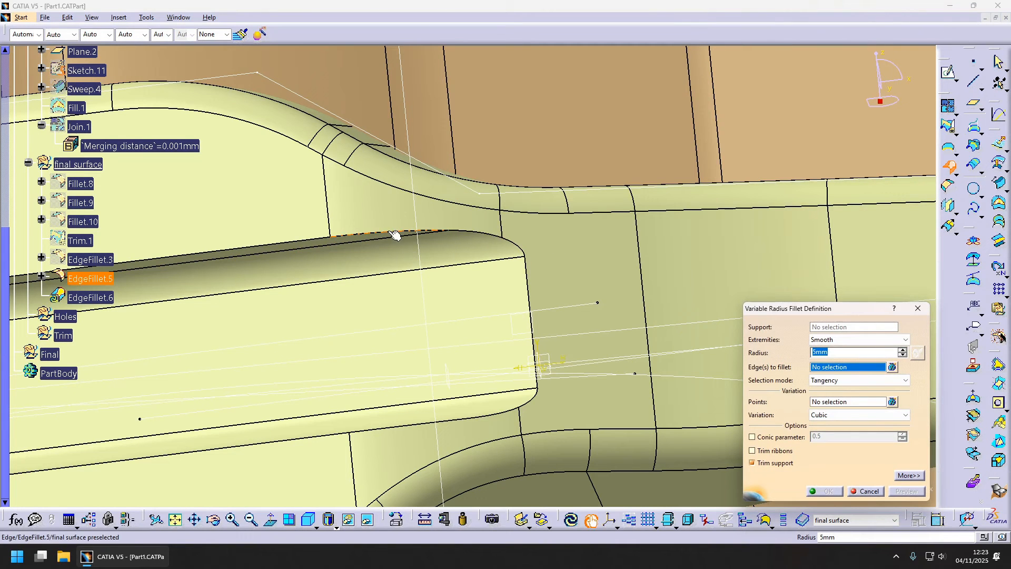
left_click(530, 284)
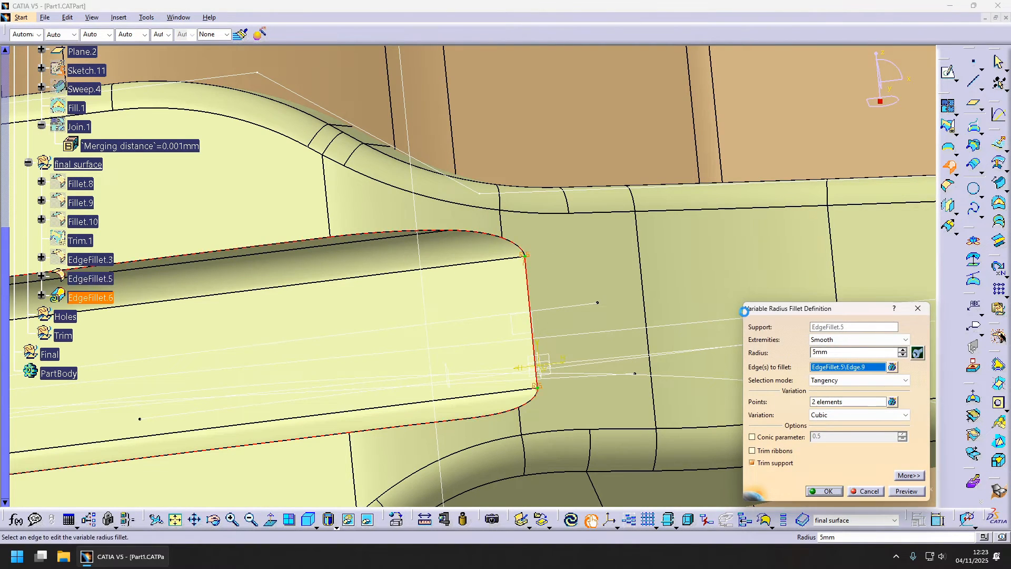
type("10")
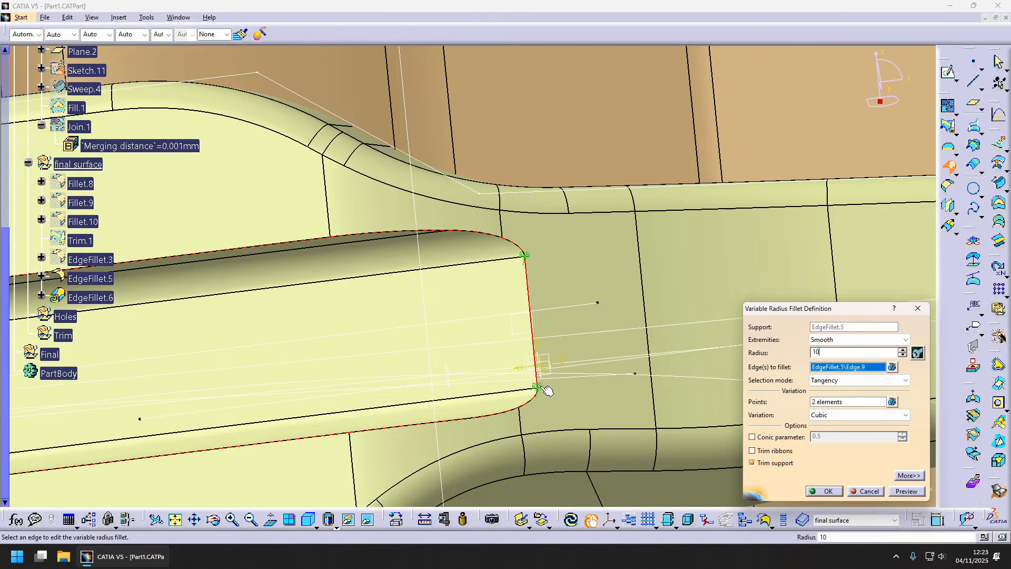
key("Return")
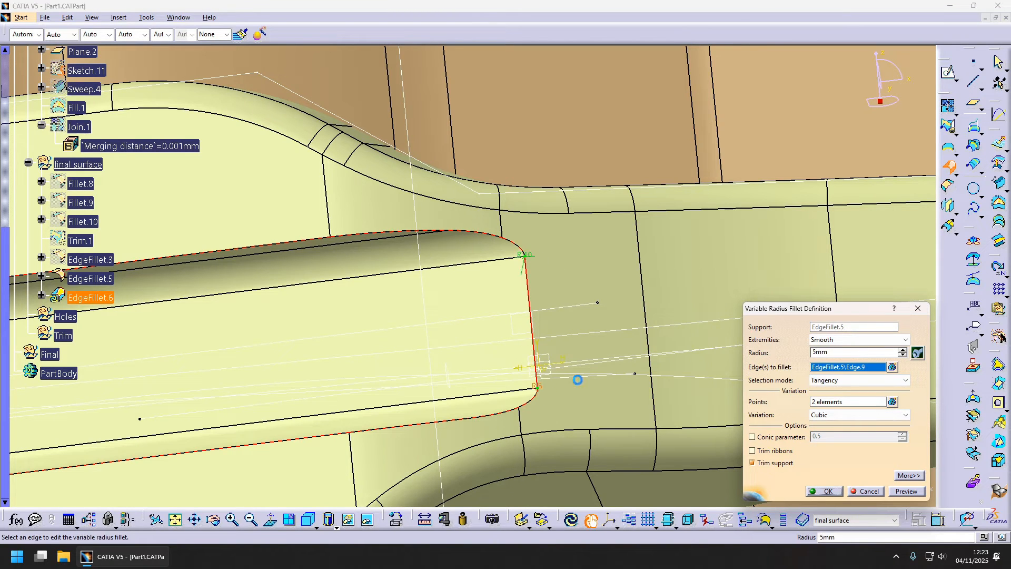
key("Return")
left_click(906, 491)
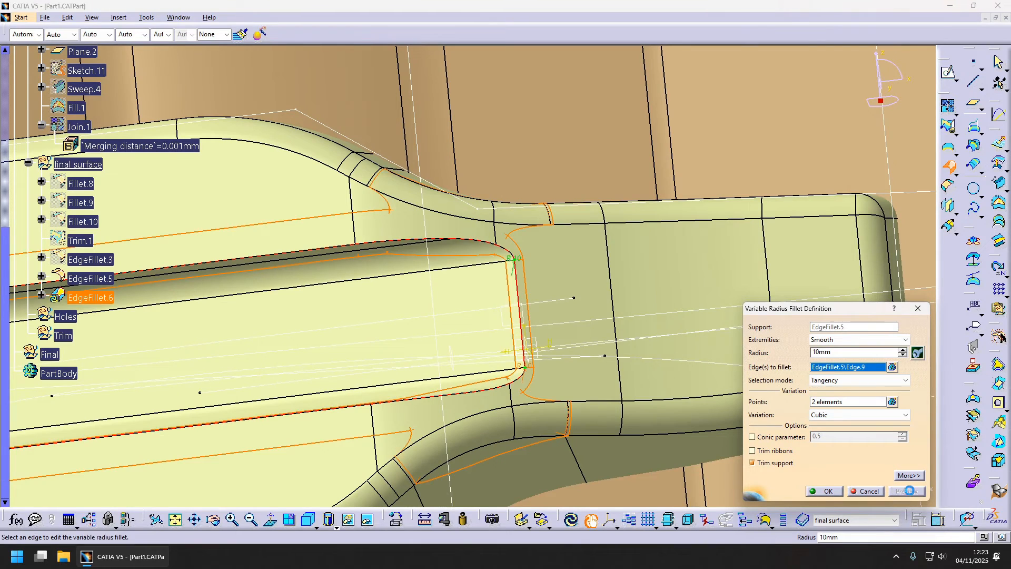
left_click(841, 380)
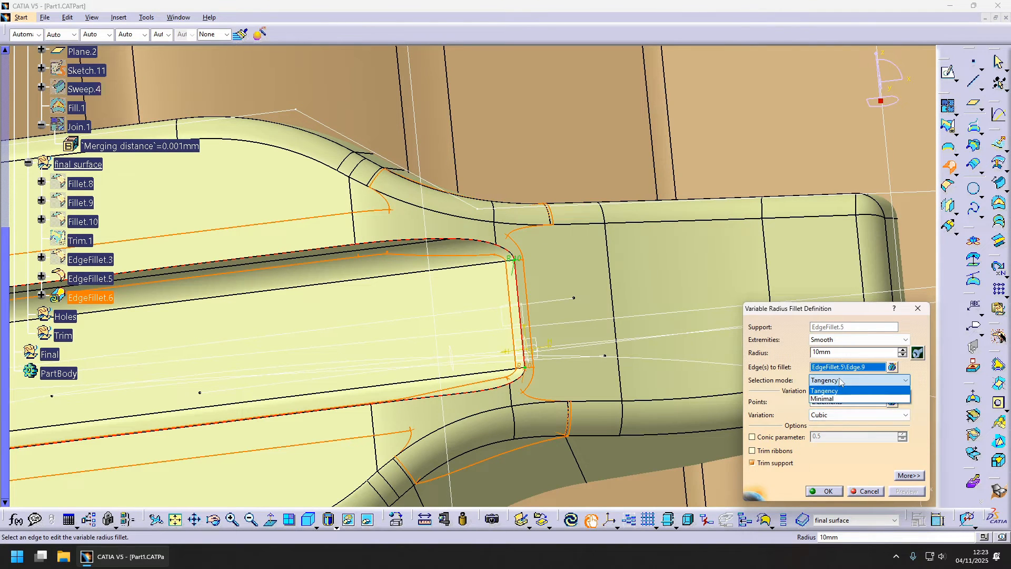
left_click(841, 380)
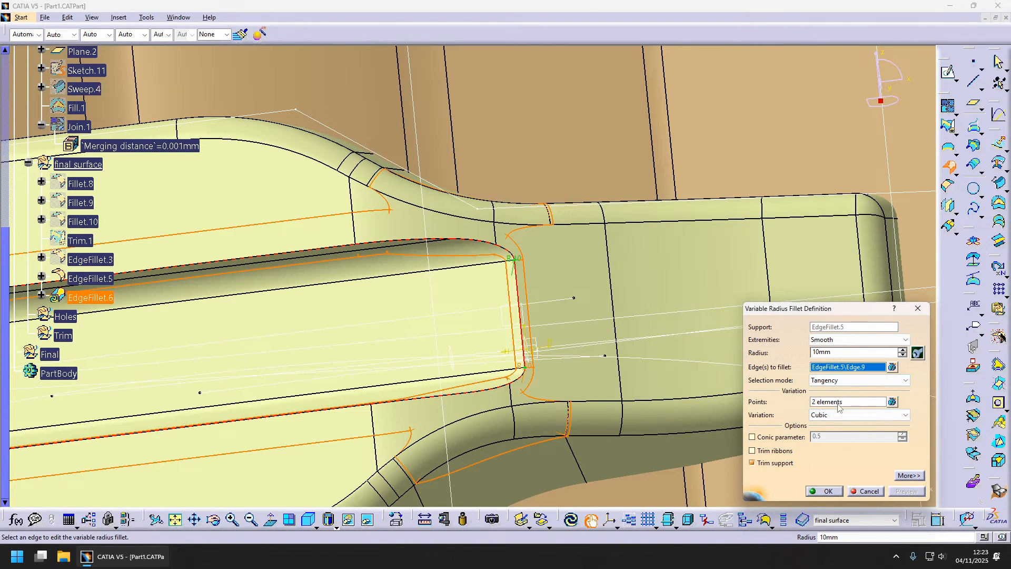
- Add a 5 mm radius variation point on the rim at each side of the depression, just outside the inner end corners
scroll(467, 234, "up", 3)
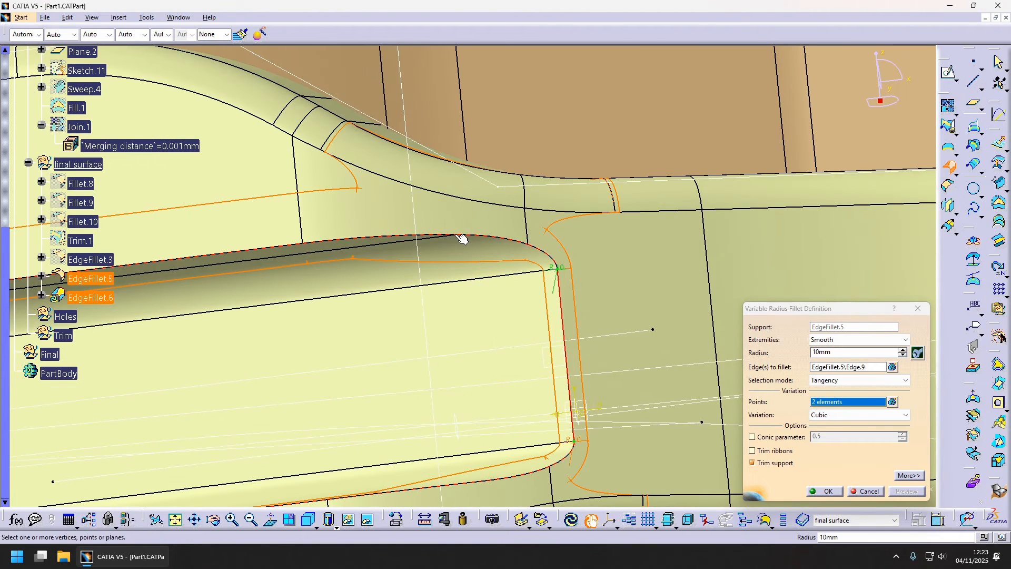
left_click(512, 238)
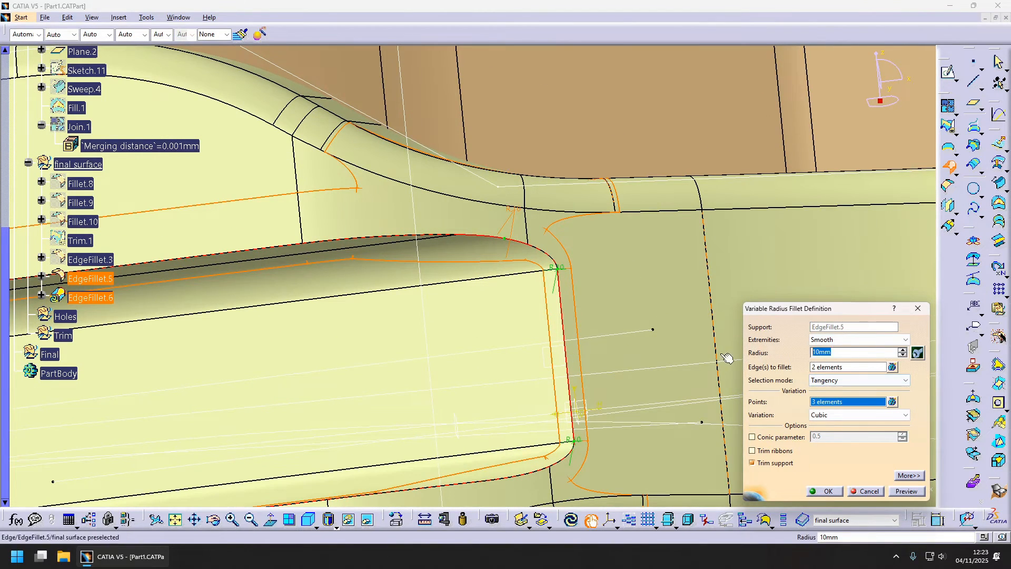
type("5")
left_click(907, 491)
middle_click_drag(534, 396, 532, 327)
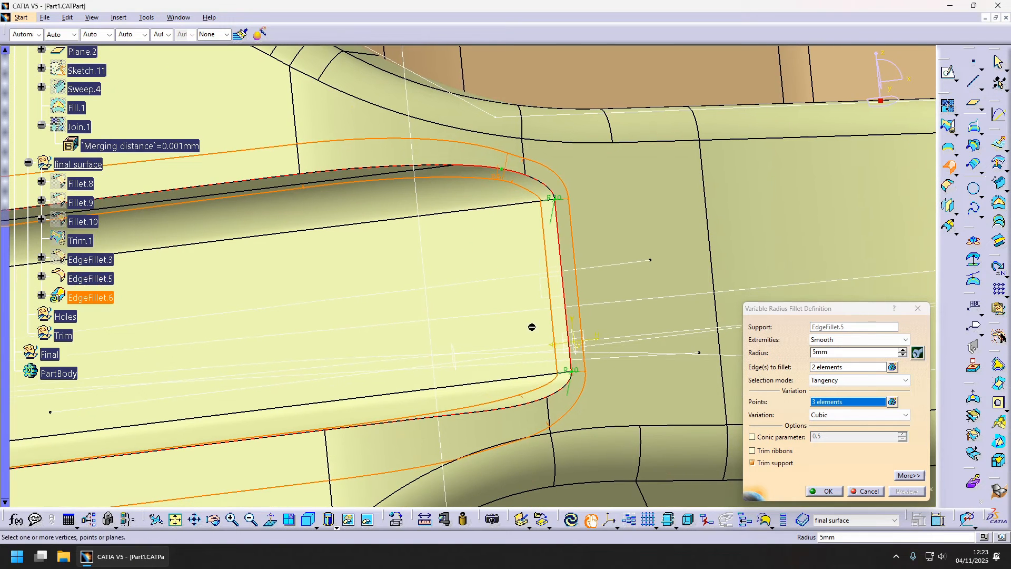
left_click(530, 408)
left_click(909, 492)
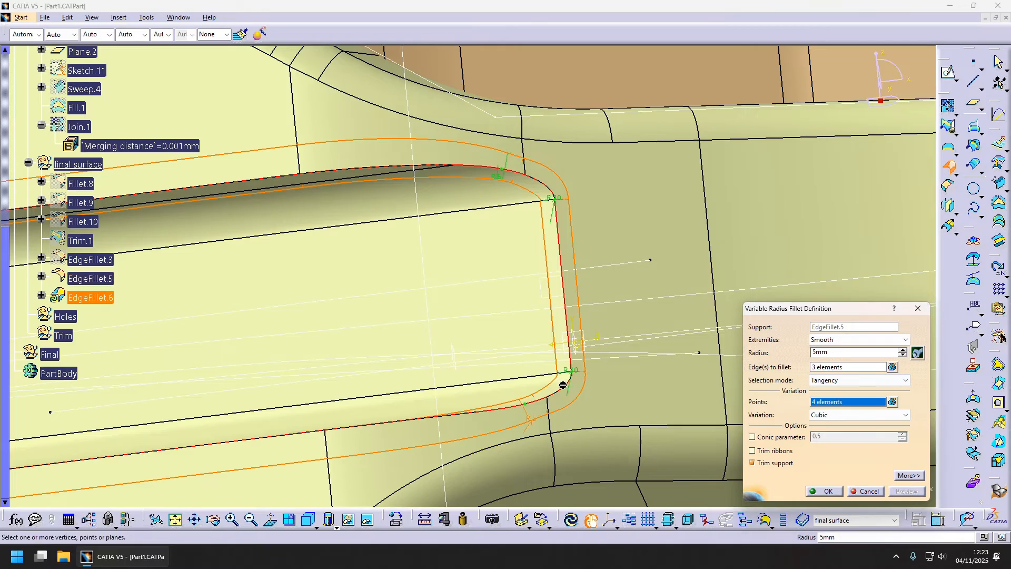
- Raise the fillet radius at the two inner end vertices to 15 mm and create the variable radius fillet
middle_click_drag(544, 440, 684, 418)
middle_click_drag(590, 308, 570, 371)
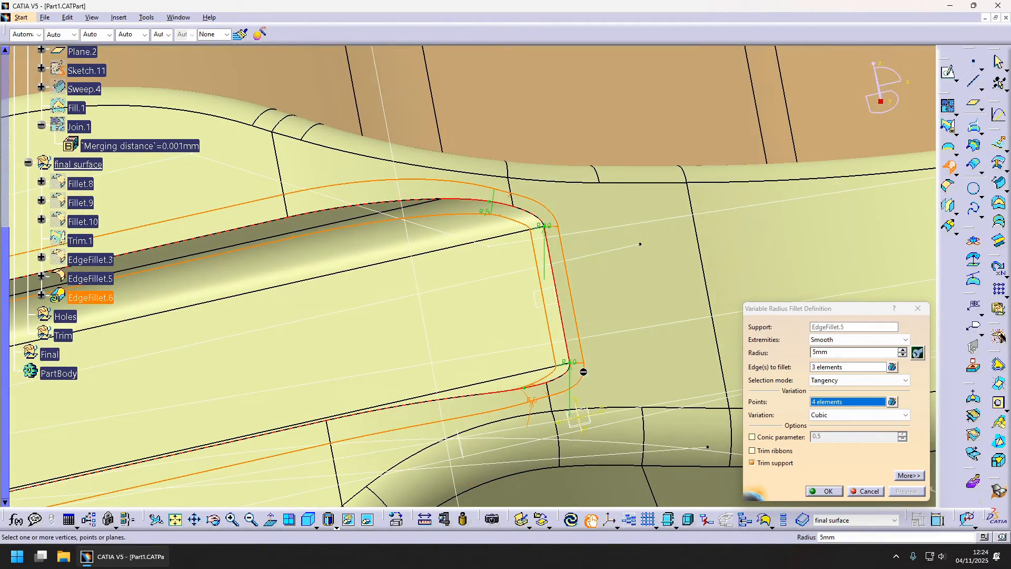
left_click(574, 363)
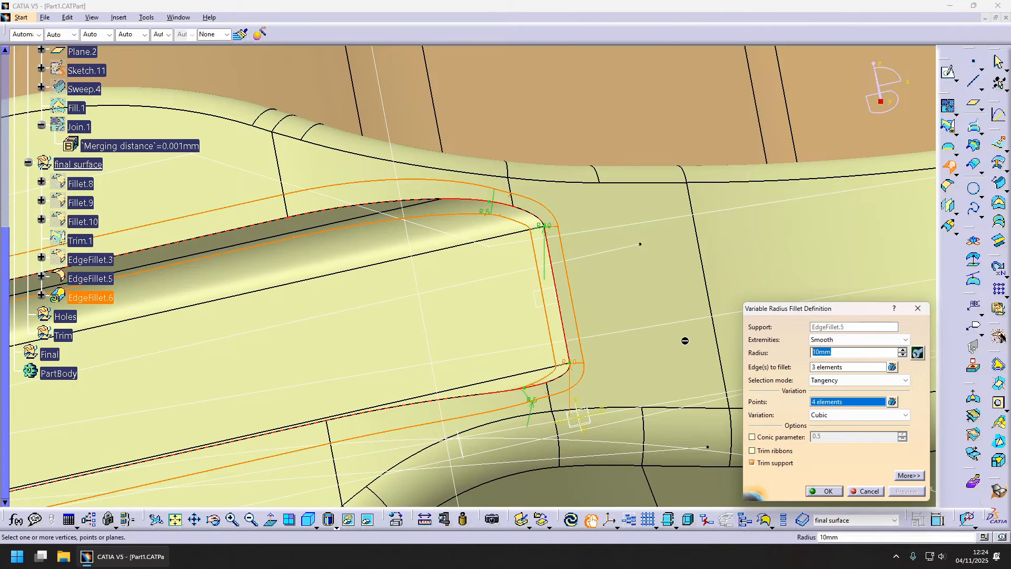
type("15")
key("Return")
middle_click_drag(542, 298, 559, 226, "ctrl")
left_click(576, 212)
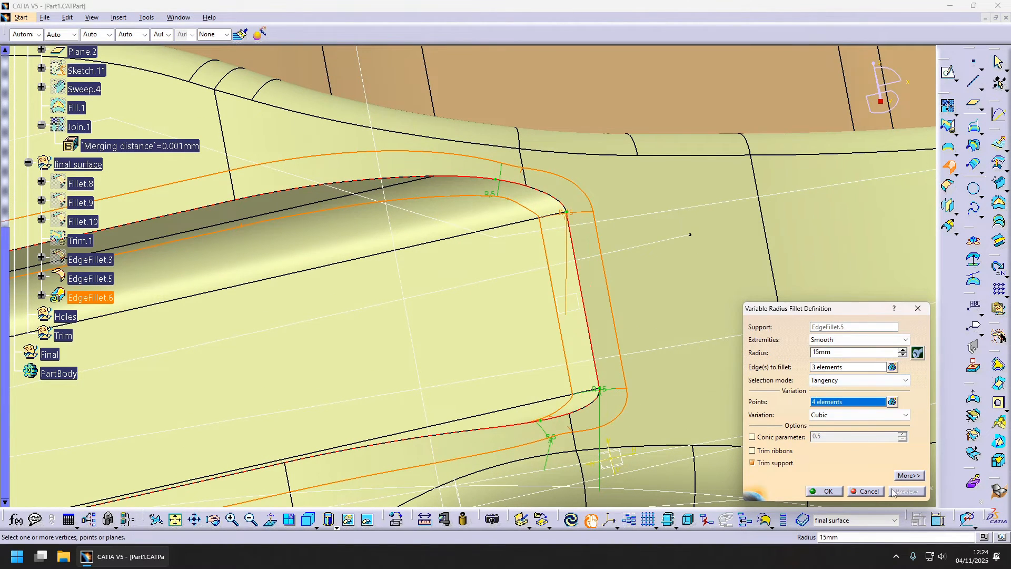
left_click(825, 491)
- Edit Plane.2's offset from the zx plane and update the depression geometry
middle_click_drag(592, 368, 569, 365)
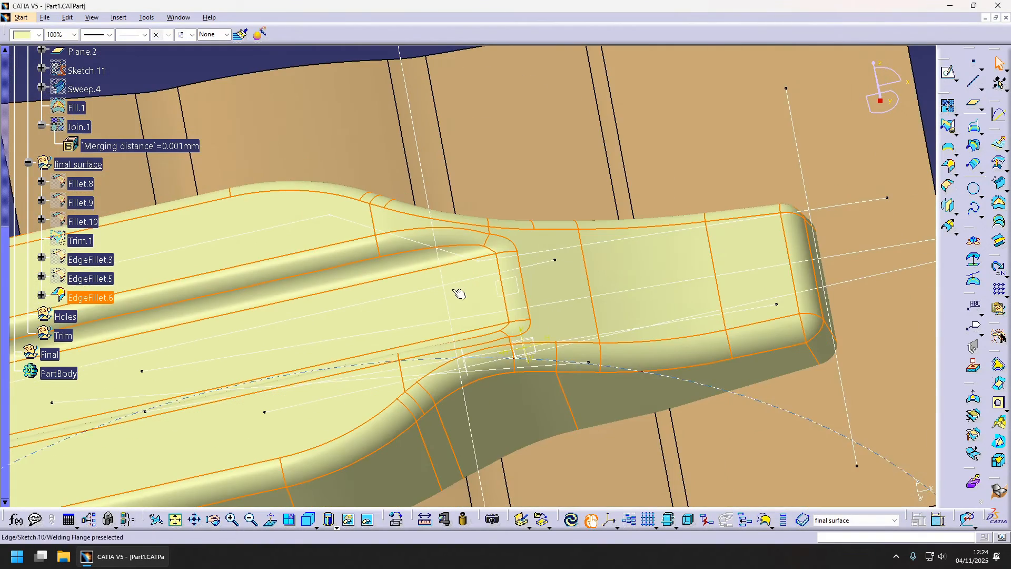
middle_click_drag(477, 374, 517, 412)
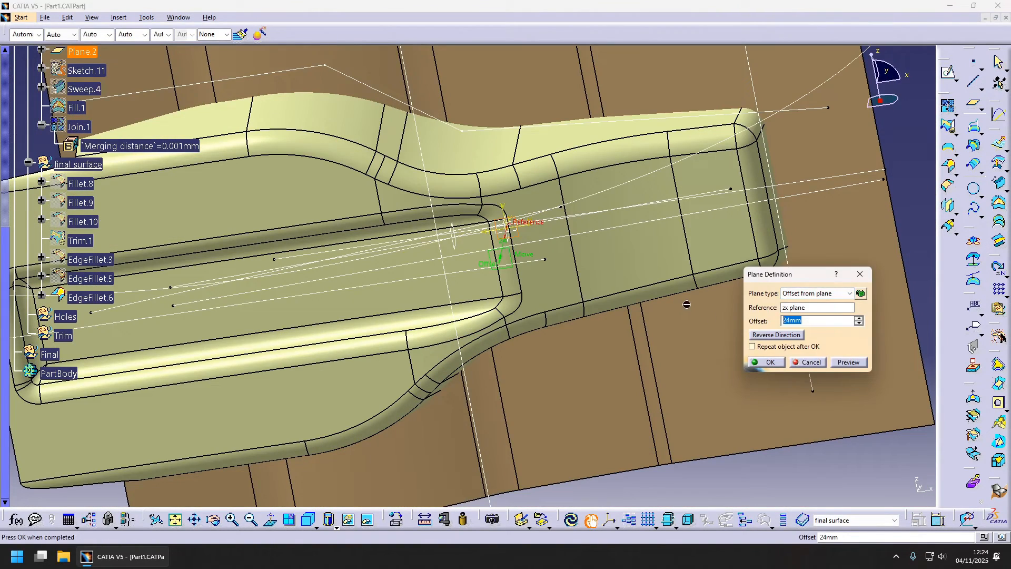
left_click(770, 362)
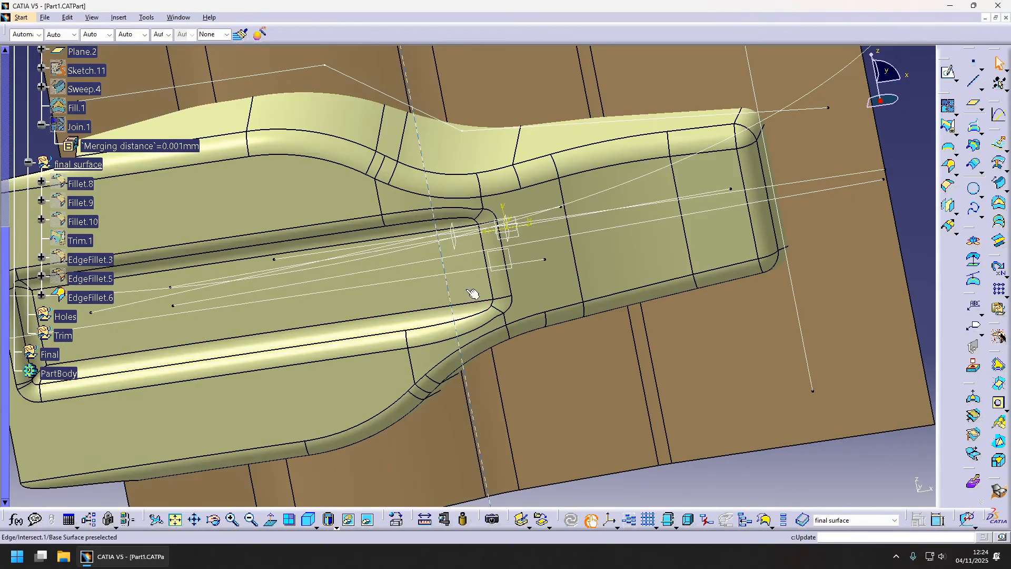
middle_click_drag(473, 294, 479, 318)
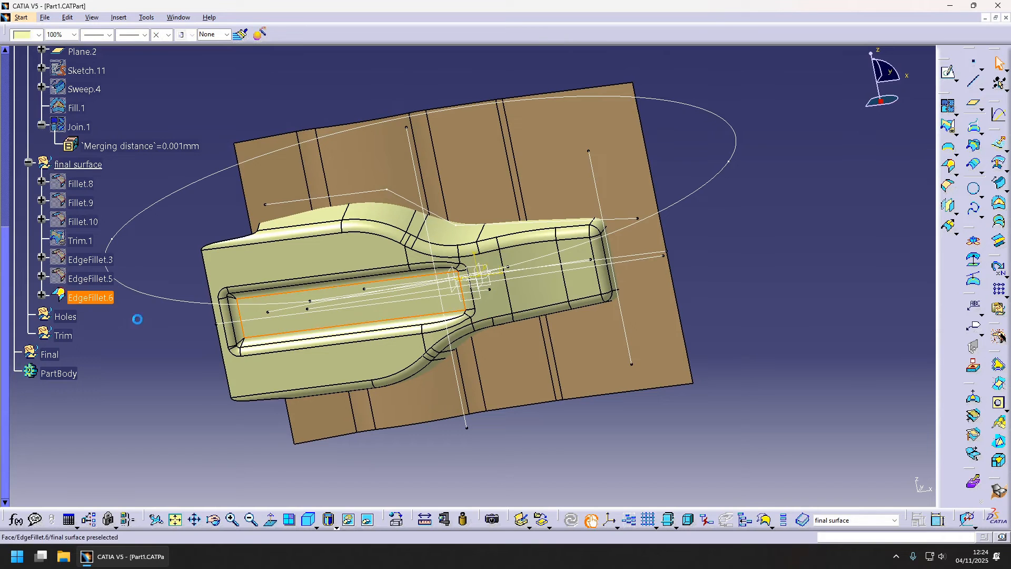
middle_click_drag(776, 242, 648, 310)
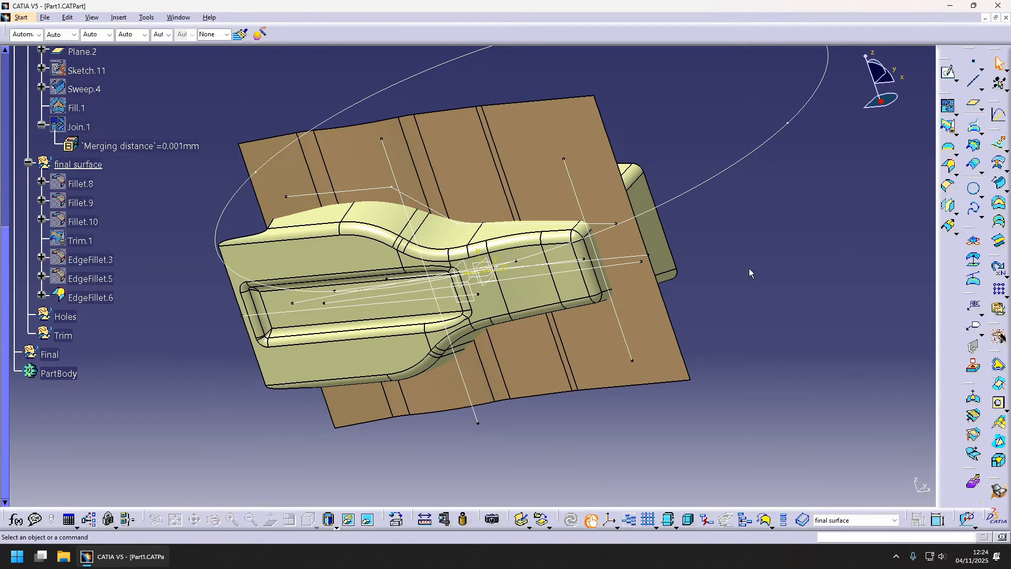
- Create a 6 mm bitangent fillet between the filleted depression surface EdgeFillet.6 and the flange surface Fillet.7, trimming both supports
left_click(954, 168)
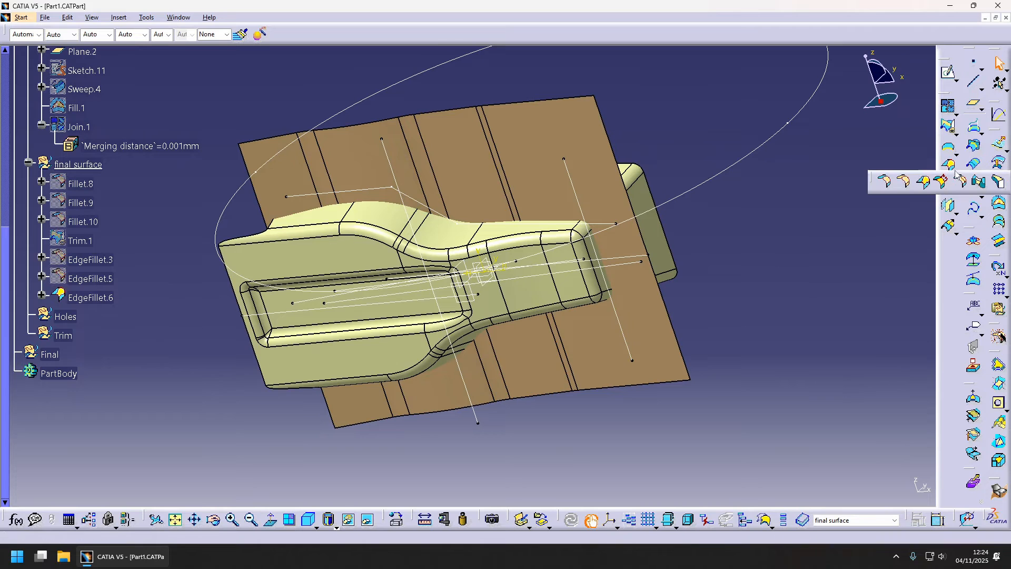
left_click(884, 180)
left_click(454, 240)
left_click(492, 173)
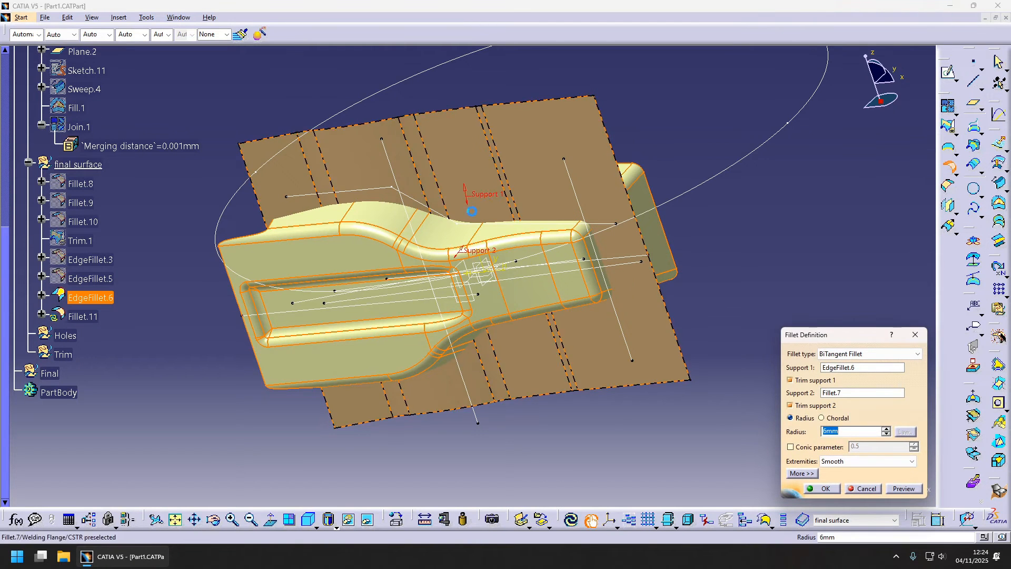
middle_click_drag(472, 211, 543, 279)
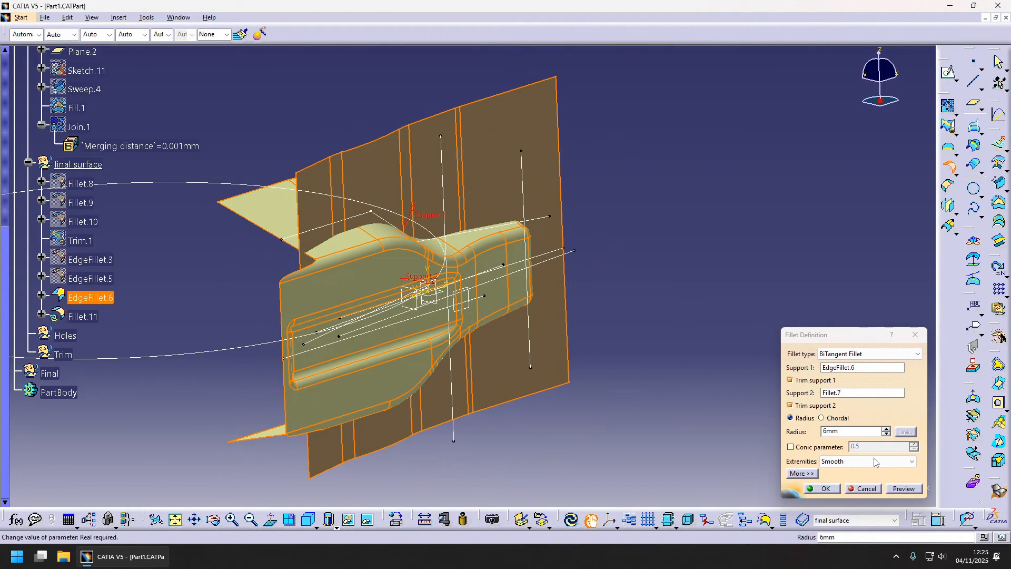
left_click(898, 491)
middle_click_drag(580, 318, 650, 370)
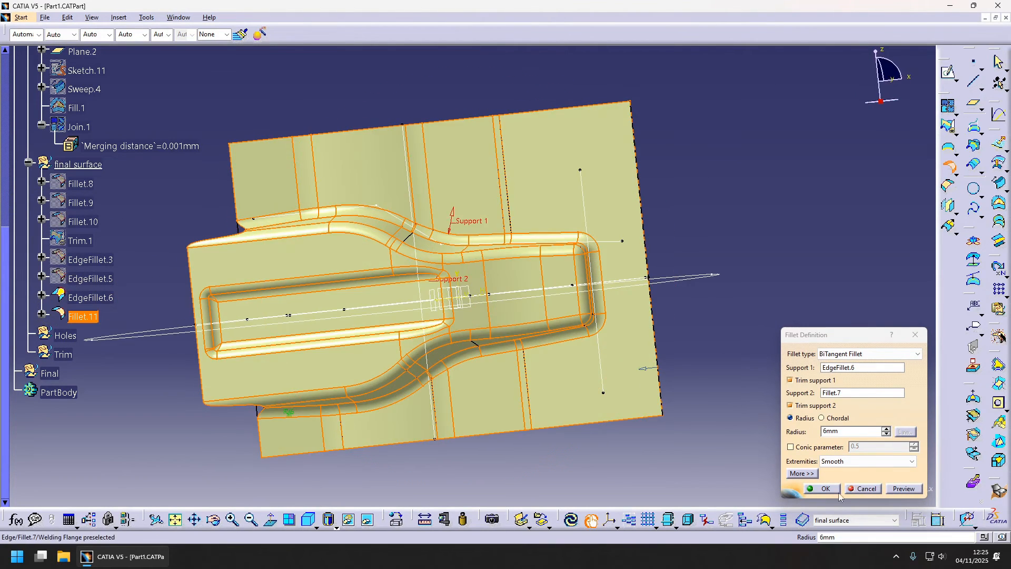
left_click(825, 489)
middle_click_drag(474, 294, 448, 292)
middle_click_drag(425, 314, 478, 269)
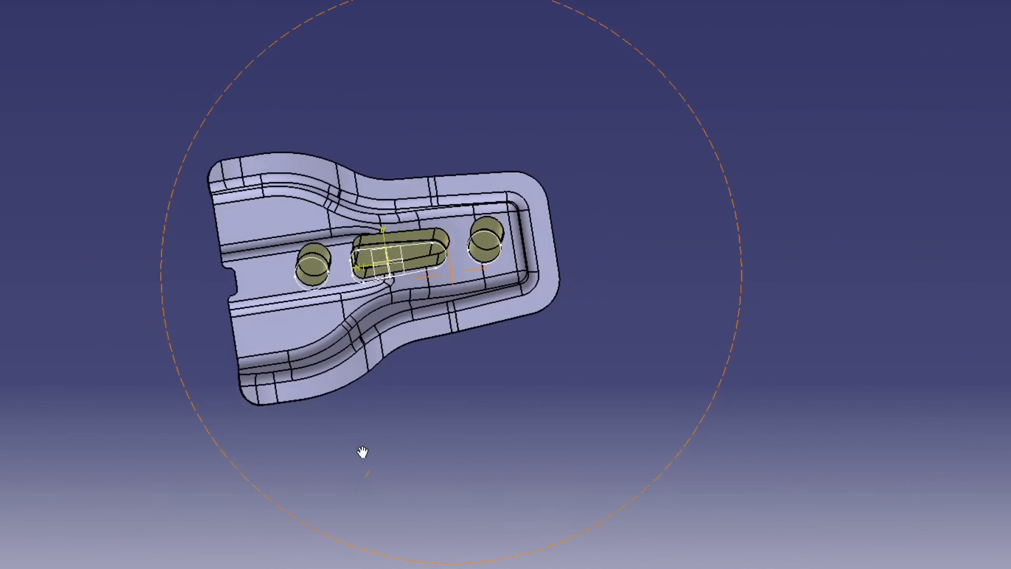
mouse_move(362, 451)
middle_mouse_down()
mouse_move(377, 467)
mouse_move(412, 440)
mouse_move(388, 431)
mouse_move(342, 477)
mouse_move(360, 457)
mouse_move(343, 469)
mouse_move(341, 489)
middle_mouse_up()
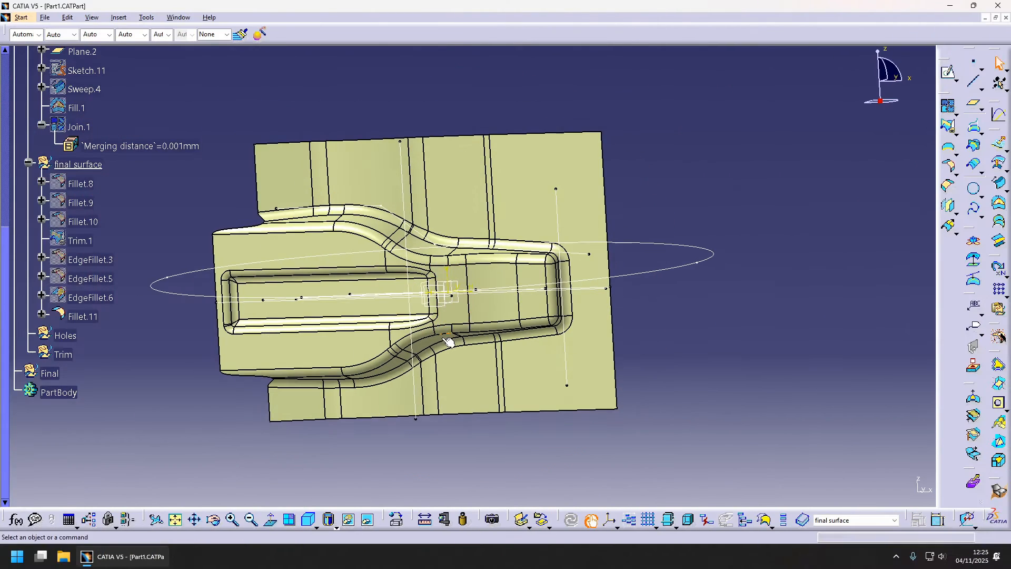
- Define the Holes geometrical set as the in-work object and open a new sketch for it
right_click(65, 335)
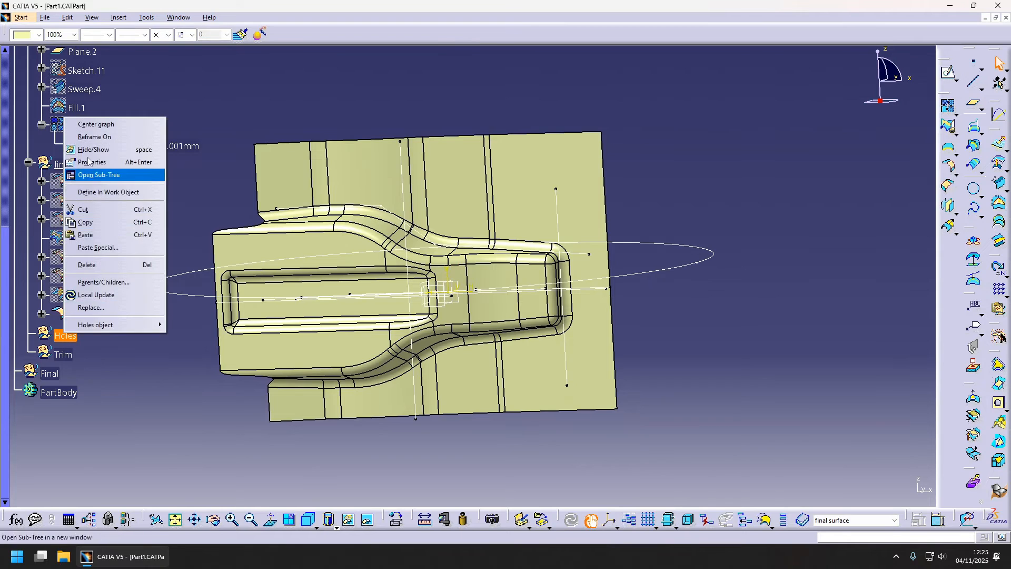
left_click(108, 192)
middle_click_drag(530, 302, 456, 296)
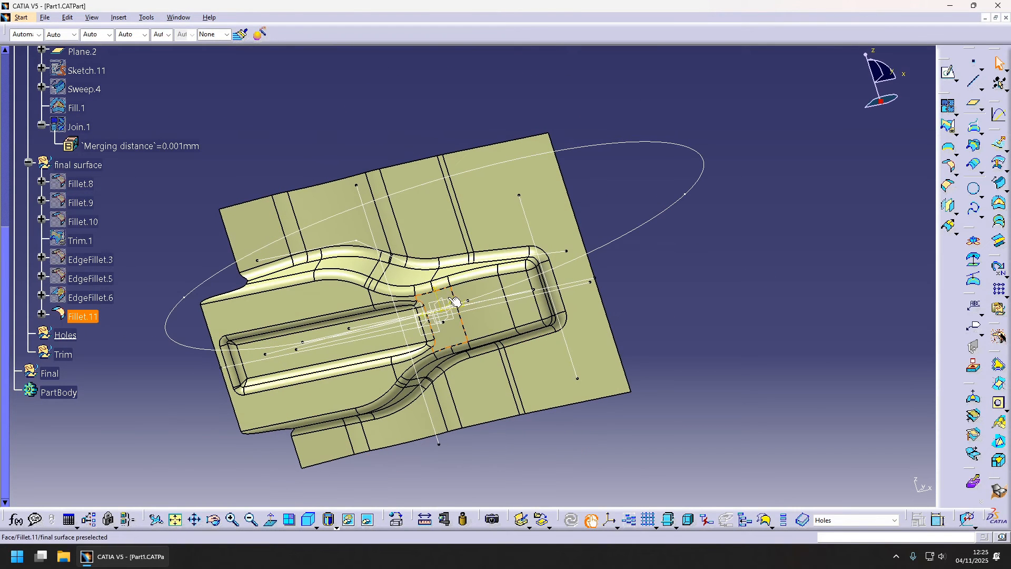
left_click(948, 72)
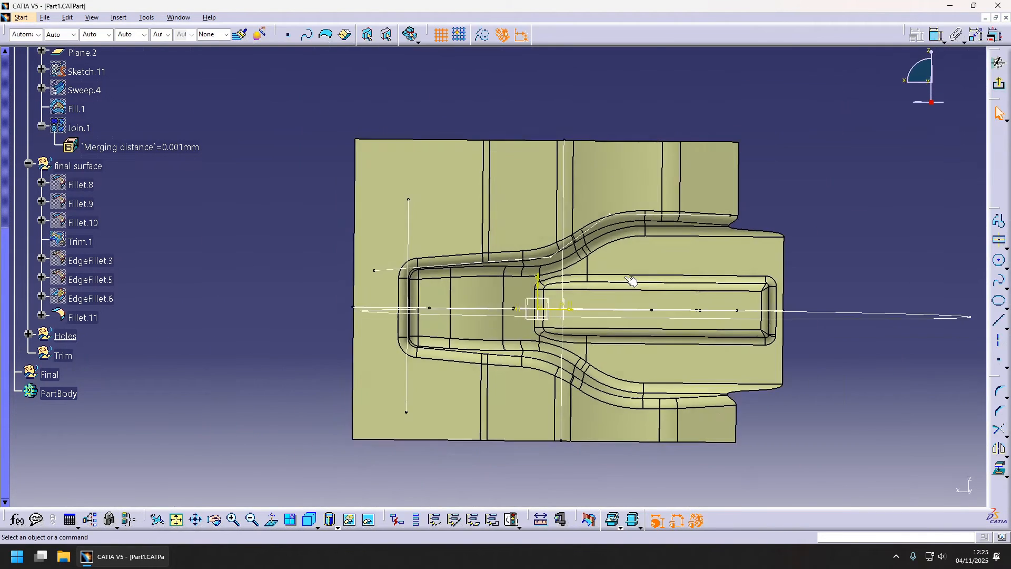
- Draw a centered rectangle over the middle of the bracket, spanning the vertical axis, as the base of the slot profile
mouse_move(632, 282)
middle_mouse_down()
mouse_move(560, 323)
mouse_move(458, 339)
mouse_move(485, 298)
middle_mouse_up()
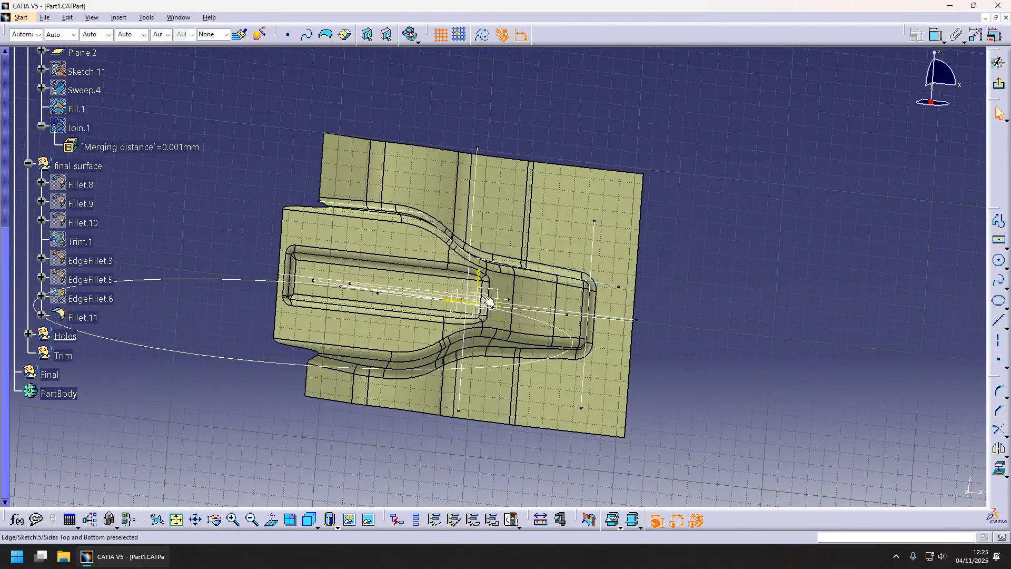
mouse_move(406, 280)
middle_mouse_down()
mouse_move(485, 242)
mouse_move(526, 355)
mouse_move(551, 300)
mouse_move(528, 333)
mouse_move(471, 346)
mouse_move(508, 325)
middle_mouse_up()
key("r")
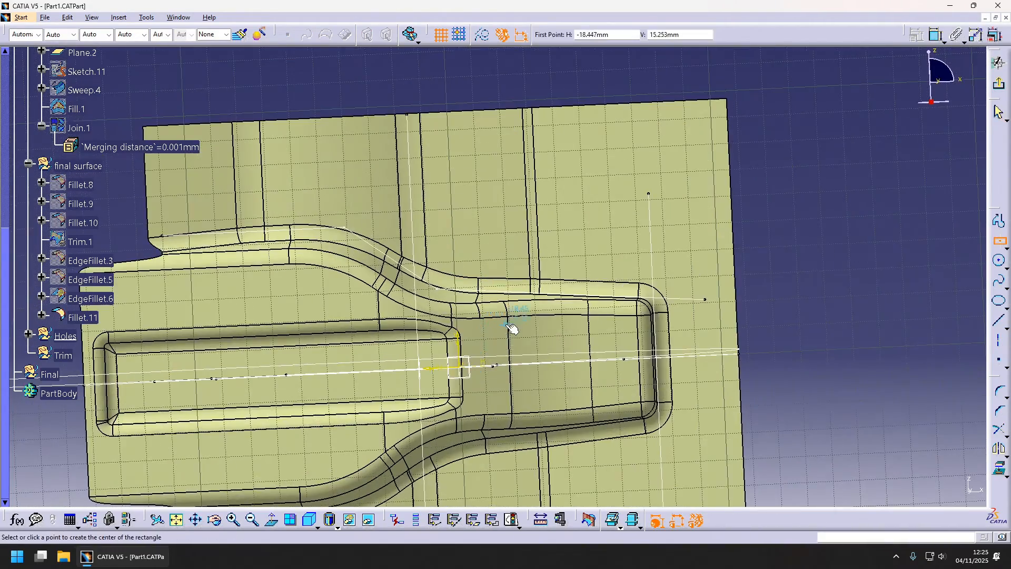
left_click(480, 364)
left_click(545, 333)
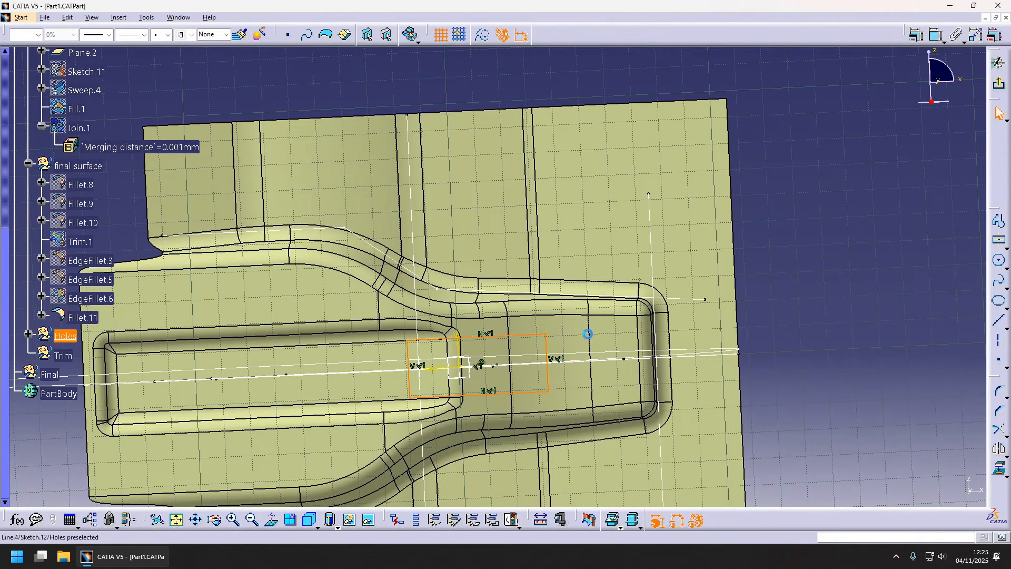
- Add a circle at the rectangle's end toward the bracket's narrow end and trim the excess so the slot gets a rounded end
left_click(999, 261)
left_click(560, 358)
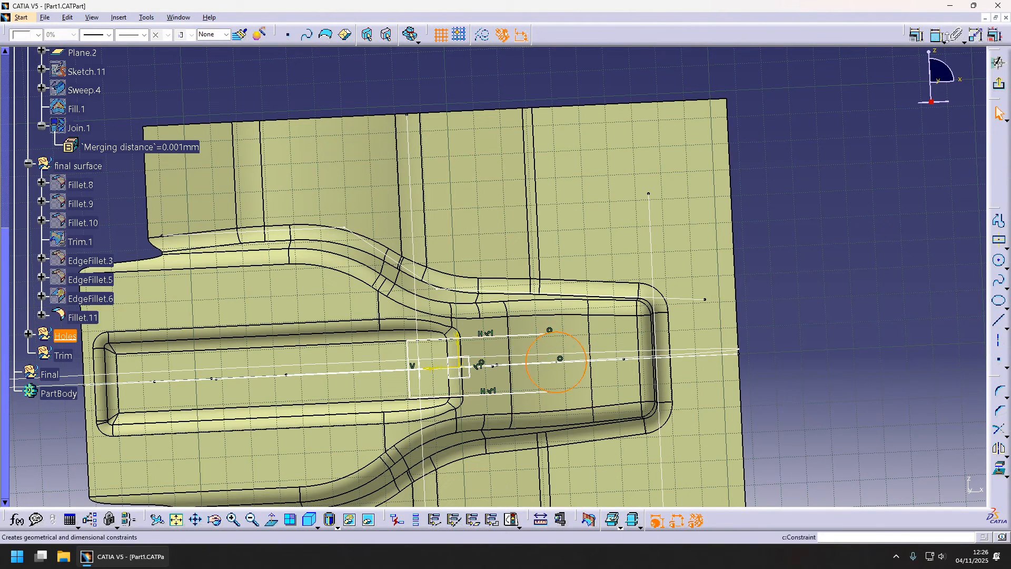
left_click(561, 388)
left_click(1007, 437)
left_click(527, 367)
- Dimension the slot's straight end 20 mm from the sketch's vertical axis
middle_click_drag(605, 379, 605, 348)
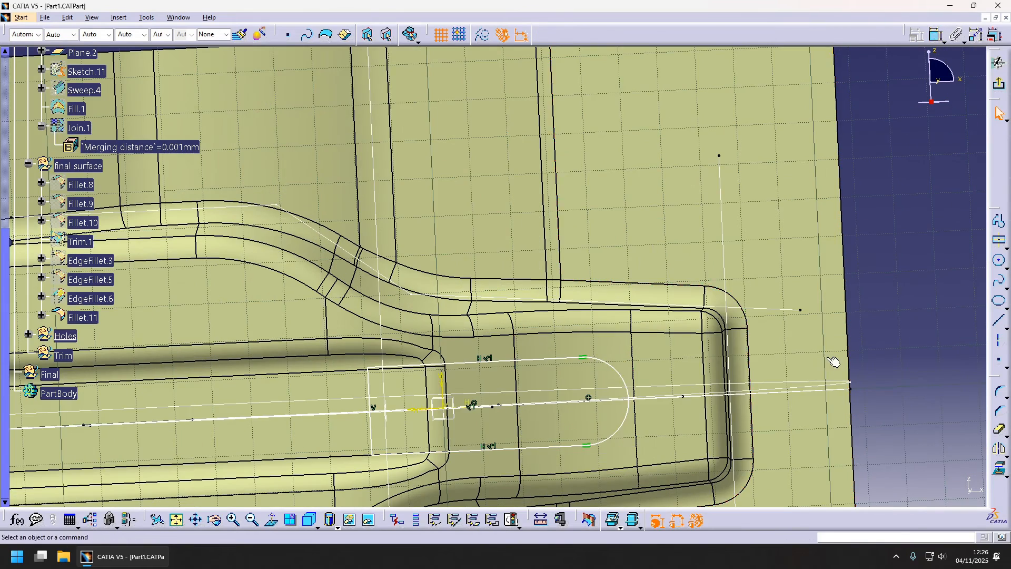
middle_click_drag(832, 361, 832, 385)
left_click(935, 35)
left_click(400, 387)
left_click(456, 353)
left_click(477, 82)
- Constrain the center of the slot's end arc 25 mm from the vertical axis
left_click(936, 36)
left_click(565, 362)
left_click(455, 352)
left_click(533, 71)
double_click(532, 71)
type("25")
key("Return")
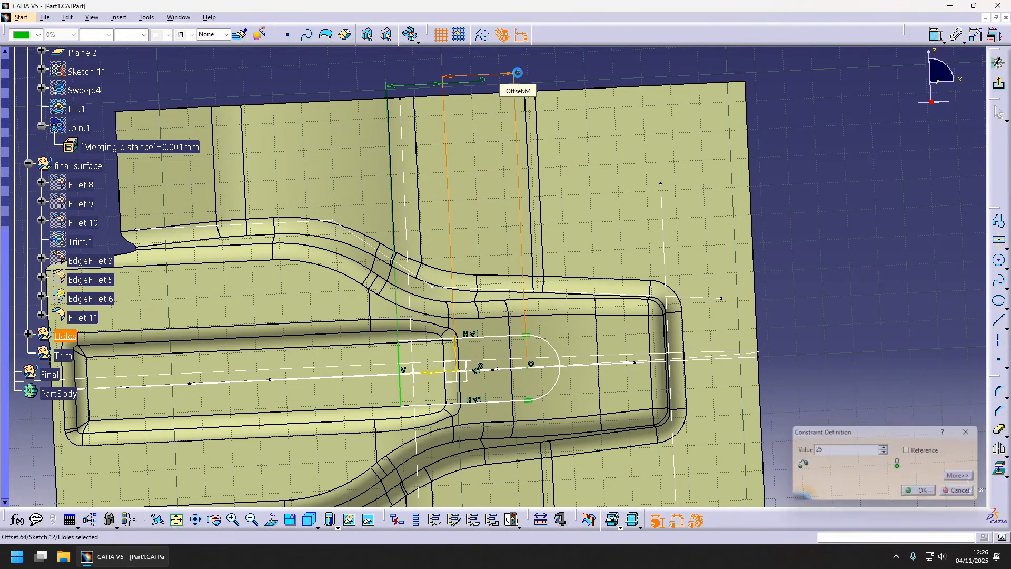
- Add a radius dimension to the slot's end arc and set it to 9 mm
left_click(939, 36)
left_click(559, 363)
left_click(789, 318)
double_click(811, 322)
key("Return")
double_click(781, 320)
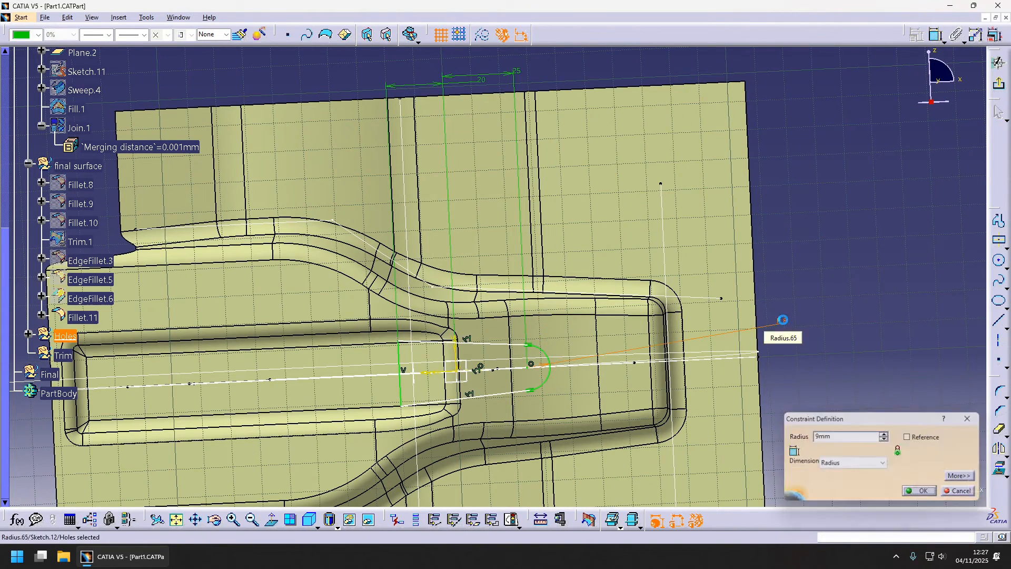
type("9")
key("Return")
- Dimension the angle between the slot's upper side and the horizontal axis
left_click(500, 340)
left_click(440, 373)
left_click(578, 350)
- Make the slot's upper and lower sides symmetric about the horizontal axis
left_click(936, 36)
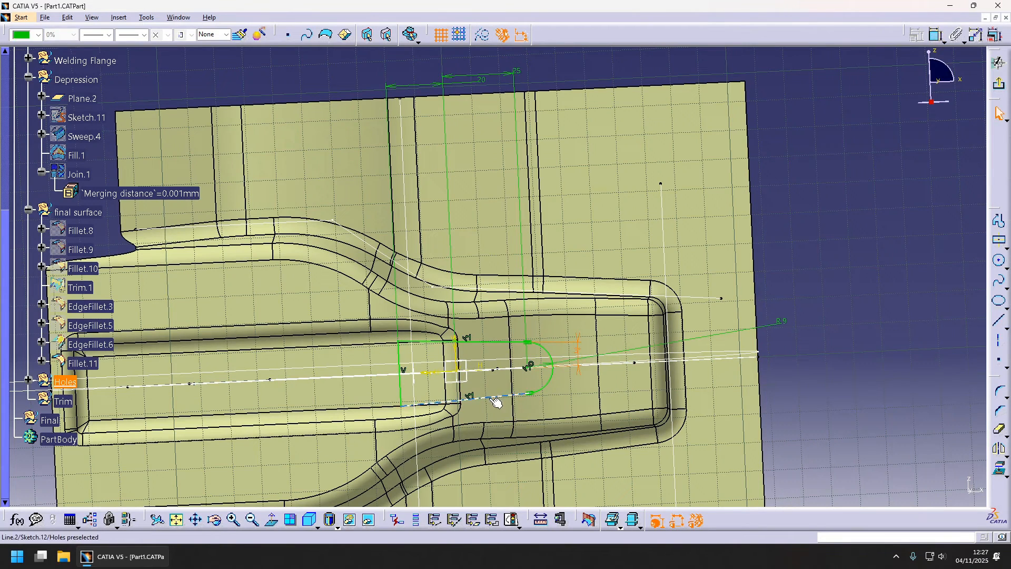
left_click(495, 396)
left_click(499, 342)
right_click(508, 382)
left_click(548, 466)
left_click(441, 373)
- Round the two corners at the slot's straight end and edit their corner radius
left_click(999, 390)
left_click(399, 342)
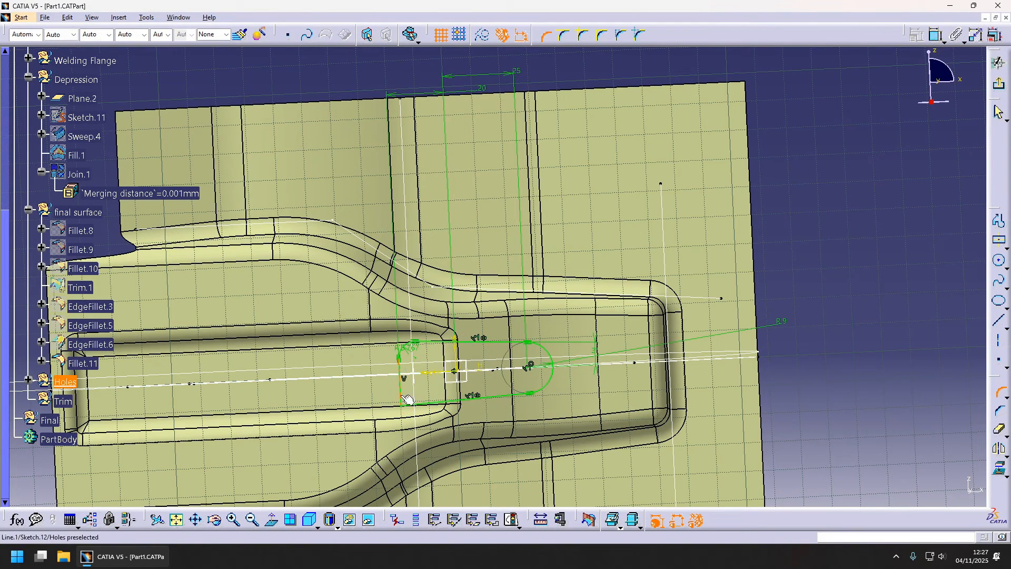
left_click(402, 404)
double_click(409, 398)
type("5.767mm")
key("Return")
- Set the slot's side angle to 3 degrees and its end arc radius to 7 mm, finishing the sketch
middle_click_drag(474, 368, 537, 305)
middle_click_drag(751, 344, 679, 379)
double_click(621, 303)
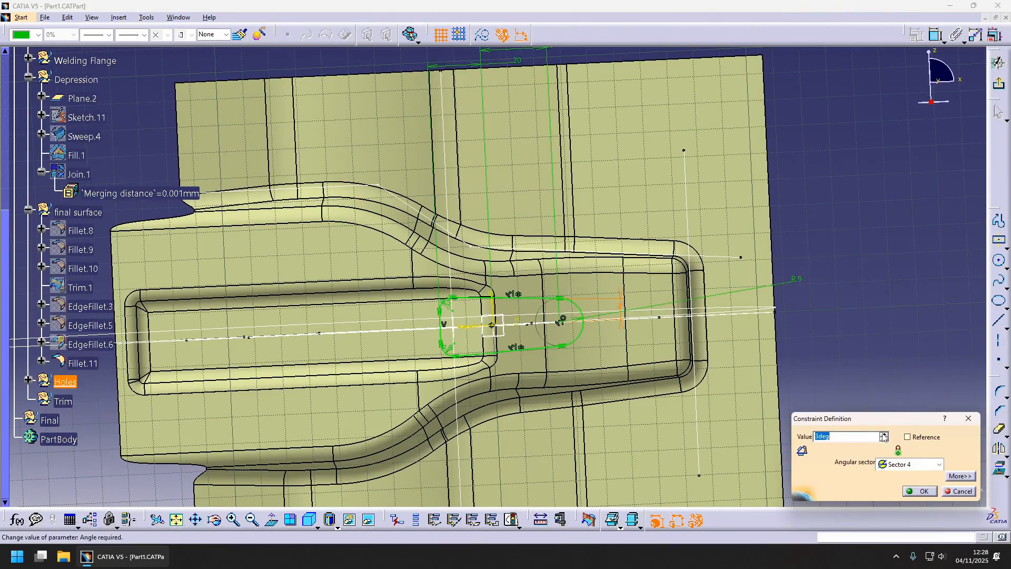
key("Return")
middle_click_drag(834, 197, 779, 286)
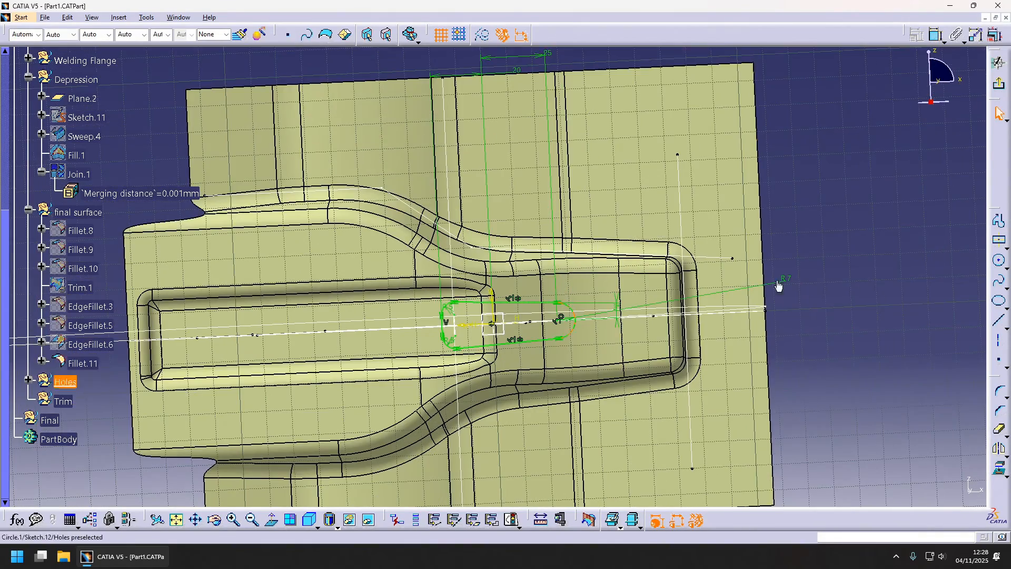
left_click(999, 86)
- Dimension the hole circle between the slot and the bracket's closed narrow end in its own sketch, and finish that sketch
left_click(999, 261)
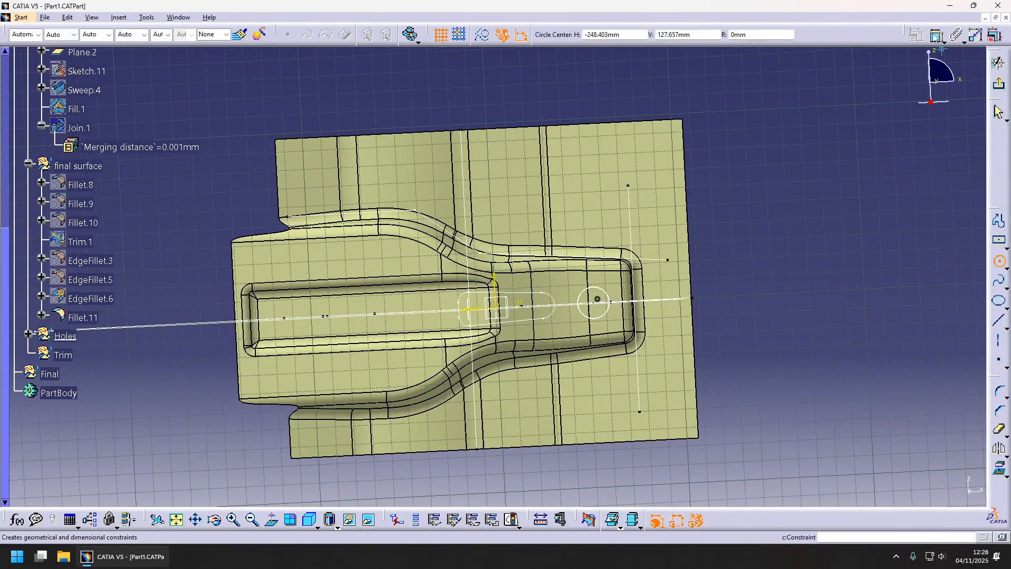
left_click(934, 34)
left_click(606, 291)
key("Return")
left_click(635, 253)
middle_click_drag(867, 204, 494, 315)
left_click(1000, 84)
- Sketch an 18 mm diameter circle on the other side of the slot, 42 mm from the vertical axis
left_click(950, 74)
left_click(484, 296)
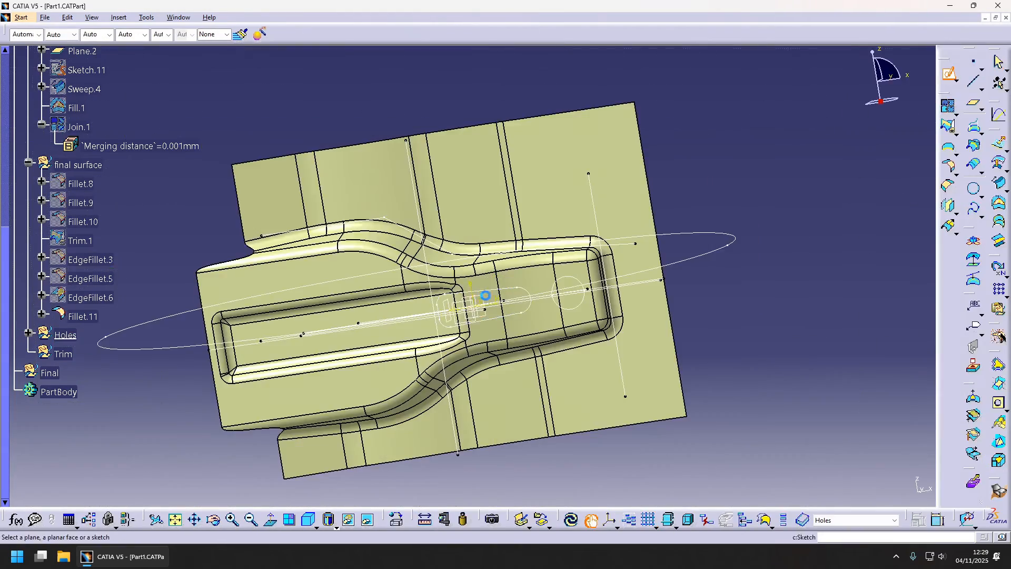
left_click(1000, 261)
left_click(573, 308)
left_click(584, 319)
left_click(801, 235)
double_click(801, 235)
key("Return")
left_click(700, 193)
left_click(999, 85)
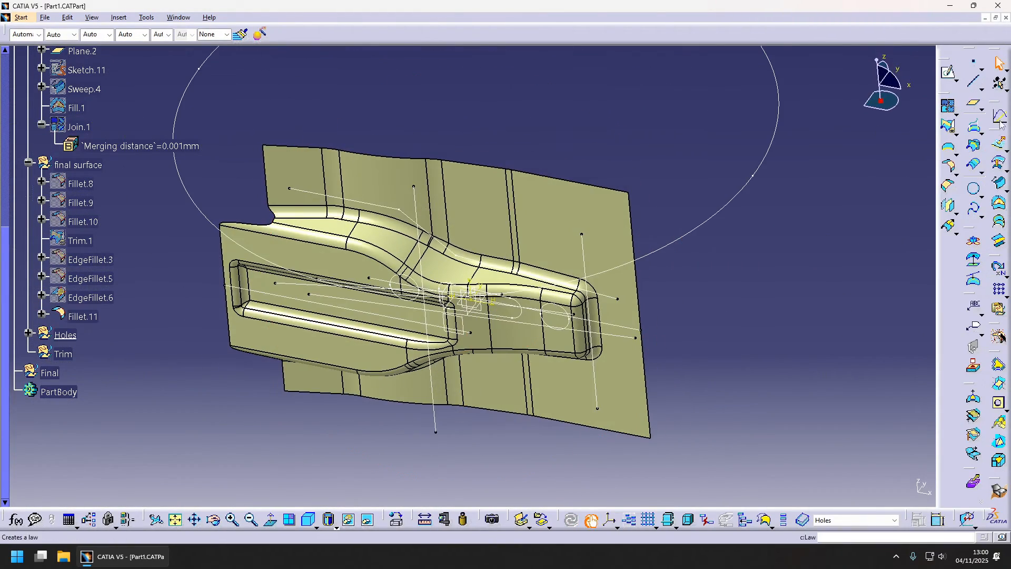
- Extrude the two circle sketches and the slot sketch as surfaces along their sketch normals, with limits of 97 mm and 76 mm
left_click(996, 149)
left_click(565, 307)
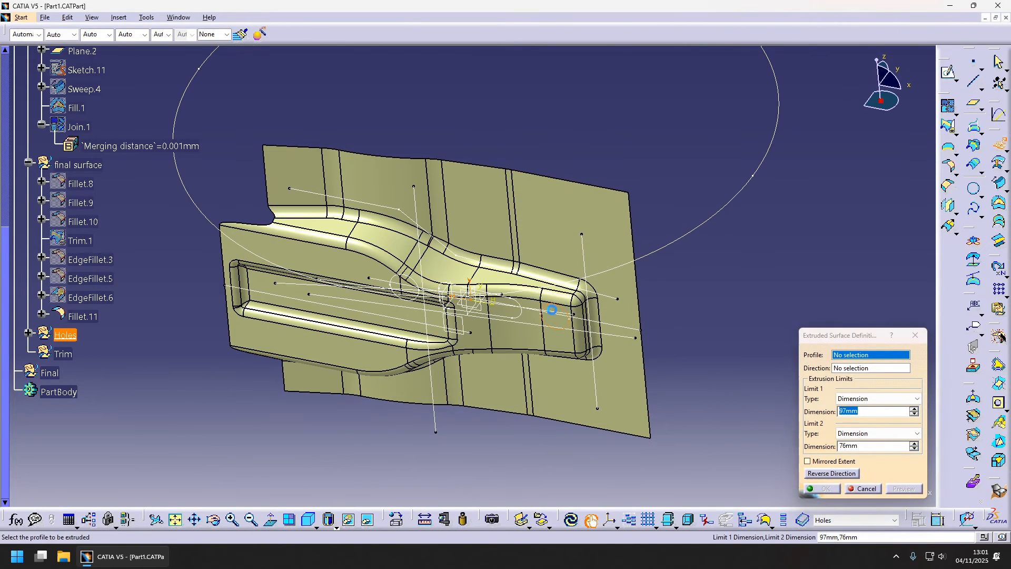
left_click(827, 489)
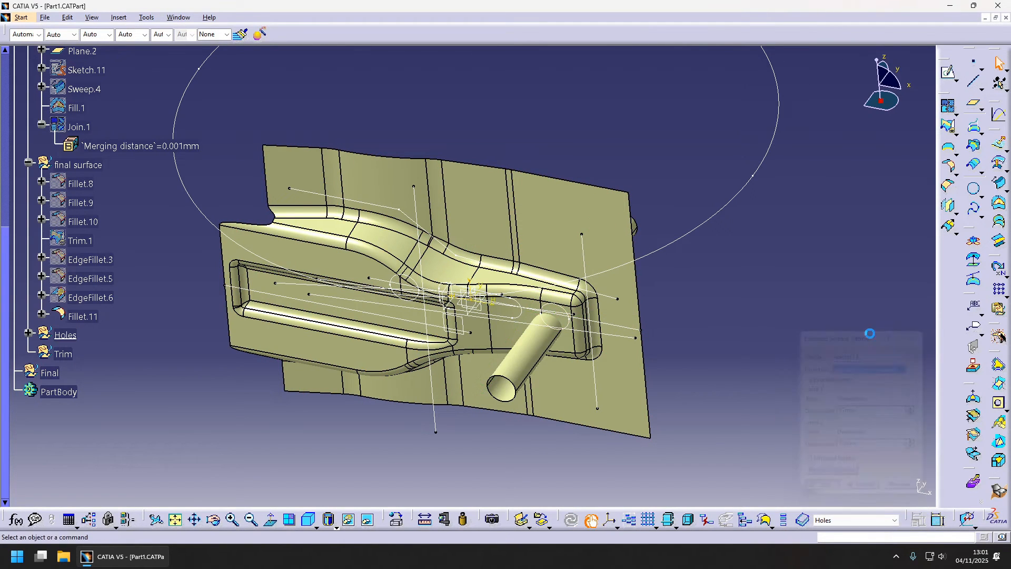
left_click(998, 144)
left_click(418, 291)
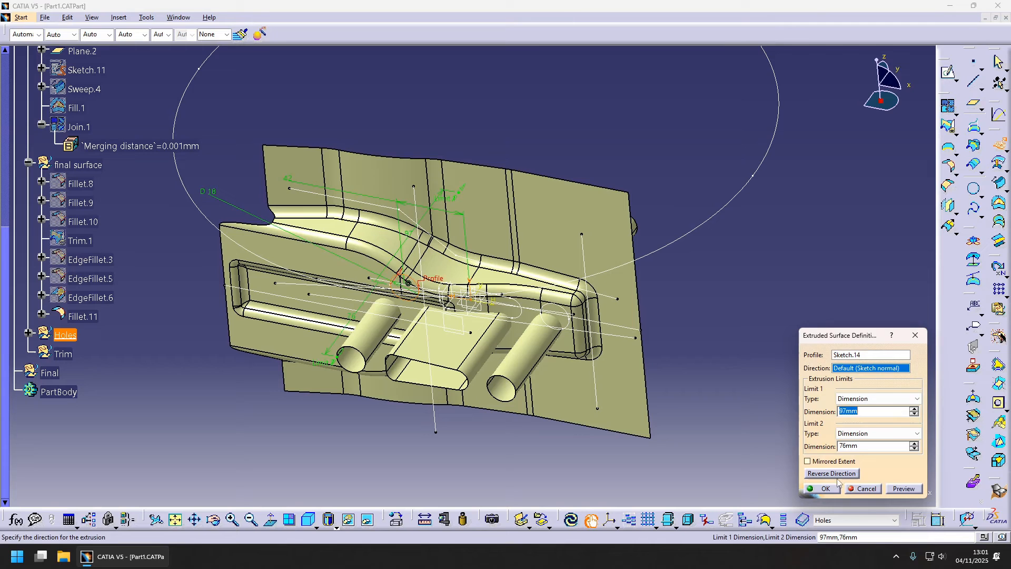
left_click(827, 488)
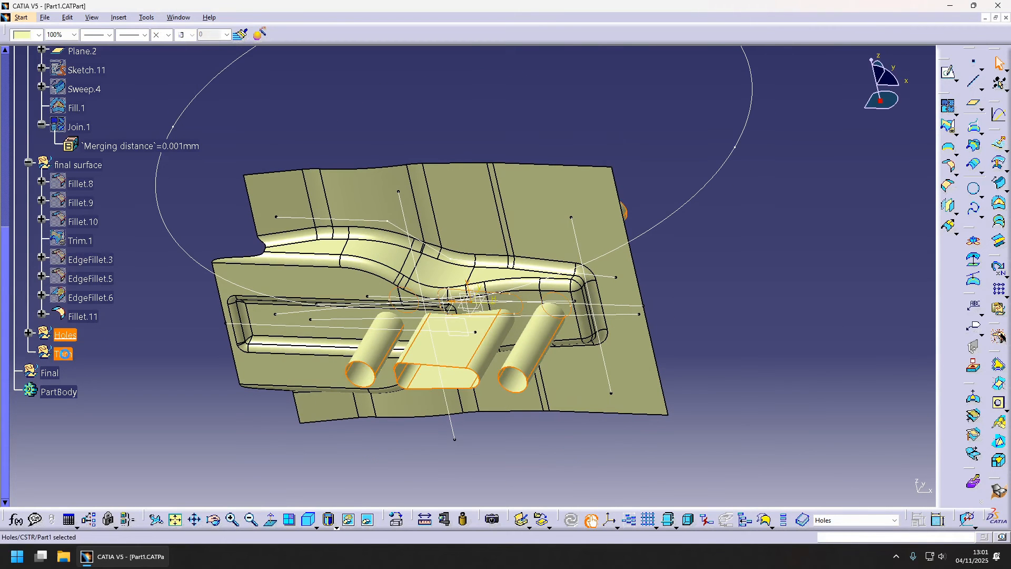
- Make the final surface set in-work and split Fillet.11 with Extrude.7, Extrude.8 and Extrude.9 to cut the holes
double_click(82, 165)
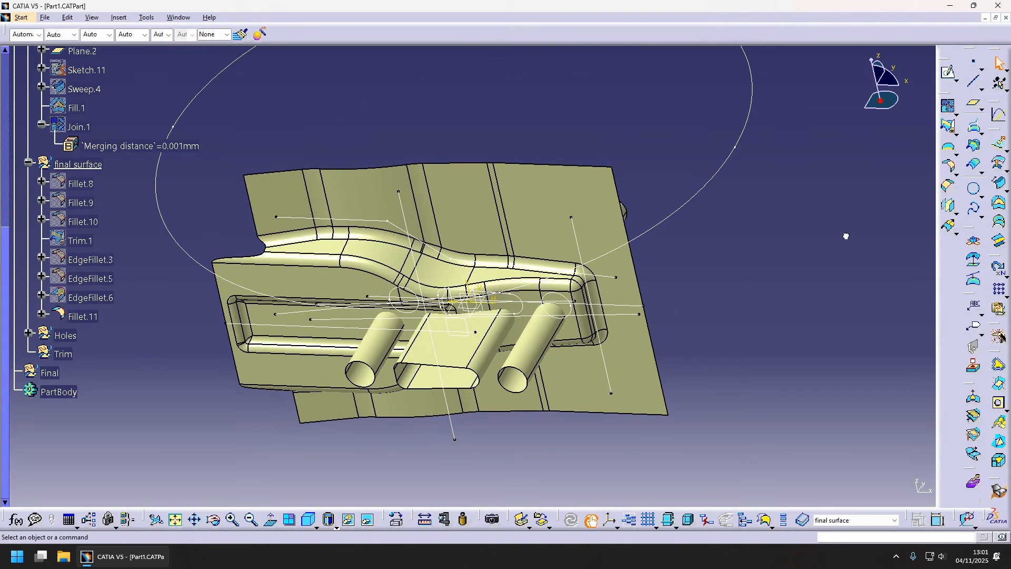
left_click(948, 126)
left_click(519, 269)
left_click(535, 333)
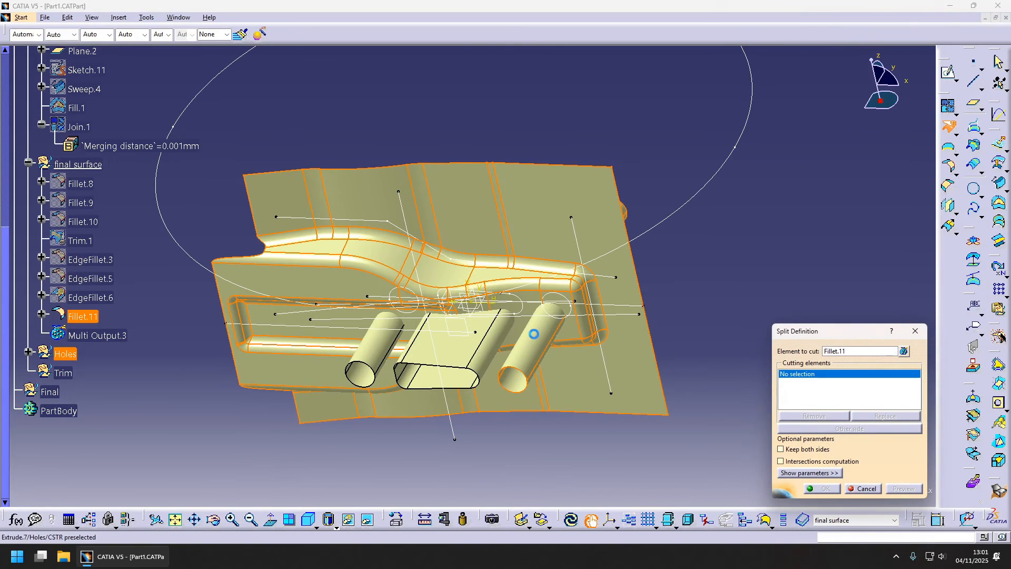
left_click(463, 350)
left_click(383, 351)
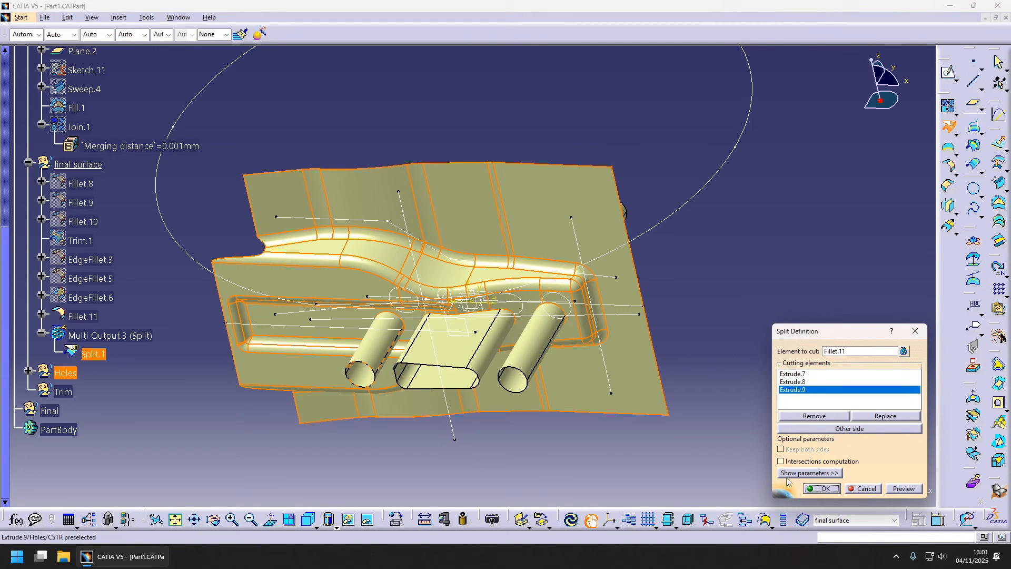
left_click(821, 488)
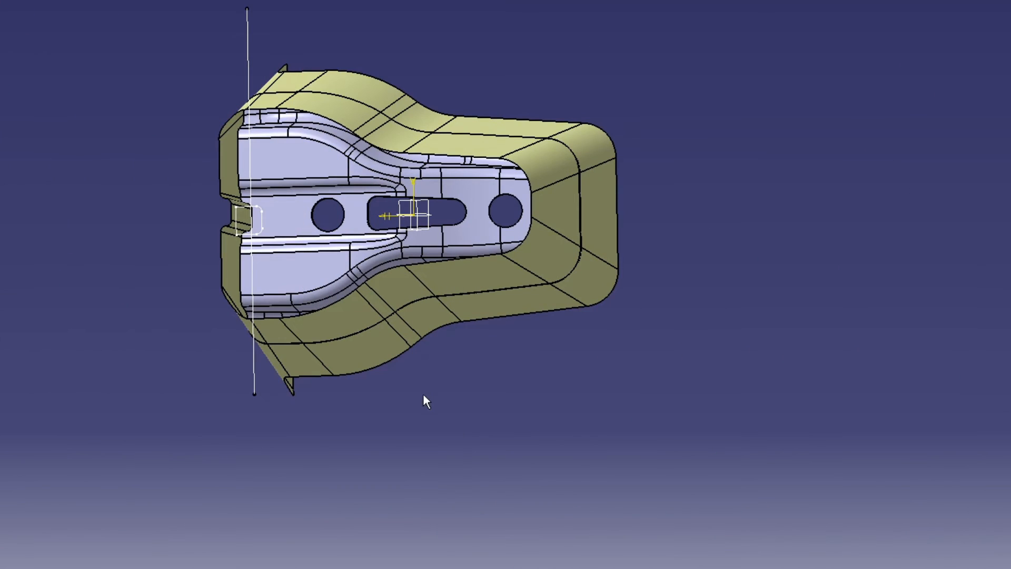
- Insert a new geometrical set inside the Trim set as the in-work object
middle_click_drag(535, 387, 559, 471)
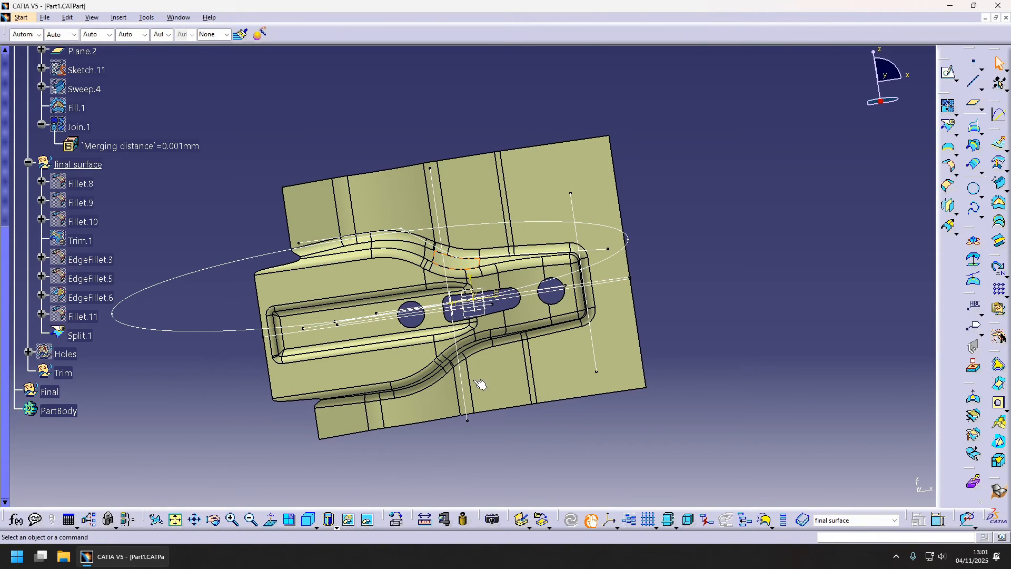
middle_click_drag(554, 328, 448, 364)
left_click(39, 369)
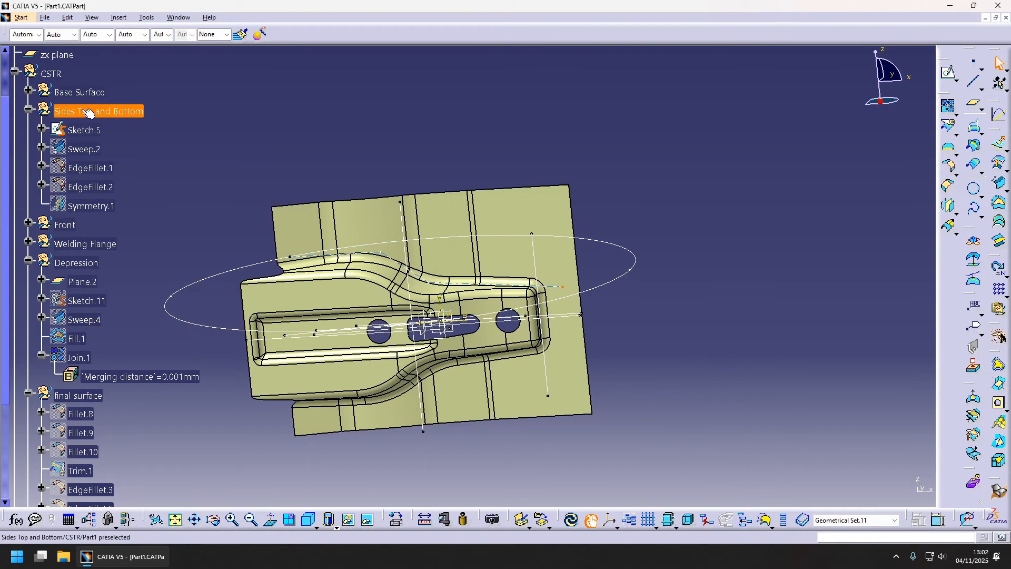
- Show the side surfaces EdgeFillet.2 and Symmetry.1 and the front surface Sweep.3
left_click(102, 184)
key("space")
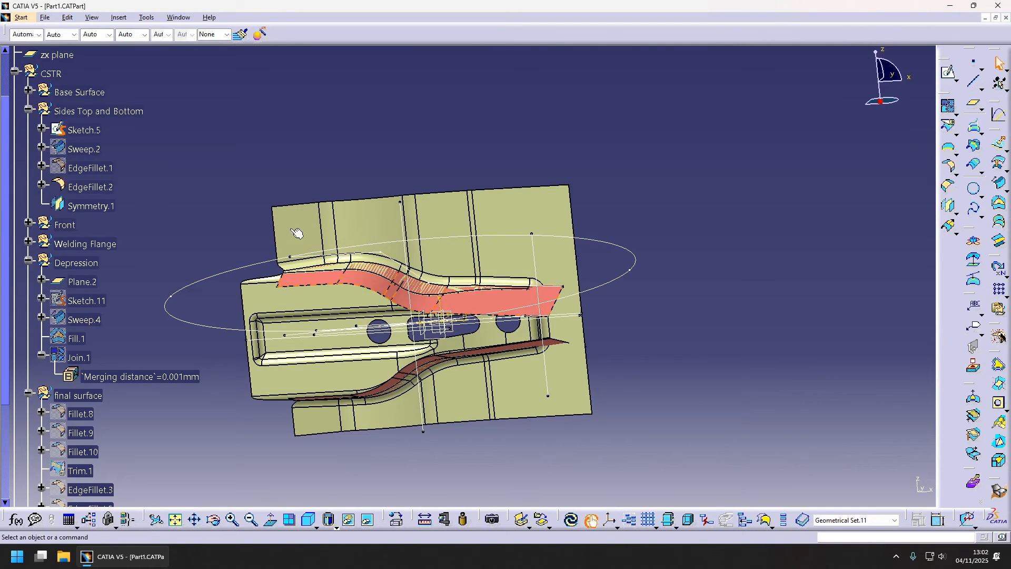
middle_click_drag(558, 305, 436, 285)
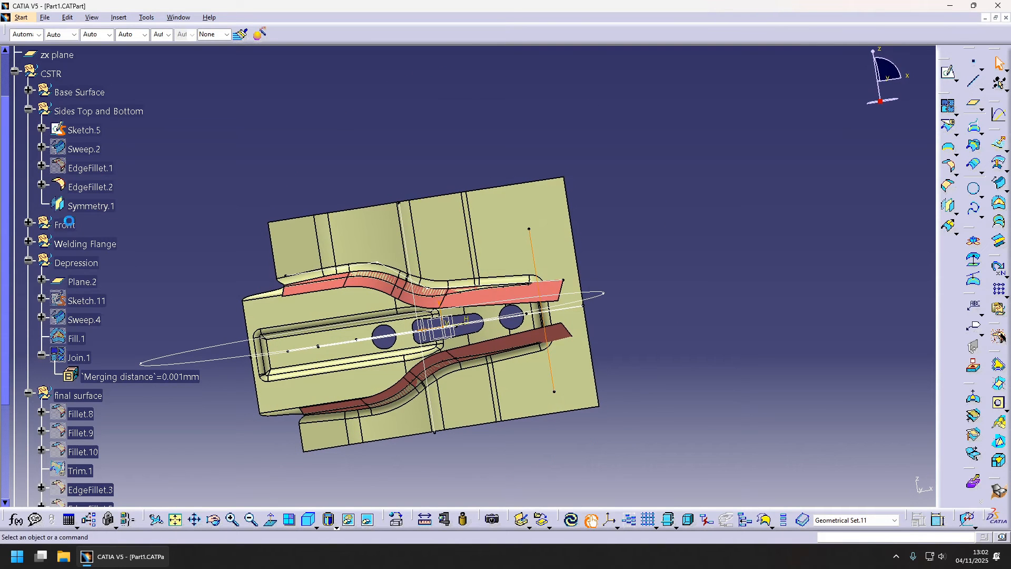
left_click(69, 224)
left_click(82, 263)
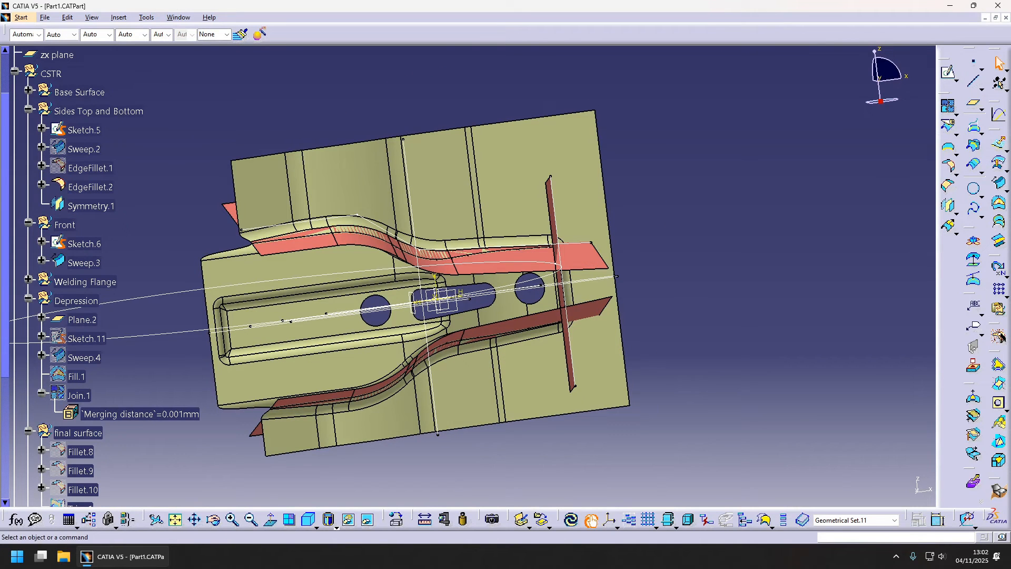
- Offset the side surfaces EdgeFillet.2 and Symmetry.1 outward by 15 mm each
left_click(999, 167)
middle_click_drag(579, 293, 579, 249)
left_click(580, 248)
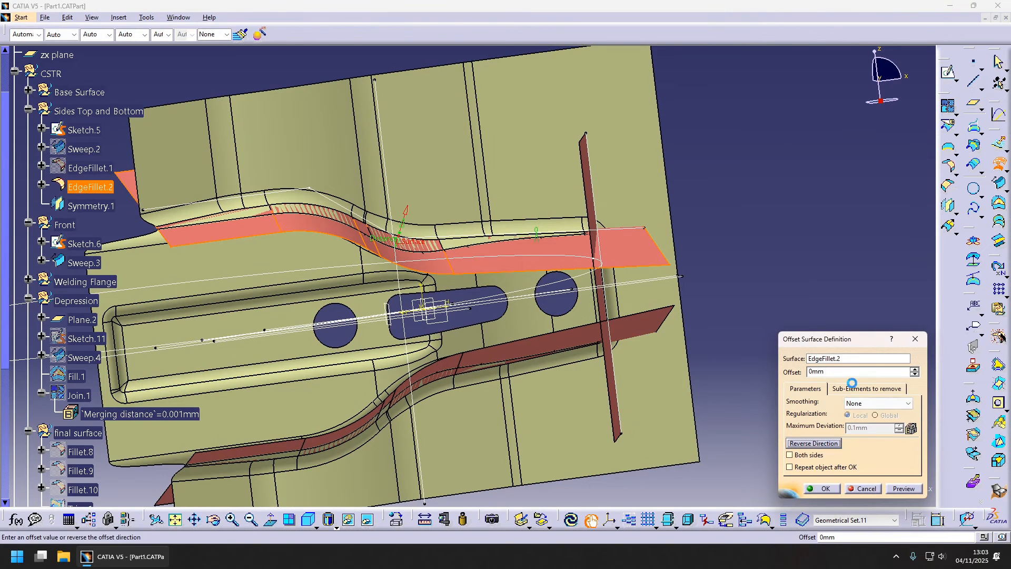
type("15")
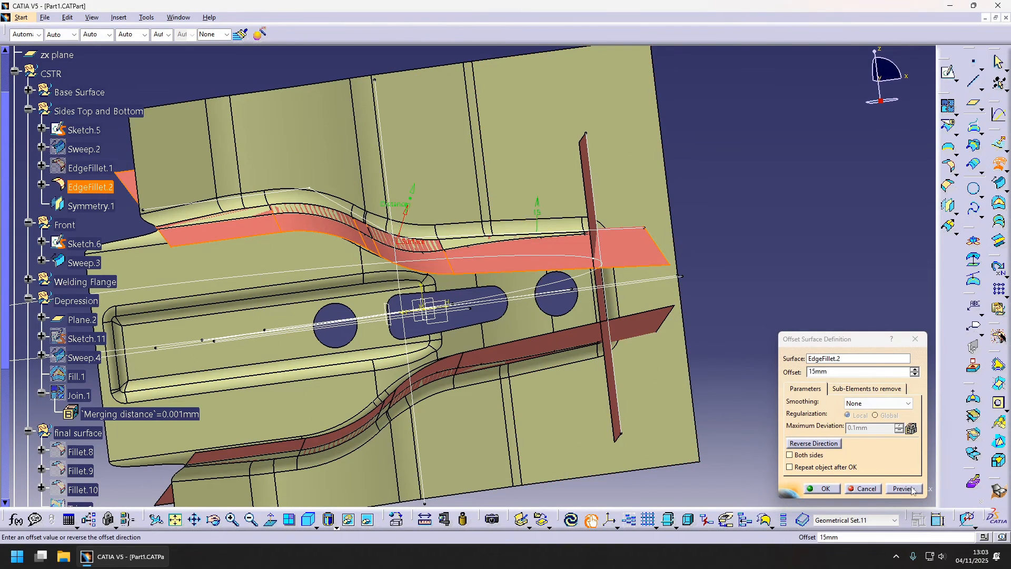
left_click(912, 487)
left_click(541, 309)
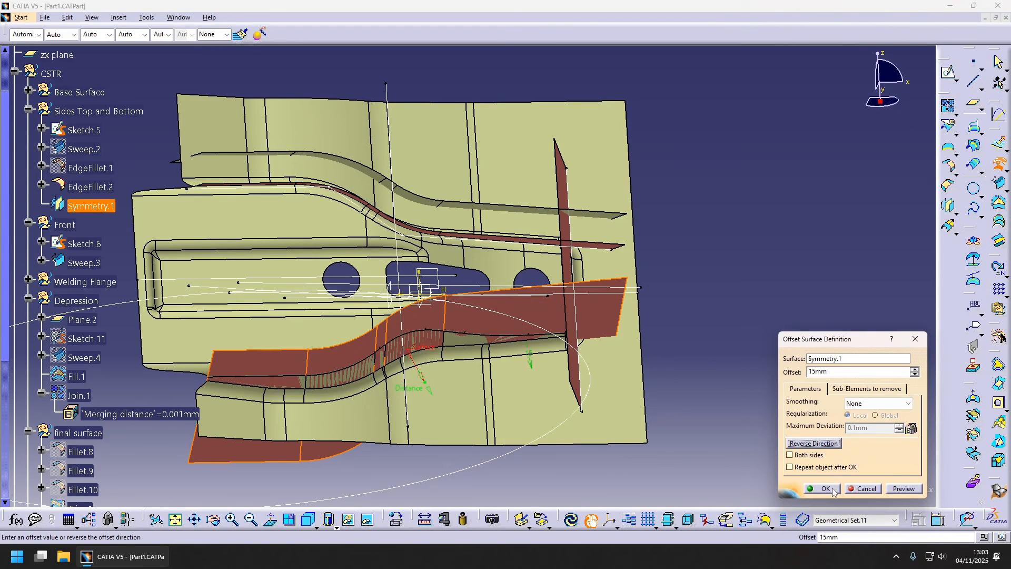
left_click(824, 488)
- Offset the front surface Sweep.3 outward by 15 mm
left_click(1000, 166)
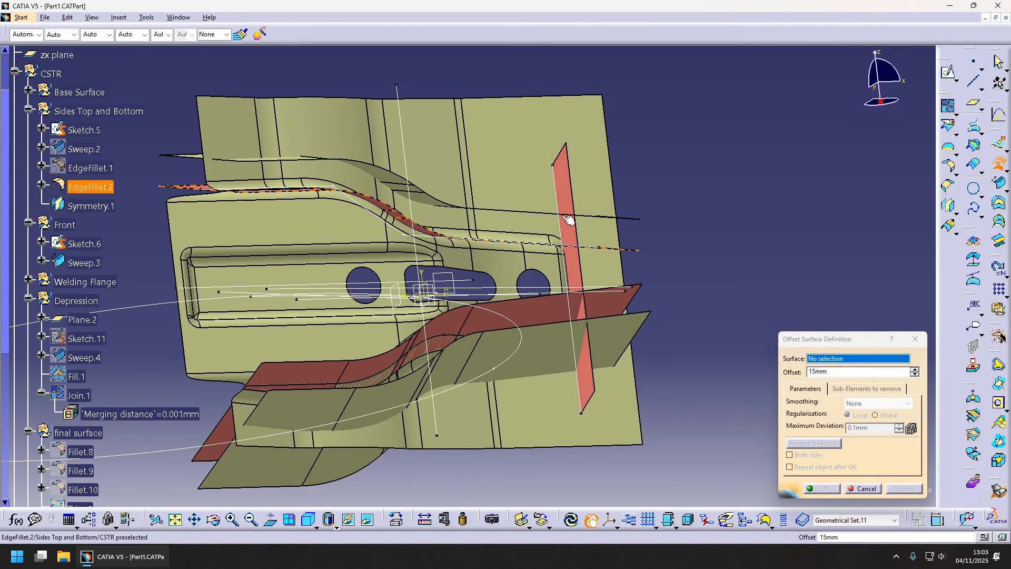
left_click(569, 221)
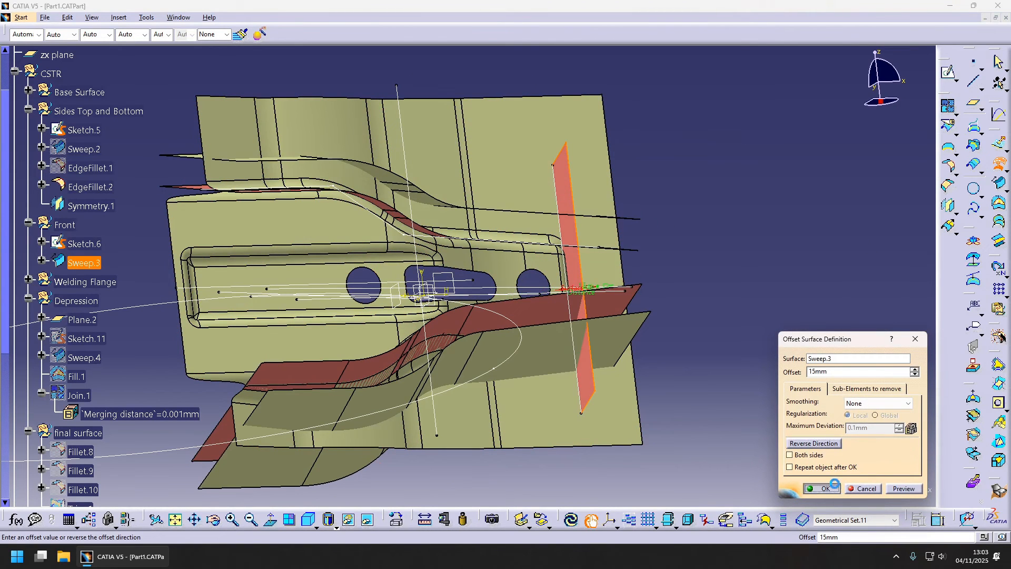
left_click(833, 485)
- Fillet both offset side surfaces with the offset front surface using trimmed bitangent fillets of 20 mm radius
left_click(949, 166)
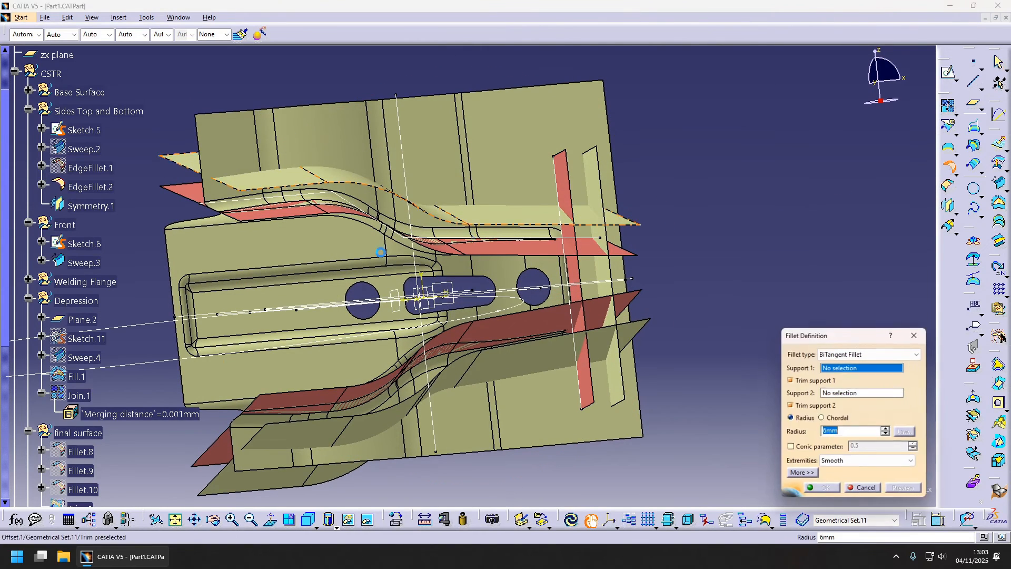
middle_click_drag(616, 206, 499, 276)
left_click(415, 290)
middle_click_drag(389, 292, 528, 294)
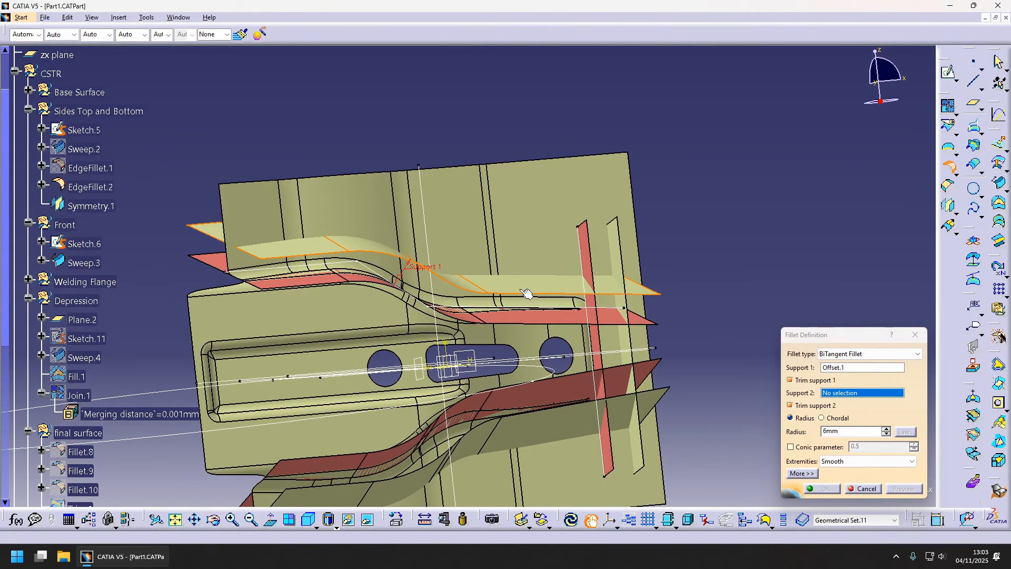
left_click(625, 257)
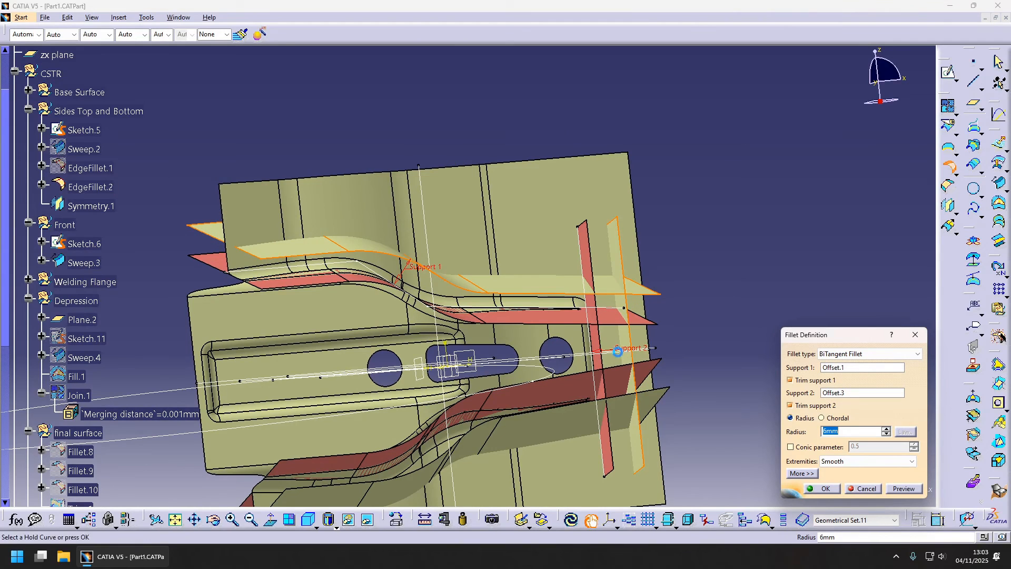
left_click(904, 489)
middle_click_drag(793, 397, 772, 388)
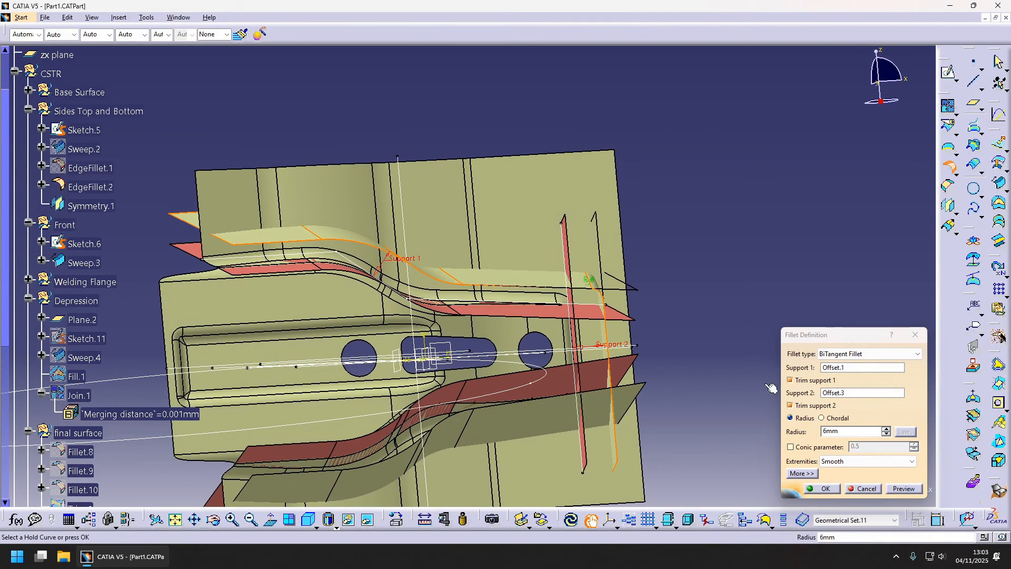
left_click(863, 432)
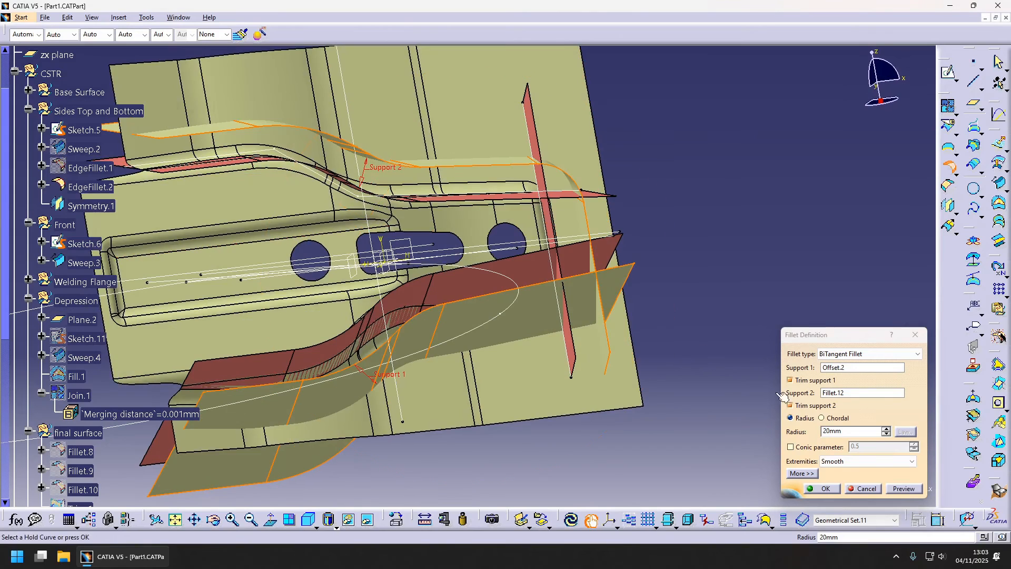
left_click(825, 489)
middle_click_drag(547, 325, 490, 302)
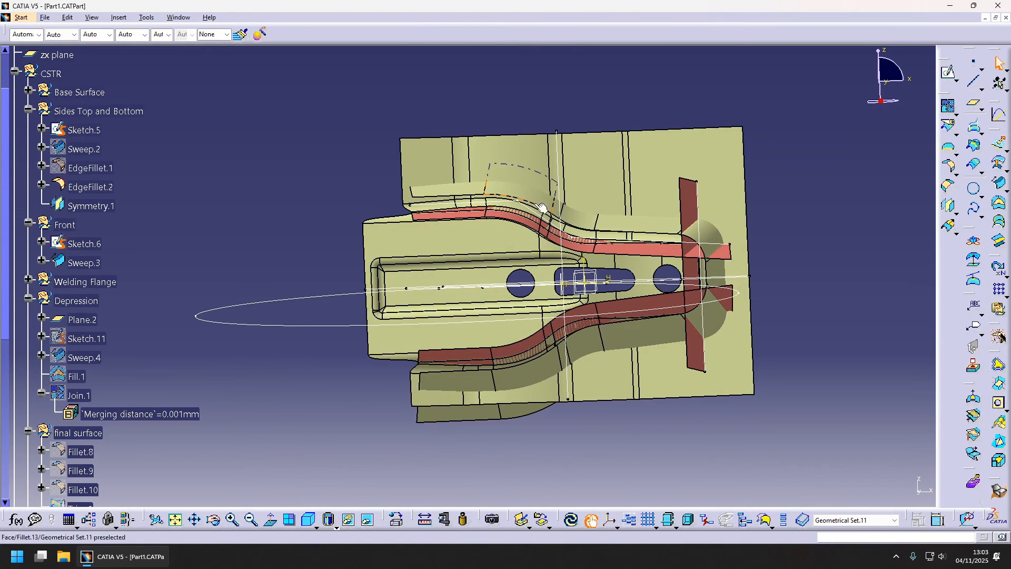
- Sketch a vertical line on the zx plane across the bracket's wide end, extending beyond both offset side surfaces
middle_click_drag(541, 207, 584, 301)
scroll(122, 379, "down", 5)
scroll(269, 394, "down", 4)
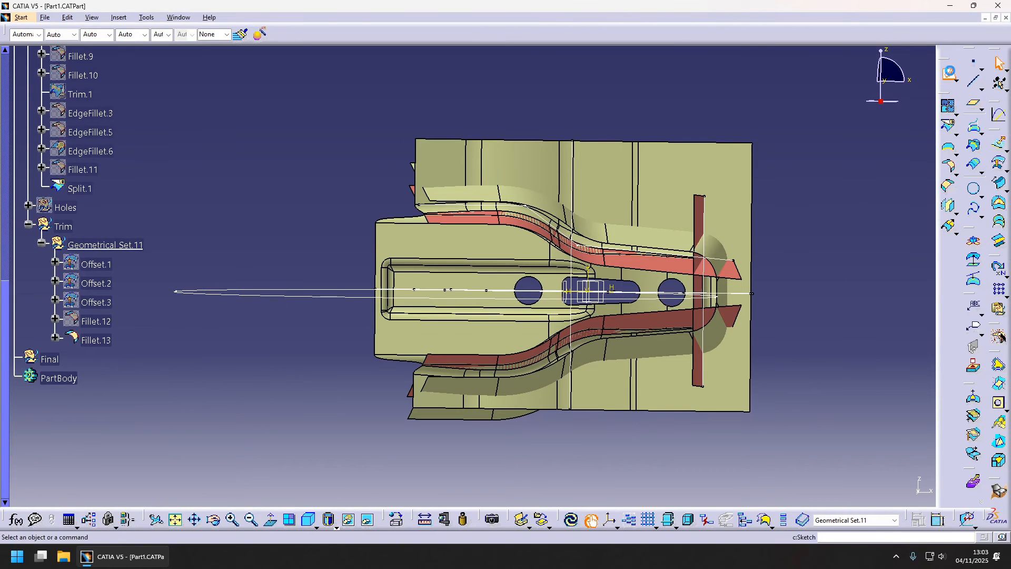
left_click(641, 299)
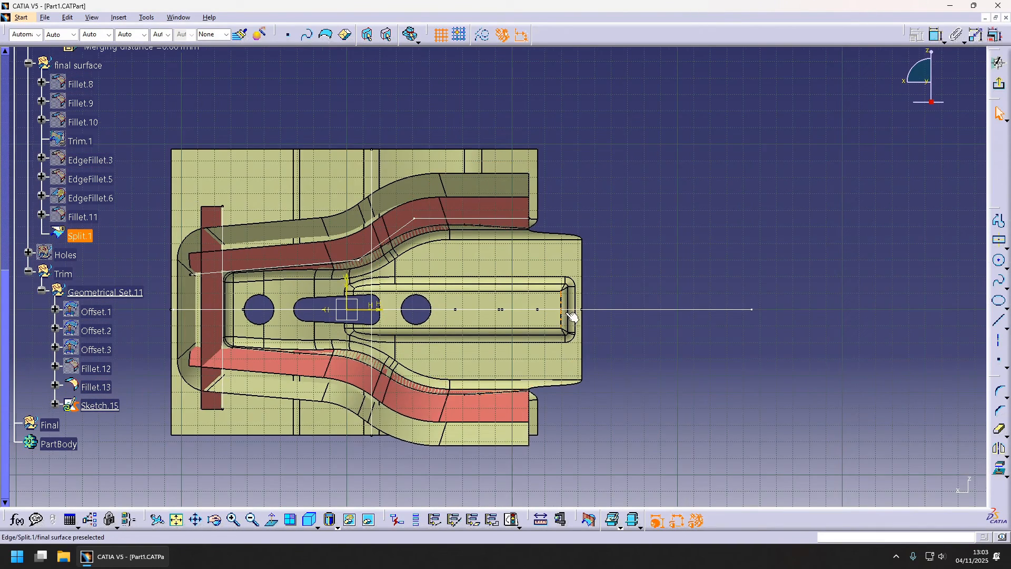
left_click(1000, 323)
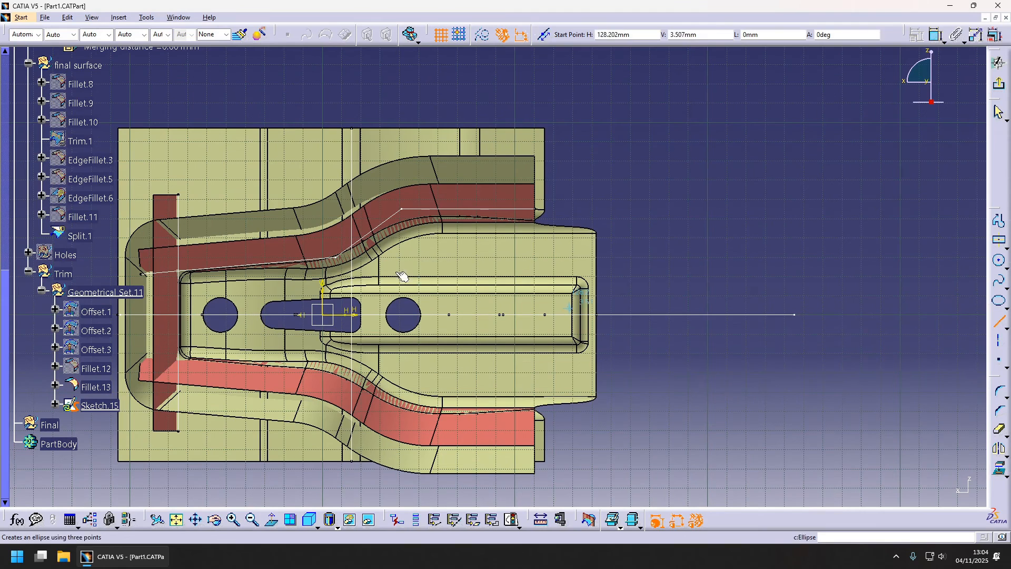
left_click(502, 96)
left_click(503, 495)
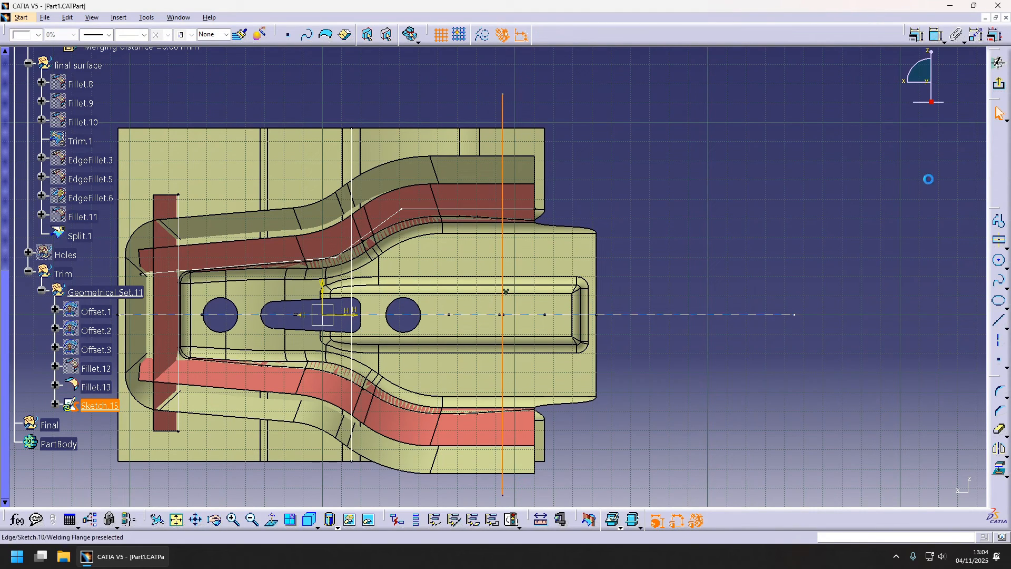
- Dimension the sketched vertical line at 90 mm from the sketch's vertical axis
left_click(936, 35)
left_click(325, 285)
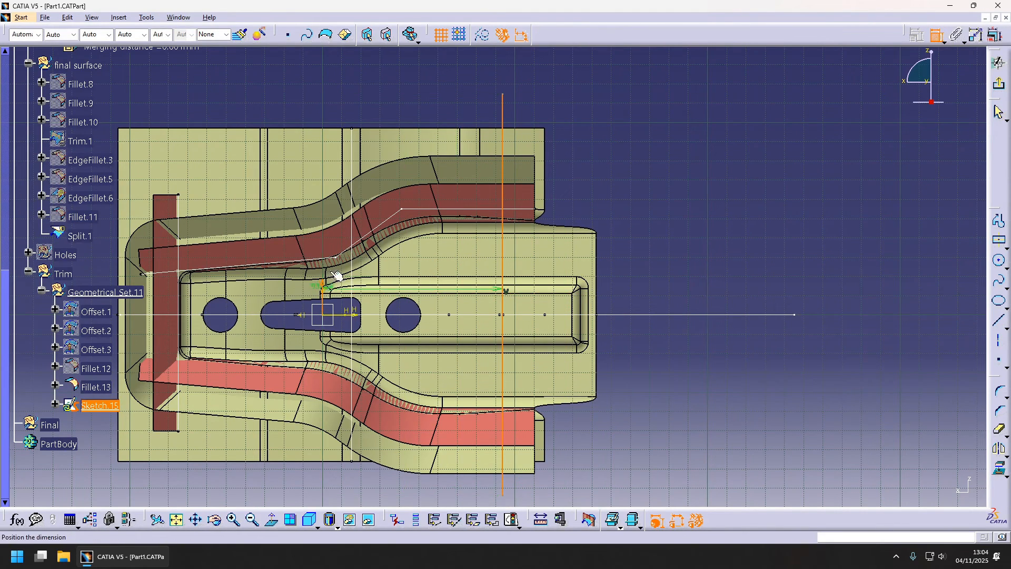
left_click(419, 90)
double_click(417, 90)
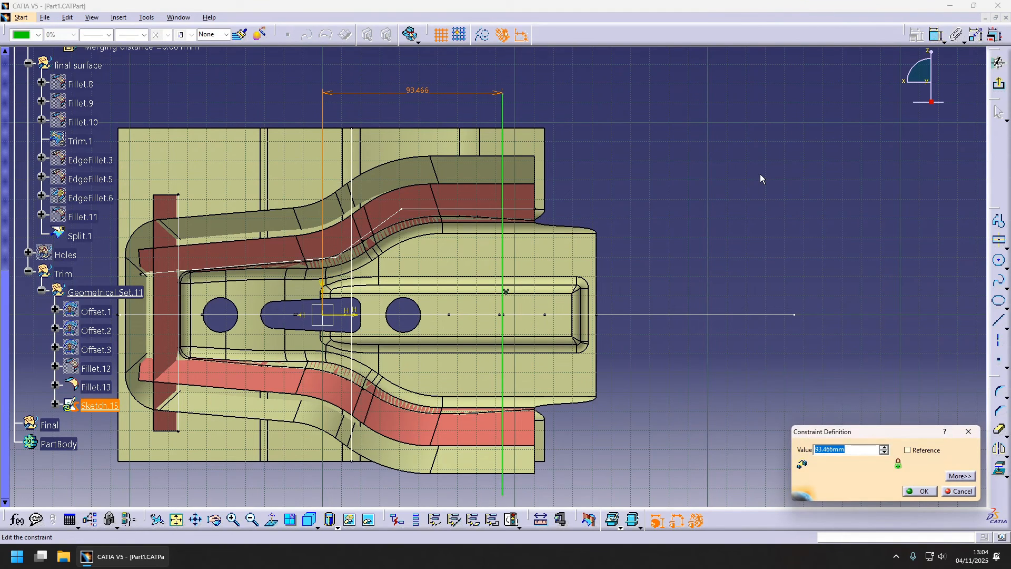
key("Return")
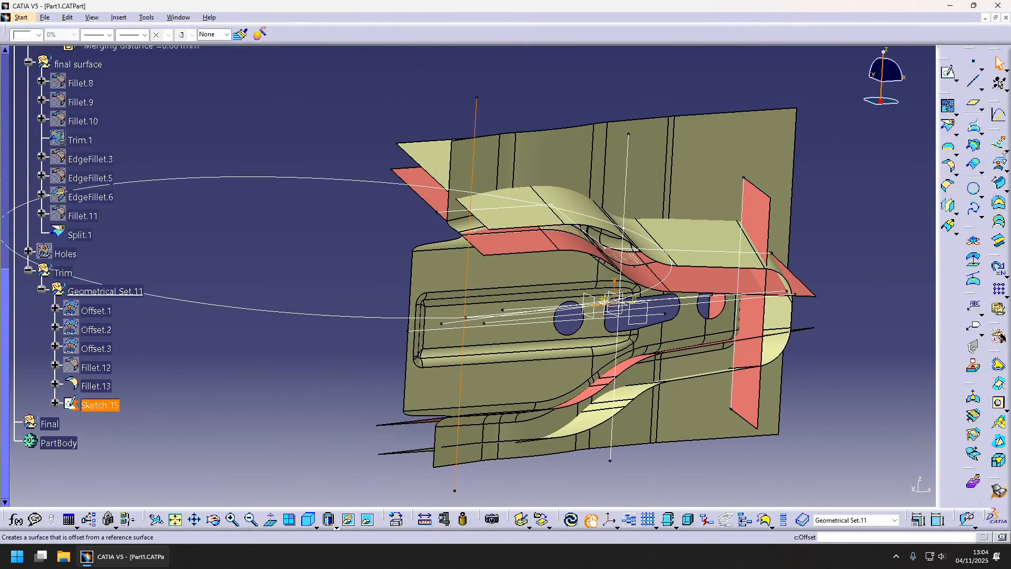
- Extrude the line sketch as a surface with limits of 97 mm and 76 mm along the sketch normal
left_click(998, 144)
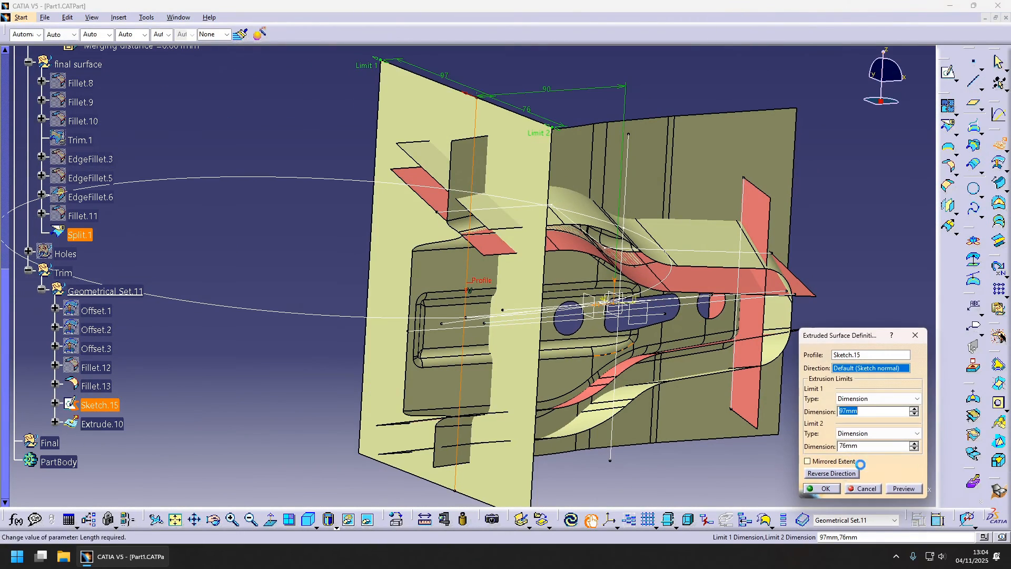
left_click(829, 489)
middle_click_drag(737, 358, 632, 316)
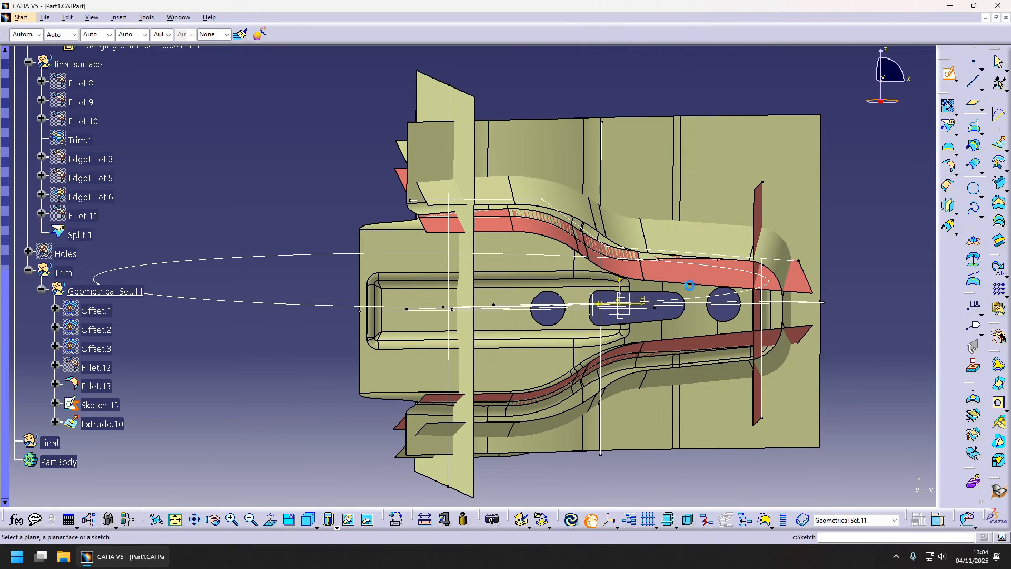
- Start a new sketch on the zx plane and draw a small centered rectangle on the horizontal axis near the vertical line
left_click(619, 298)
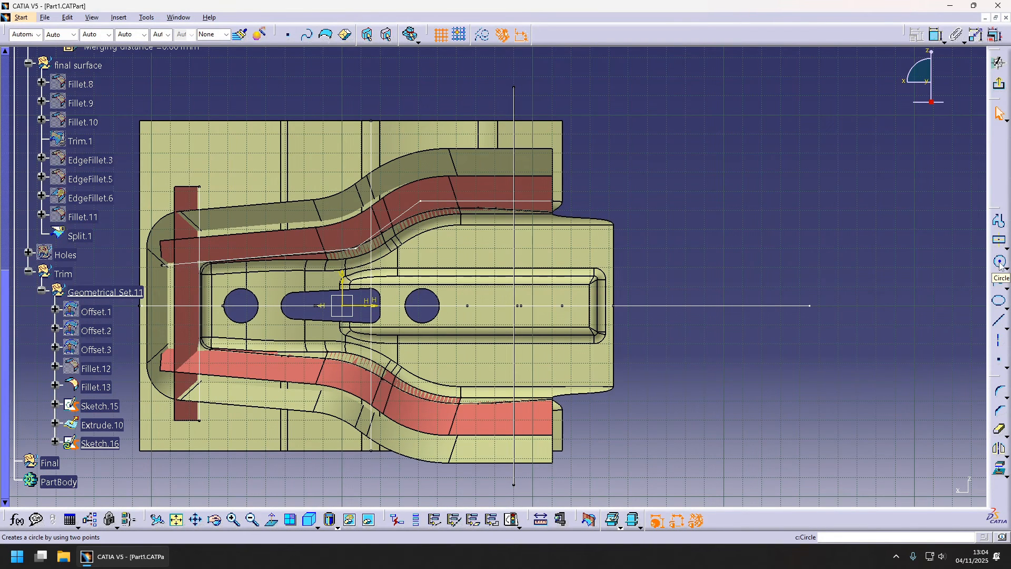
left_click(1005, 244)
left_click(516, 305)
left_click(531, 289)
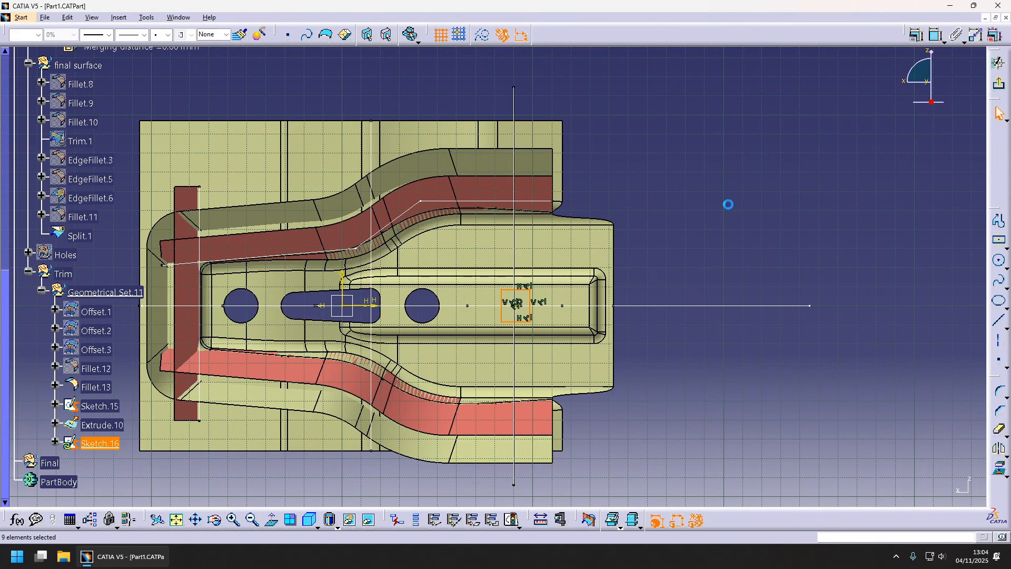
middle_click_drag(718, 248, 935, 48)
left_click(936, 36)
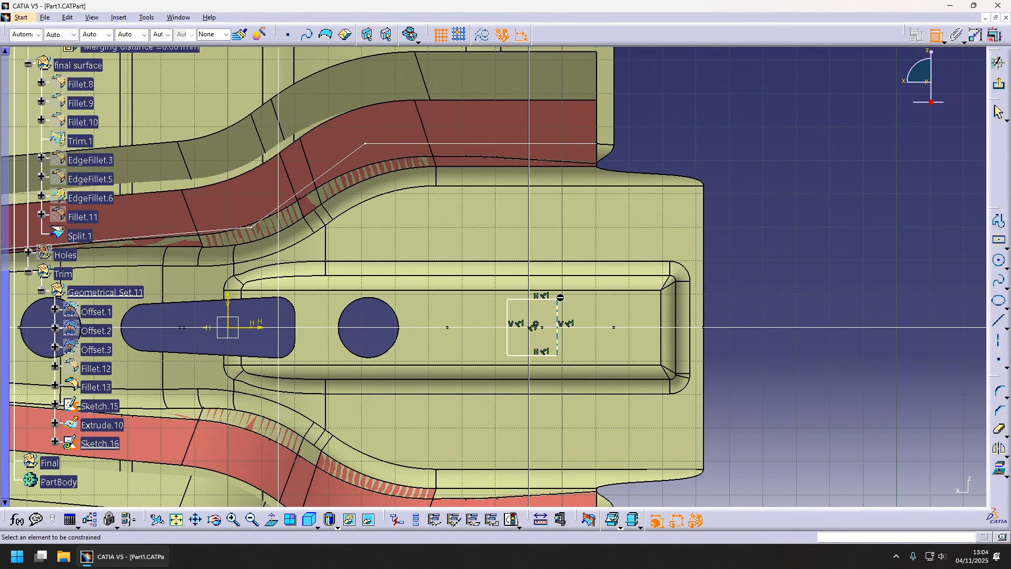
left_click(255, 327)
- Round the two rectangle corners facing the slot with a 3 mm radius
left_click(1000, 391)
left_click(507, 315)
left_click(520, 299)
double_click(514, 304)
type("3")
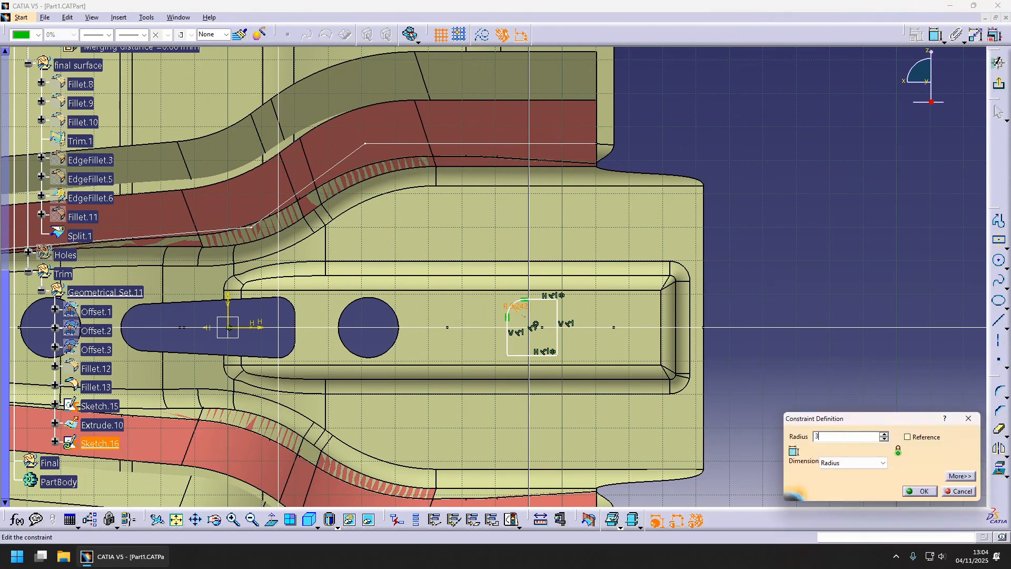
key("Return")
left_click(1000, 391)
left_click(508, 348)
left_click(519, 355)
- Dimension the rectangle's rounded edge 6 mm from the vertical line and set the rectangle's height to 15 mm
left_click(935, 35)
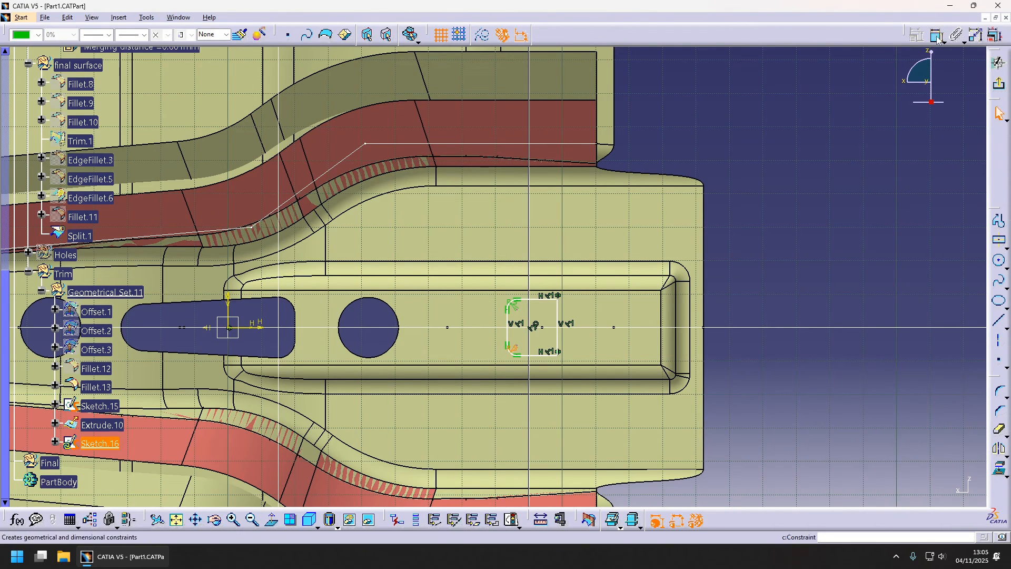
left_click(765, 255)
double_click(755, 251)
type("6")
key("Return")
left_click(935, 35)
double_click(742, 329)
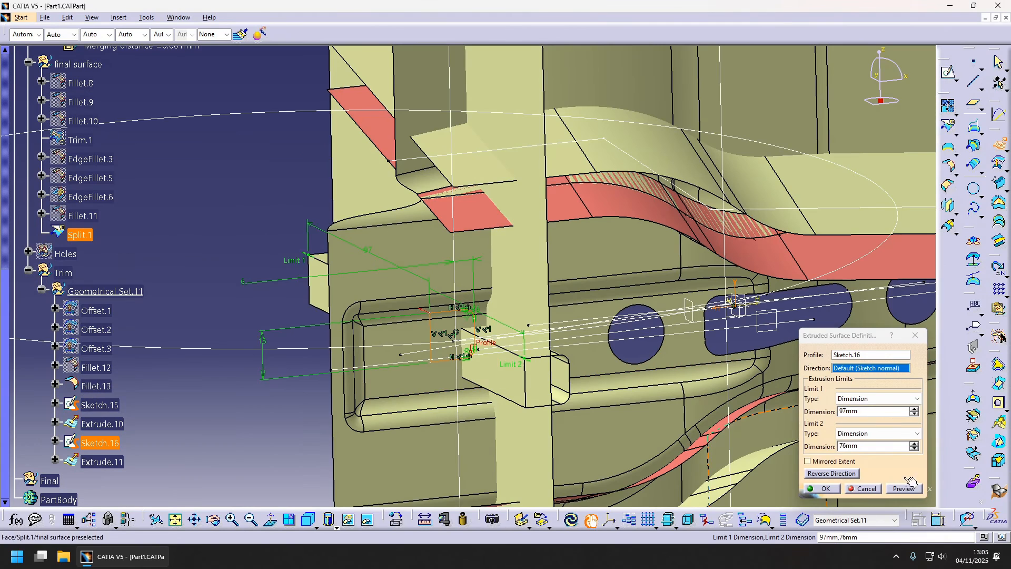
- Extrude the rounded rectangle sketch as a surface with limits of 97 mm and 76 mm
left_click(827, 488)
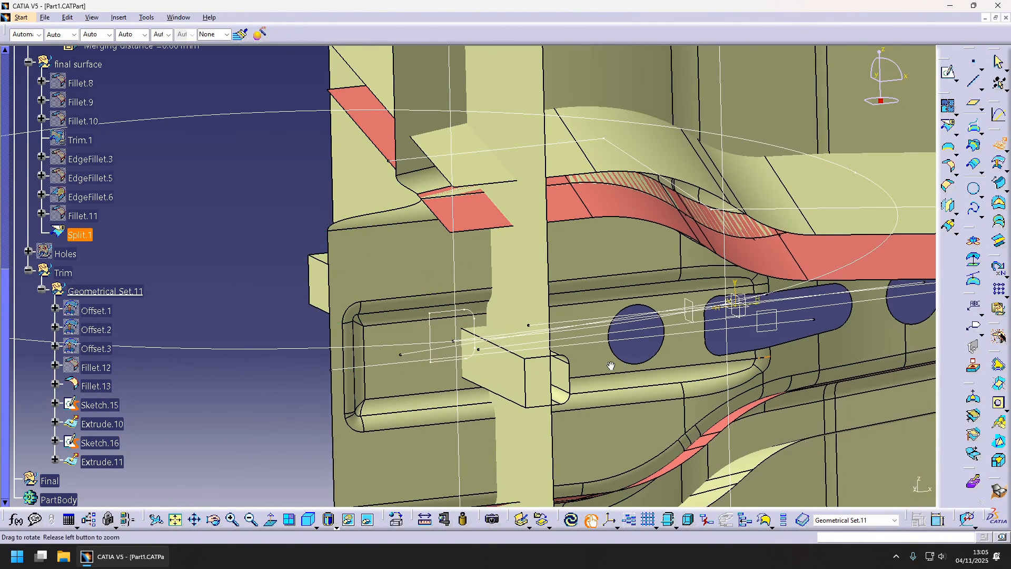
middle_click_drag(608, 362, 505, 365)
middle_click_drag(463, 323, 431, 304)
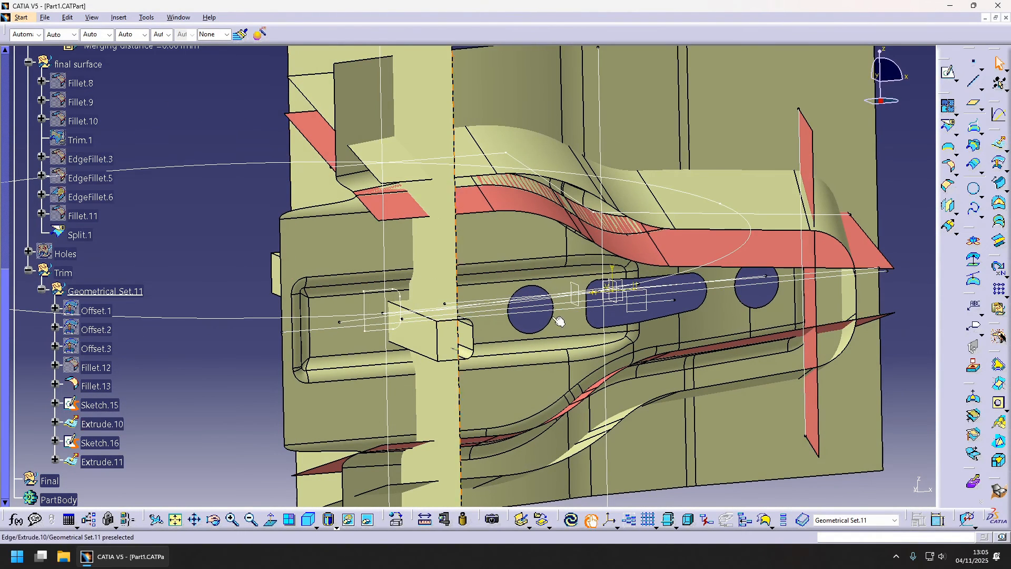
- Fillet the rectangular extrusion Extrude.11 with the planar extrusion Extrude.10, trimming both supports with a 3 mm radius
left_click(953, 166)
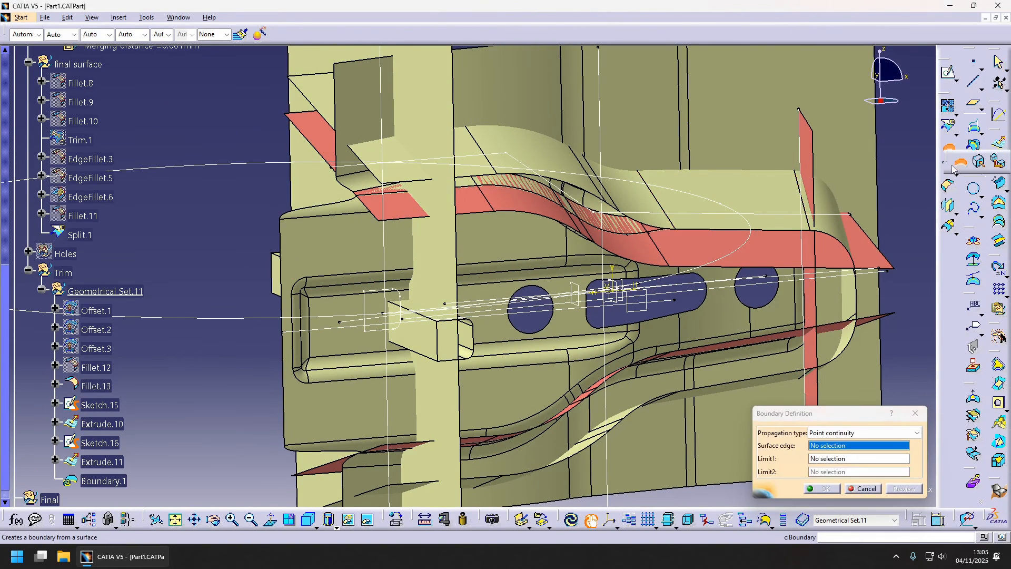
left_click(948, 149)
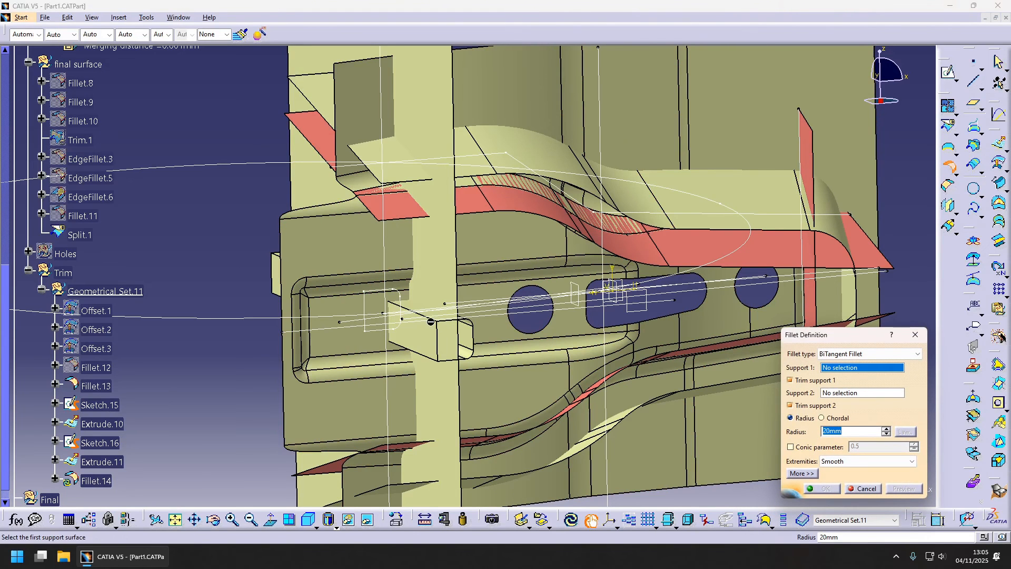
left_click(474, 339)
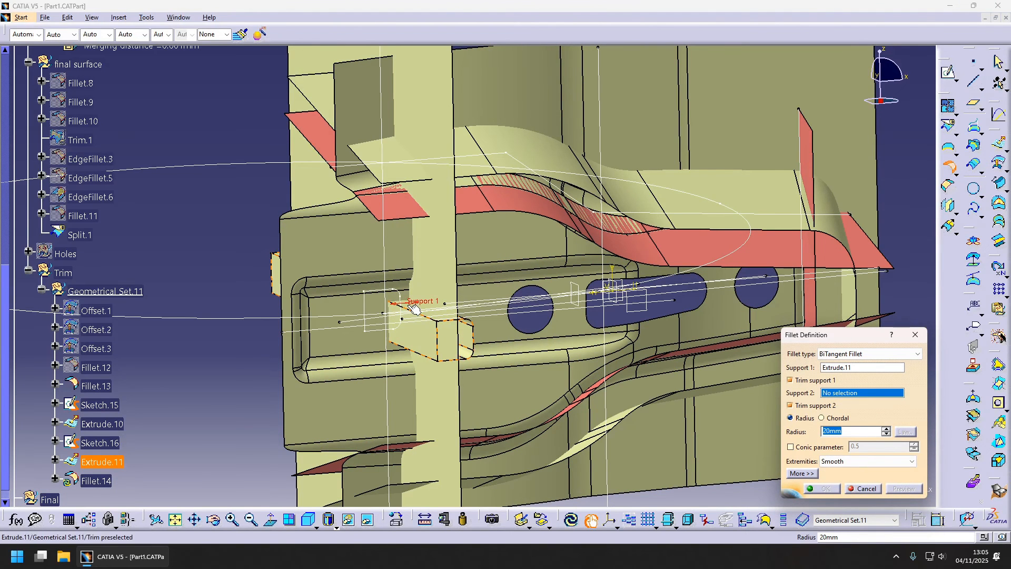
middle_click_drag(467, 320, 411, 295)
left_click(424, 262)
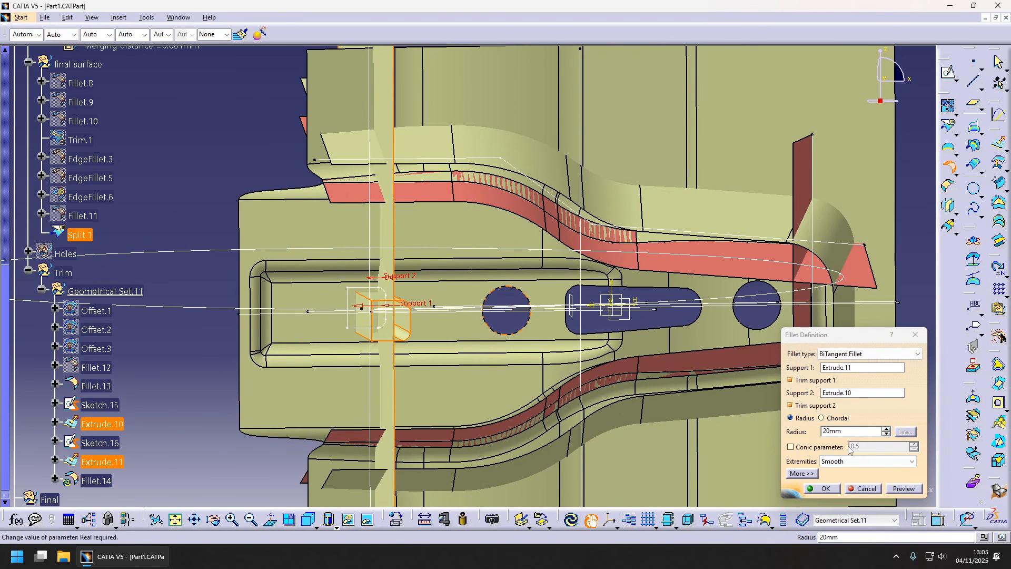
double_click(856, 431)
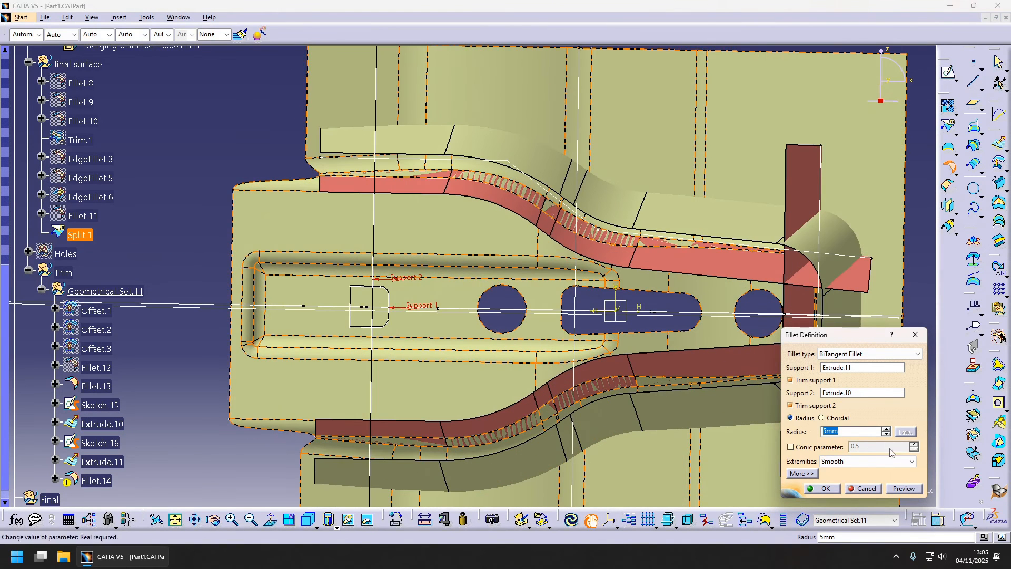
left_click(912, 489)
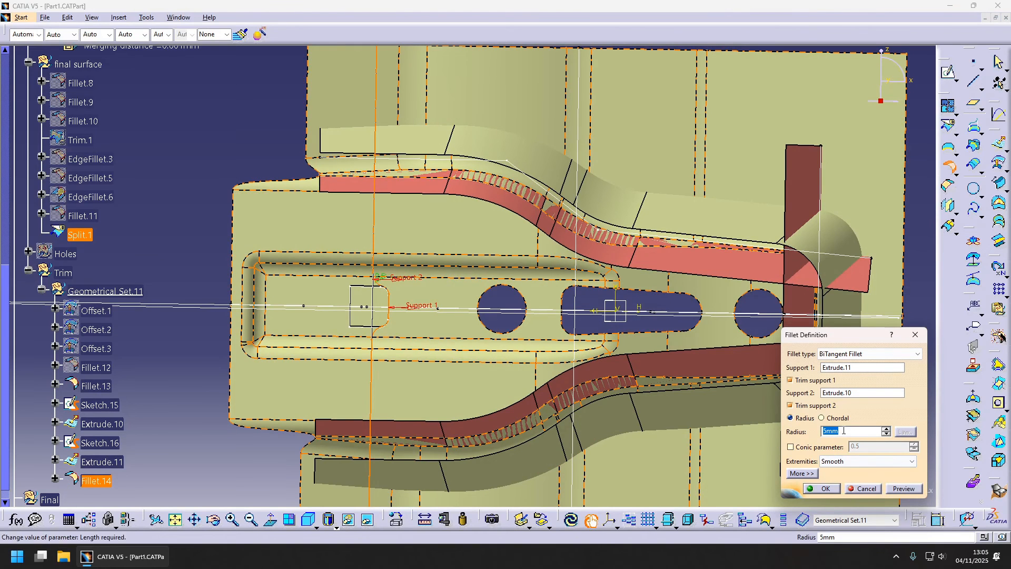
middle_click_drag(738, 432, 737, 406)
left_click(822, 488)
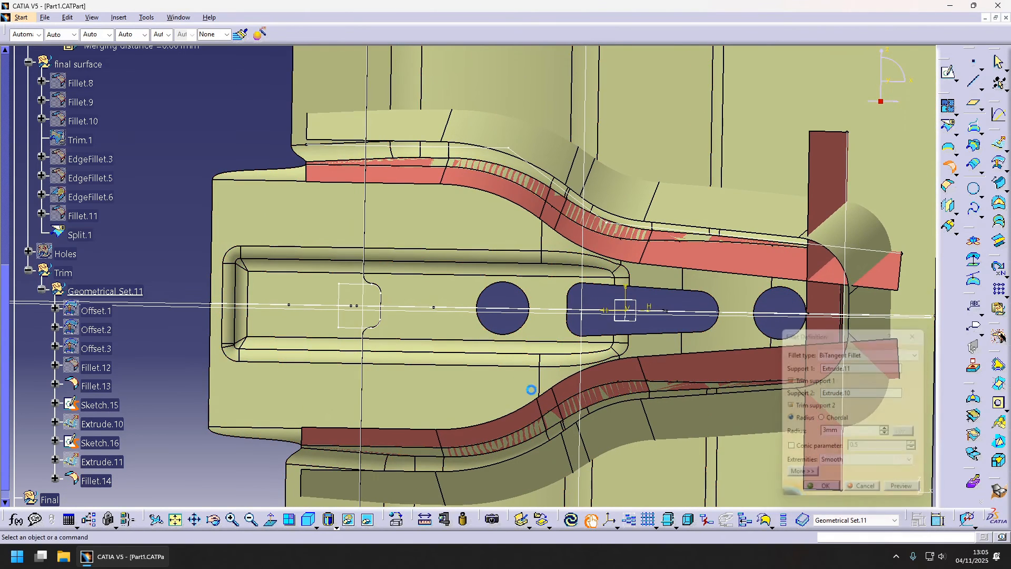
- Fillet the outer offset surface Fillet.13 with the notched end surface Fillet.14, trimming both supports with a 10 mm radius
middle_click_drag(482, 316, 534, 182)
left_click(515, 157)
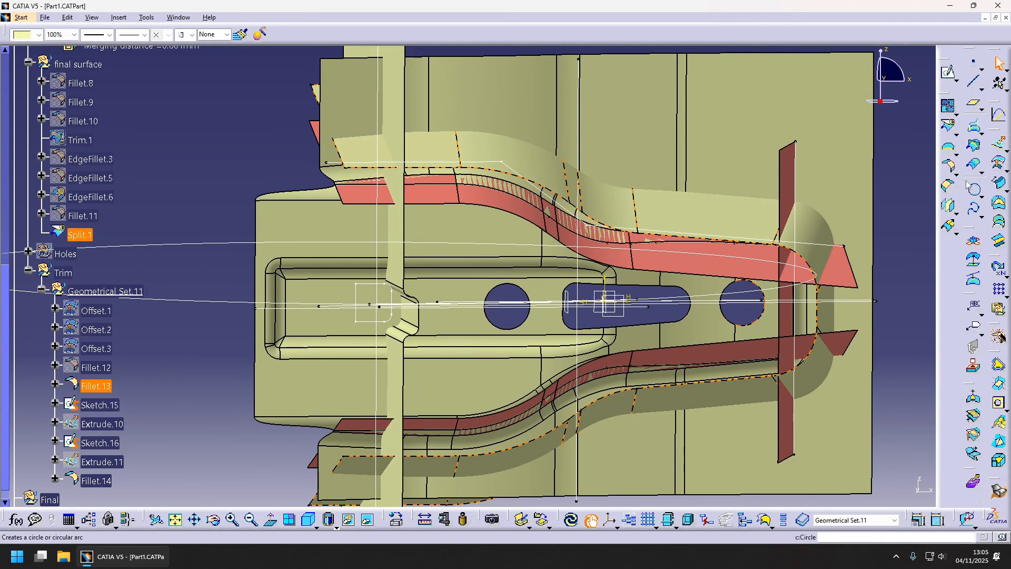
left_click(946, 169)
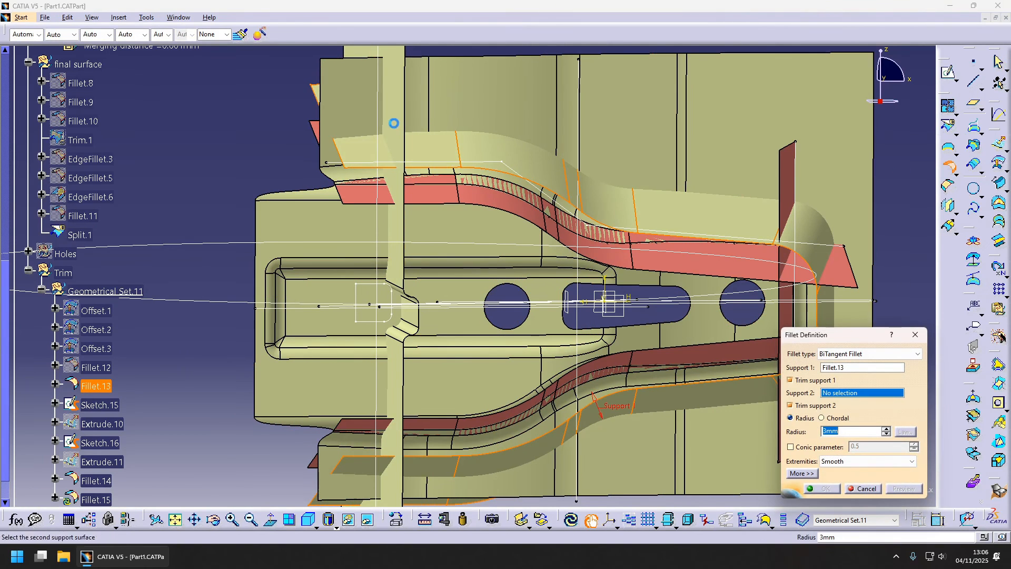
left_click(393, 124)
middle_click_drag(537, 268, 490, 329)
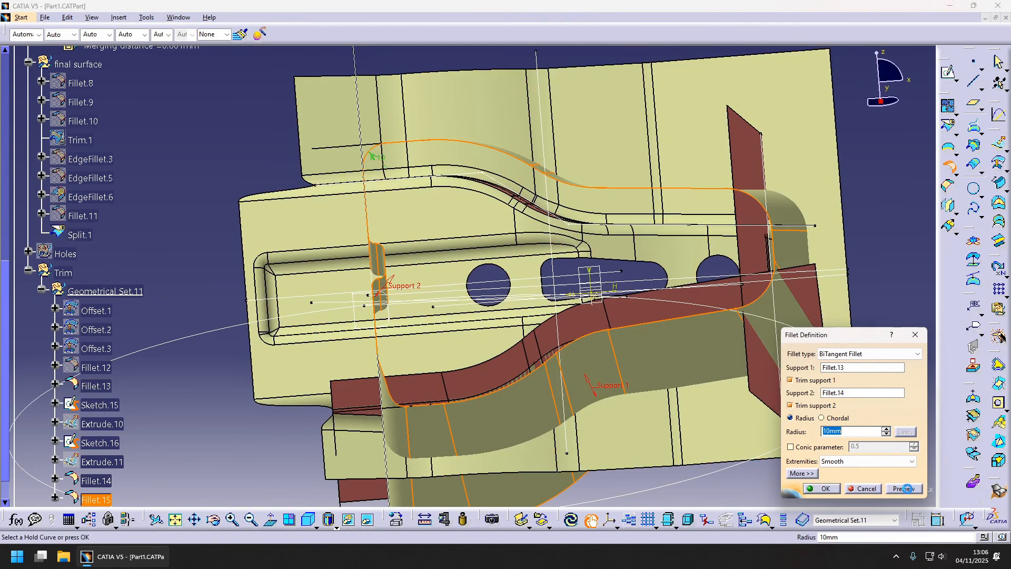
middle_click_drag(595, 315, 755, 407)
left_click(812, 492)
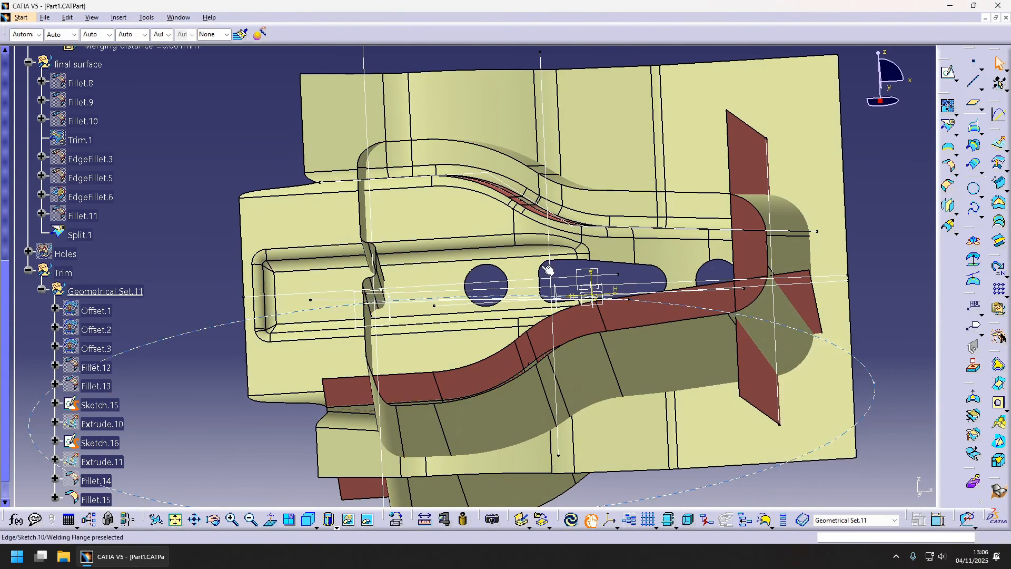
middle_click_drag(548, 270, 447, 316)
scroll(92, 345, "down", 3)
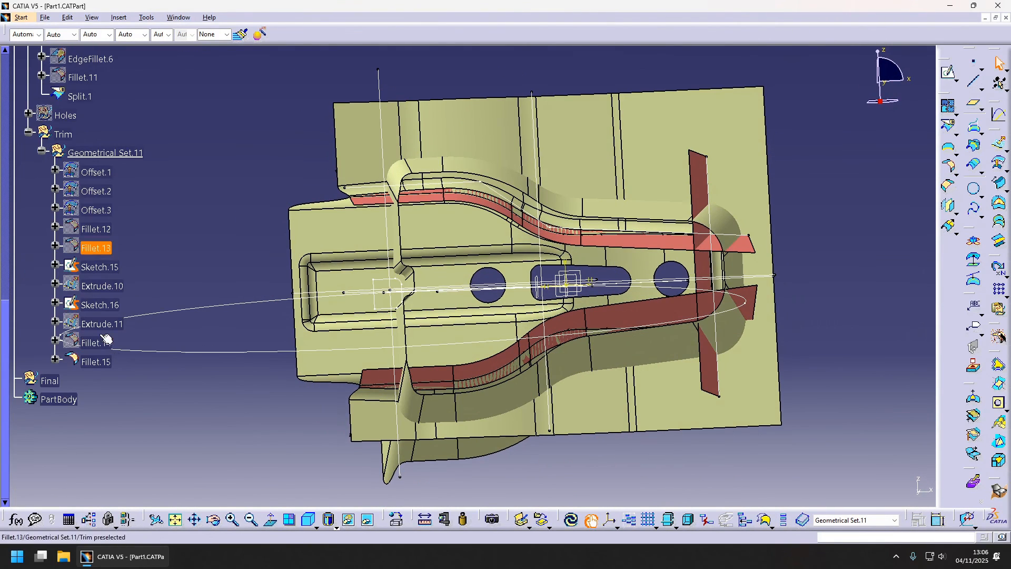
- Define the Final geometrical set as the in-work object
scroll(95, 150, "up", 6)
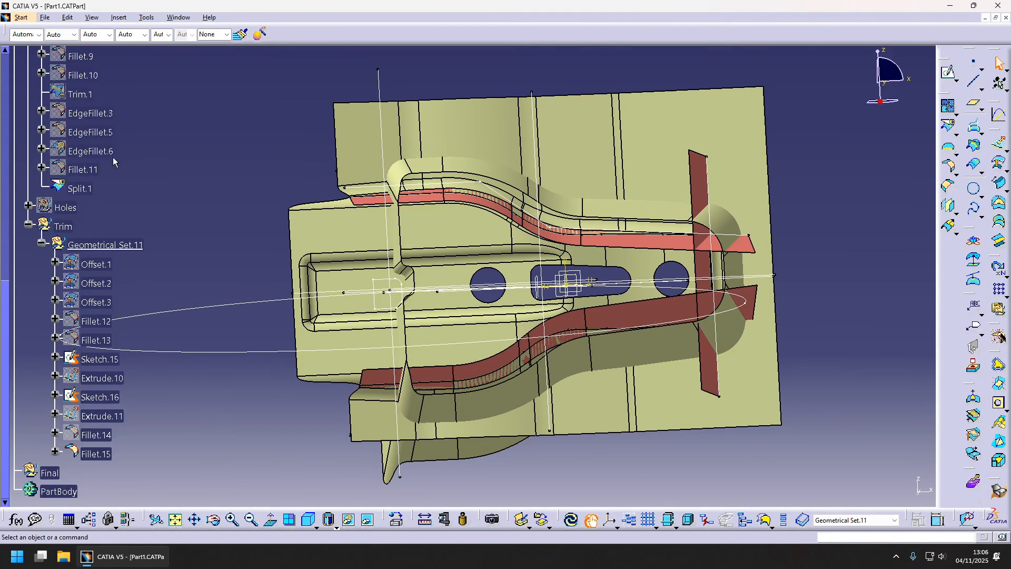
left_click(88, 157)
scroll(89, 157, "down", 8)
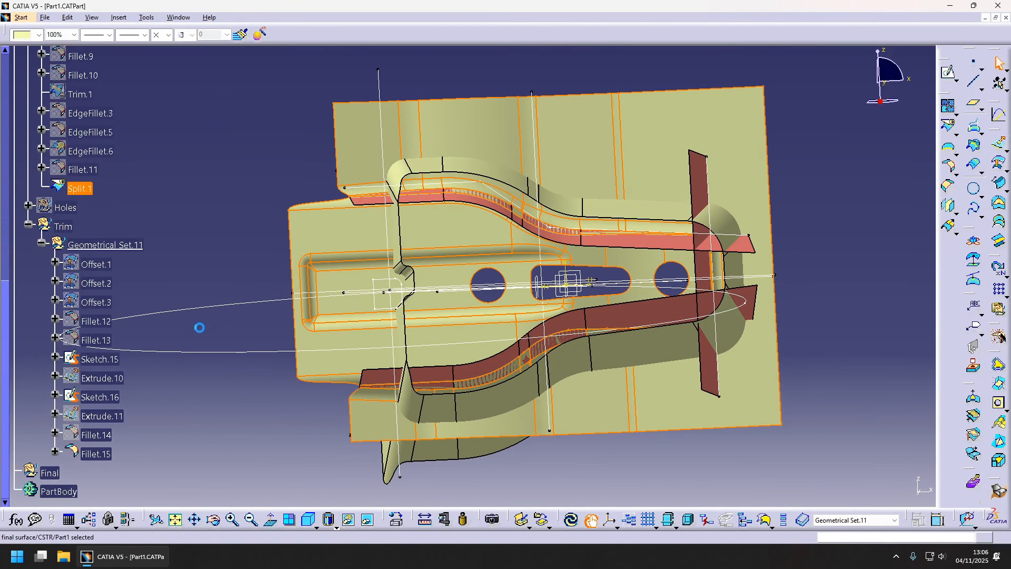
left_click(50, 334)
right_click(53, 334)
left_click(126, 193)
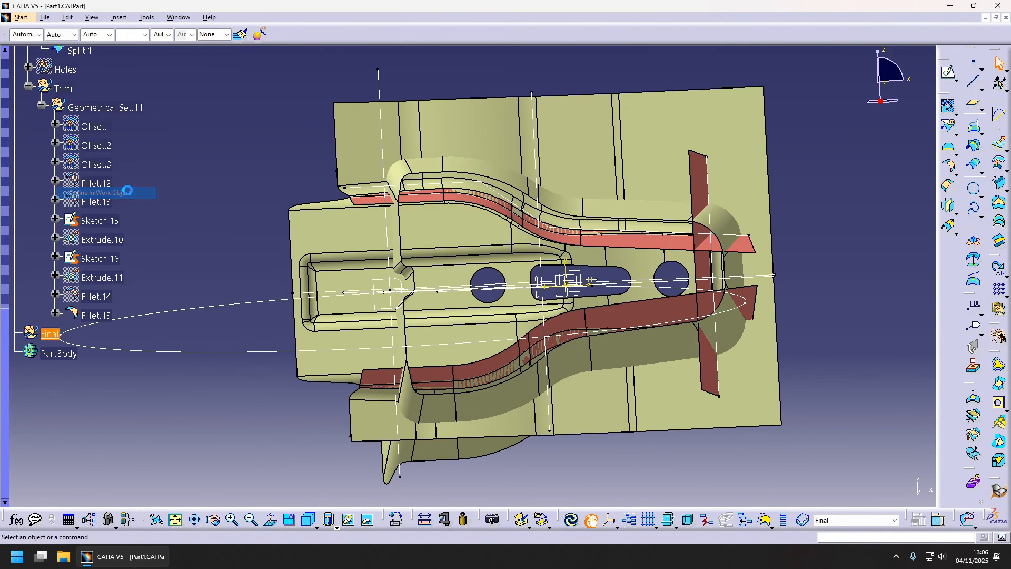
- Split the bracket surface Split.1 with the closed trimming surface Fillet.15, keeping the portion inside it
left_click(948, 130)
left_click(445, 228)
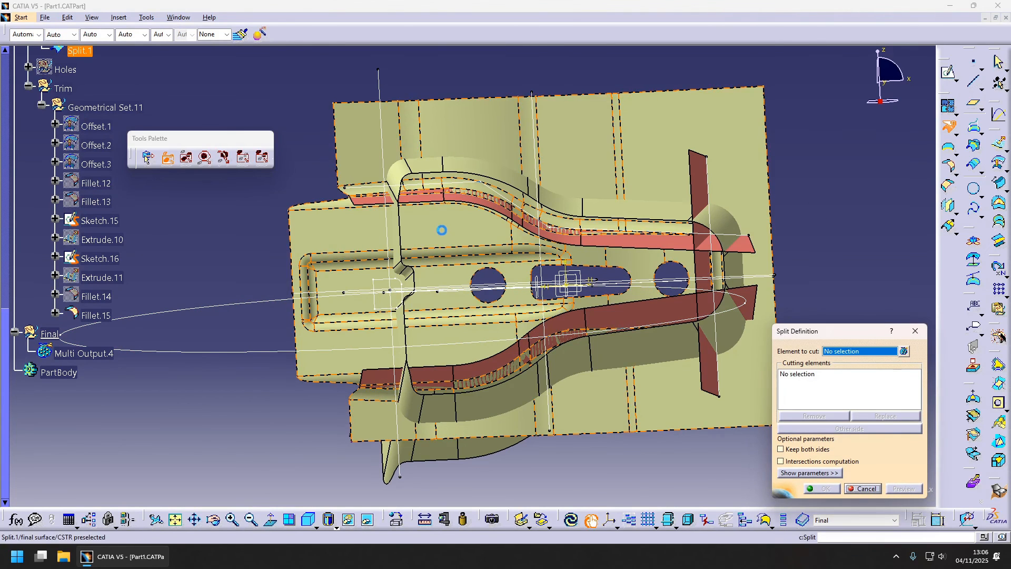
left_click(576, 203)
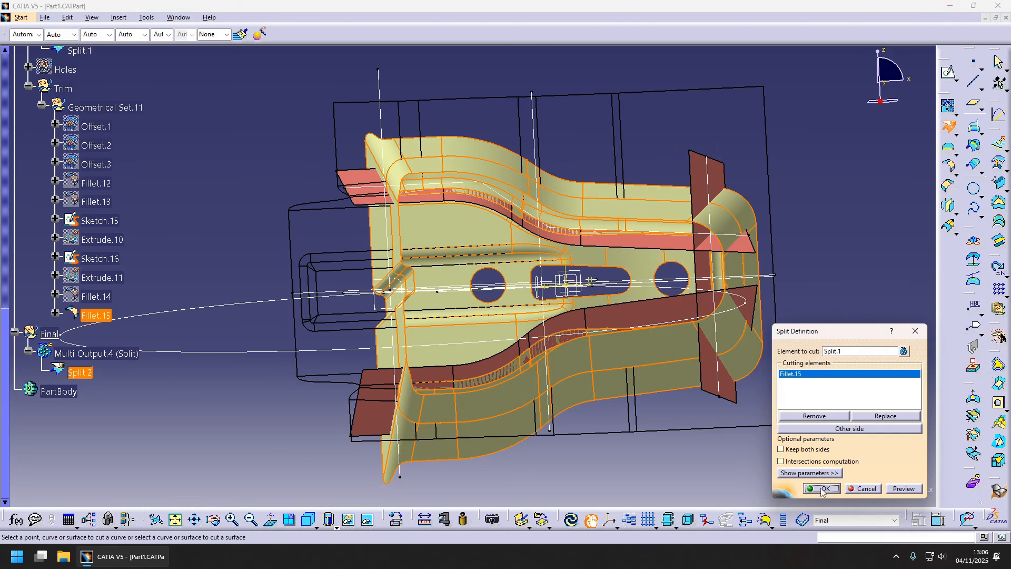
left_click(823, 489)
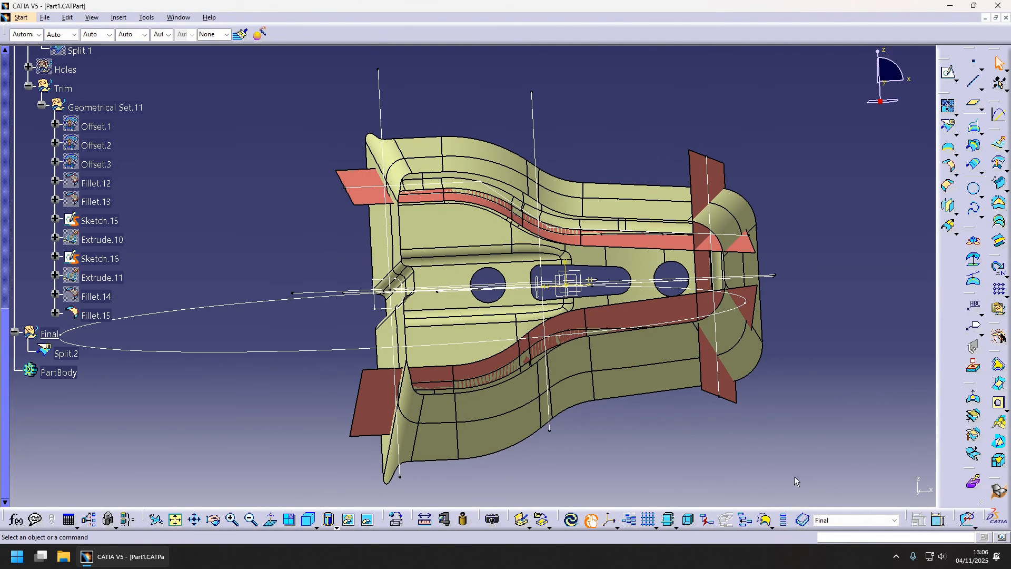
- Hide the CSTR geometrical set and collapse its branch in the specification tree
left_click(64, 353)
scroll(57, 356, "up", 15)
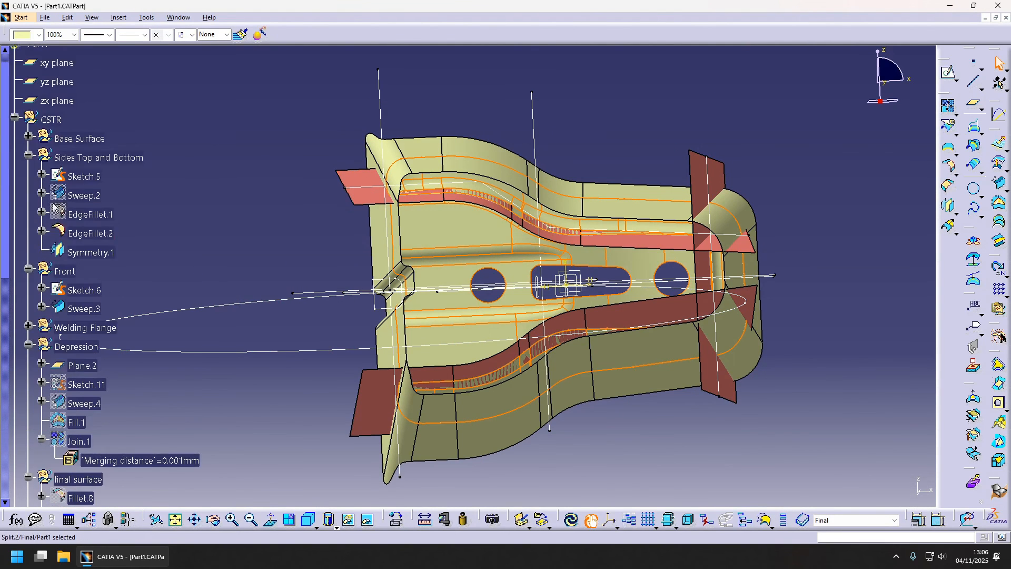
scroll(54, 204, "up", 3)
left_click(48, 212)
key("space")
left_click(7, 209)
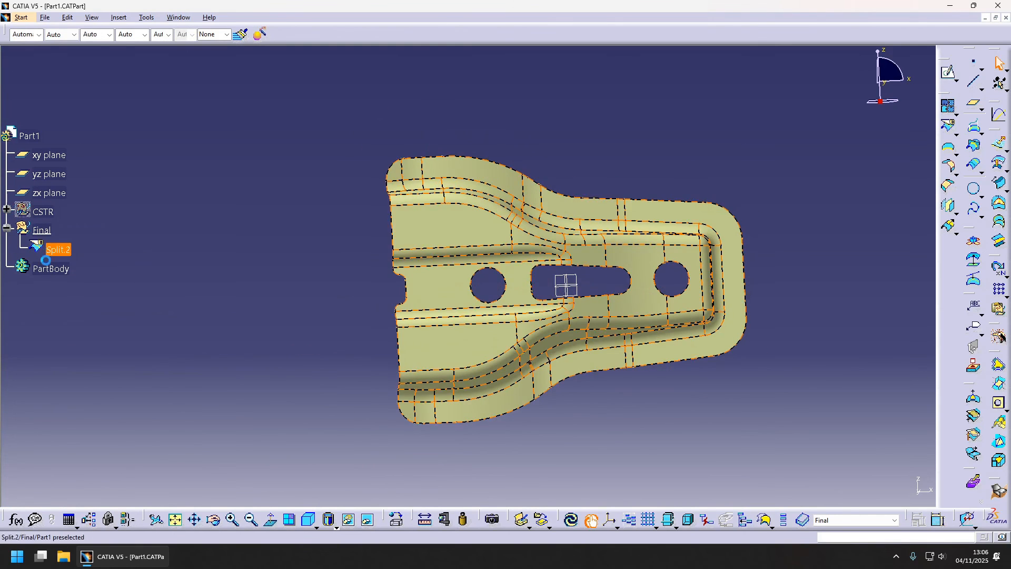
- Define PartBody as the in-work object and switch to the Part Design workbench
right_click(51, 268)
left_click(100, 348)
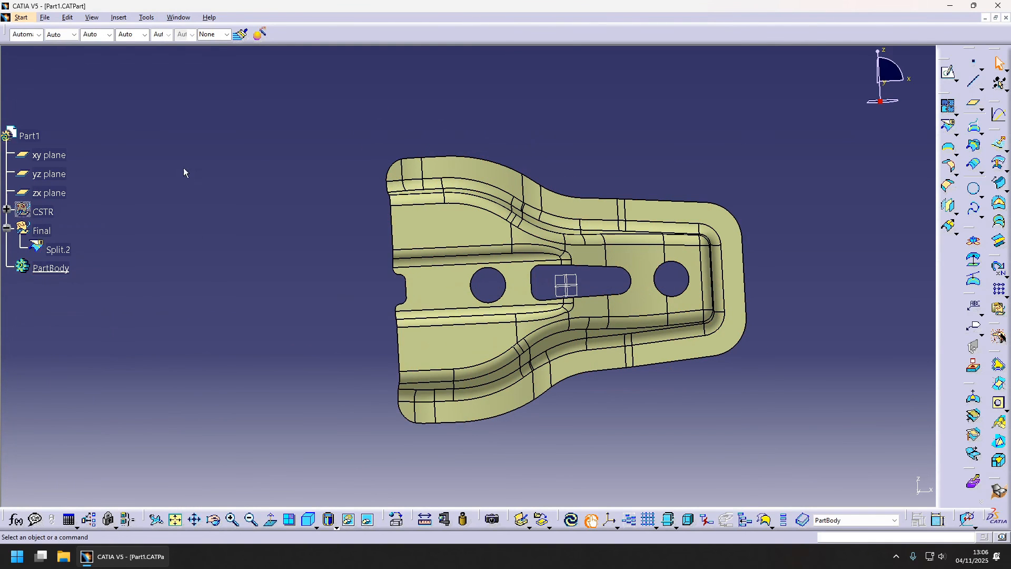
left_click(1000, 492)
left_click(865, 449)
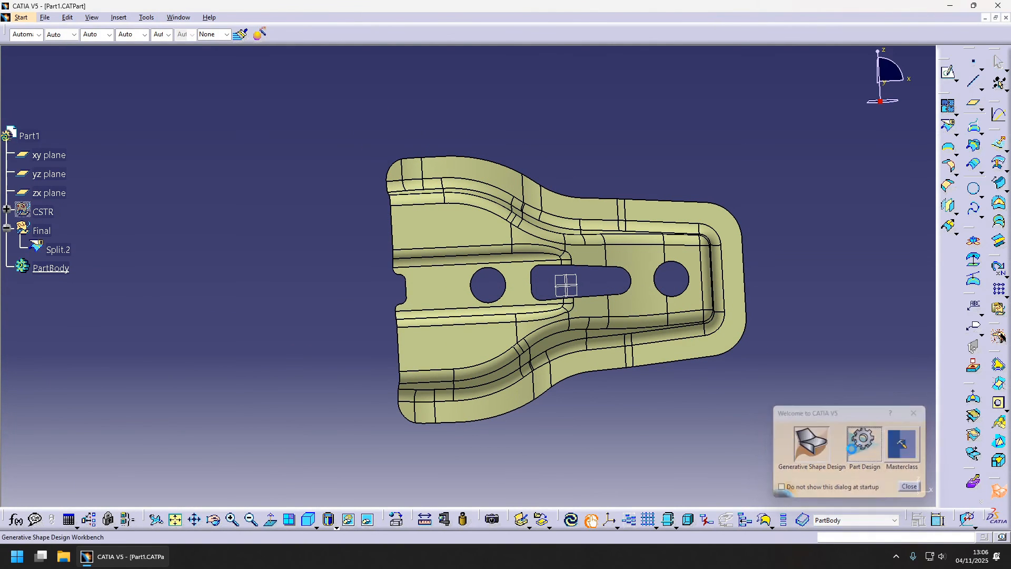
- Thicken the trimmed surface Split.2 with a 1 mm first offset and 0 mm second offset in the reversed direction
middle_click_drag(611, 340, 489, 327)
left_click(1001, 456)
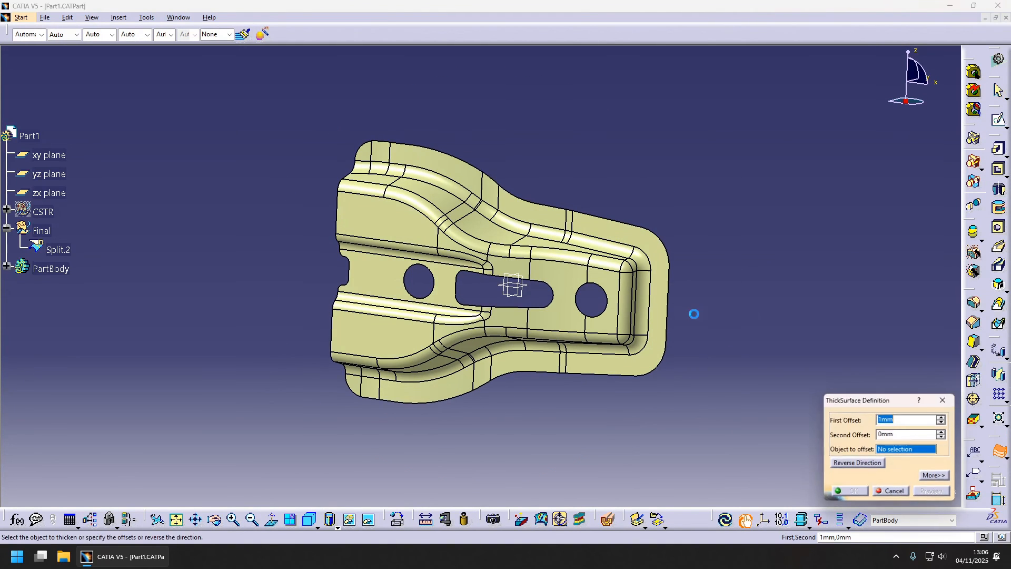
left_click(639, 288)
middle_click_drag(471, 288, 409, 257)
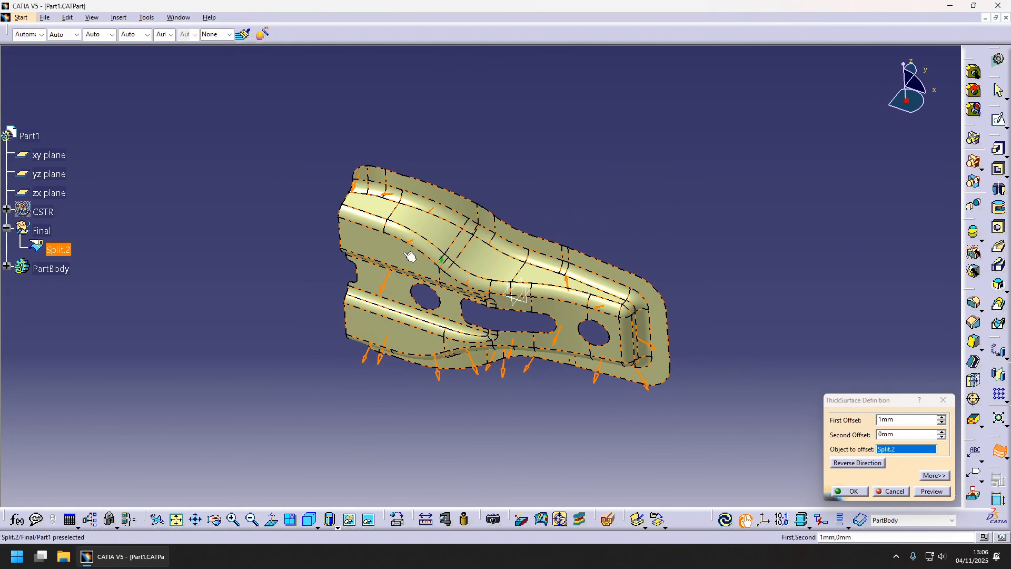
left_click(385, 289)
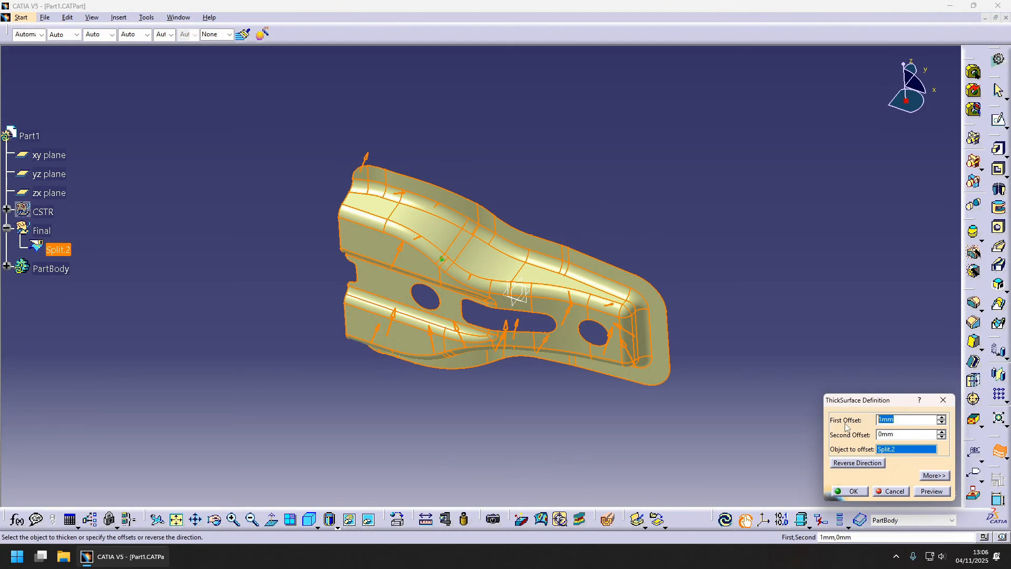
key("Return")
- Hide the Final geometrical set, update the part and inspect the thickened bracket from several angles
left_click(743, 307)
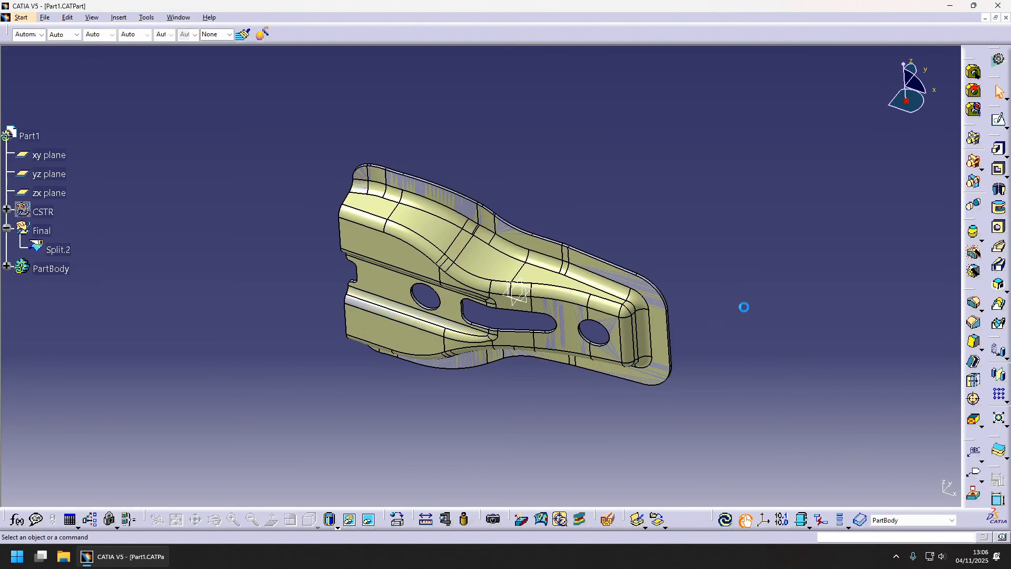
scroll(605, 363, "up", 1)
middle_click_drag(606, 363, 520, 338)
left_click(725, 519)
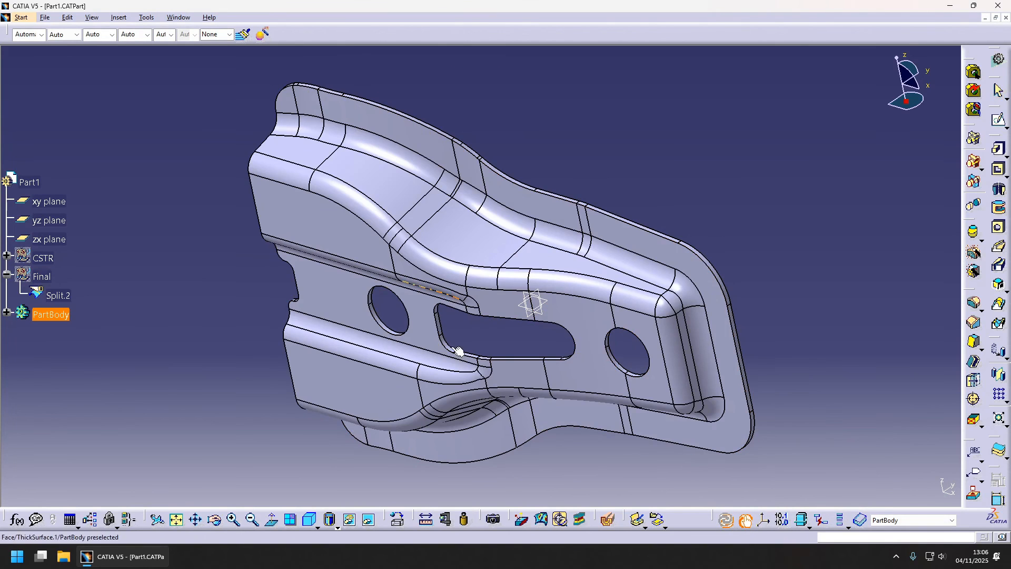
middle_click_drag(457, 348, 570, 247)
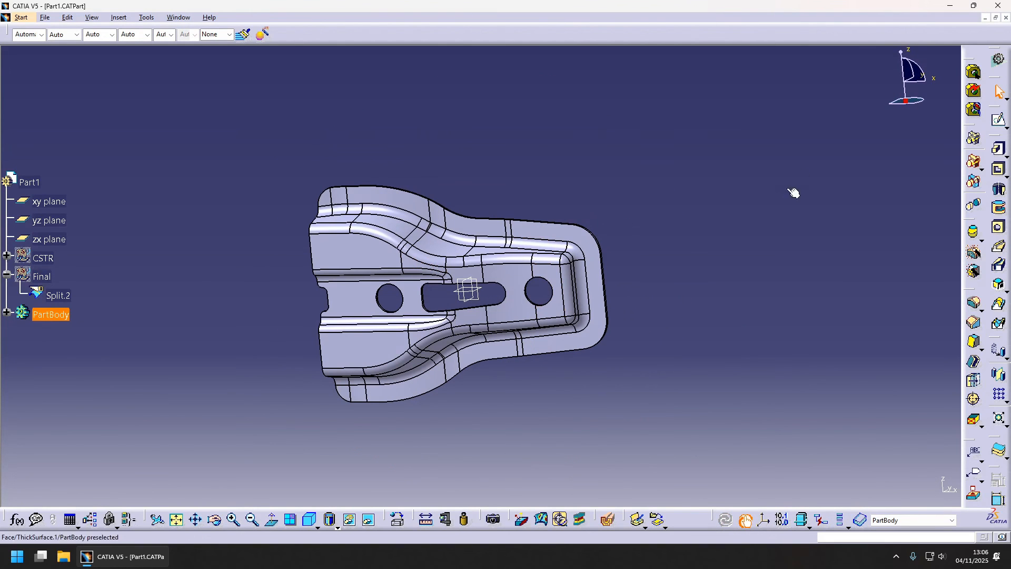
middle_click_drag(450, 356, 533, 326)
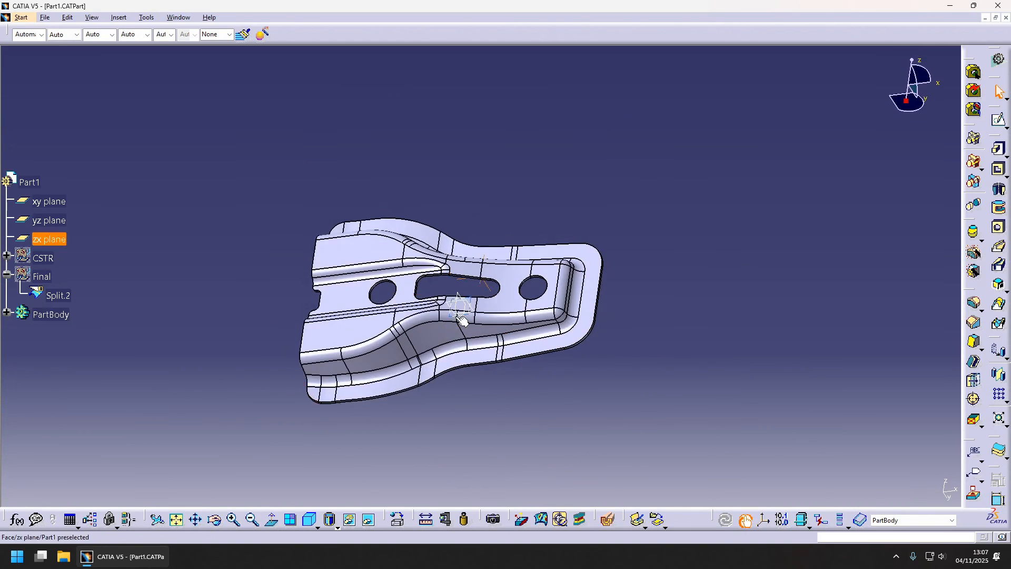